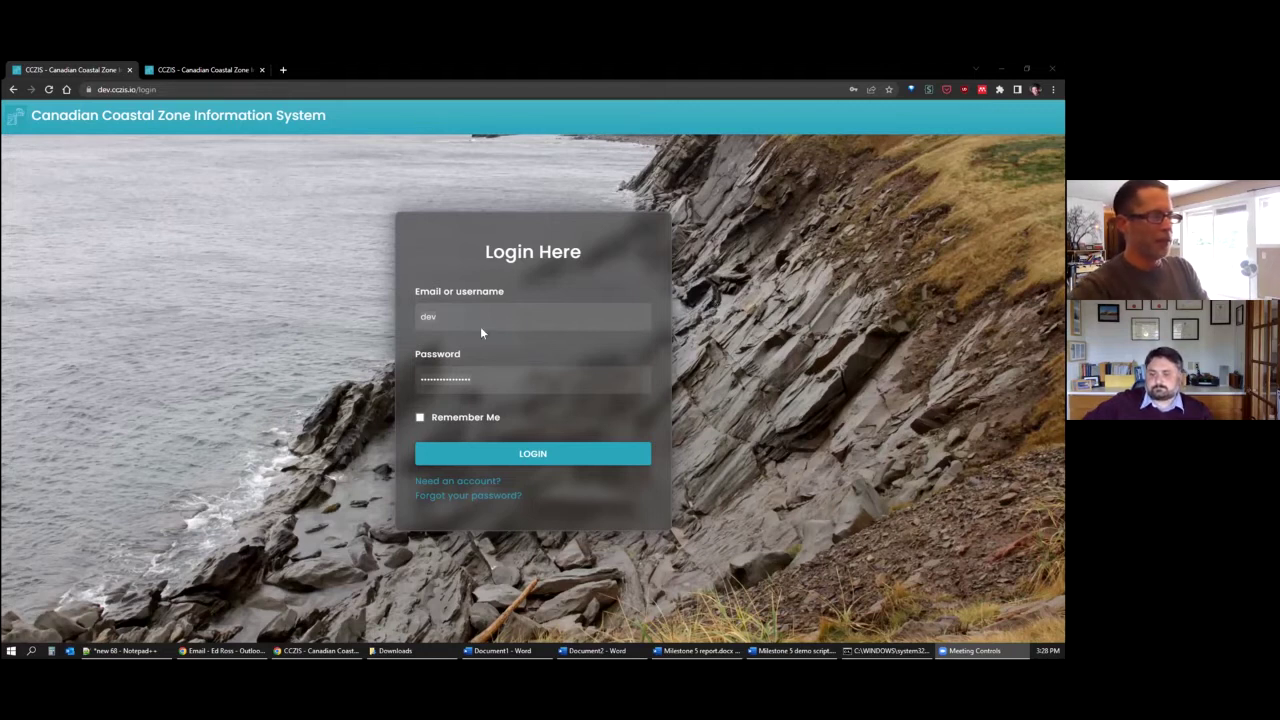
Log in to CCZIS to reach the Search for a Site map of coastal sites
click(525, 456)
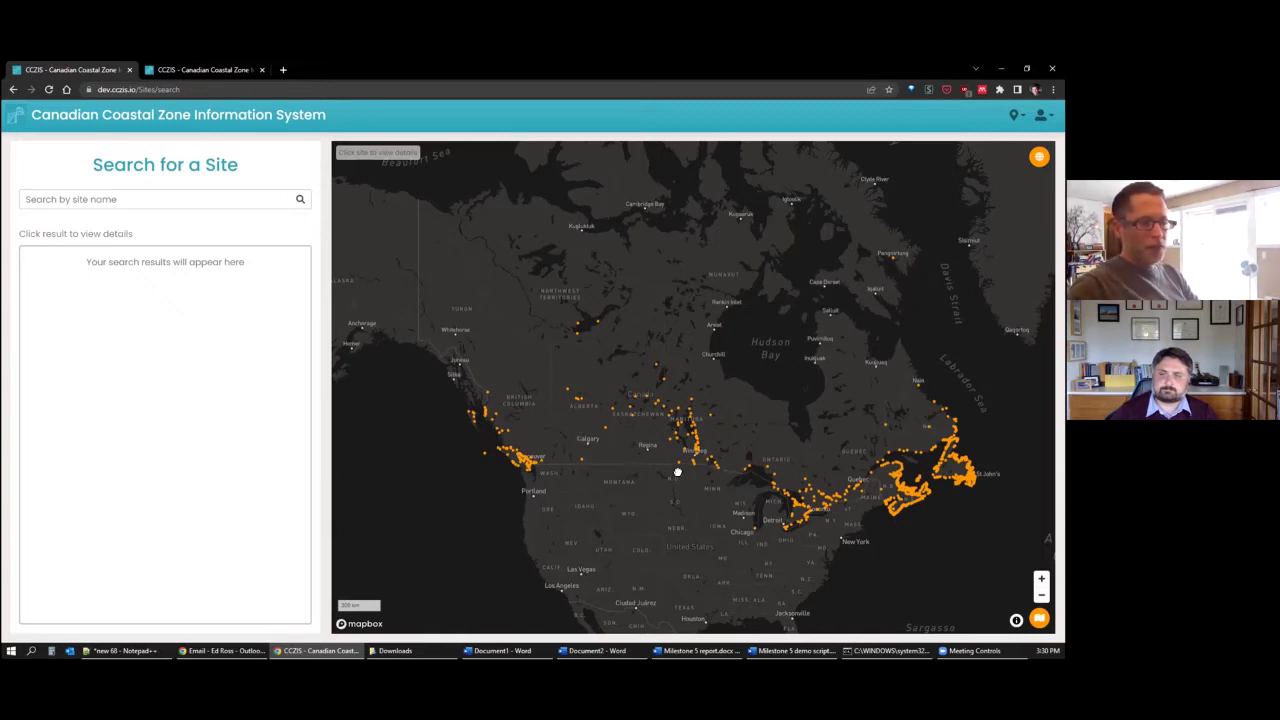
Zoom the map in and out and expand the Satellite, Light, Dark and Streets basemap choices
scroll(694, 462, up, 3)
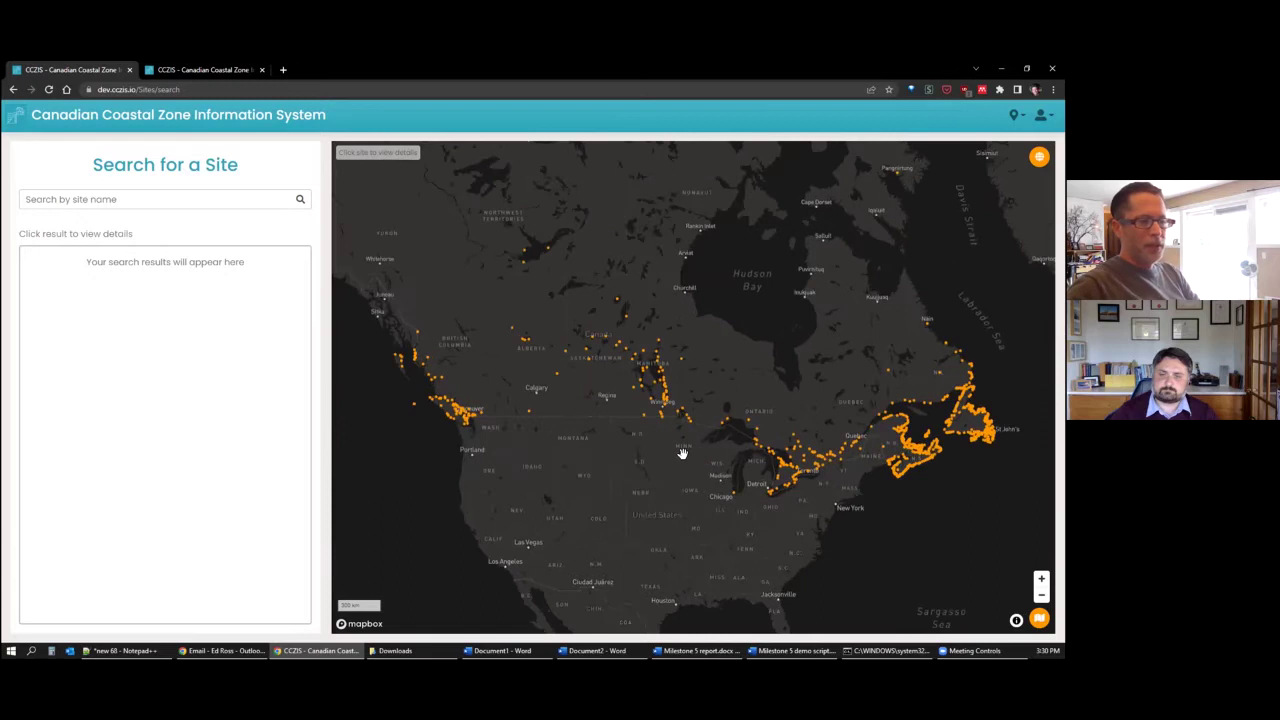
scroll(682, 454, up, 2)
scroll(834, 337, down, 5)
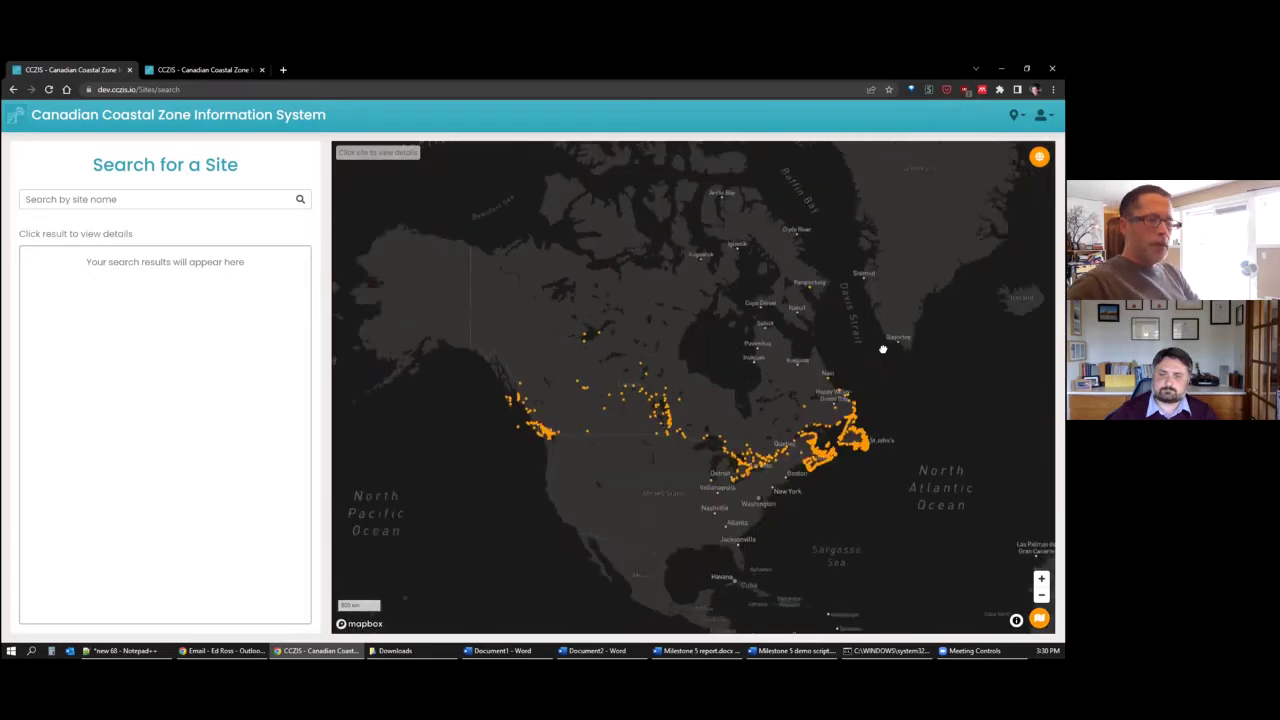
click(1039, 621)
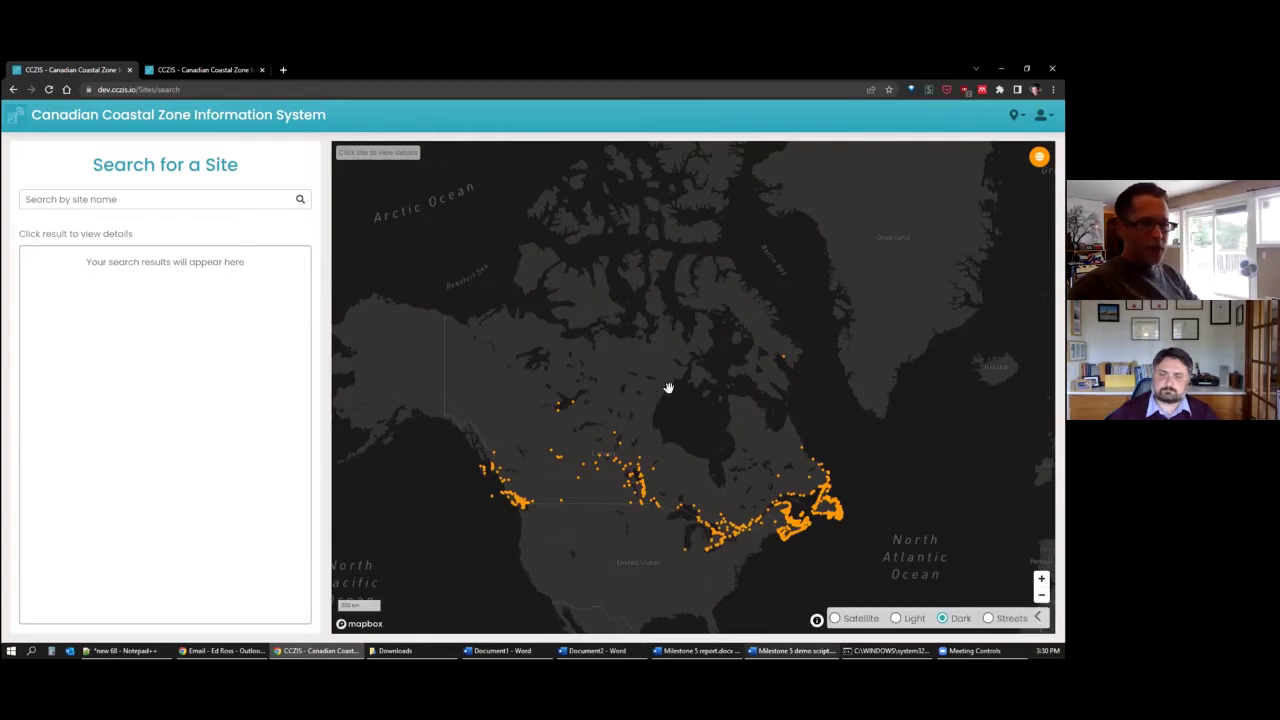
drag(749, 434, 749, 414)
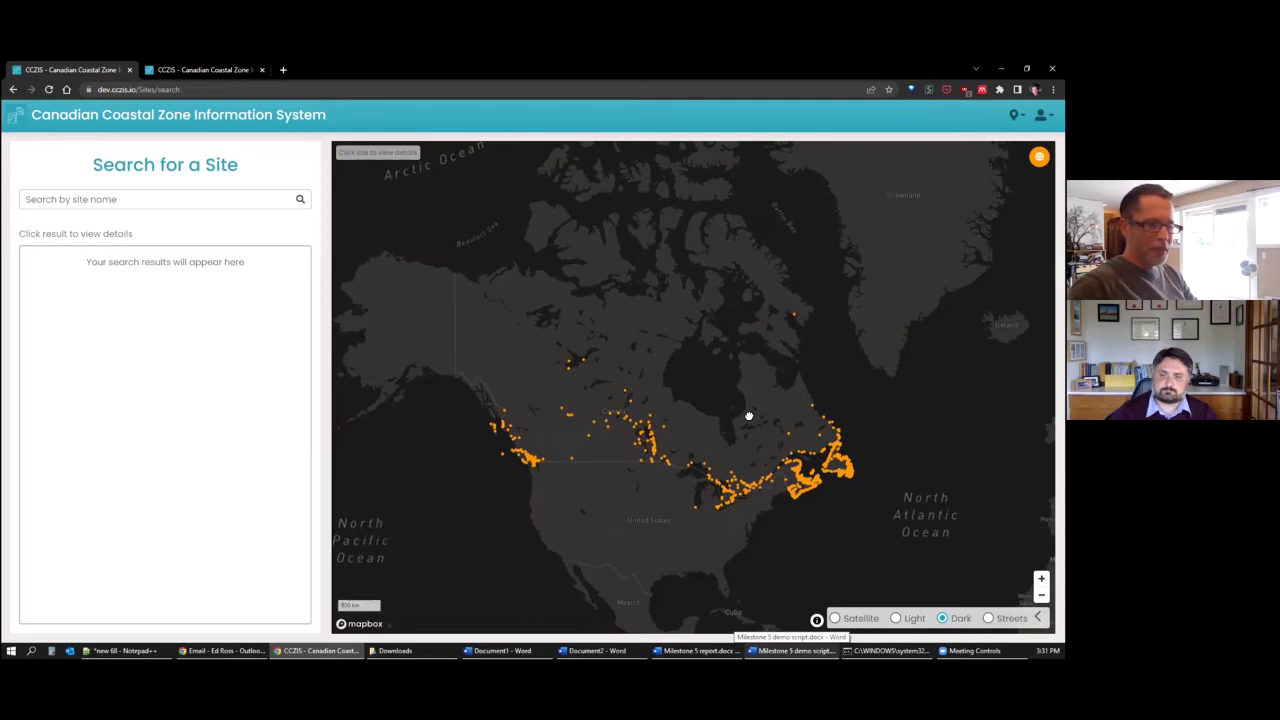
Try the Light and Streets basemaps and zoom into St. George, NB
click(895, 618)
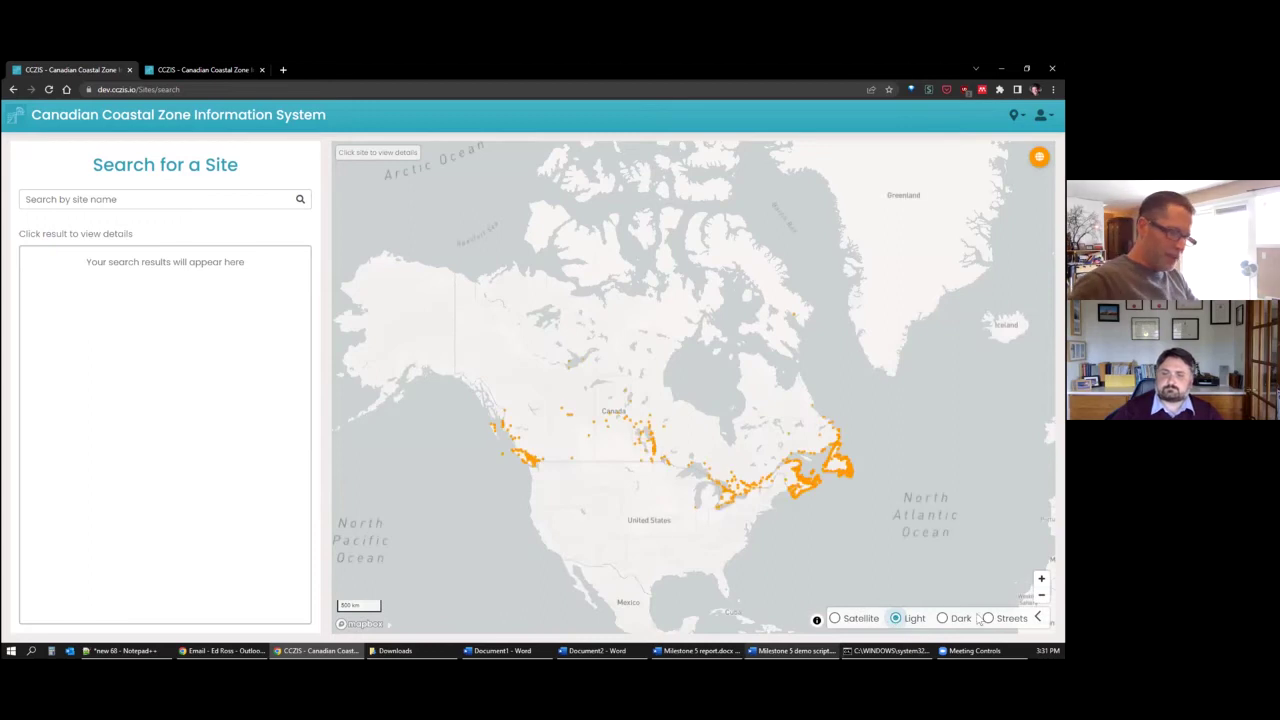
click(987, 618)
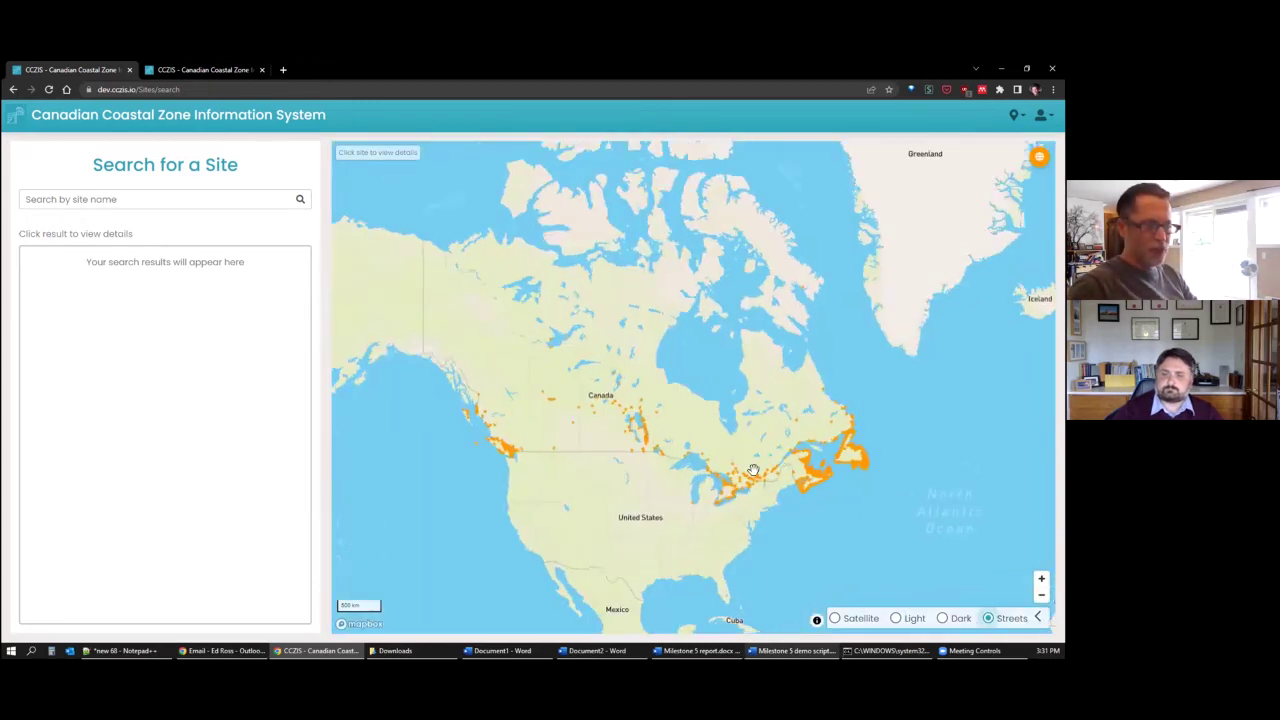
scroll(753, 470, up, 6)
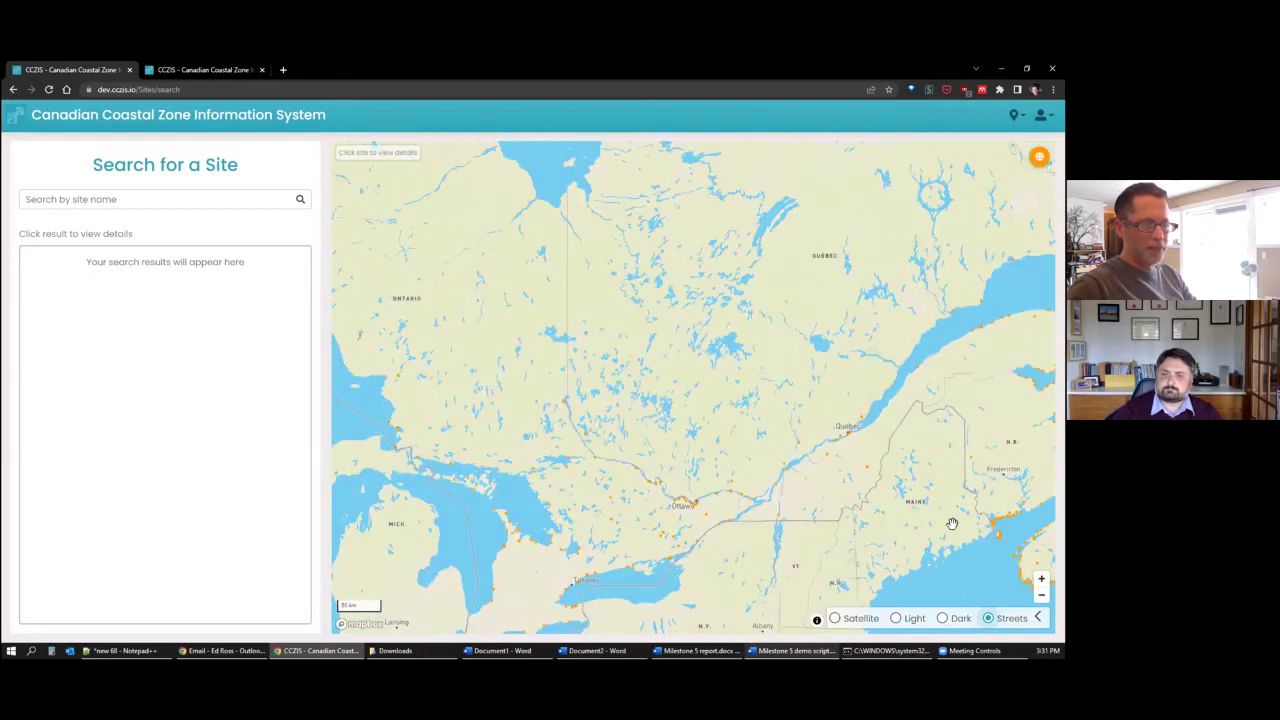
scroll(957, 538, up, 5)
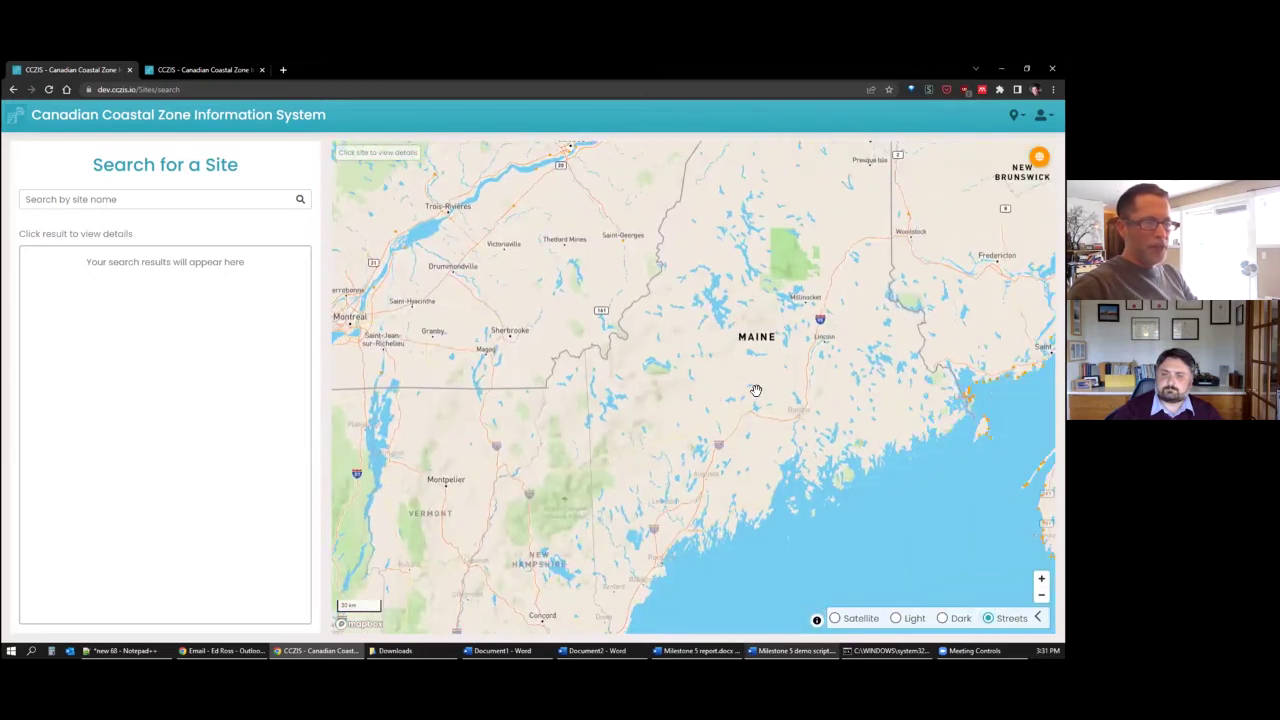
scroll(910, 375, up, 5)
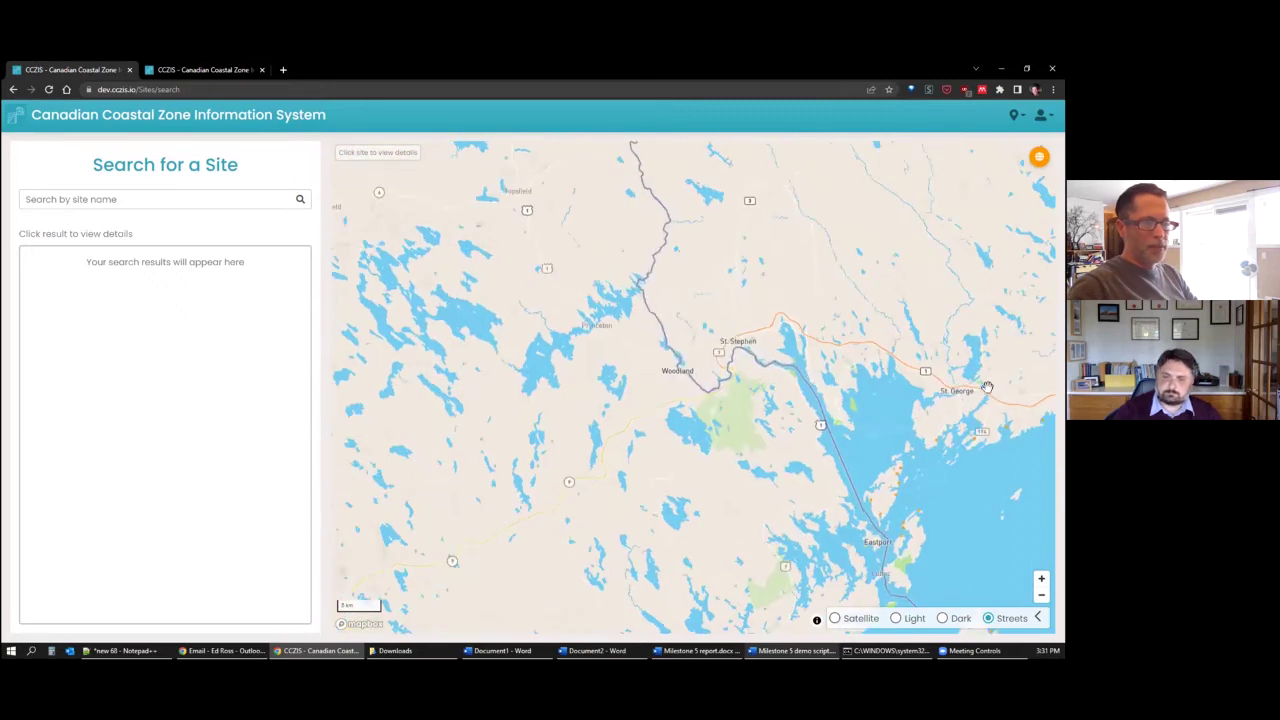
scroll(987, 387, up, 4)
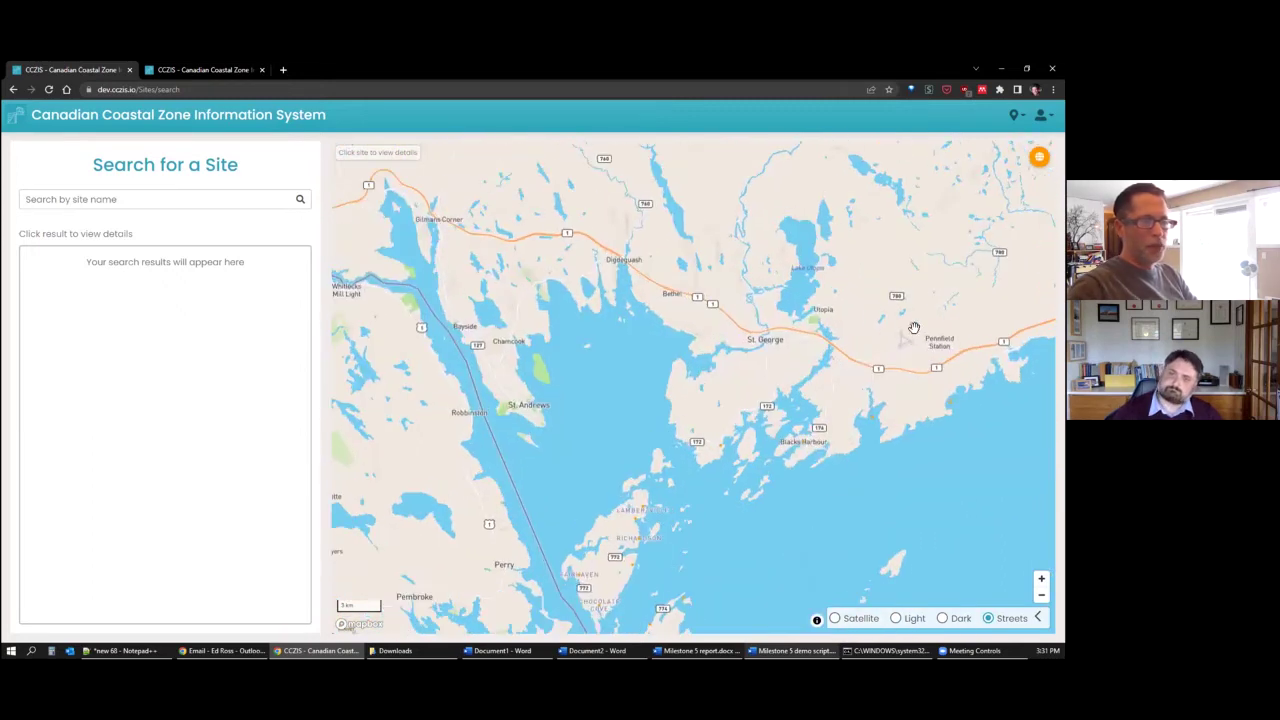
scroll(913, 328, up, 1)
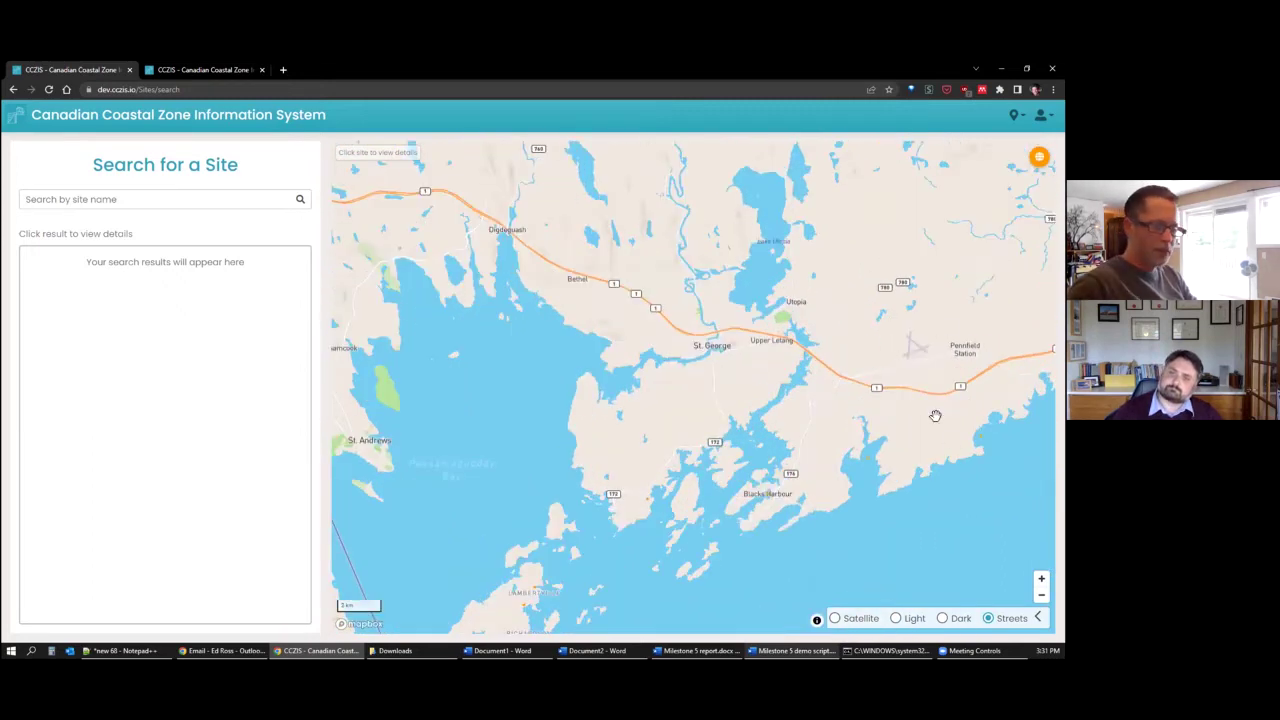
Switch to the Satellite basemap over St. George and Passamaquoddy Bay
drag(934, 414, 890, 424)
click(834, 618)
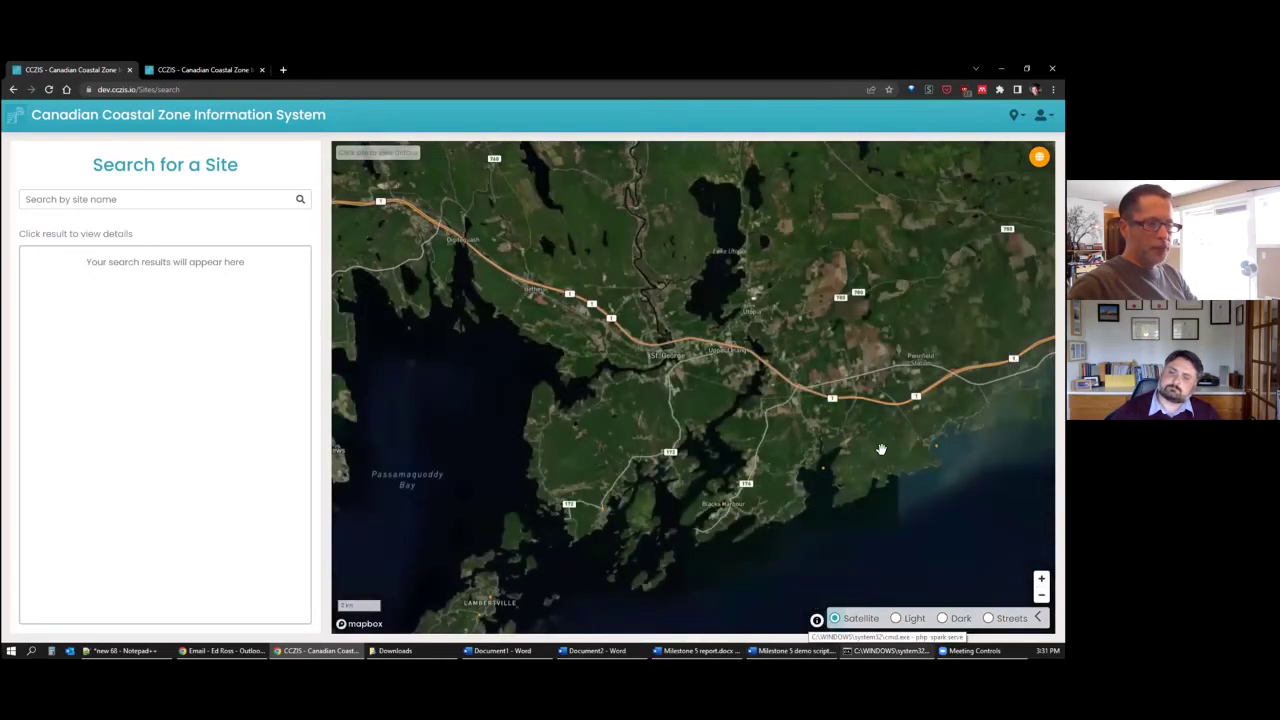
scroll(865, 451, up, 1)
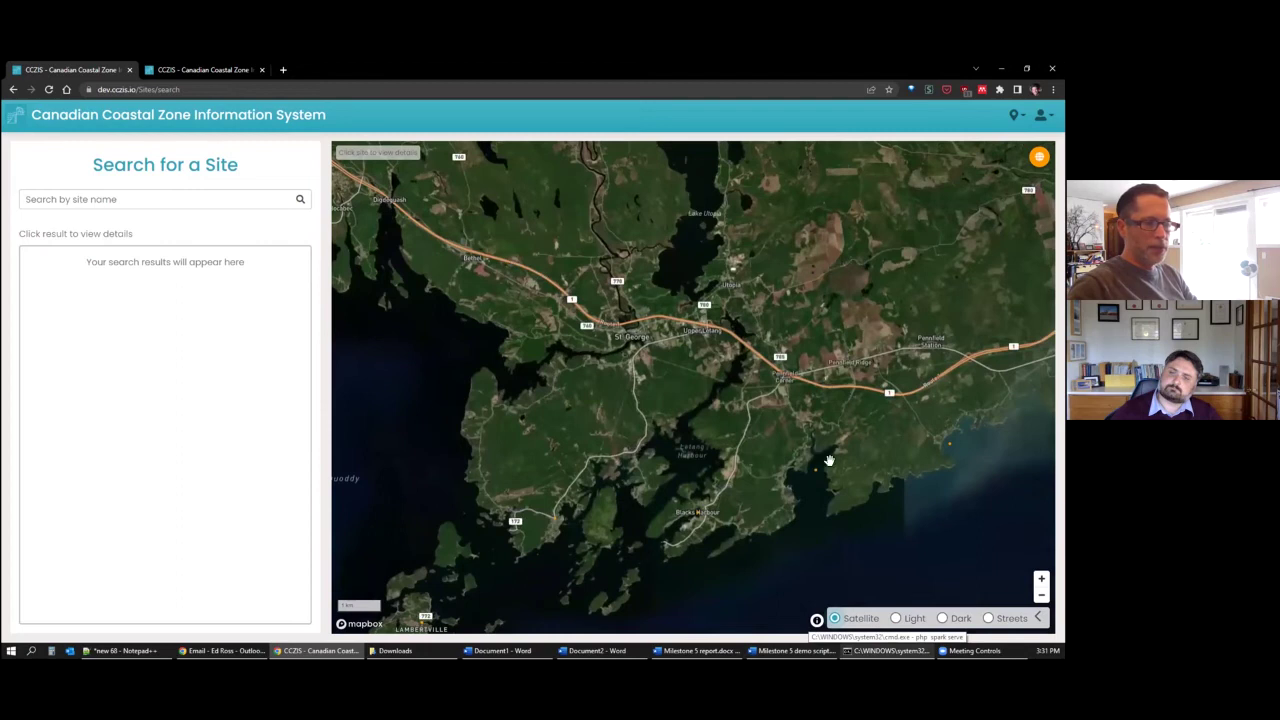
Return to the Dark basemap and zoom out to centre all of Canada
click(942, 618)
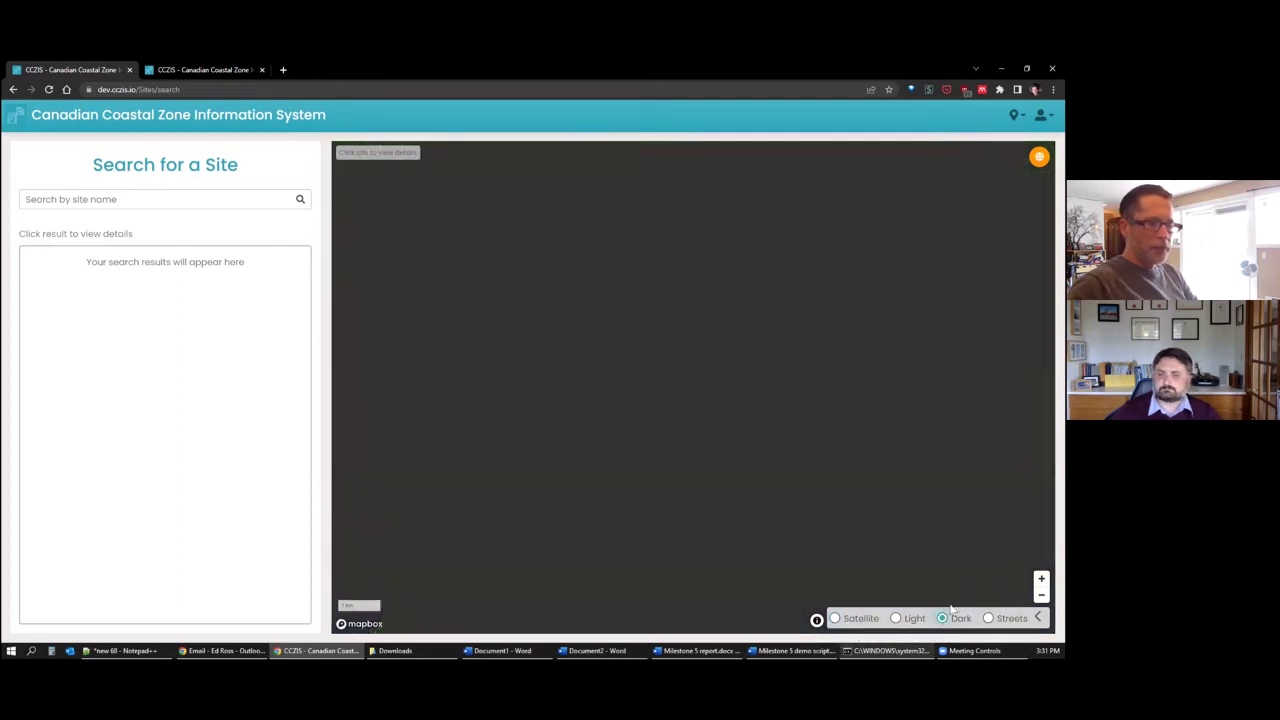
scroll(746, 323, down, 4)
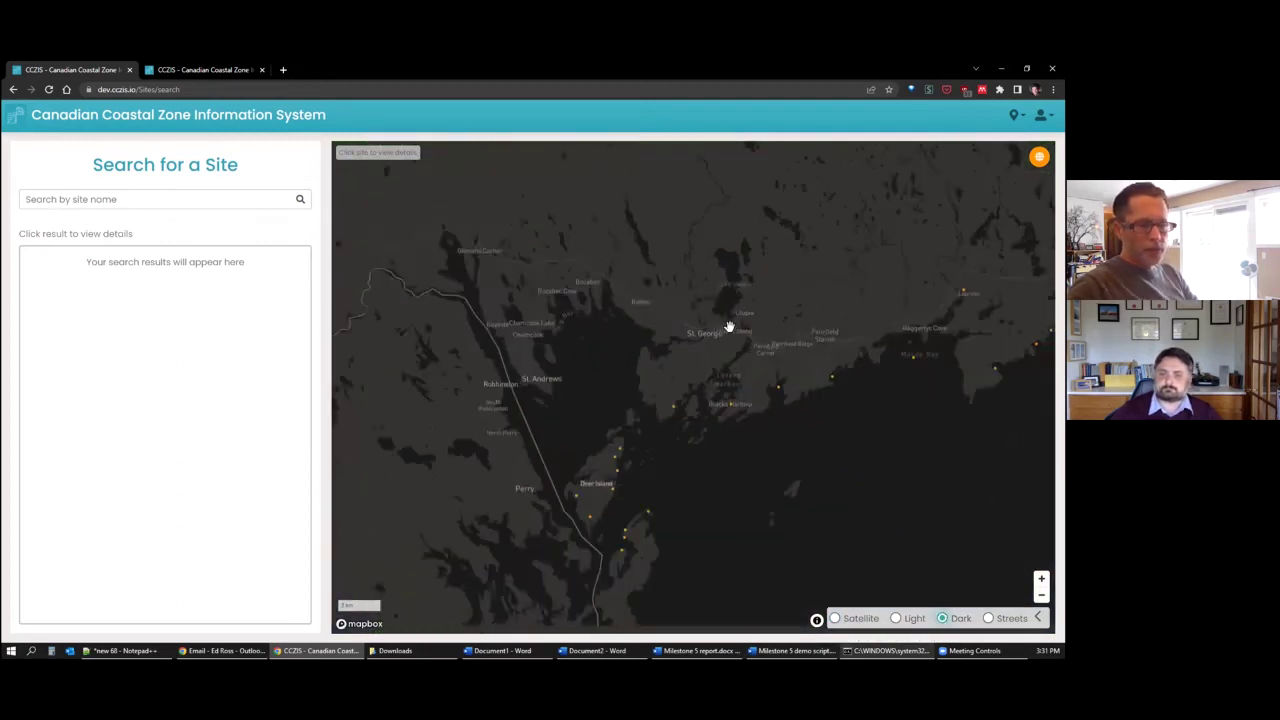
scroll(735, 319, down, 5)
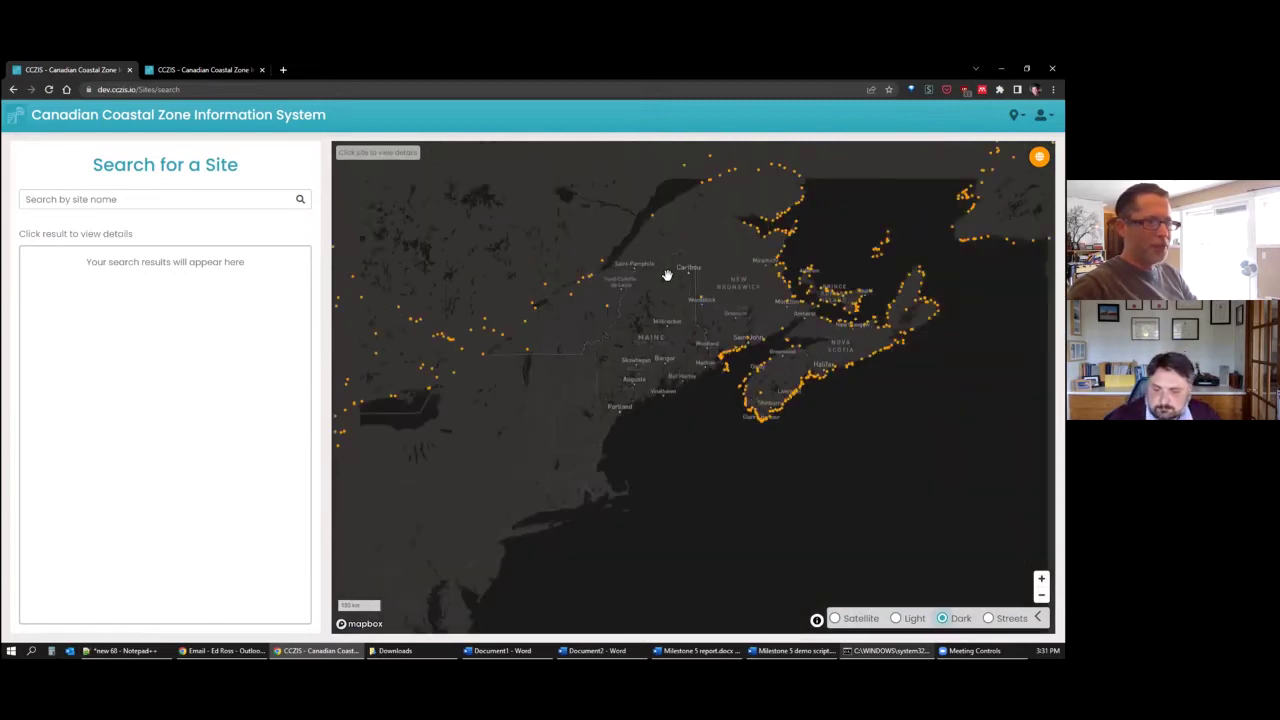
drag(543, 300, 700, 326)
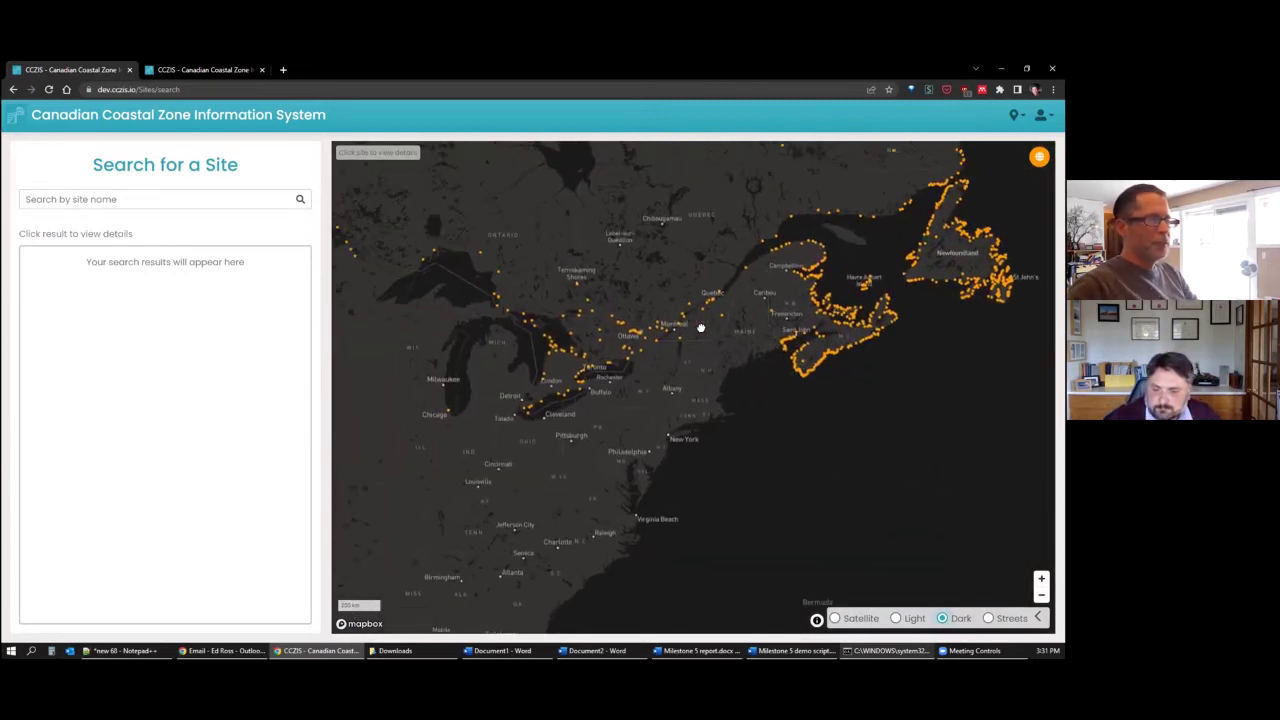
scroll(690, 310, down, 3)
drag(663, 246, 677, 409)
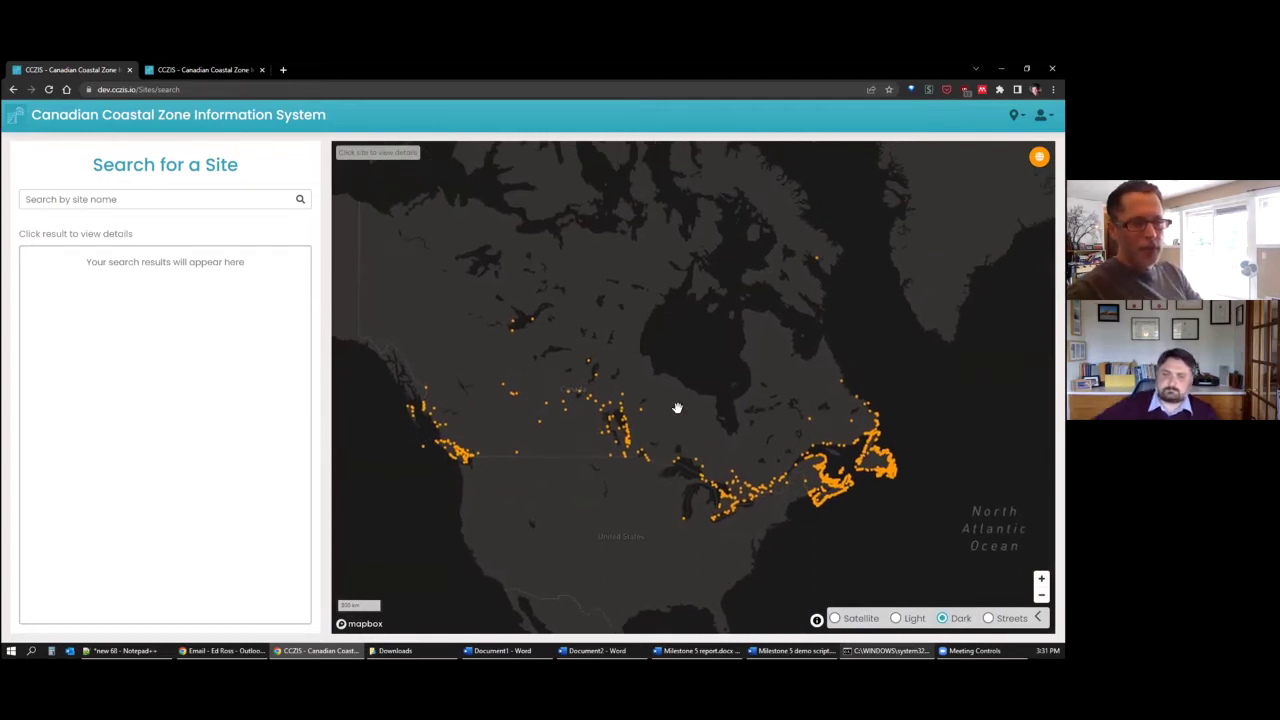
Show the projection settings (Mercator, 3D and Pitch off) and zoom the map out
click(1037, 159)
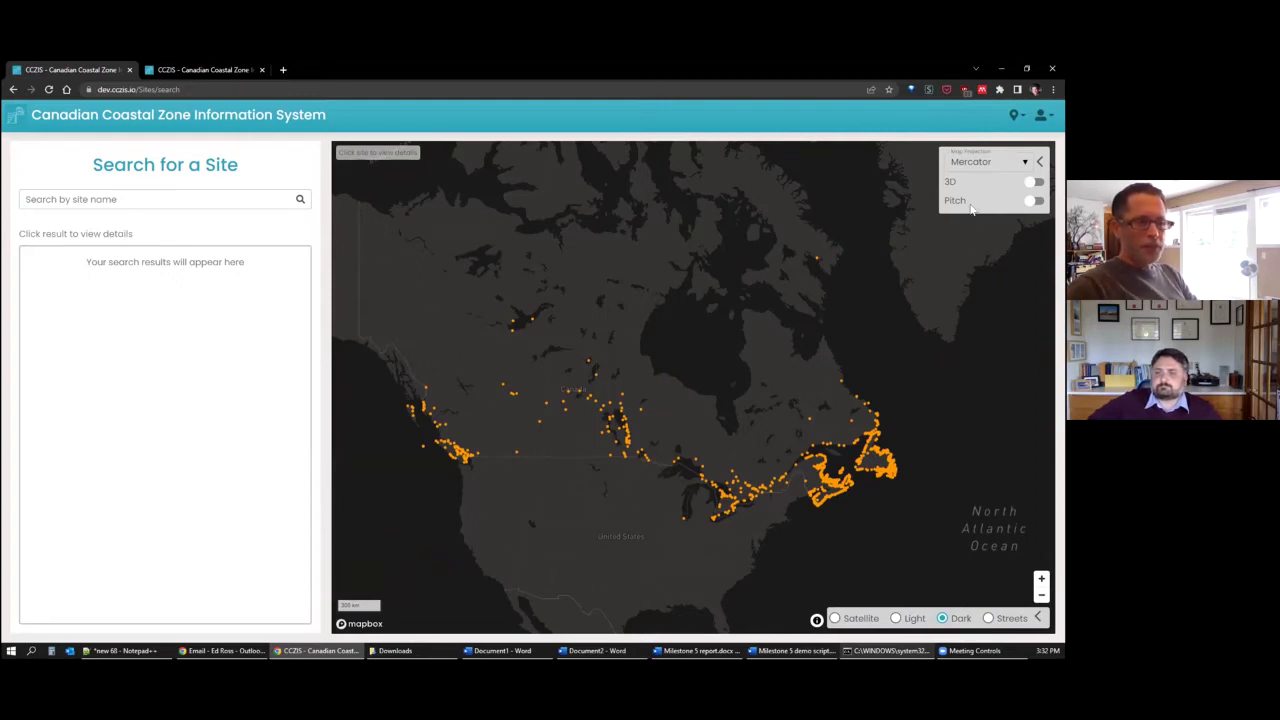
drag(620, 289, 657, 398)
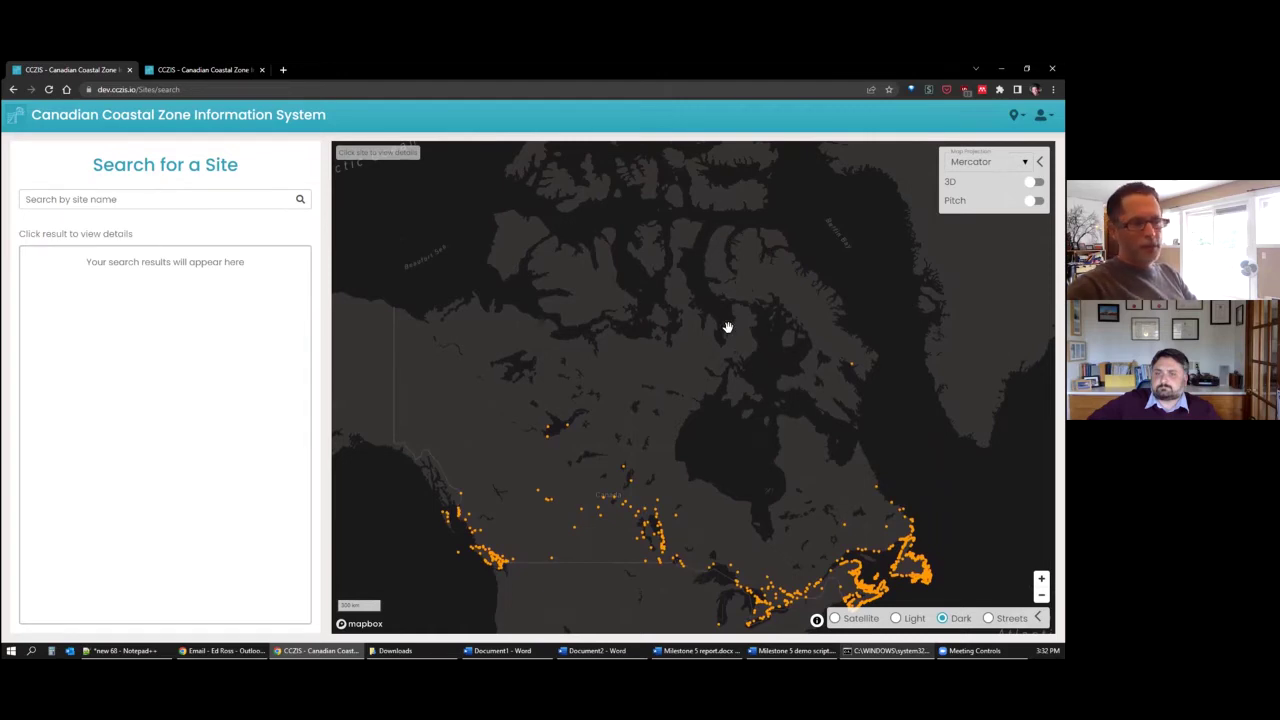
scroll(731, 320, down, 3)
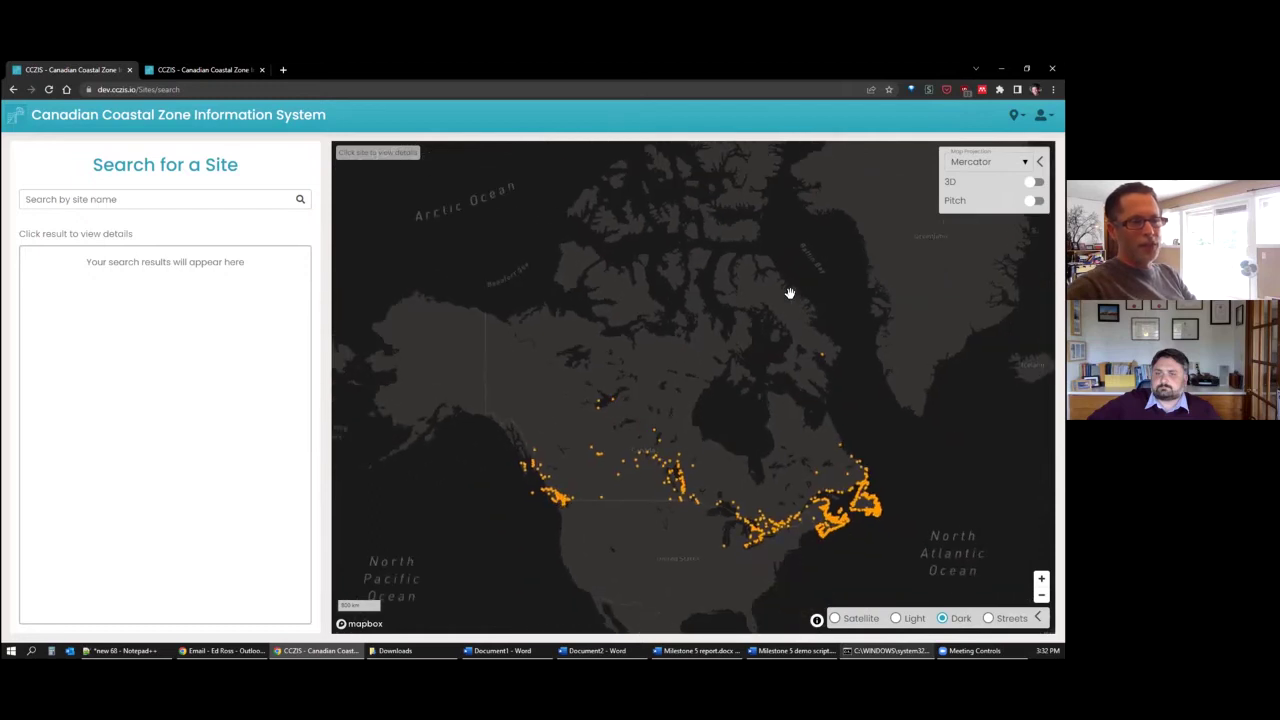
scroll(826, 221, down, 3)
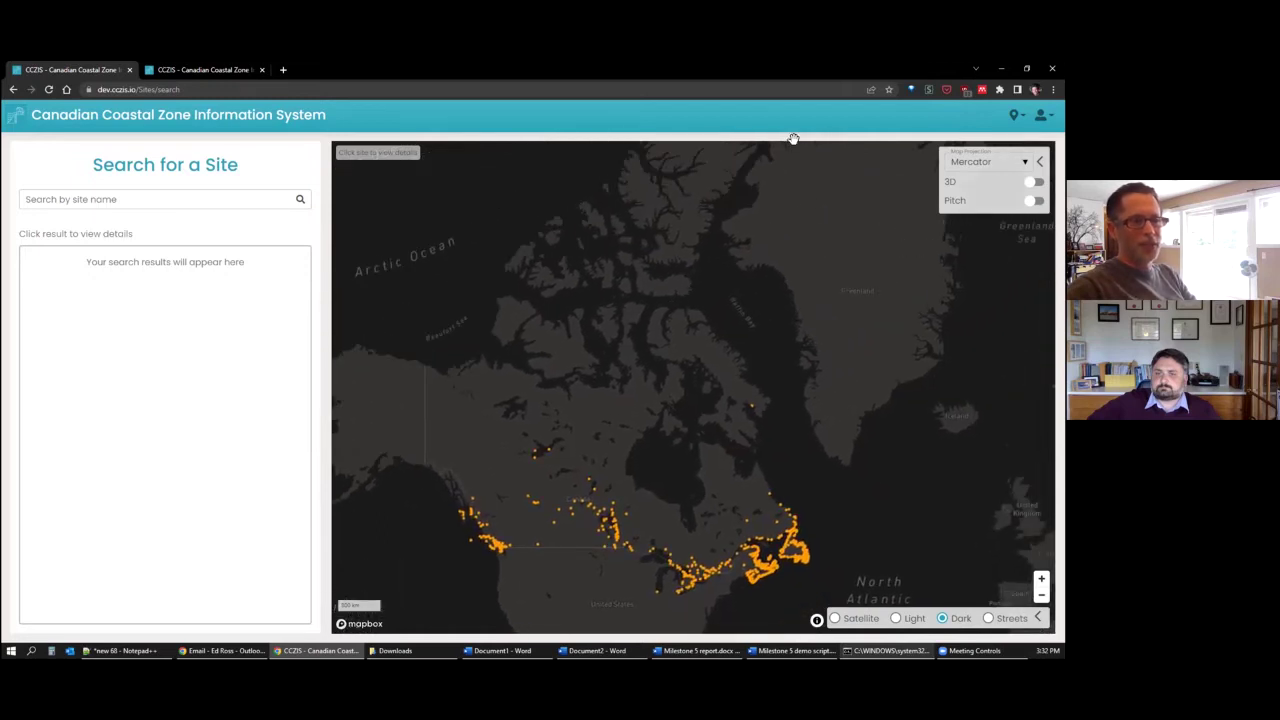
scroll(835, 212, down, 2)
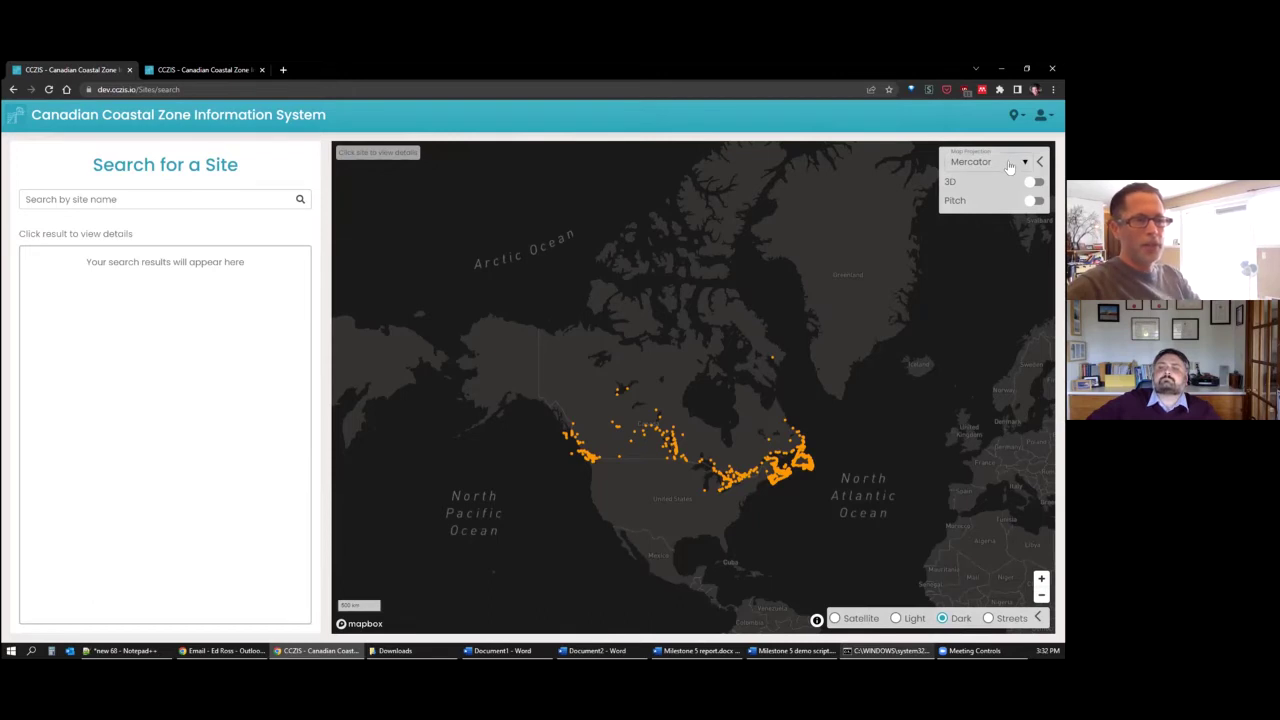
Reproject the map to Lambert (LCC) and centre Canada's site markers
click(1010, 164)
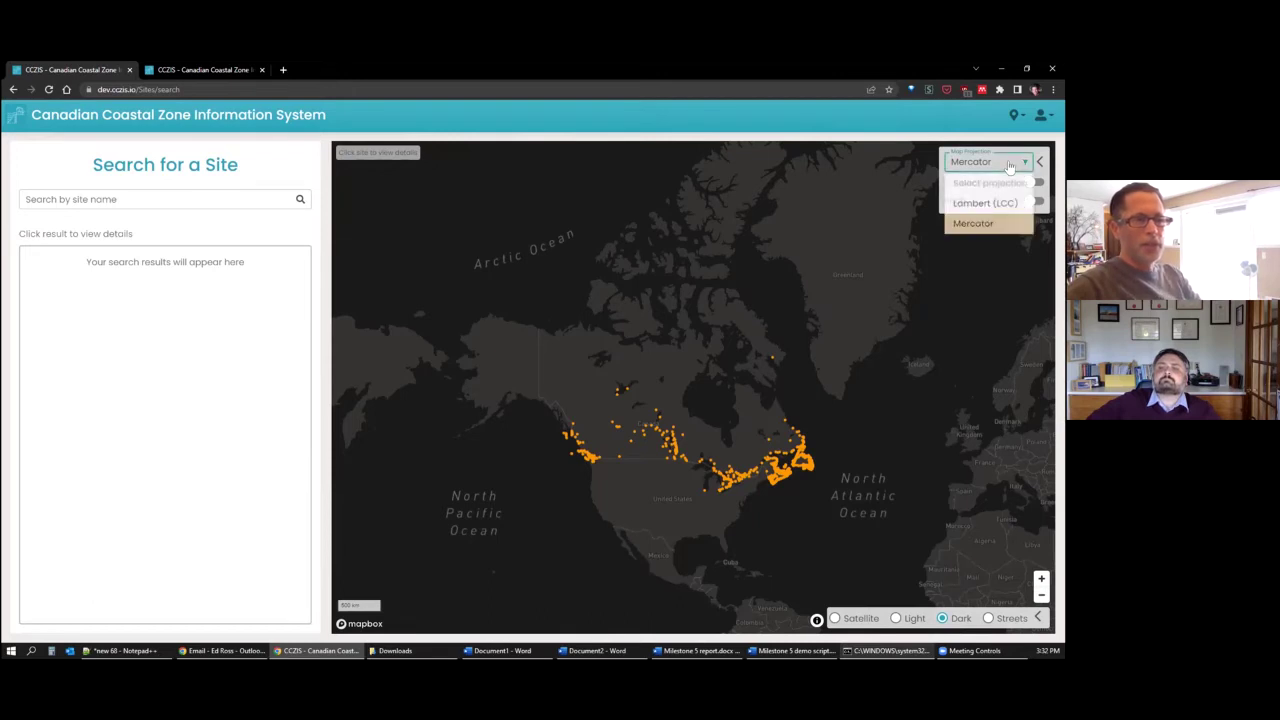
click(976, 204)
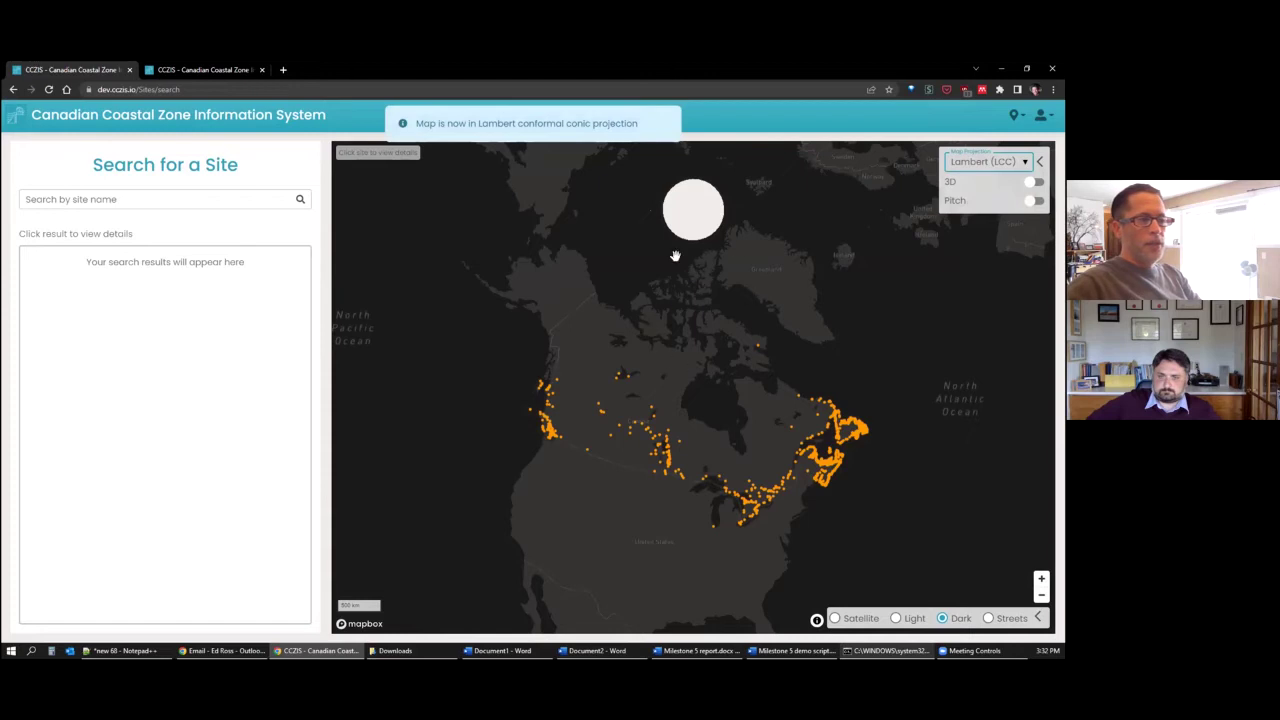
drag(705, 263, 704, 437)
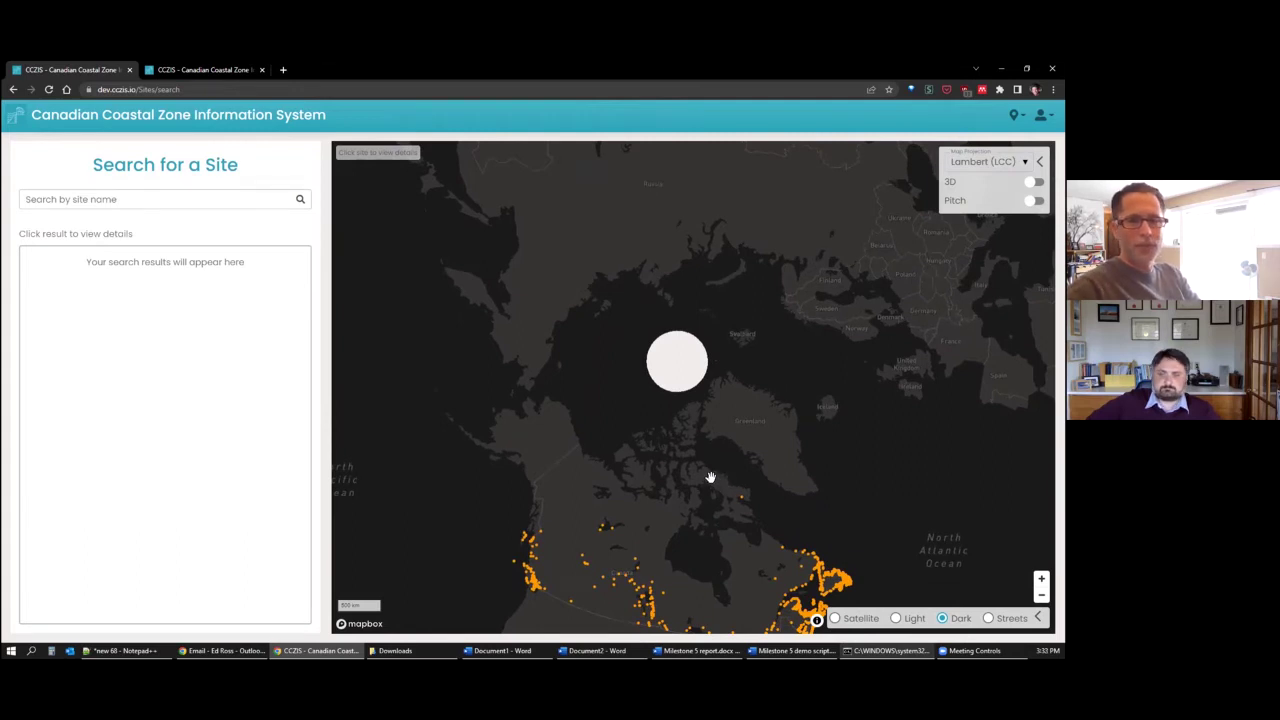
scroll(645, 414, up, 1)
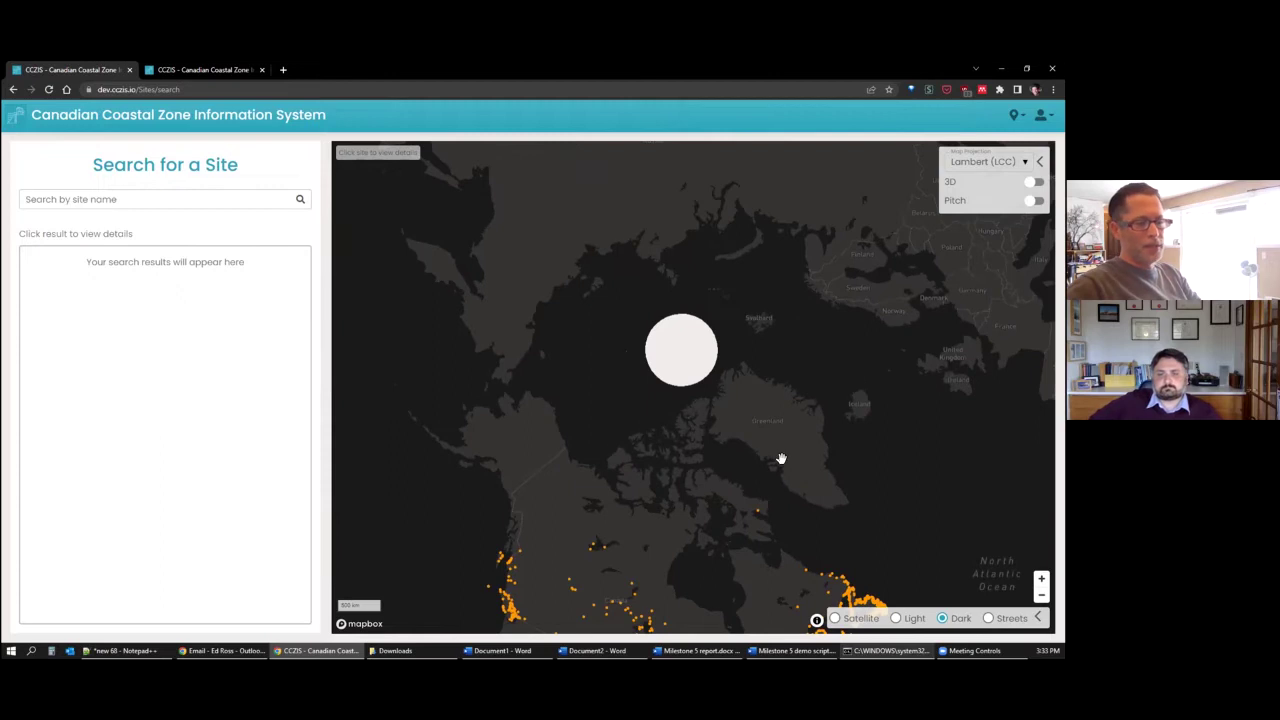
scroll(683, 523, down, 1)
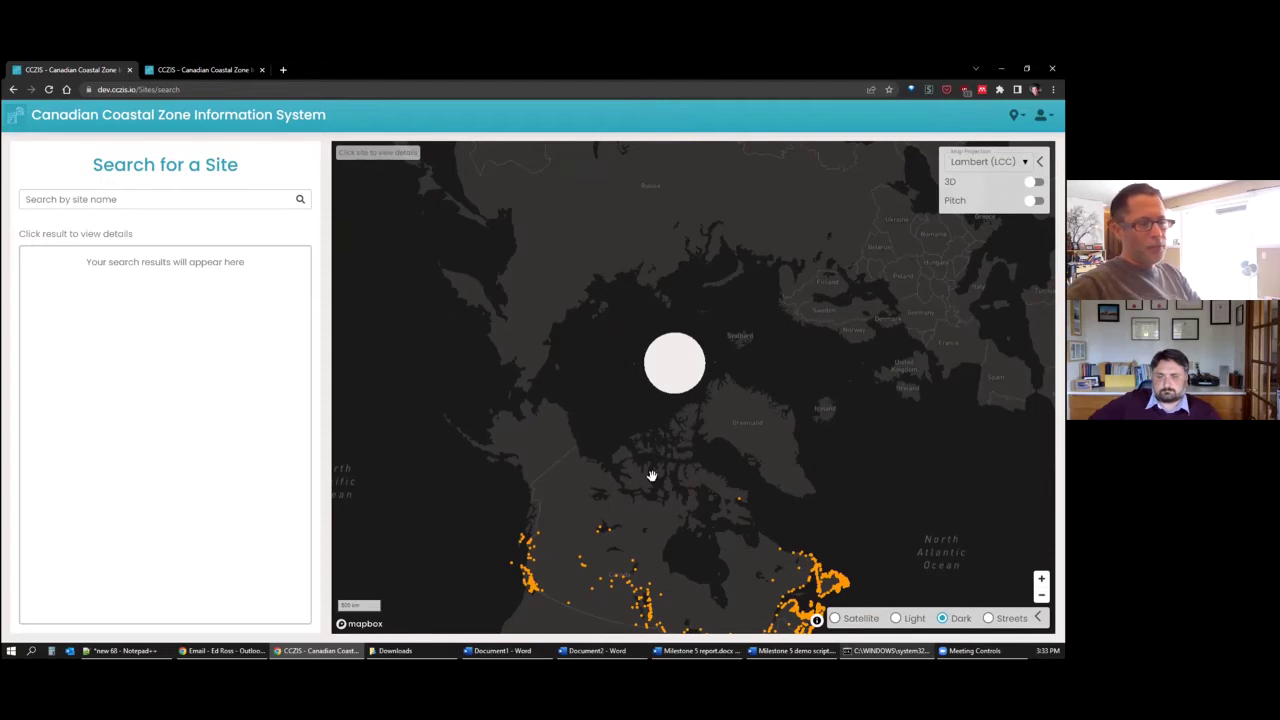
scroll(651, 480, up, 1)
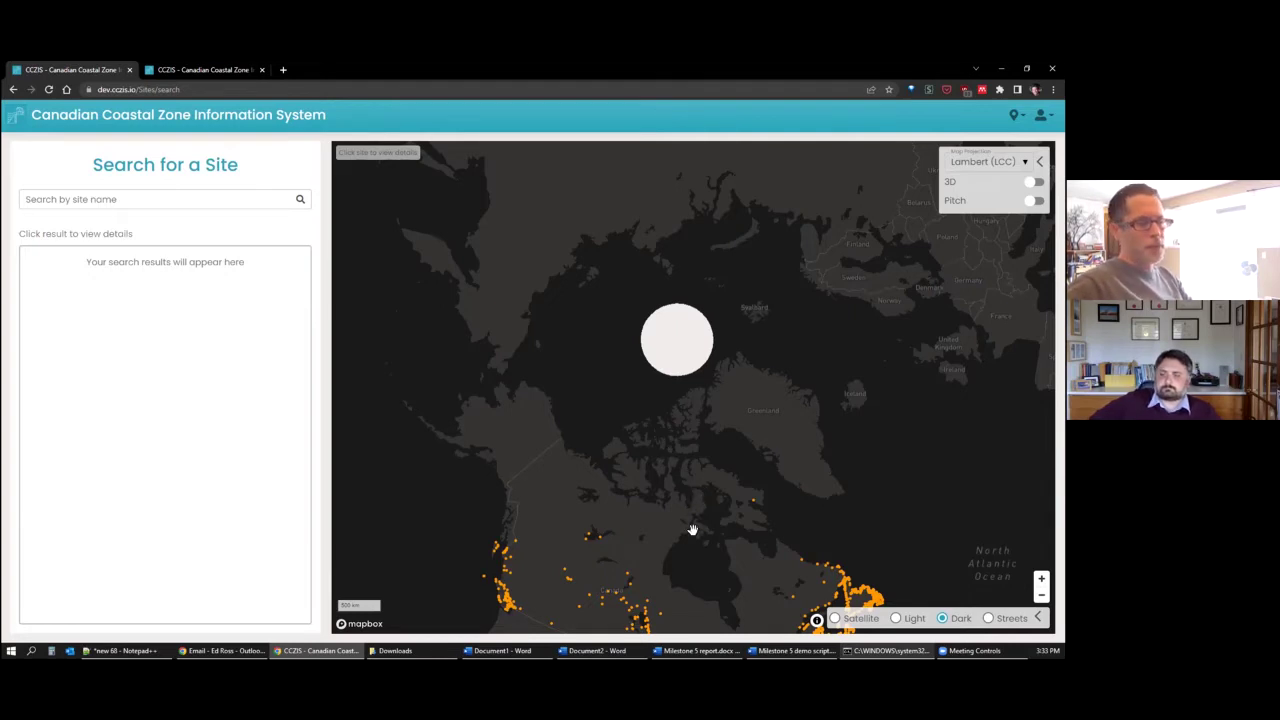
drag(690, 478, 677, 381)
drag(701, 451, 721, 398)
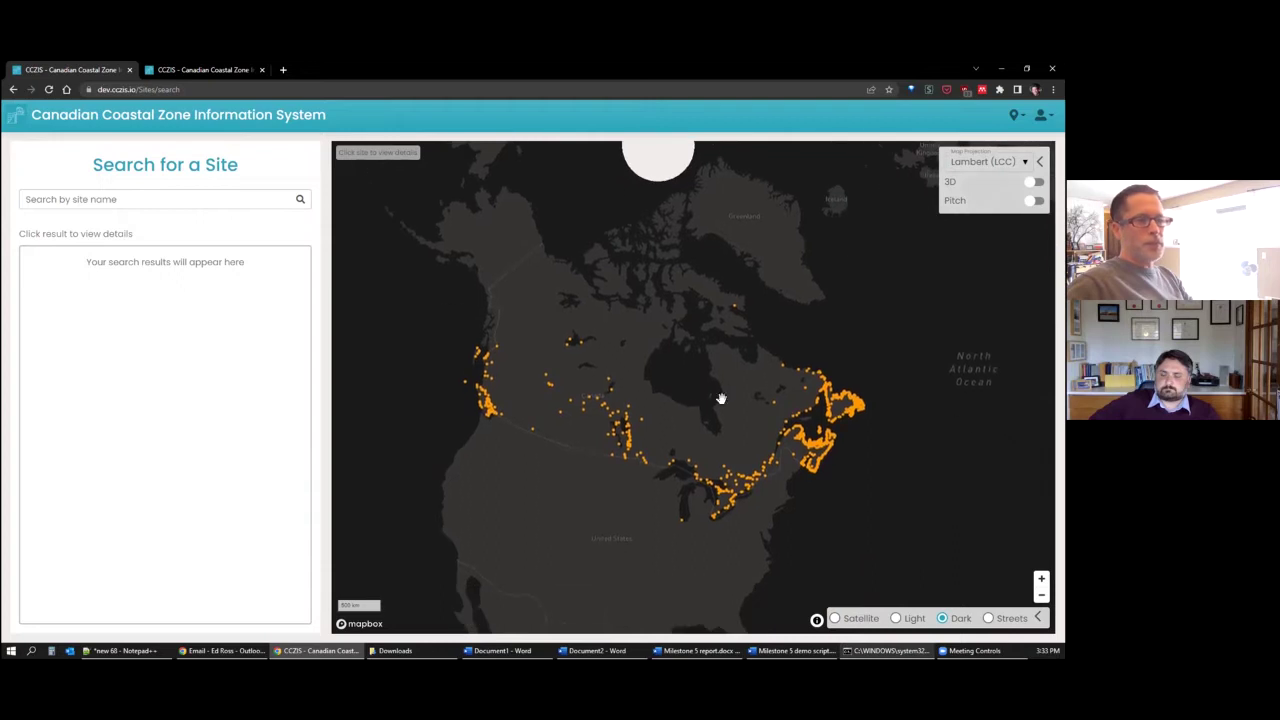
Switch back to Mercator and tilt the map with Pitch turned on
click(1002, 165)
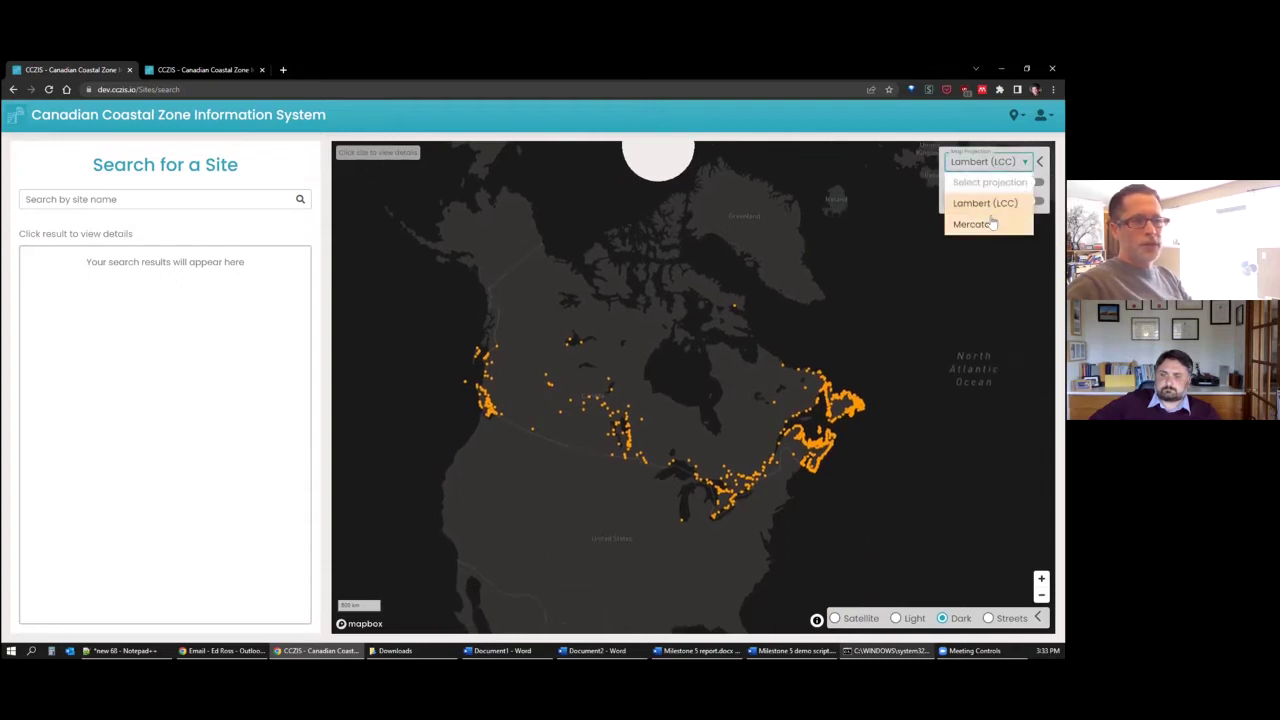
click(975, 224)
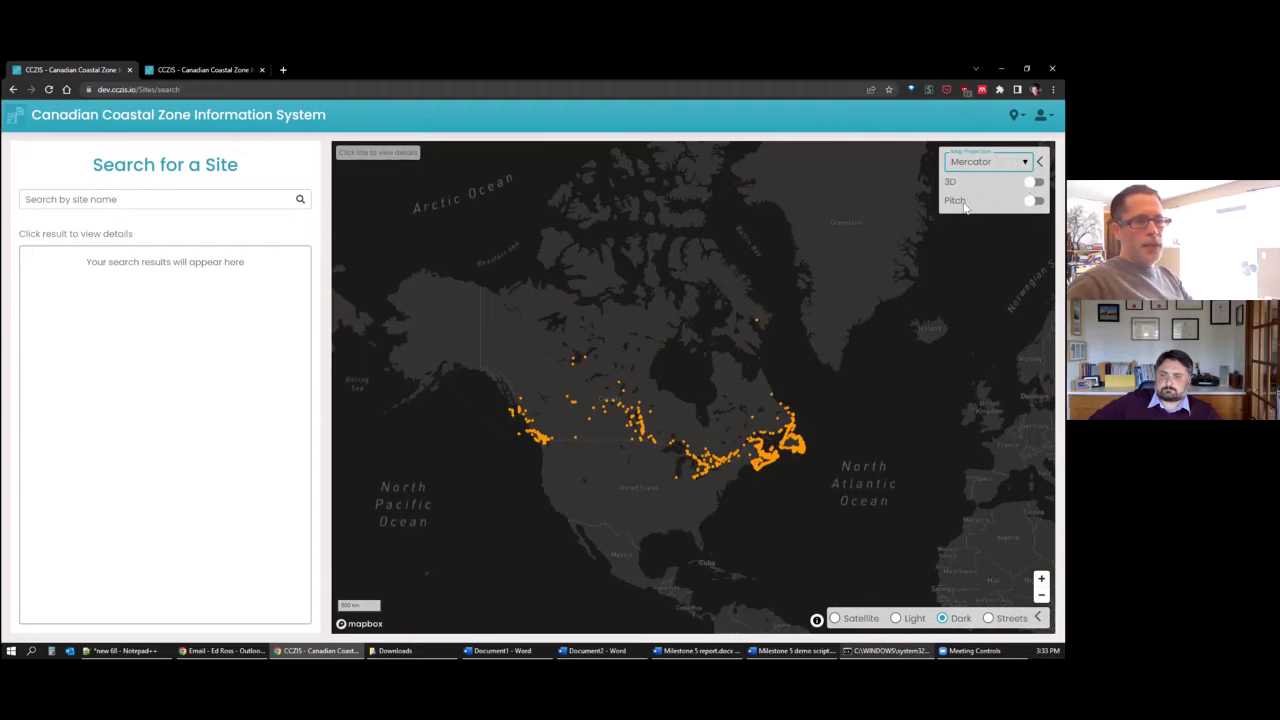
click(1036, 201)
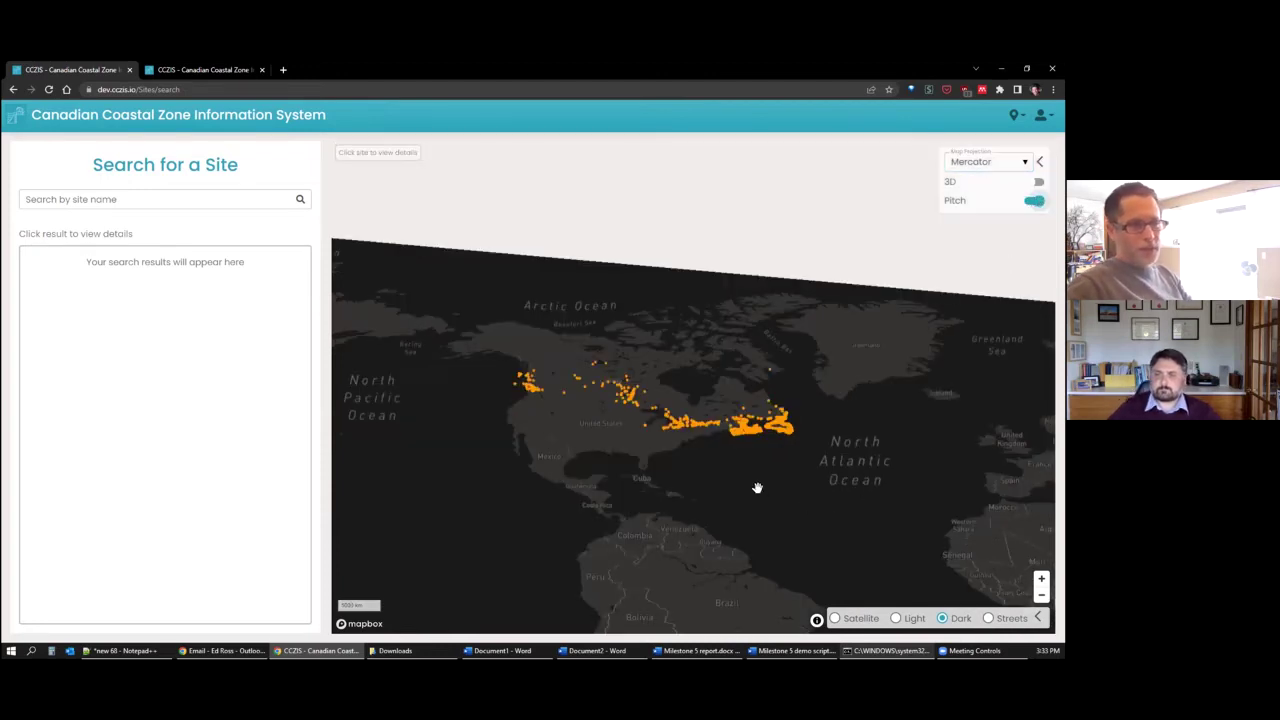
mouse_move(771, 514)
mouse_down()
mouse_move(677, 497)
mouse_move(755, 498)
mouse_move(783, 514)
mouse_move(781, 496)
mouse_up()
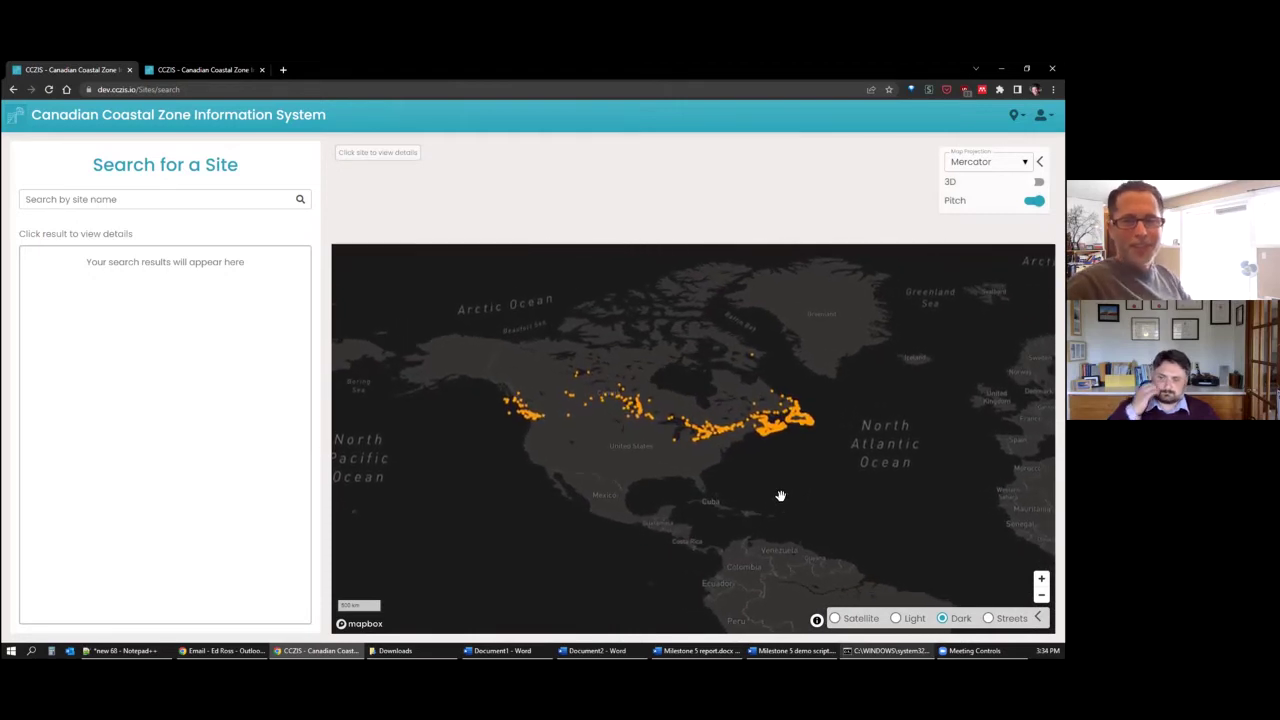
Turn on 3D terrain, zoom, then switch Pitch off to flatten the map
click(1032, 184)
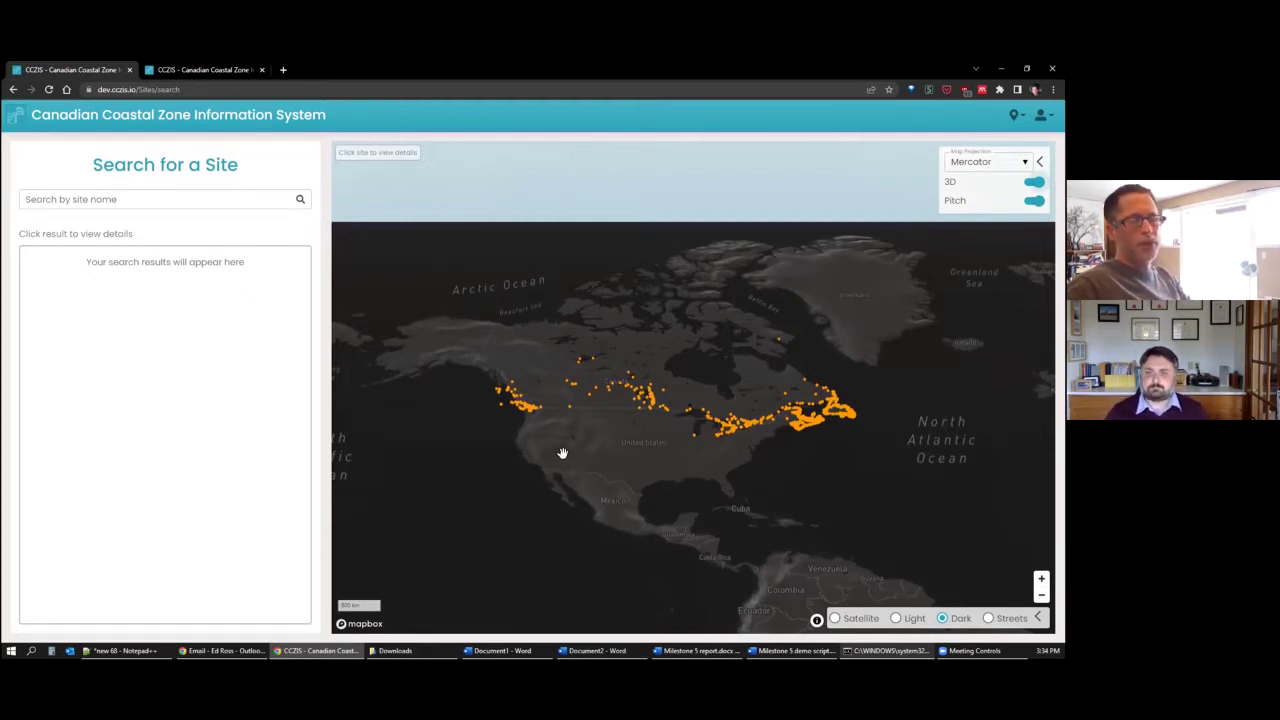
scroll(570, 416, up, 5)
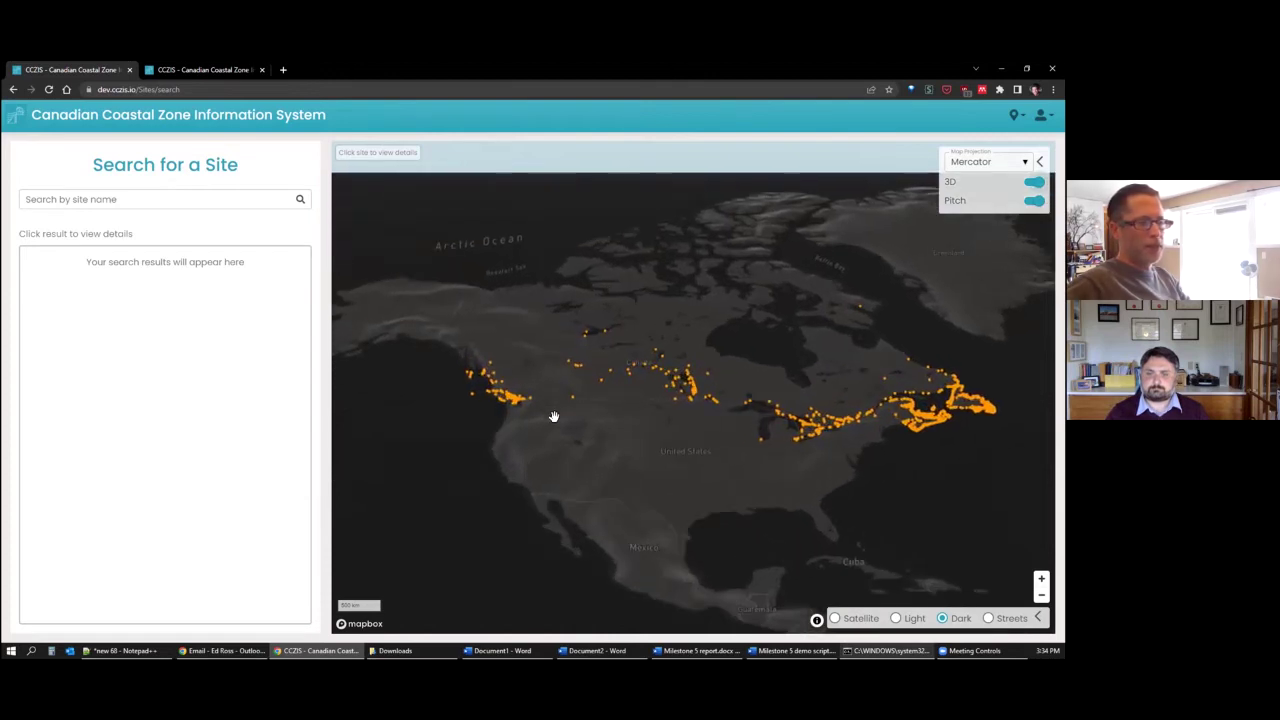
scroll(560, 443, down, 3)
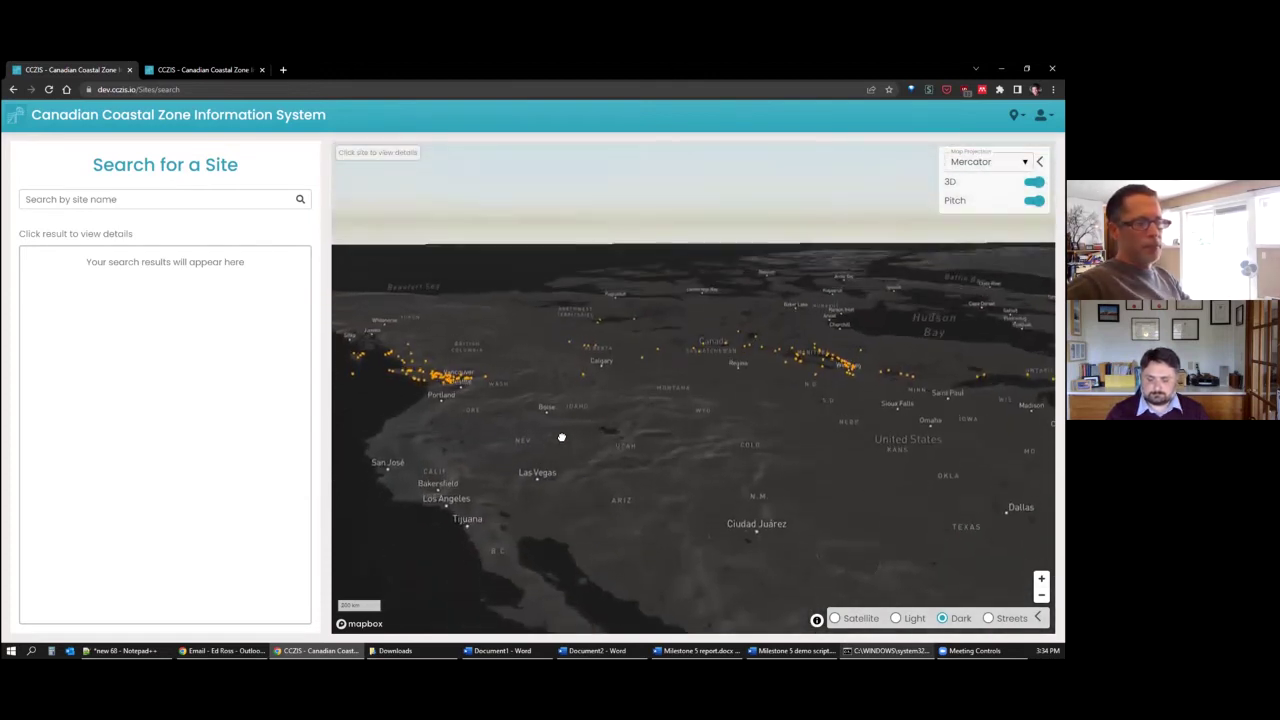
click(1028, 202)
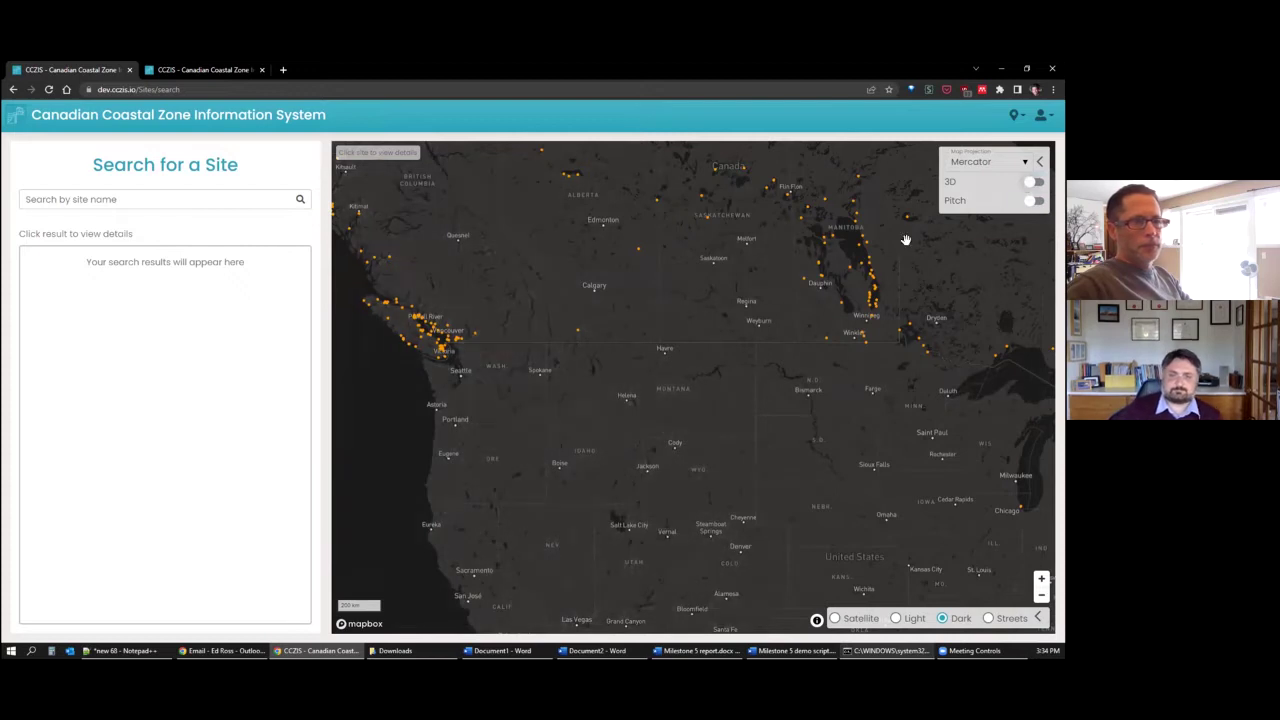
scroll(762, 288, down, 3)
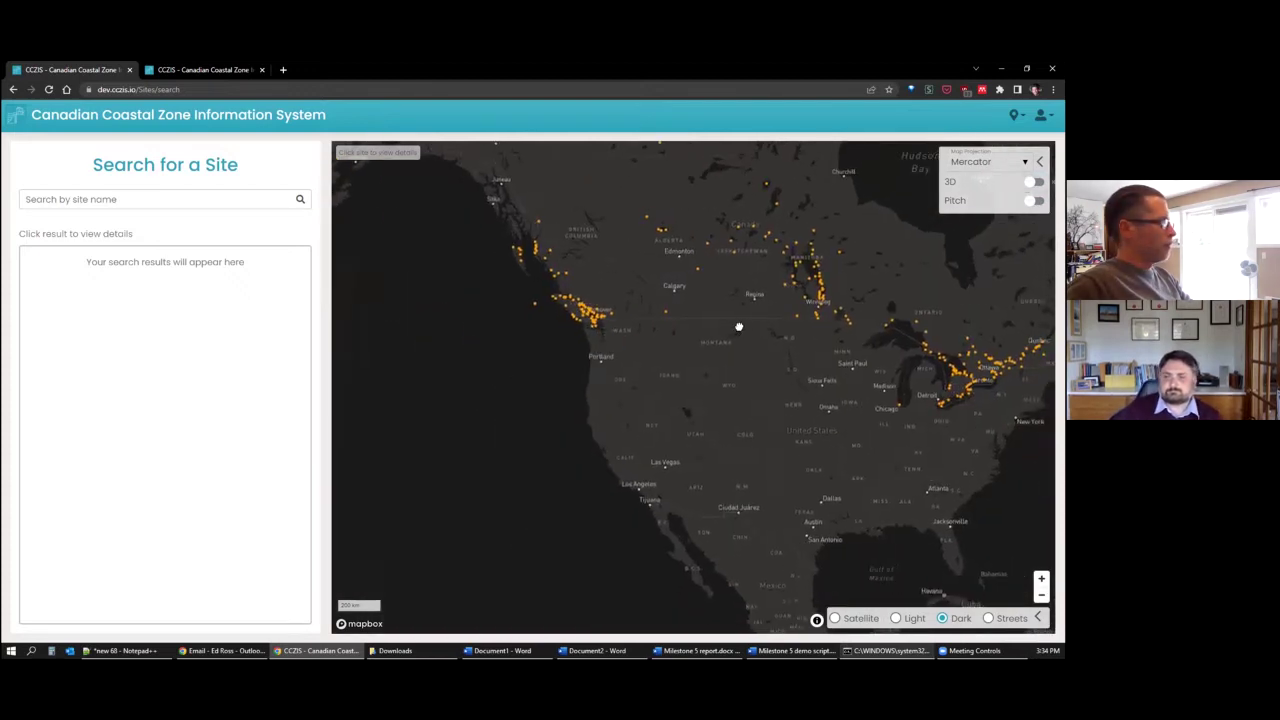
Zoom out, reposition North America and zoom in toward Vancouver Island
scroll(729, 323, down, 3)
scroll(623, 330, down, 4)
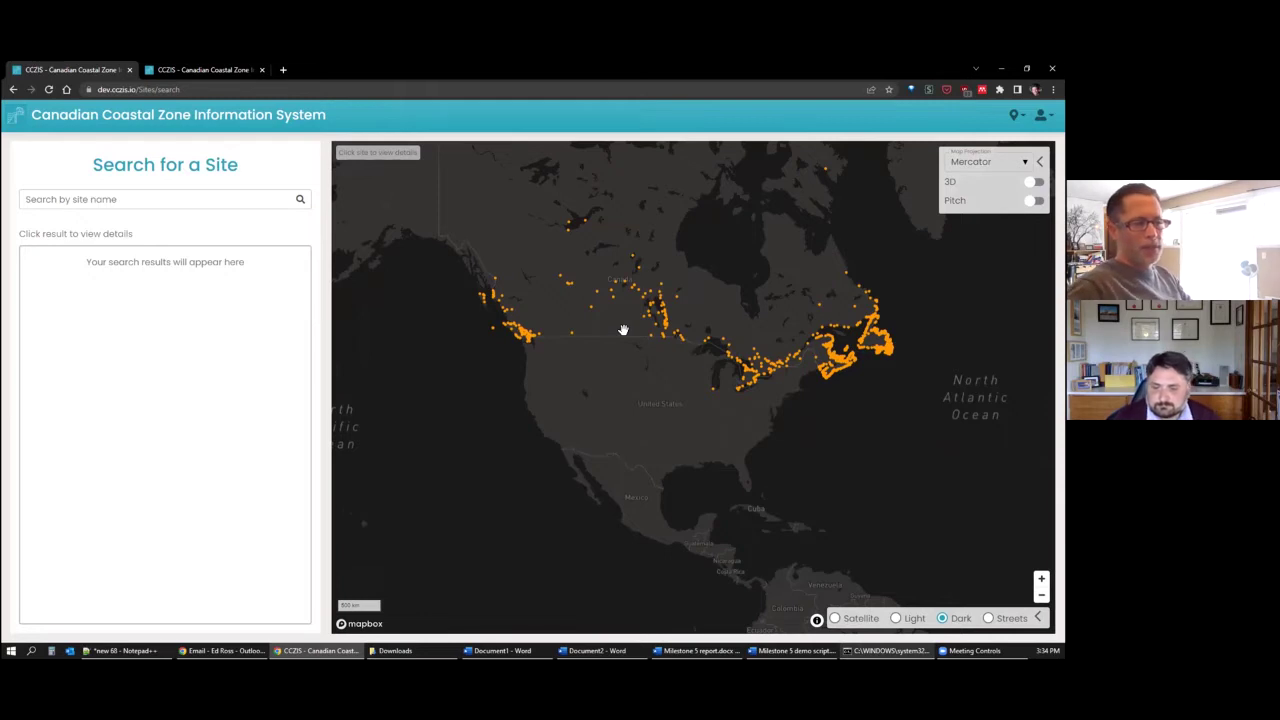
drag(541, 350, 533, 453)
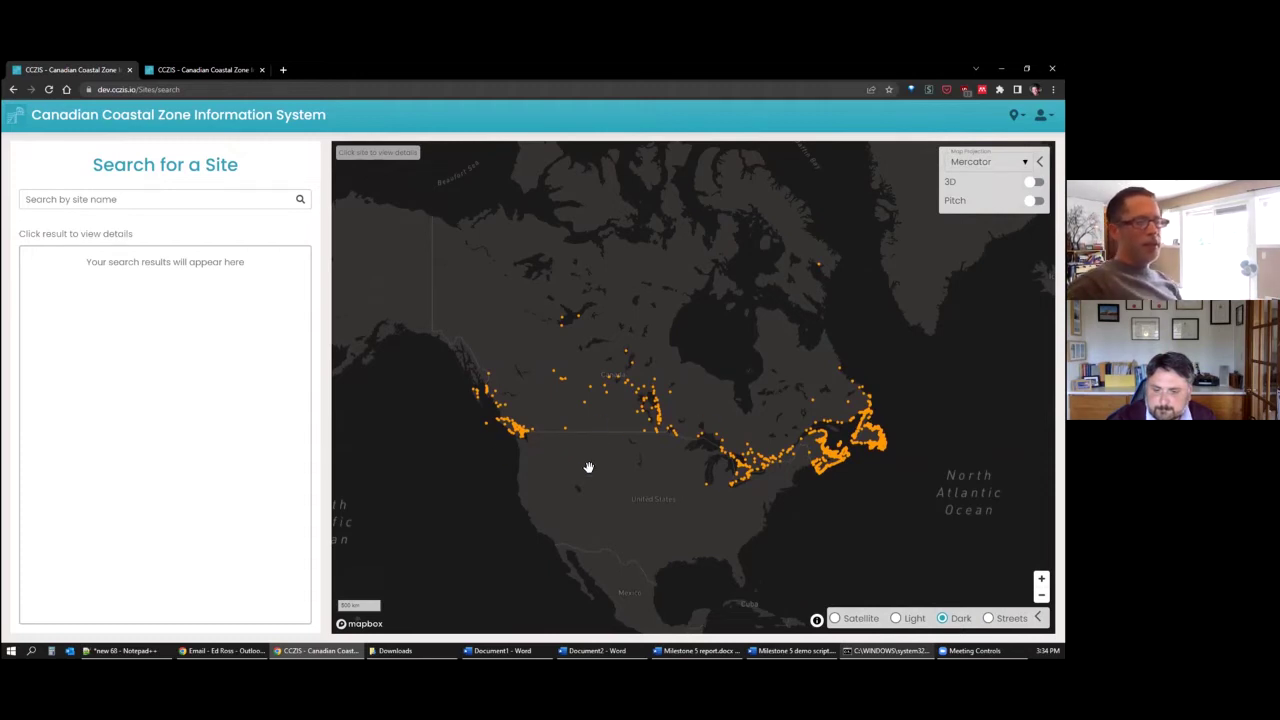
scroll(518, 459, up, 5)
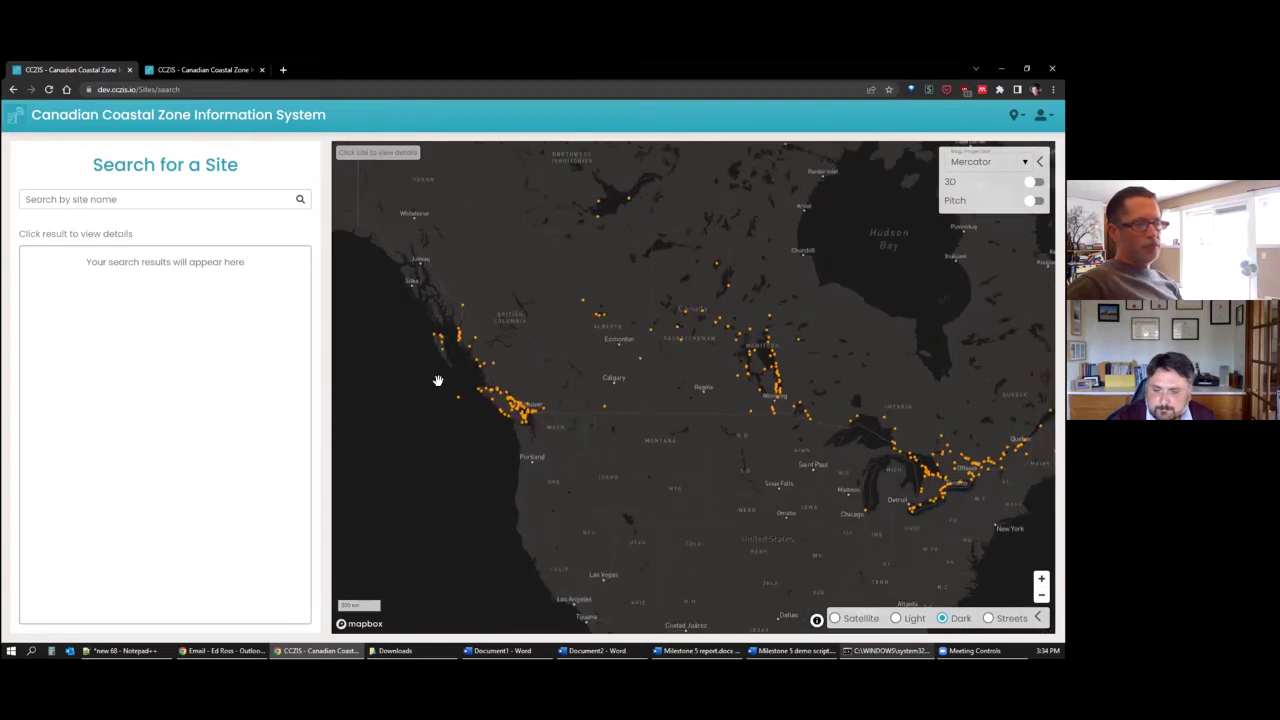
scroll(452, 373, up, 5)
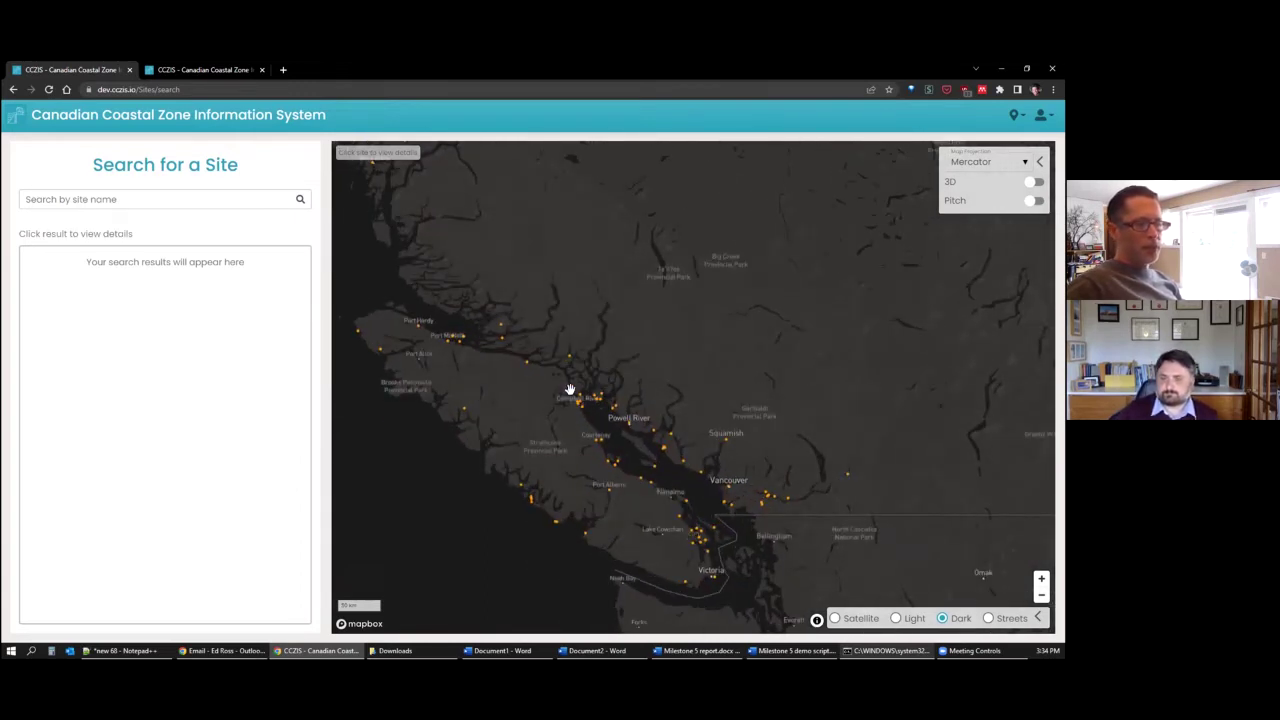
mouse_move(576, 408)
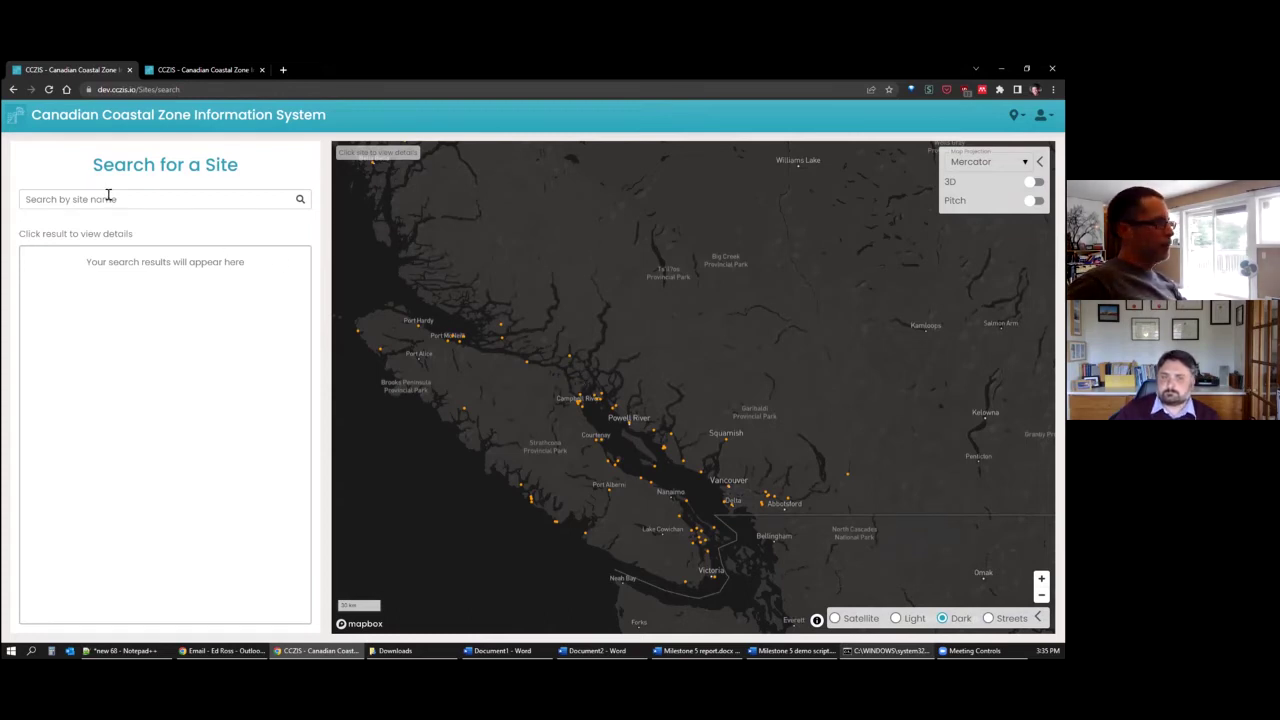
key(alt+Tab)
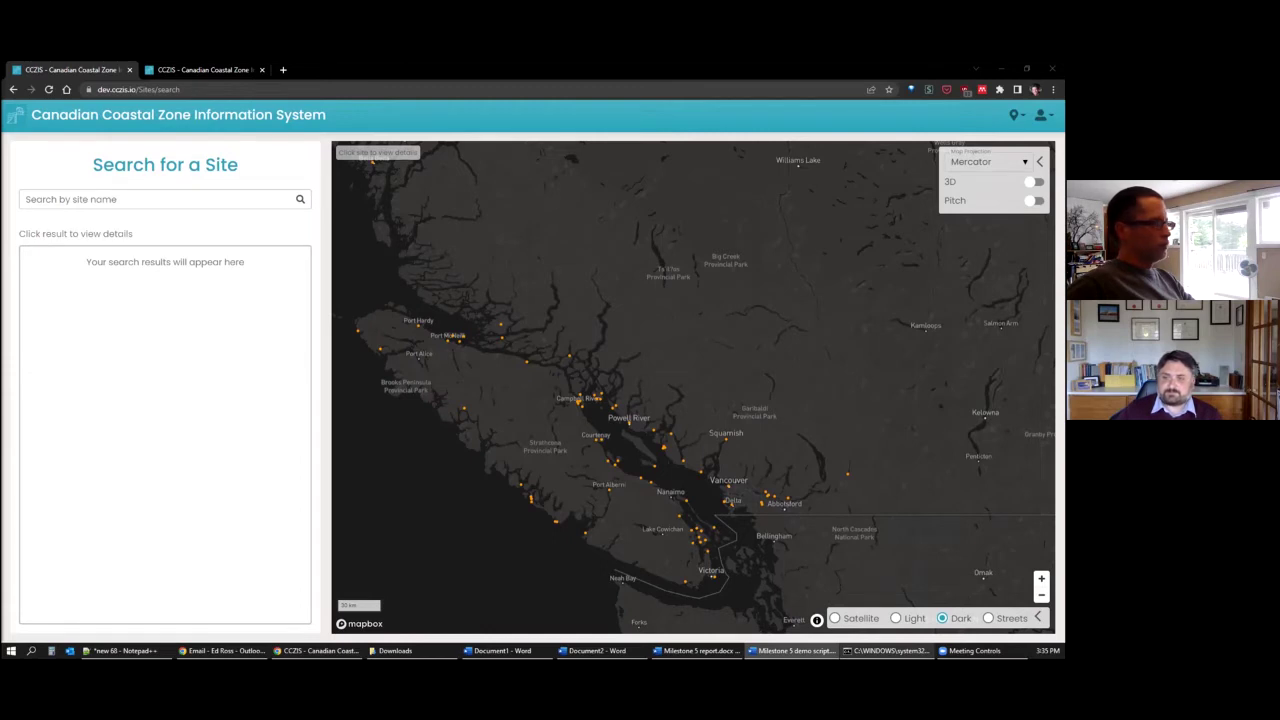
Pan north and zoom onto the Prince Rupert and Hecate Strait coast
drag(563, 294, 567, 337)
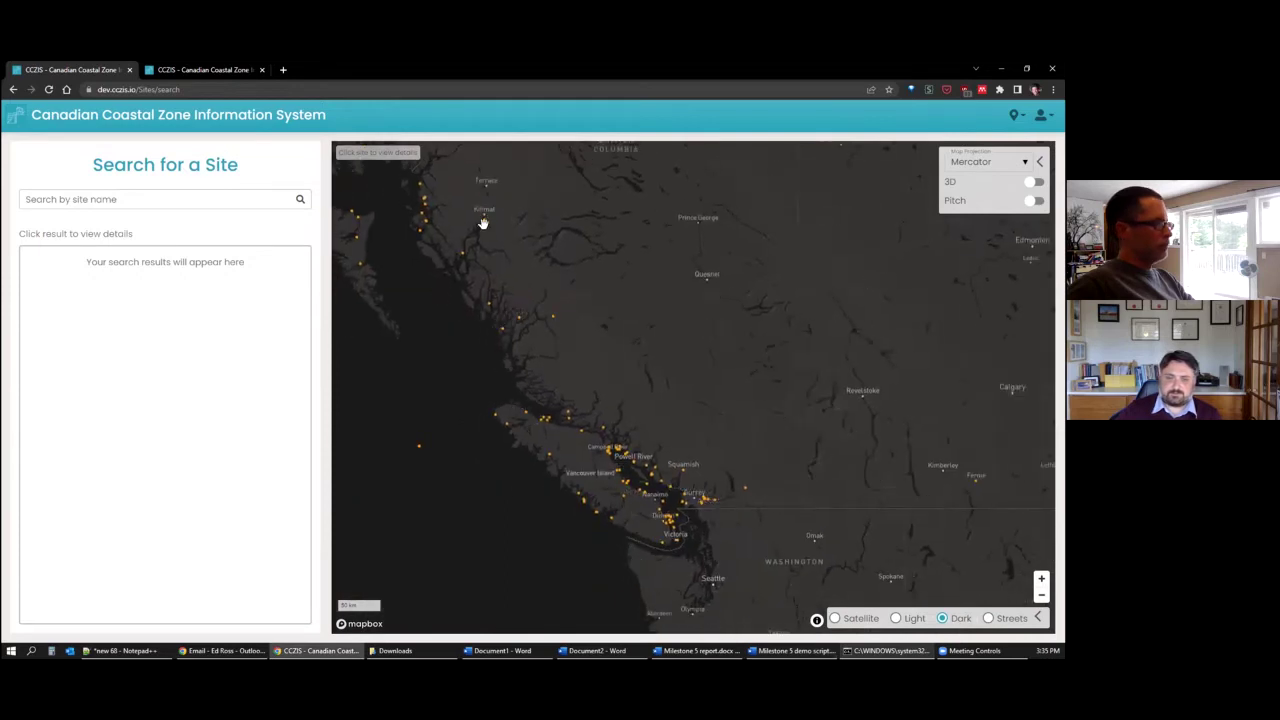
drag(483, 220, 596, 373)
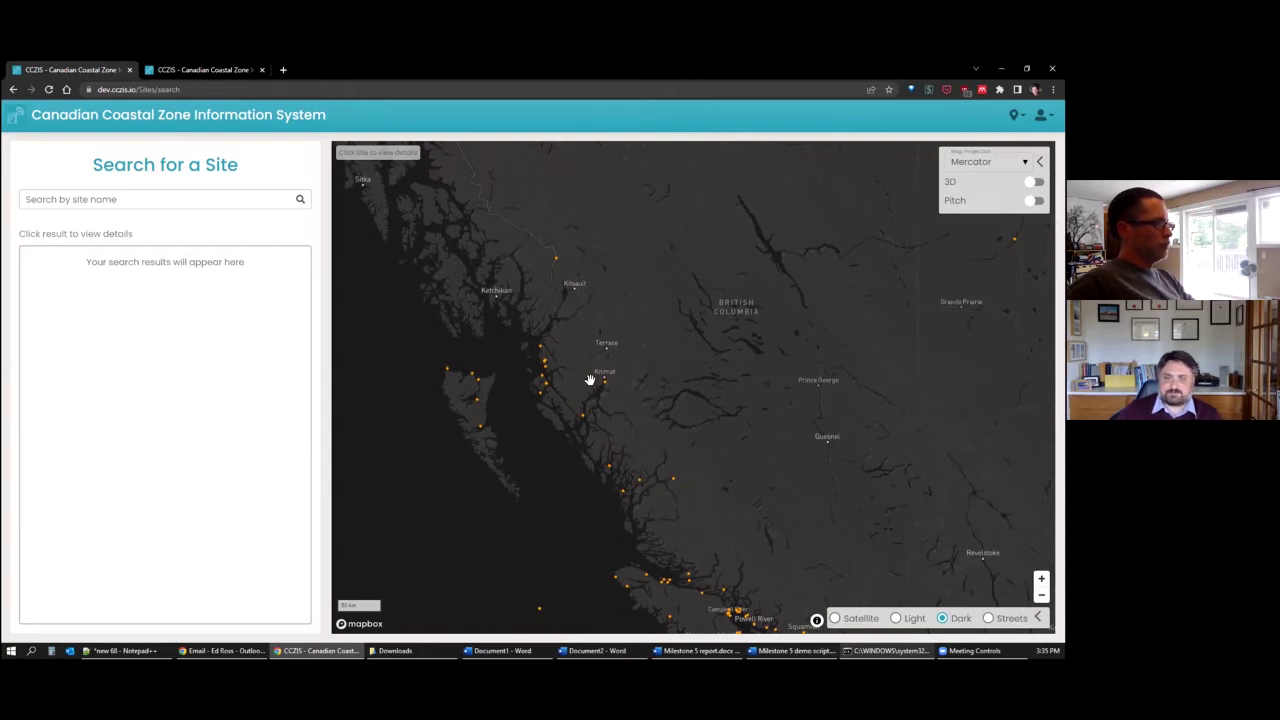
drag(590, 373, 587, 357)
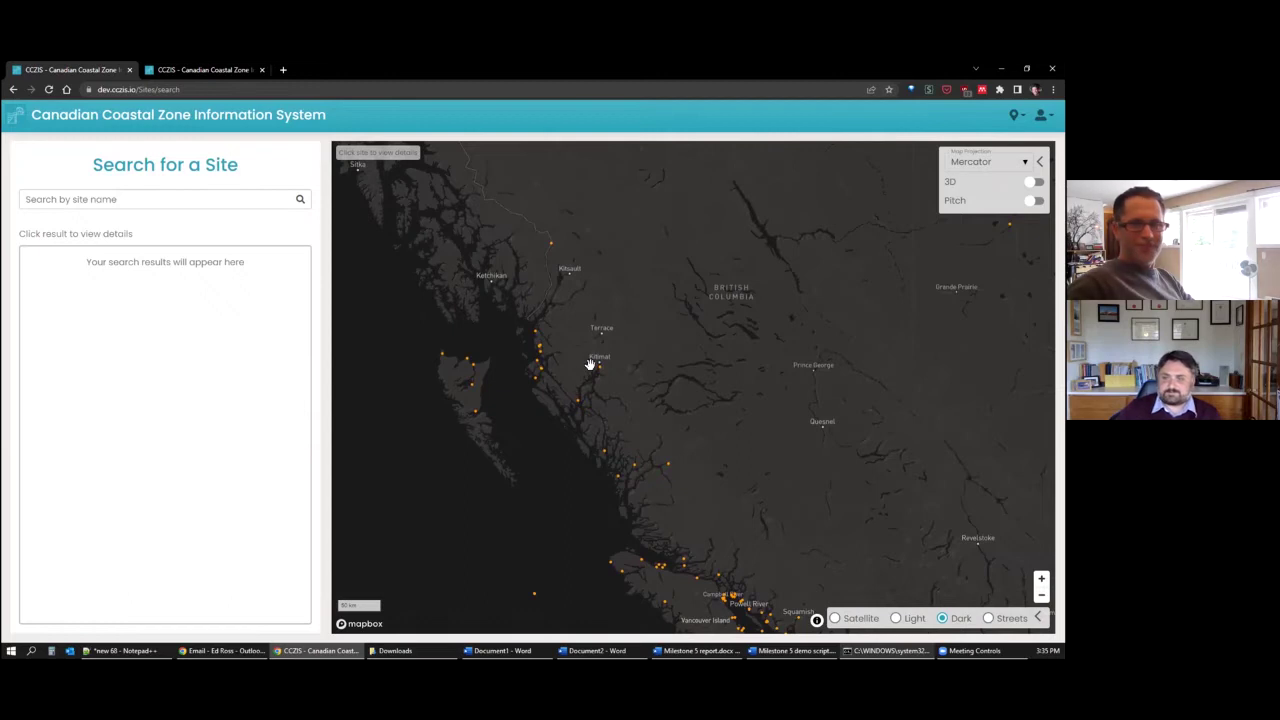
scroll(553, 380, up, 2)
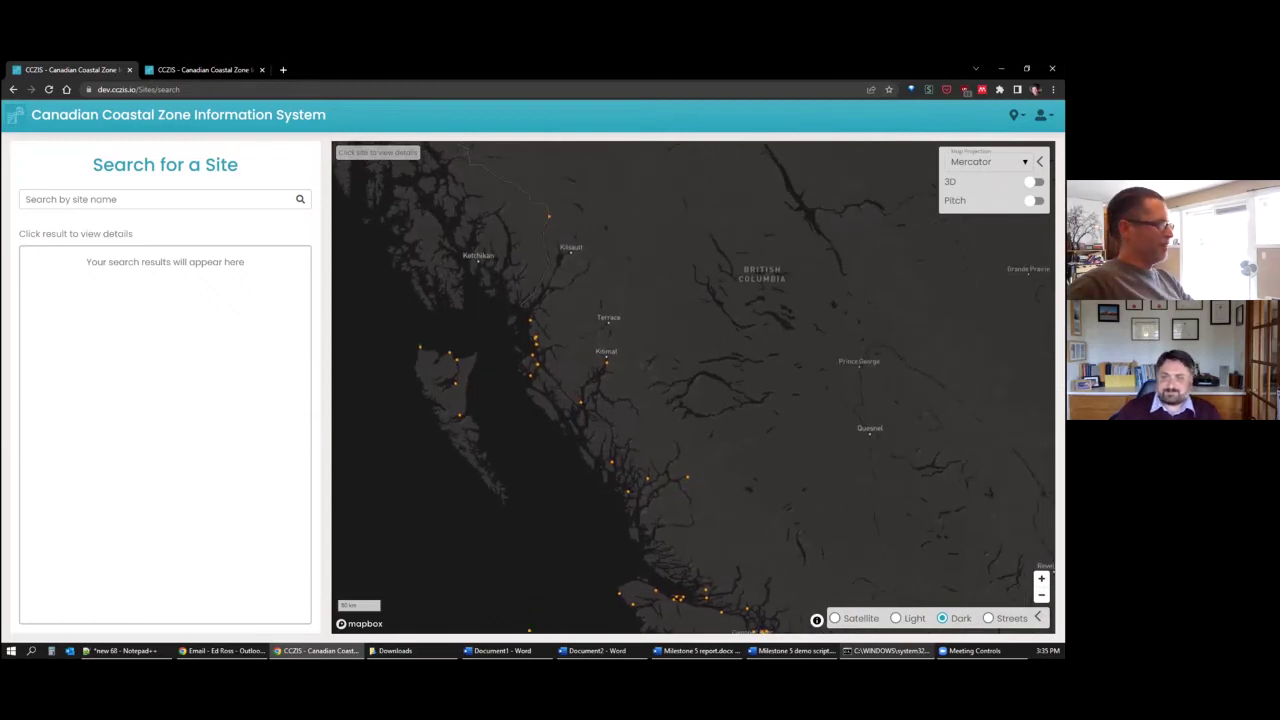
scroll(554, 337, up, 2)
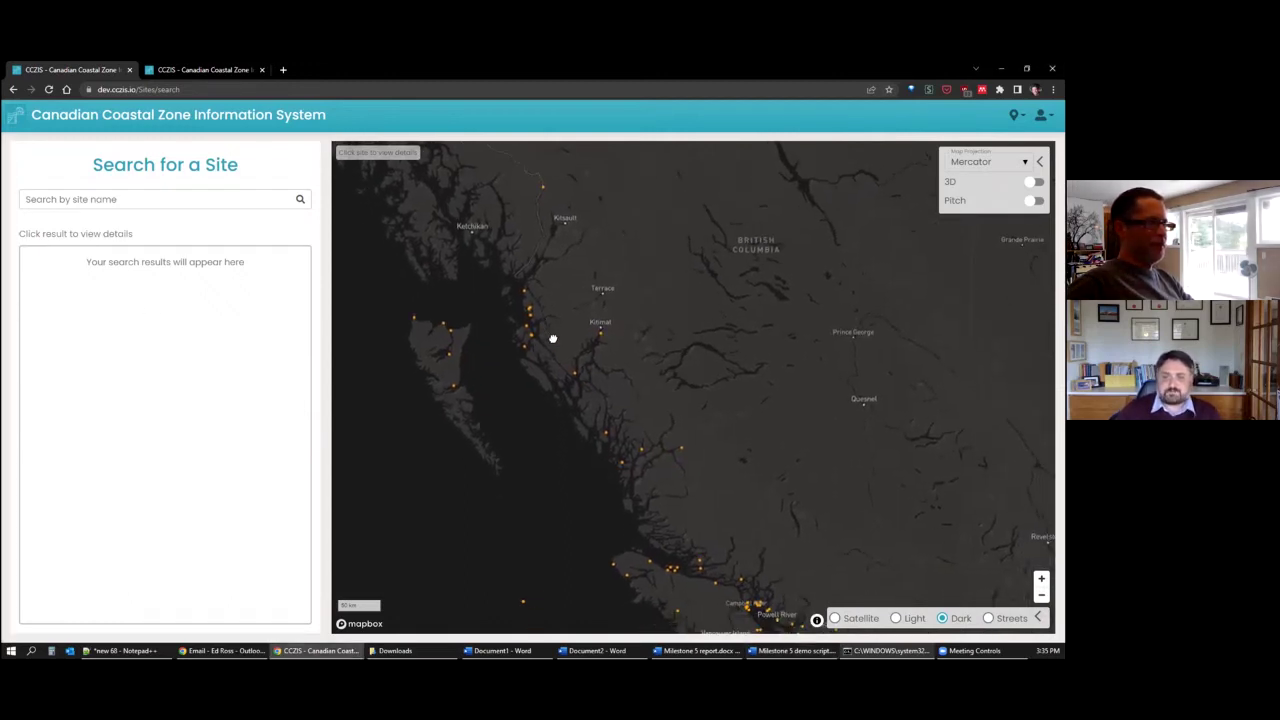
scroll(545, 285, up, 1)
scroll(509, 336, up, 2)
Search for 'masset' and go to Masset (Delkatla Slough) on the map
click(136, 195)
text(masset)
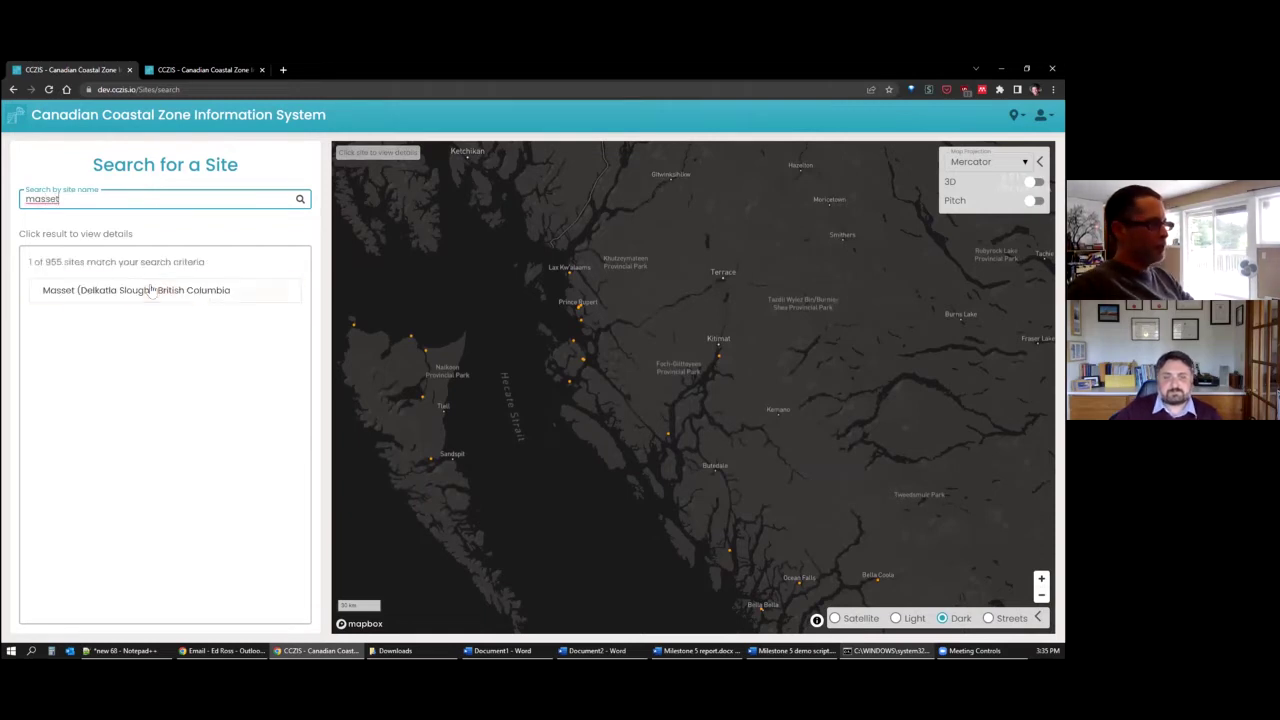
click(152, 290)
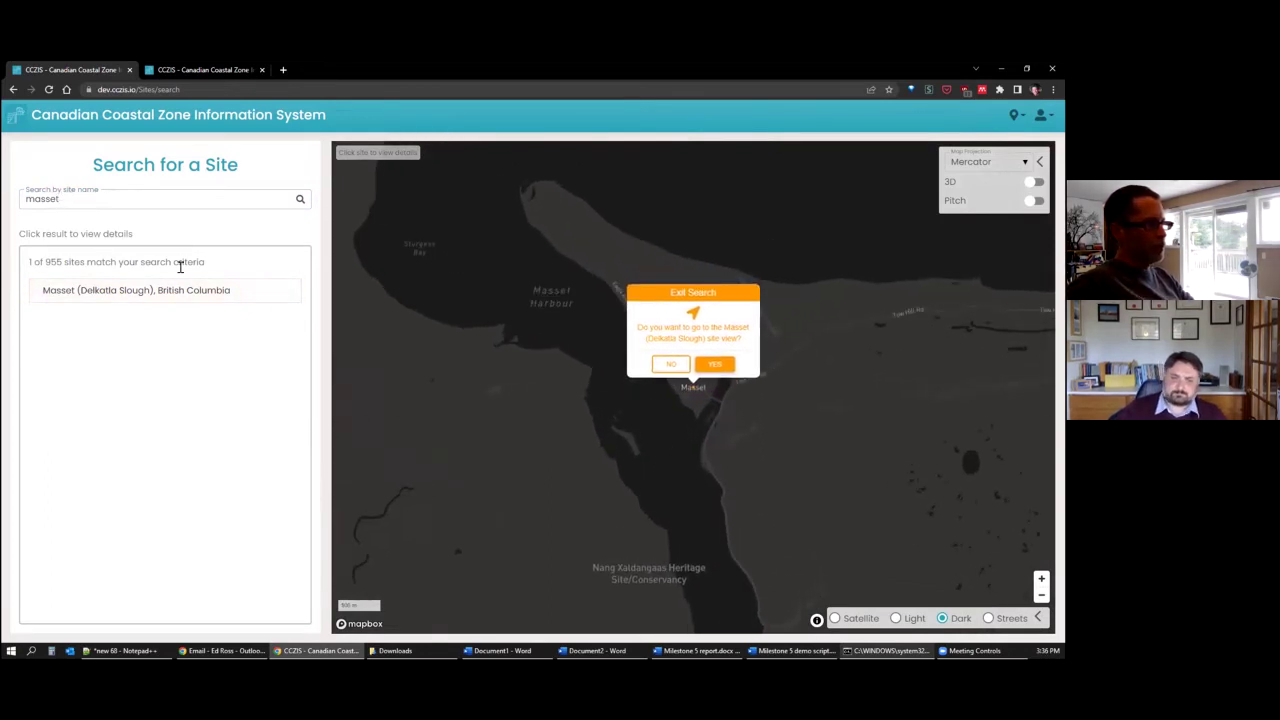
Replace the search text with 'mas', which matches 2 sites
double_click(46, 197)
text(ma)
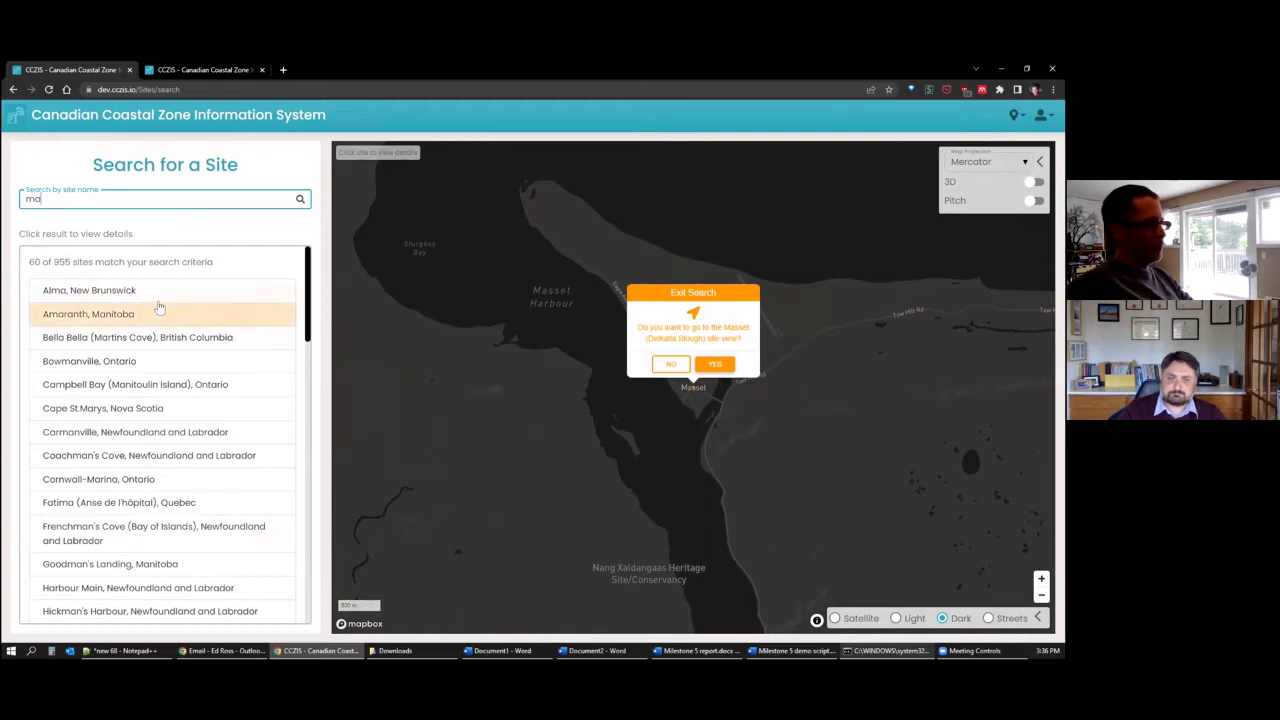
text(s)
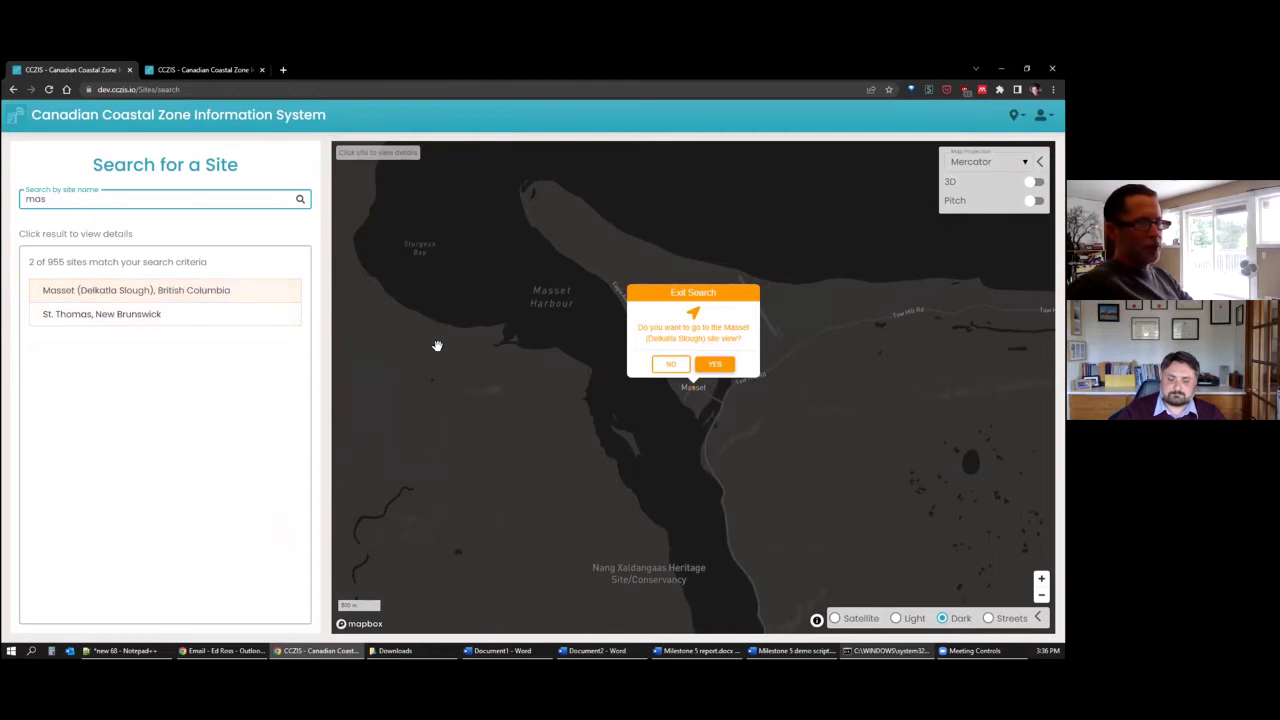
click(140, 290)
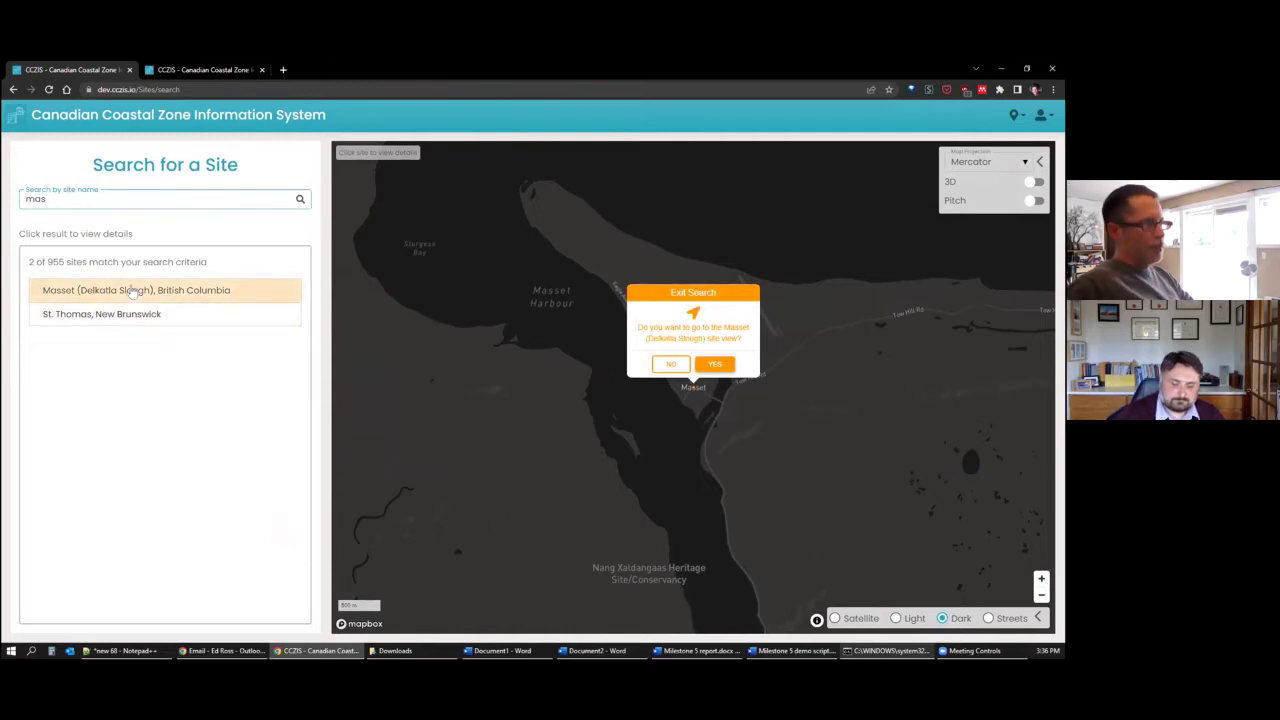
Confirm opening the Masset site view and collapse the projection and basemap panels
click(717, 366)
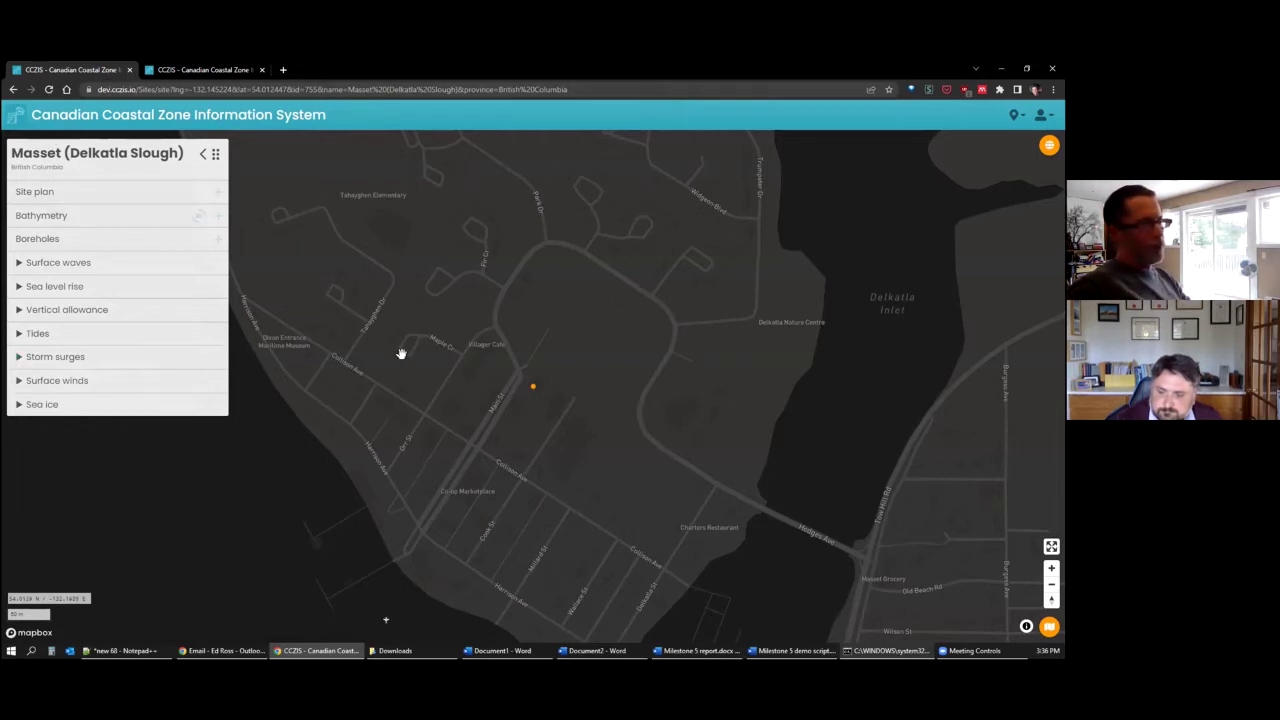
click(1043, 148)
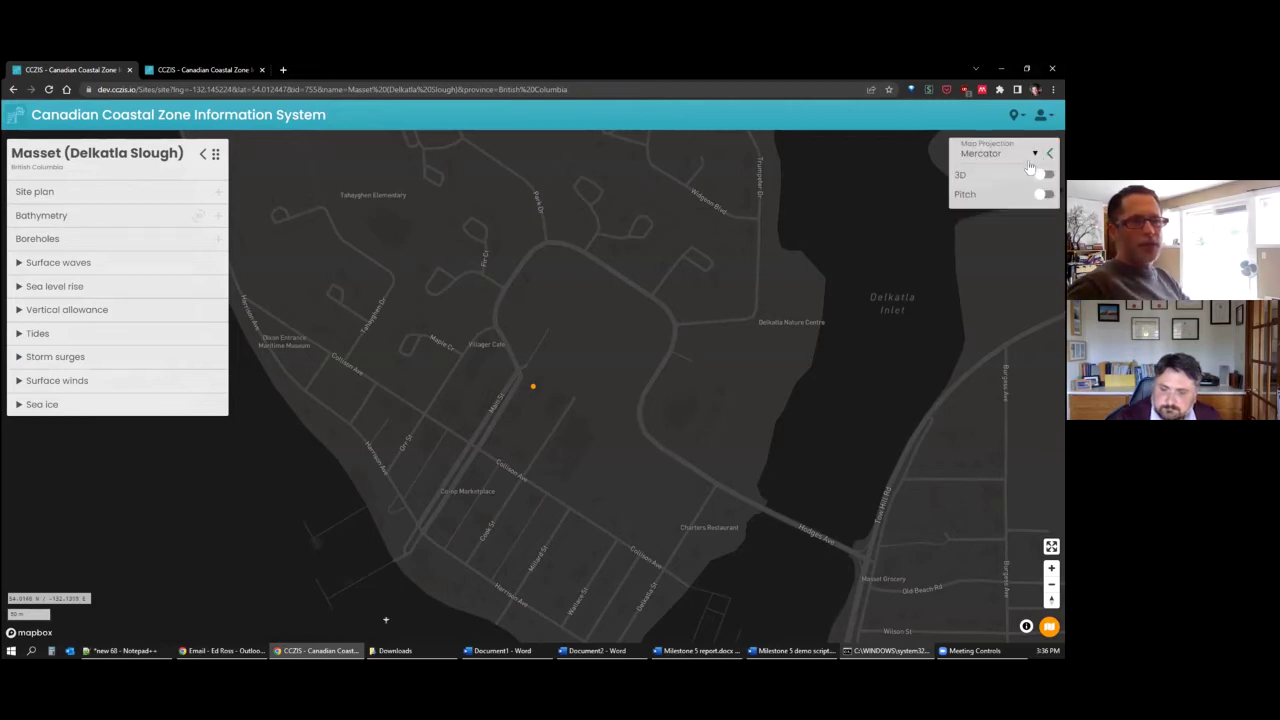
click(1049, 153)
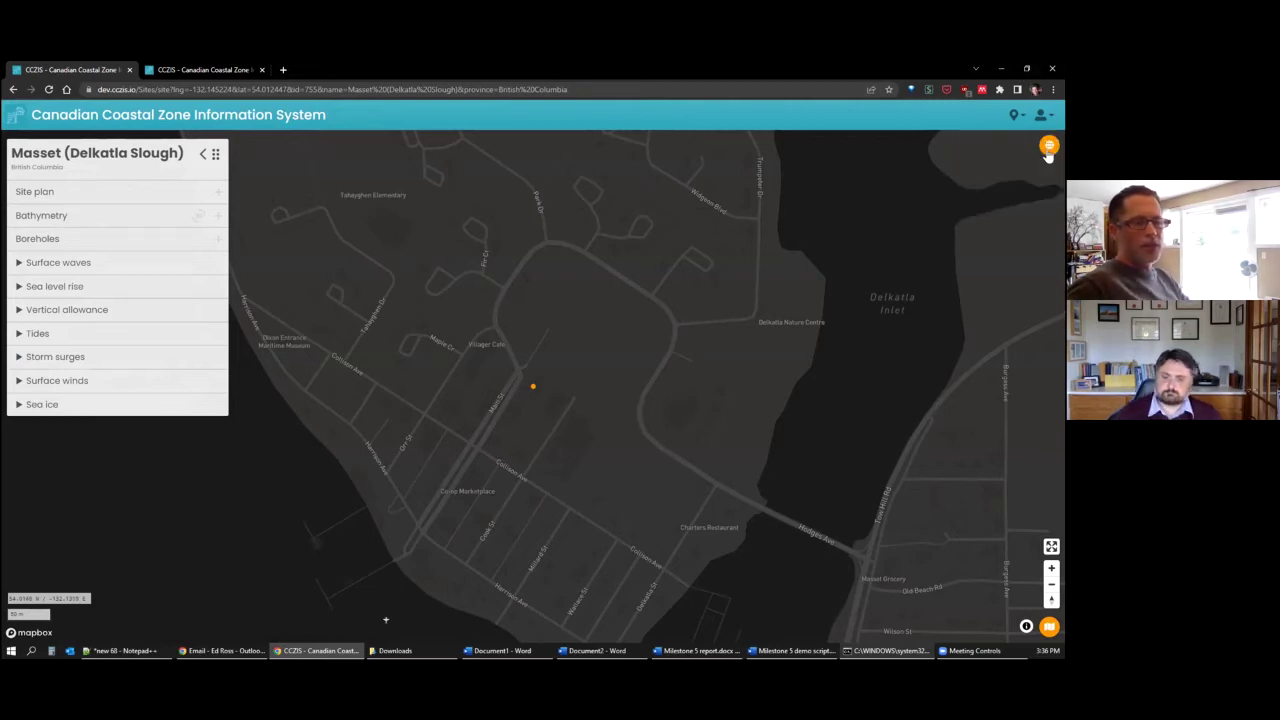
click(1046, 630)
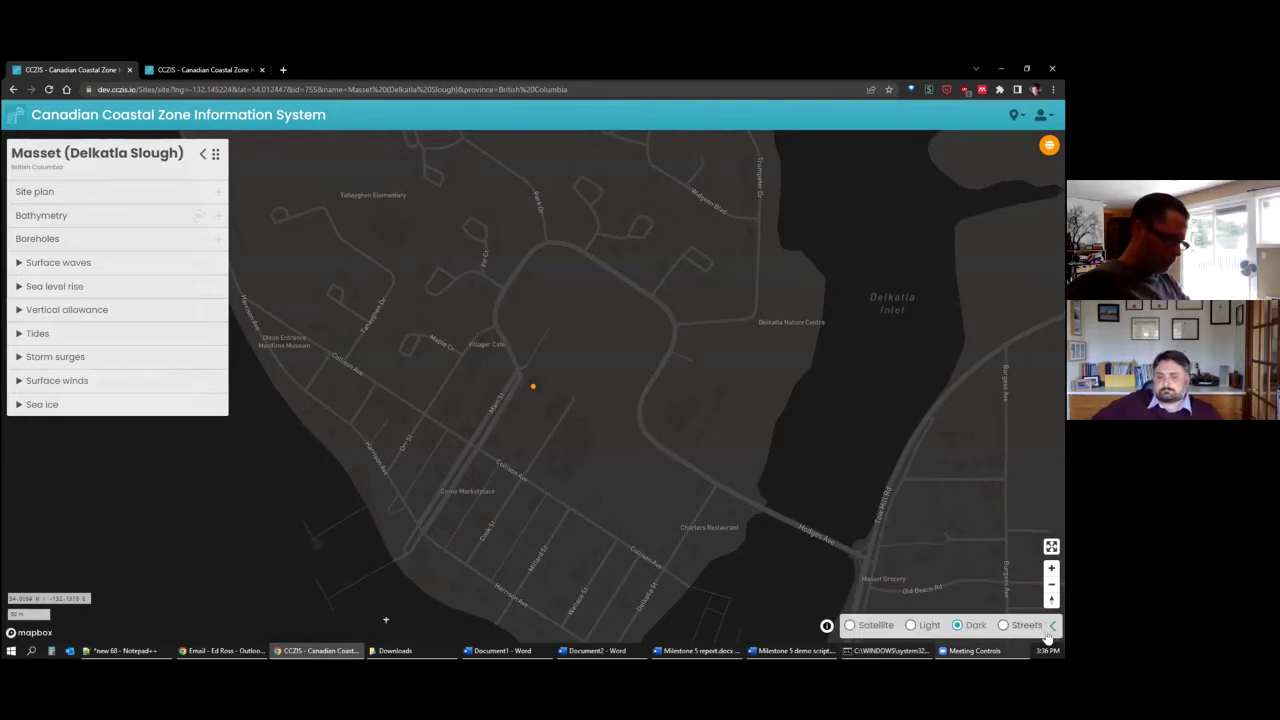
click(1050, 627)
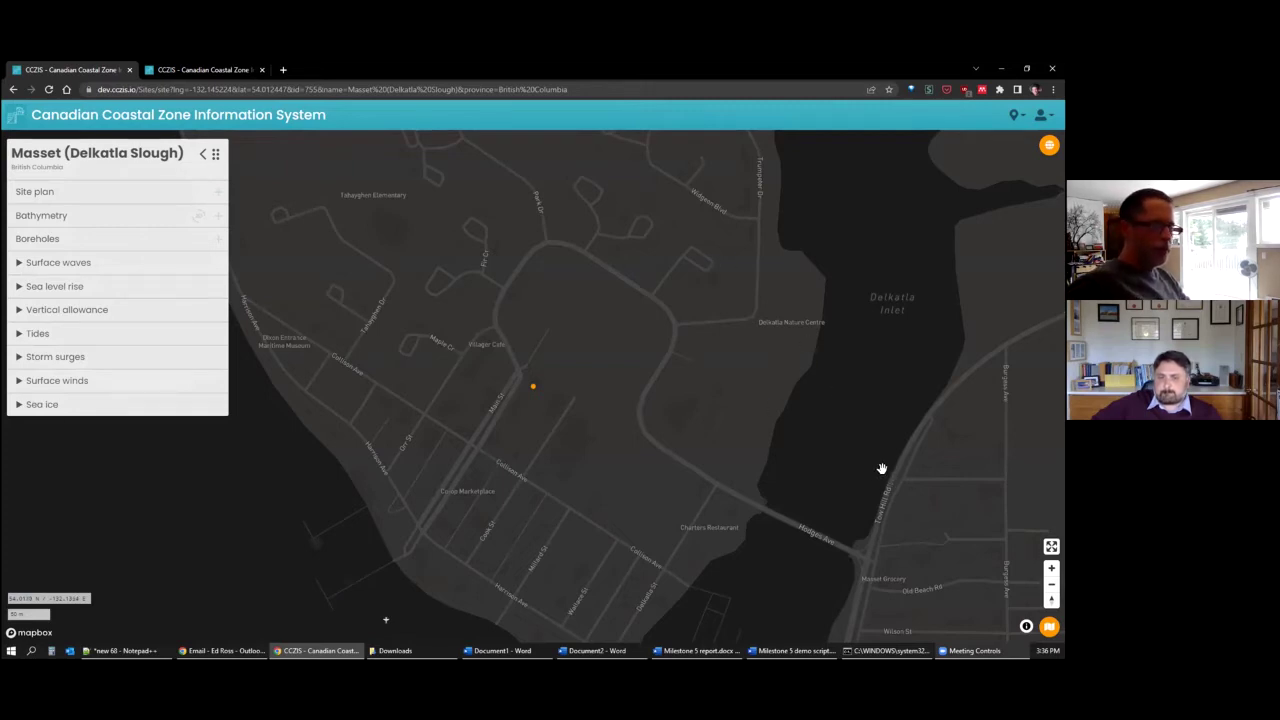
Toggle fullscreen on and off, then zoom out over Masset Harbour and its inlet
click(1050, 546)
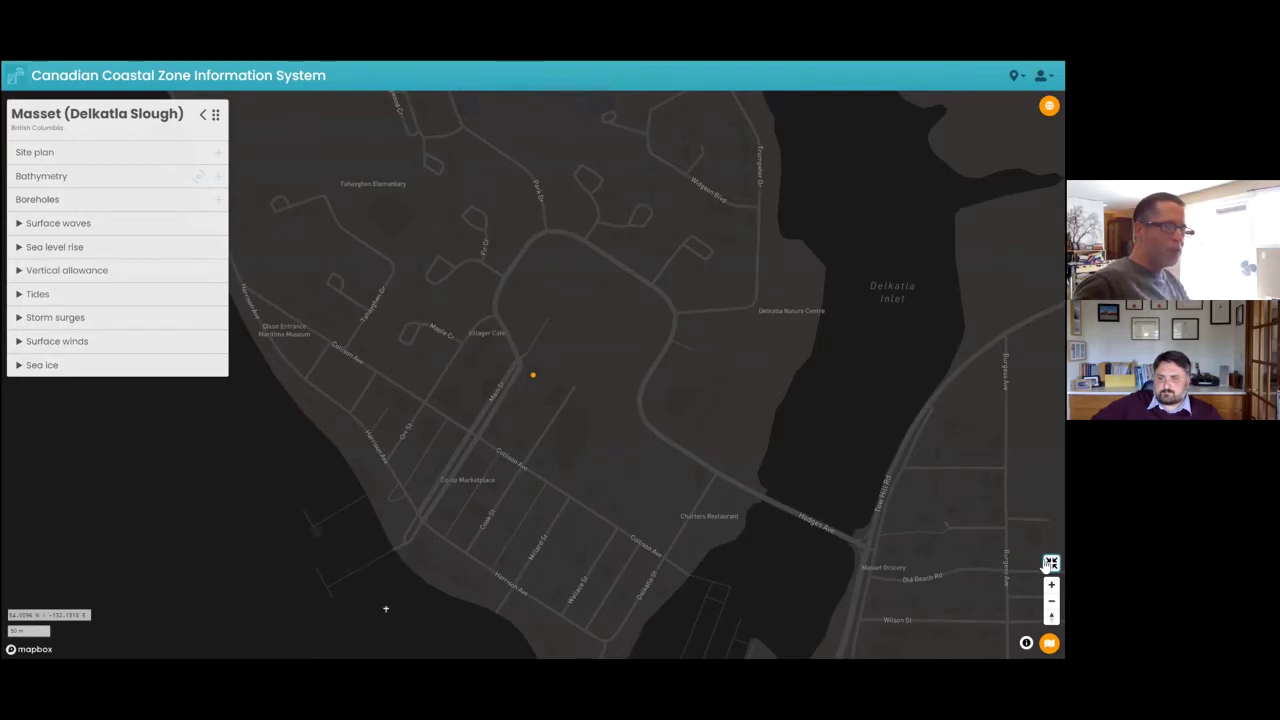
click(1050, 563)
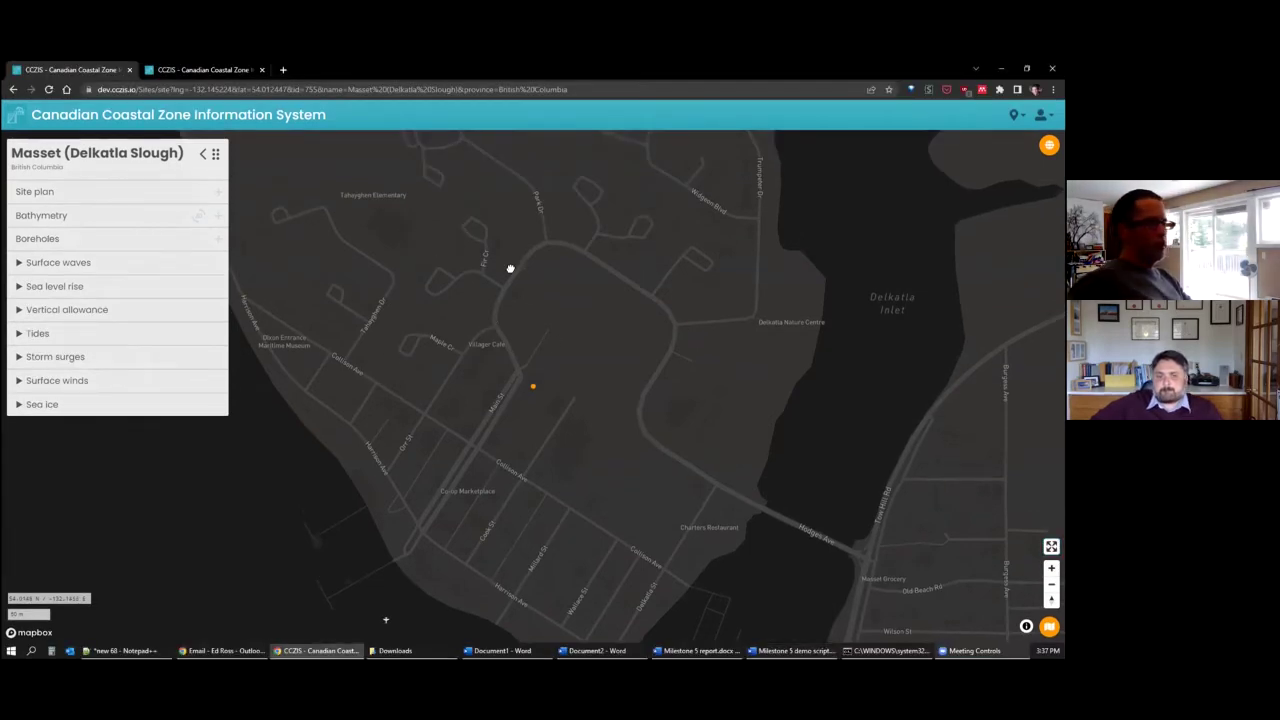
scroll(472, 282, down, 5)
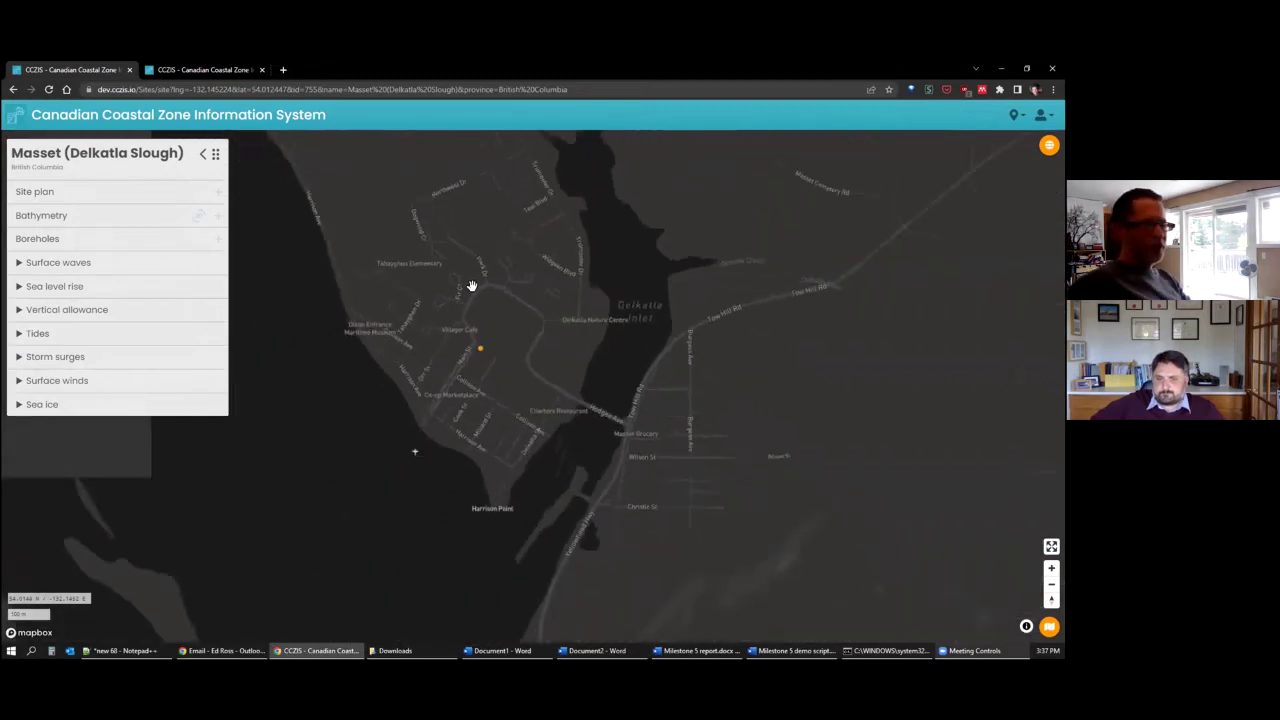
scroll(473, 270, down, 5)
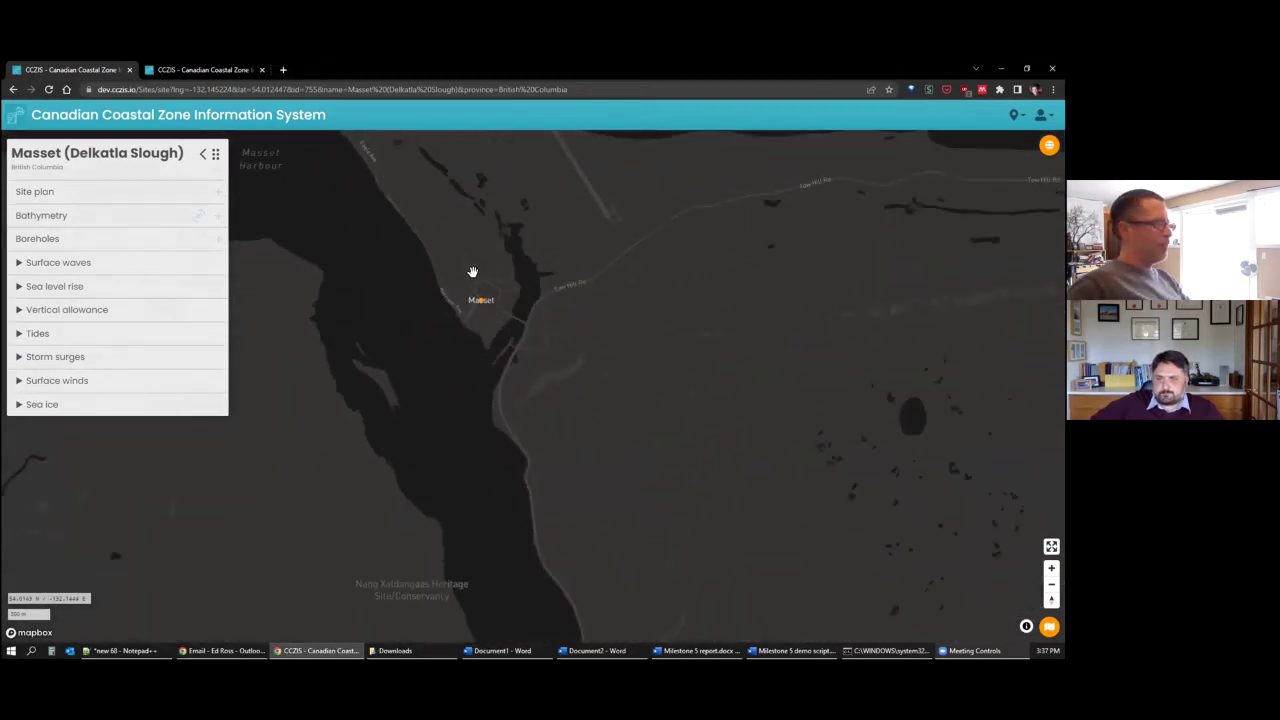
scroll(474, 276, down, 3)
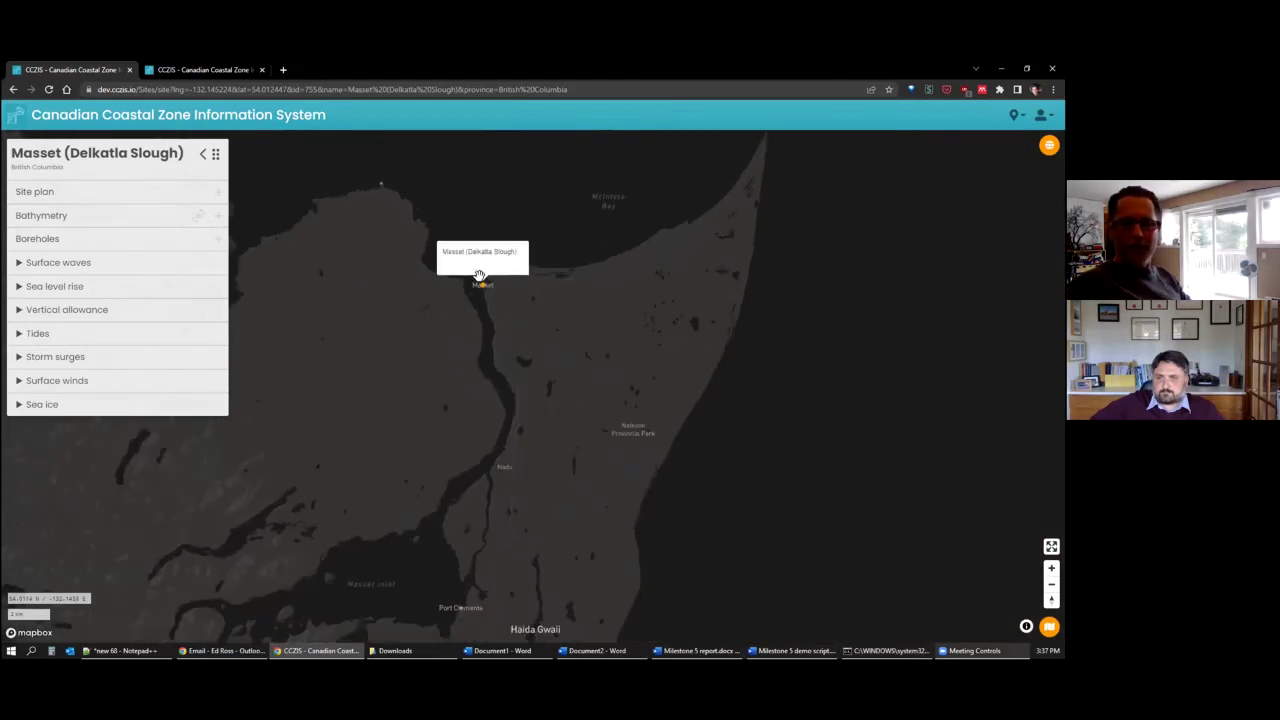
scroll(463, 284, up, 5)
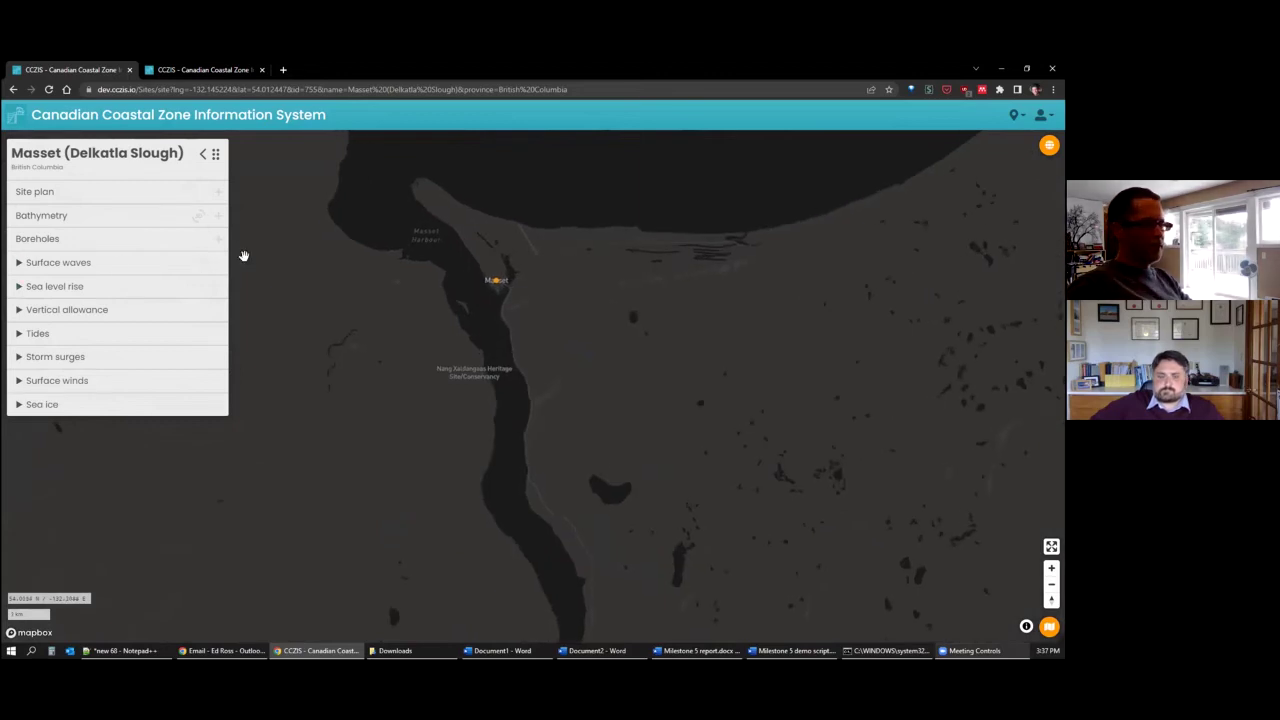
Expand the Tides section and show the CHS tide gauge stations description and source link
drag(426, 256, 426, 277)
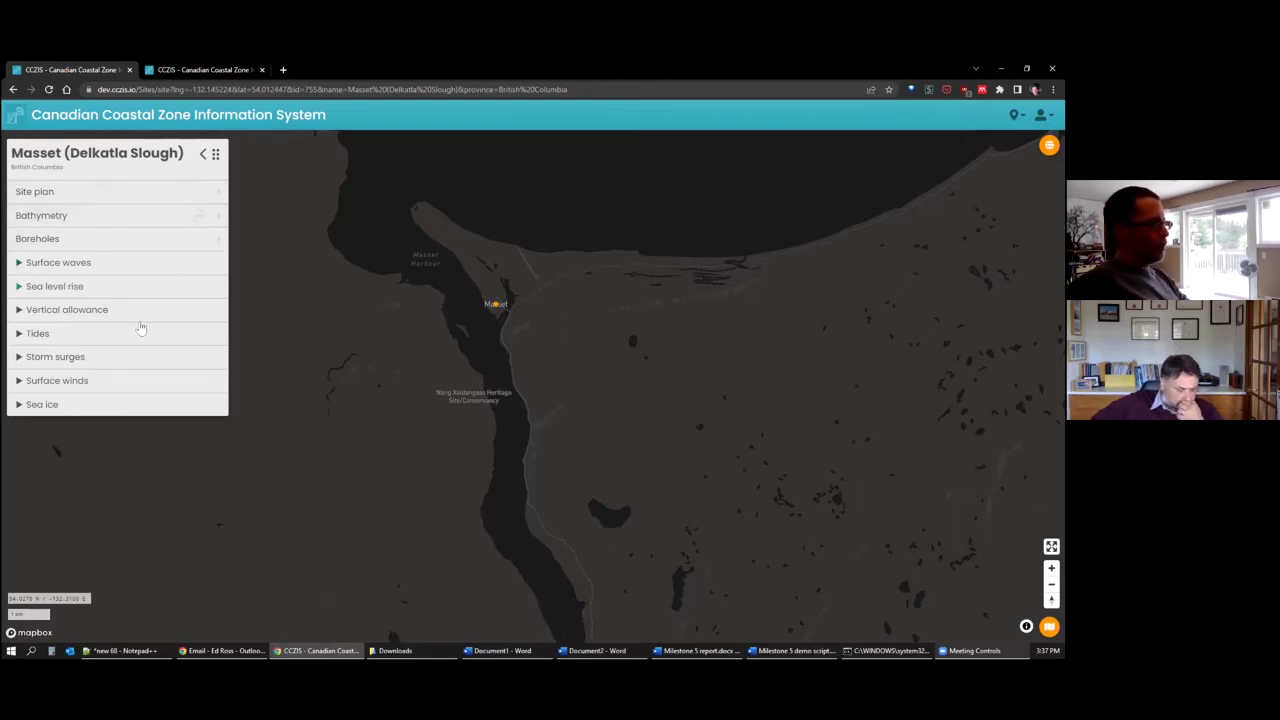
click(34, 335)
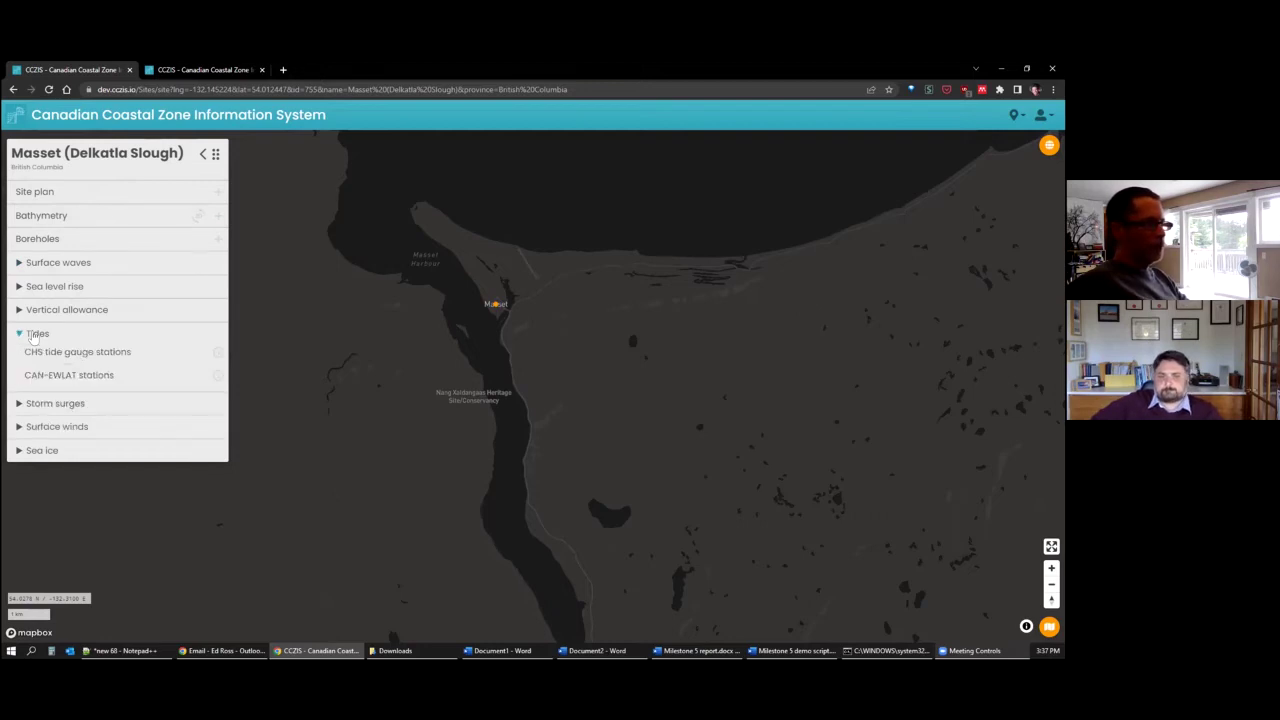
click(218, 355)
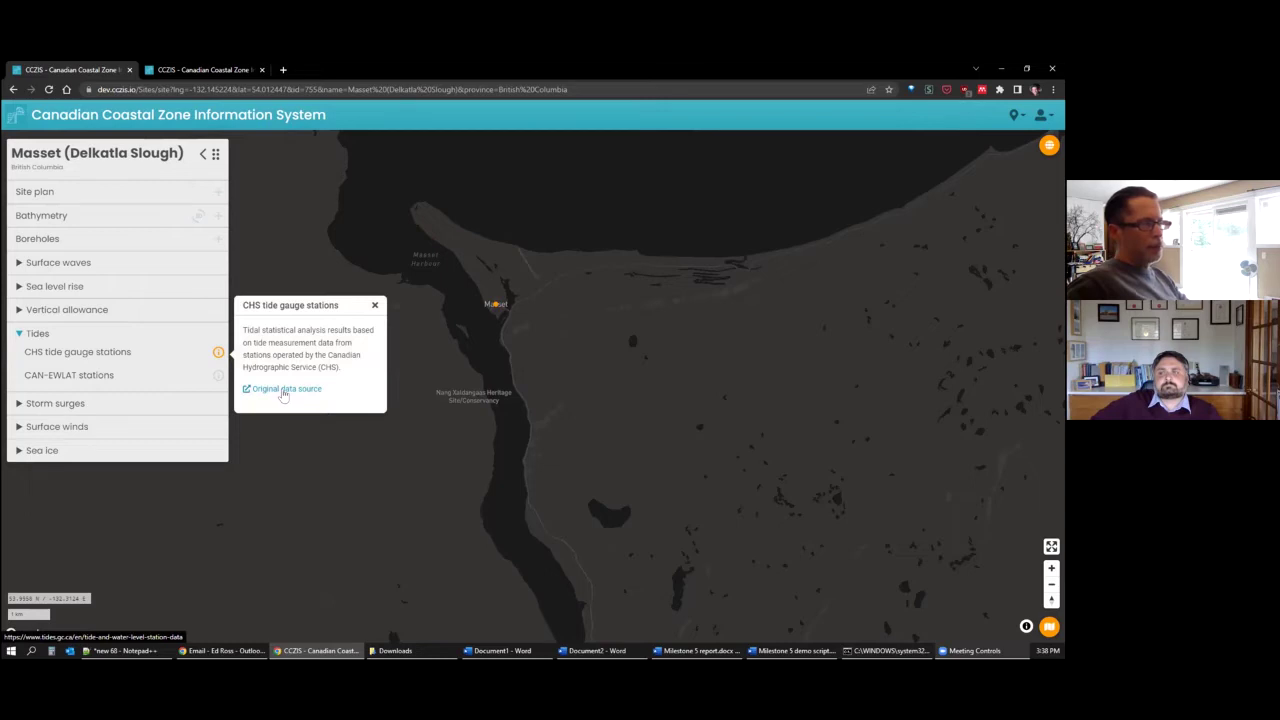
click(284, 390)
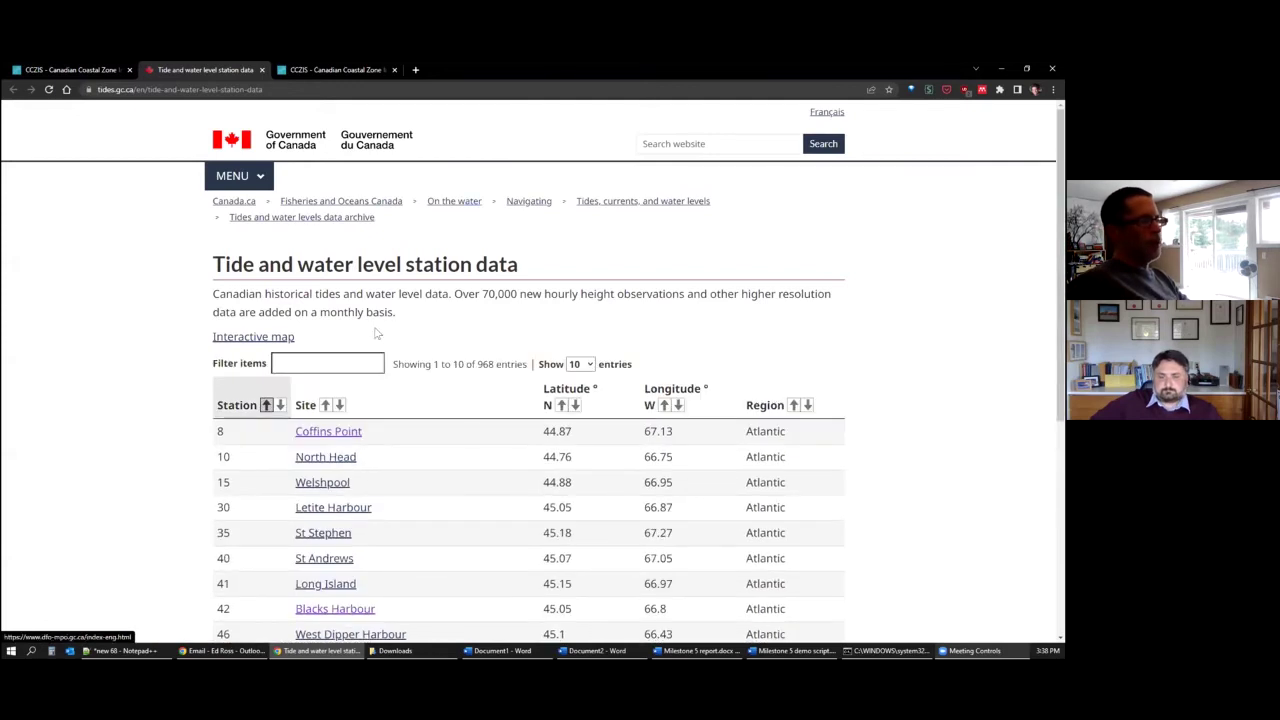
middle_click(208, 68)
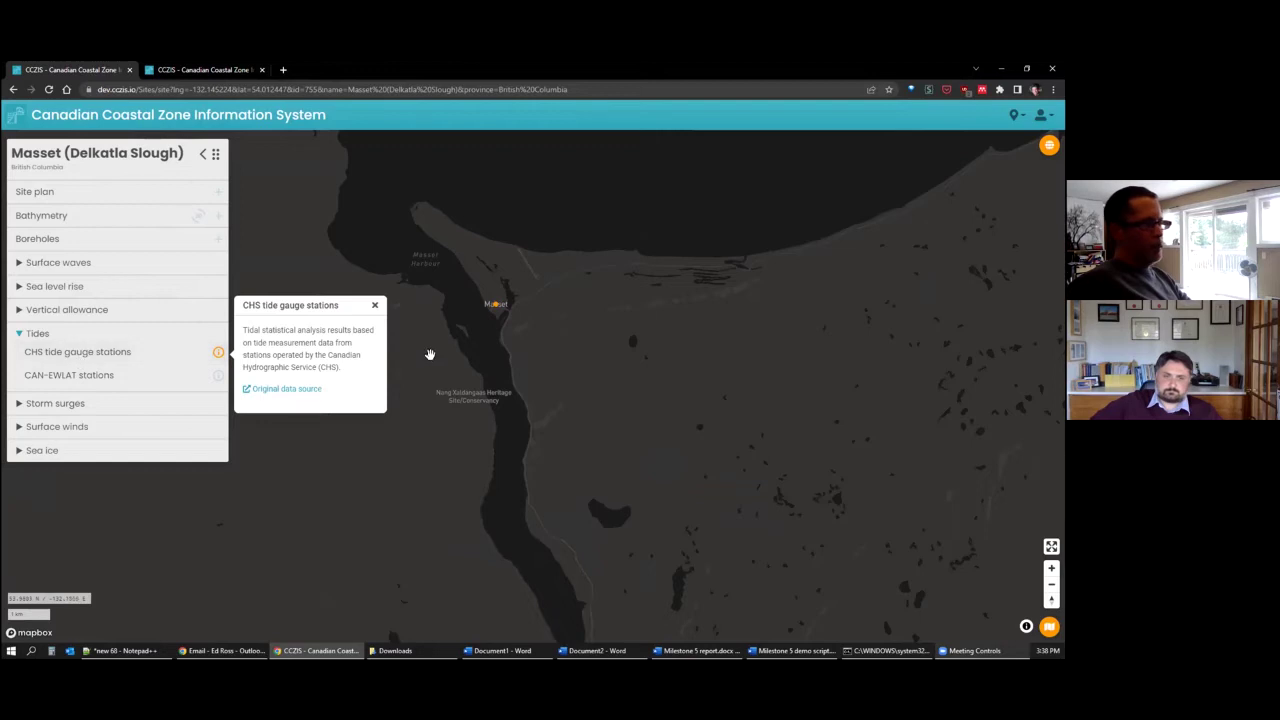
Turn on the CHS tide gauge stations layer and select the Masset gauge beside the site
drag(436, 349, 466, 354)
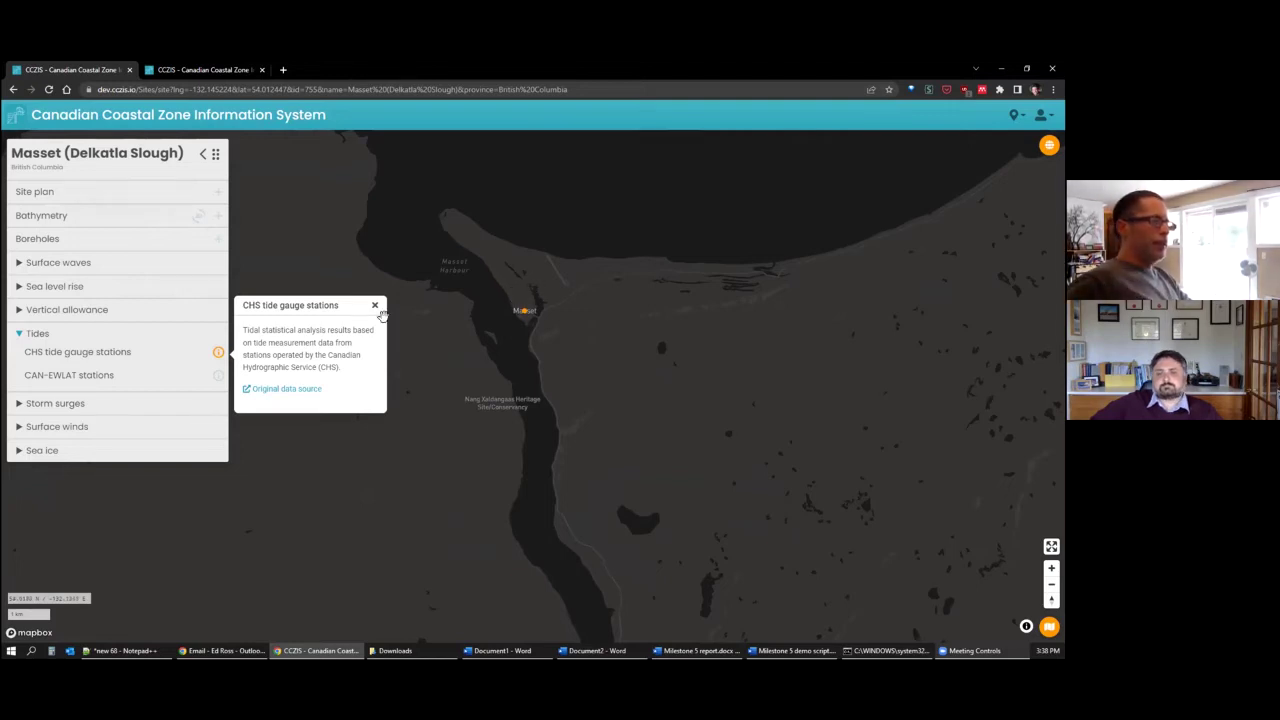
click(157, 355)
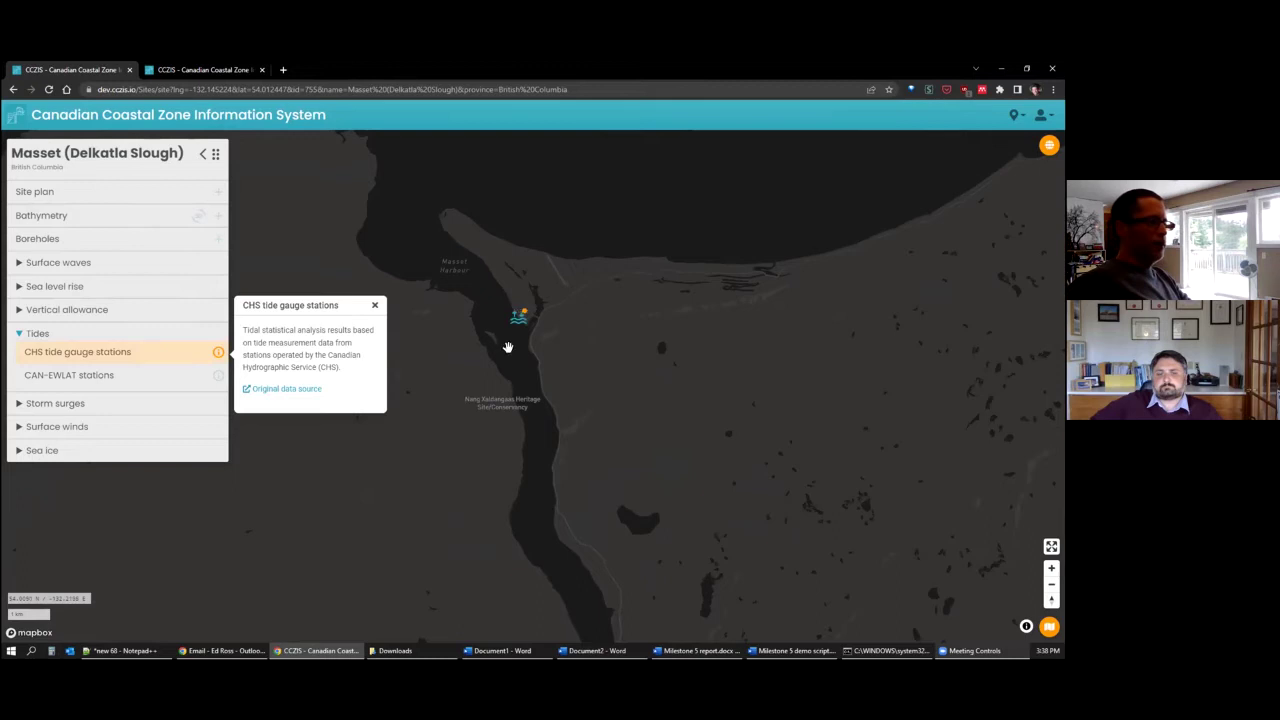
click(517, 313)
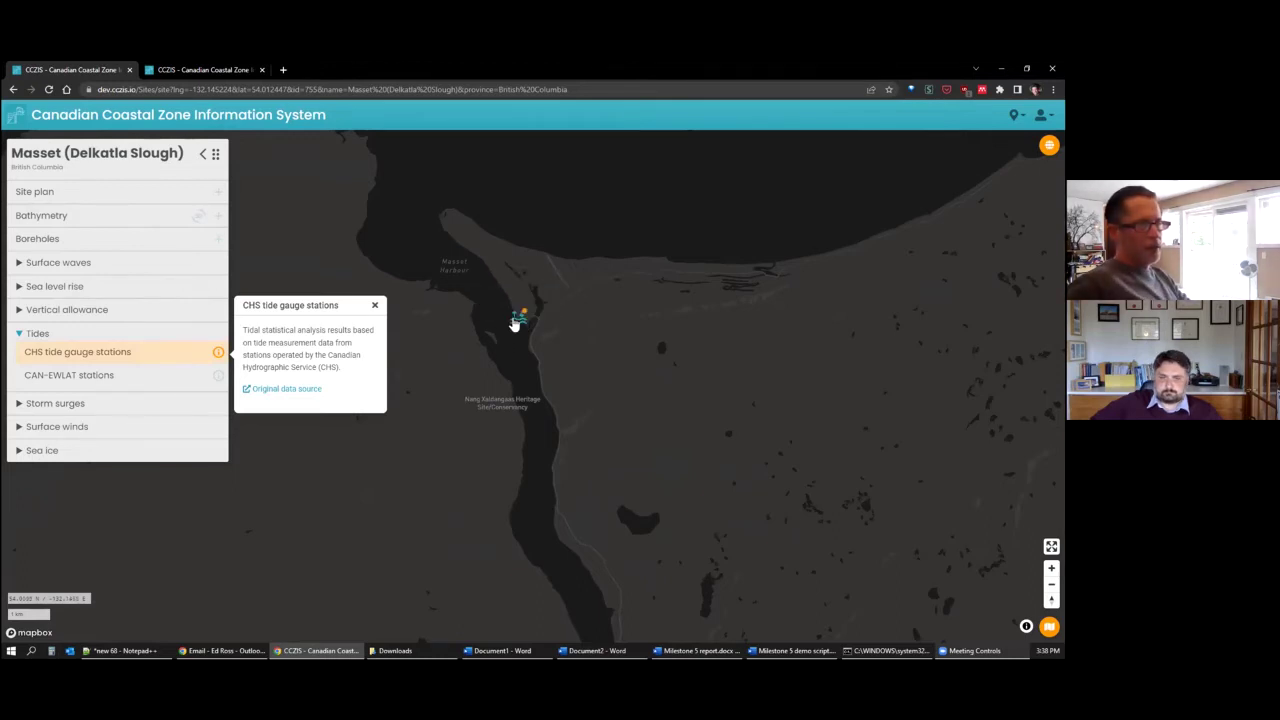
scroll(598, 290, down, 2)
scroll(598, 290, down, 5)
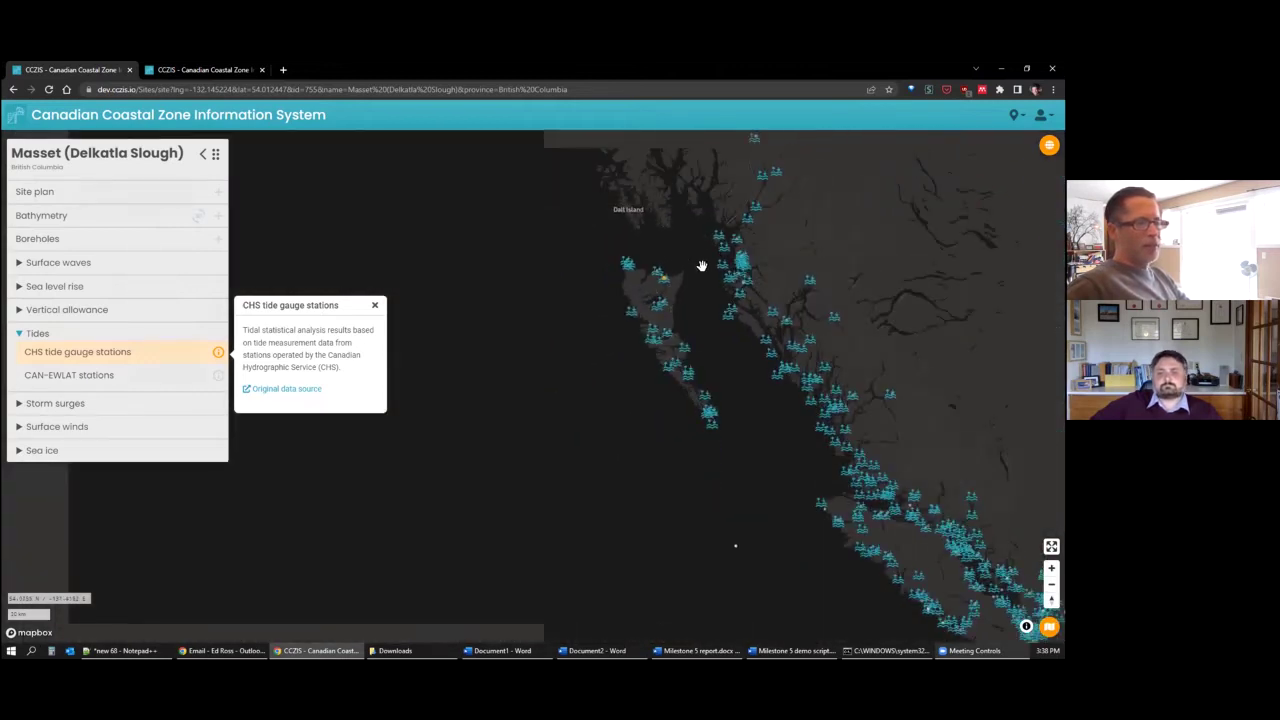
scroll(664, 268, up, 5)
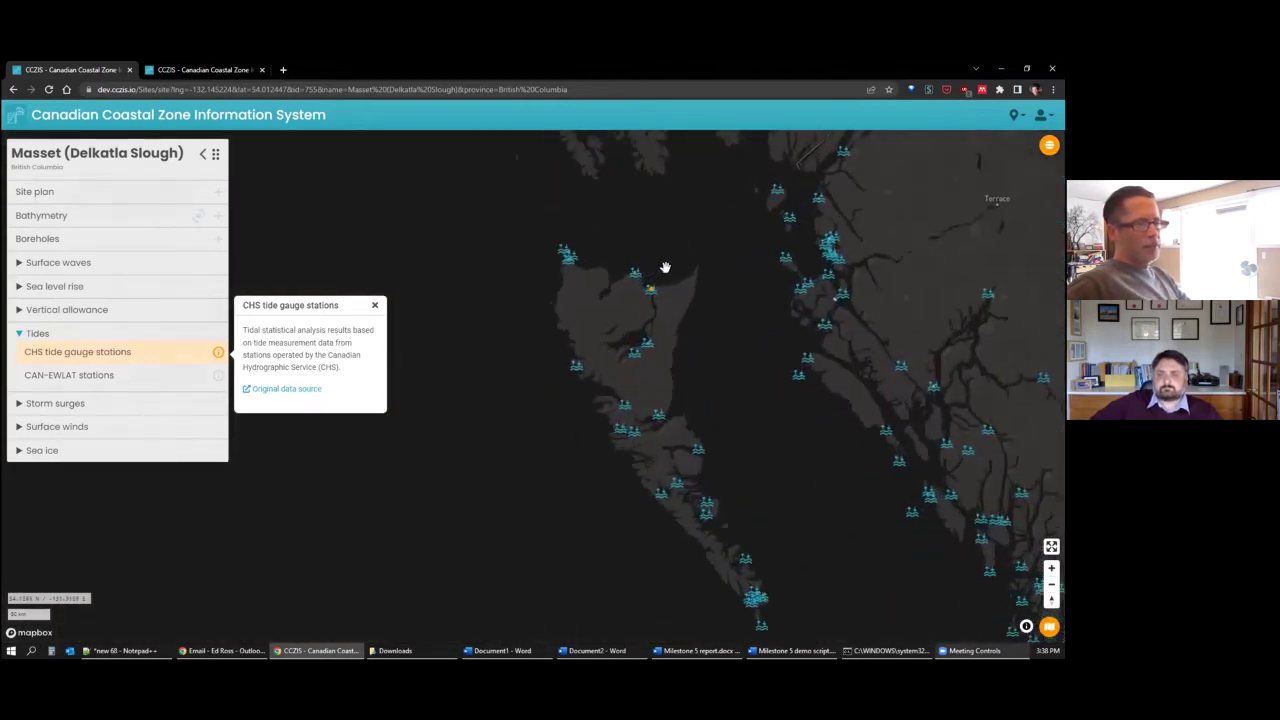
scroll(562, 312, up, 6)
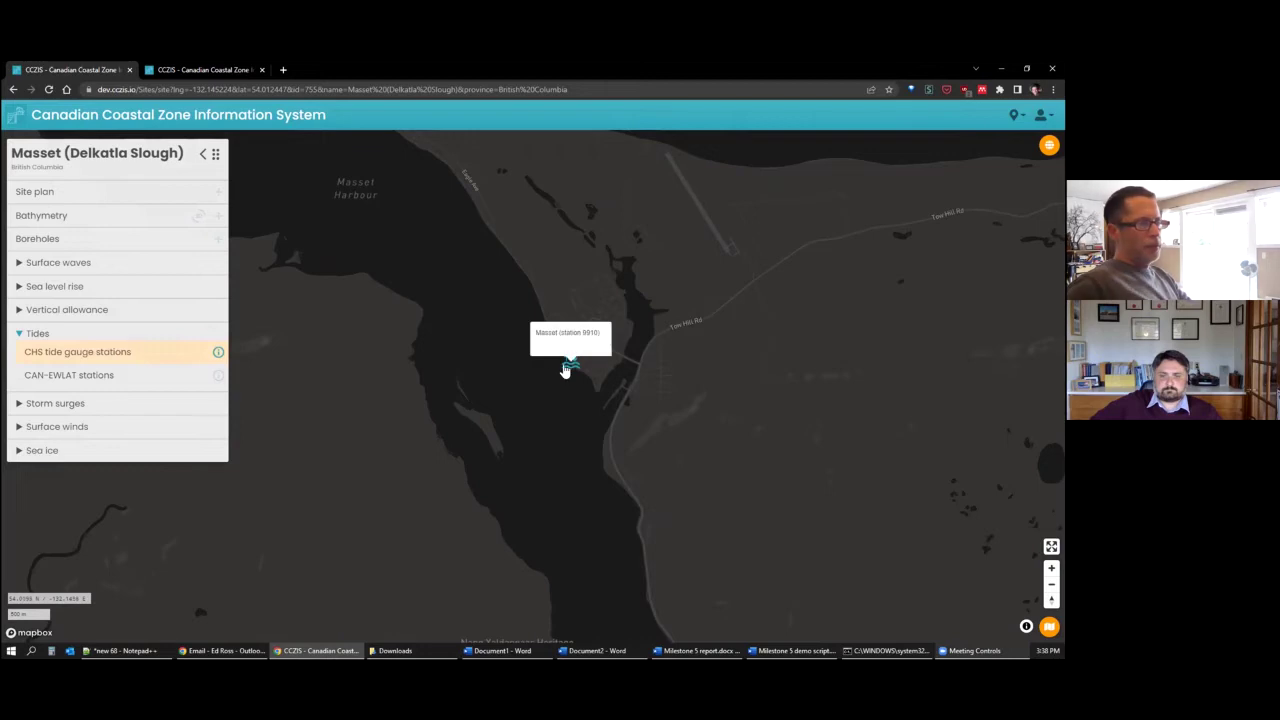
Open Masset station 9910's tide statistics and highlight its first/last year and high-quality-years values
click(567, 363)
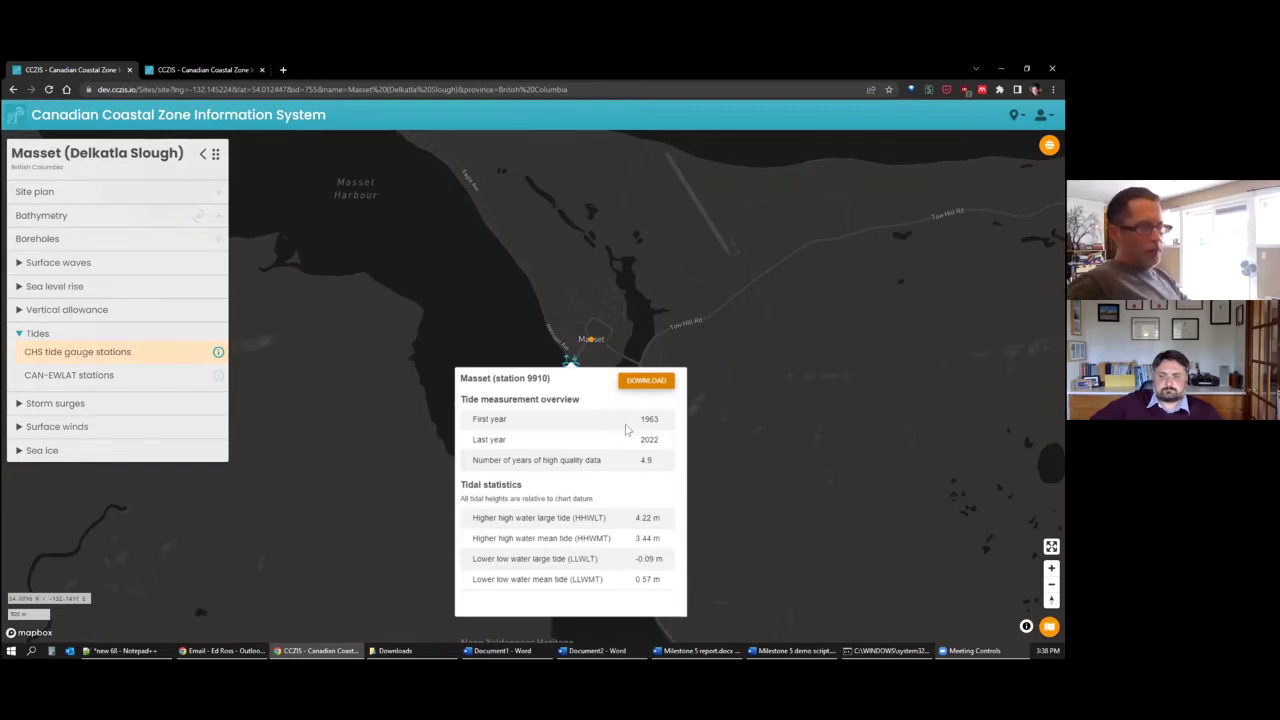
drag(481, 419, 590, 432)
click(590, 432)
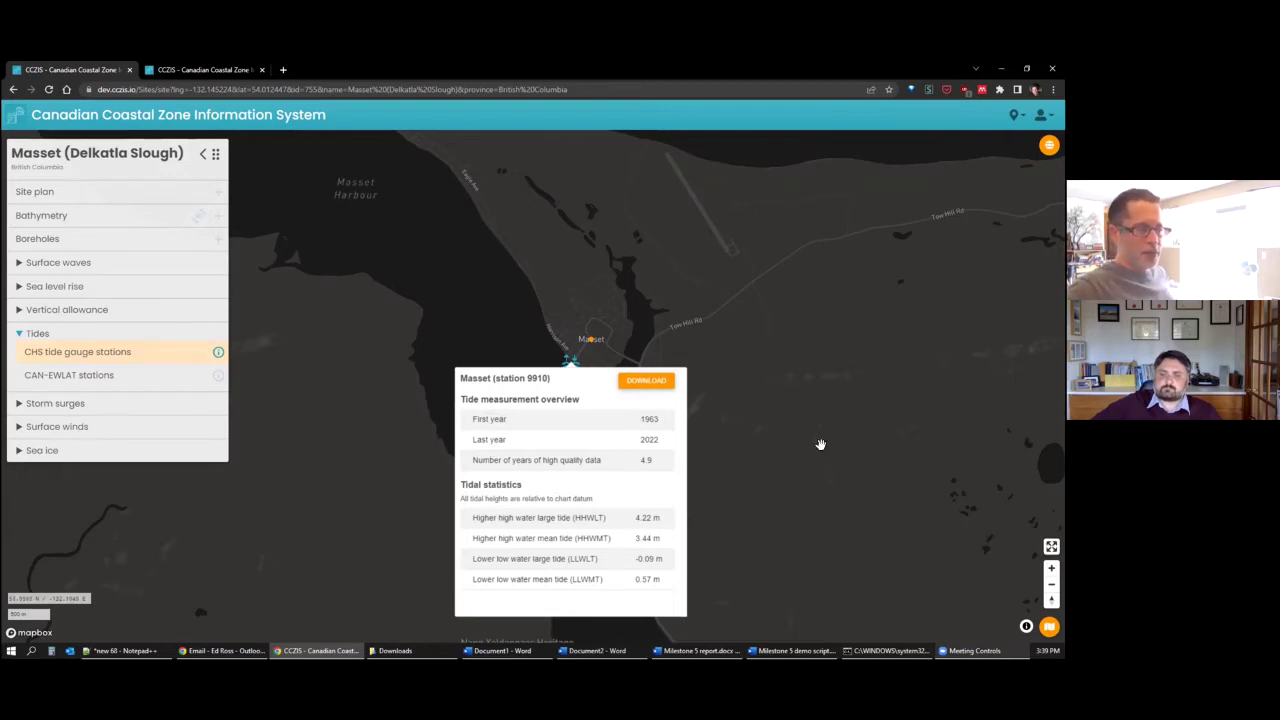
drag(587, 454, 651, 464)
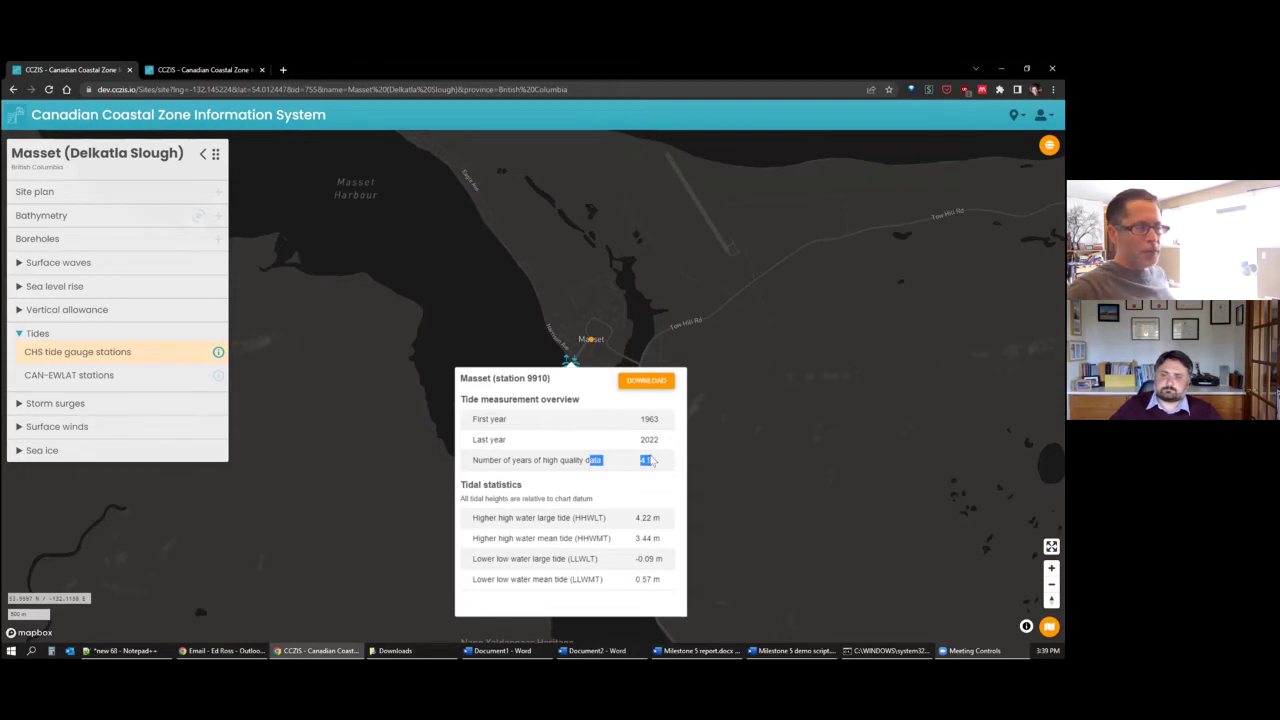
click(651, 461)
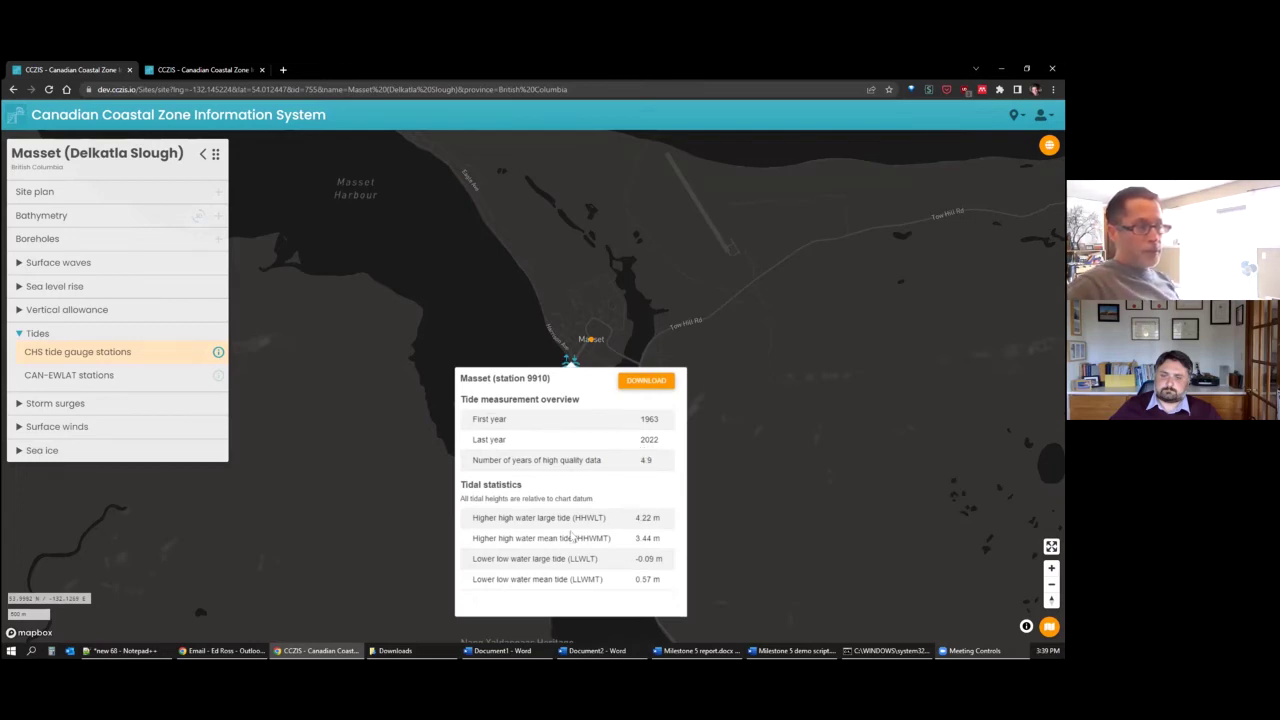
Highlight the tidal height statistics (HHWLT 4.22 m), the full summary and the chart datum note
drag(499, 512, 640, 573)
click(555, 558)
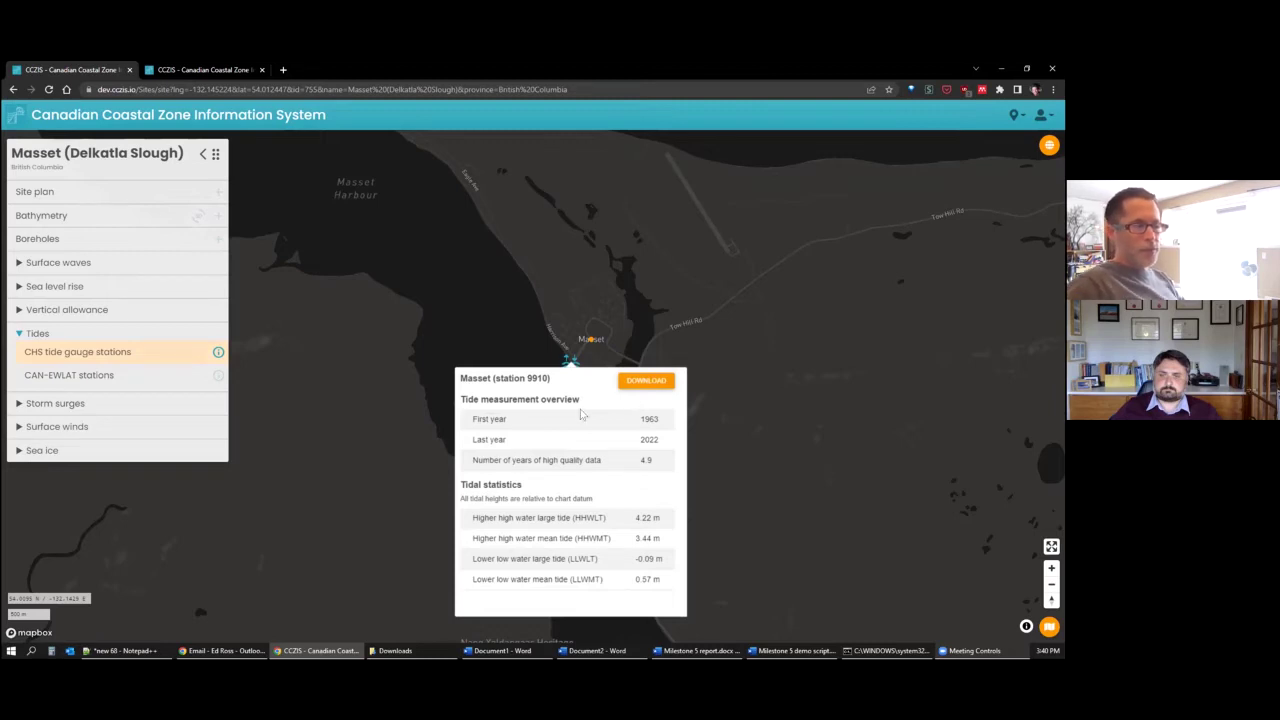
drag(515, 396, 640, 565)
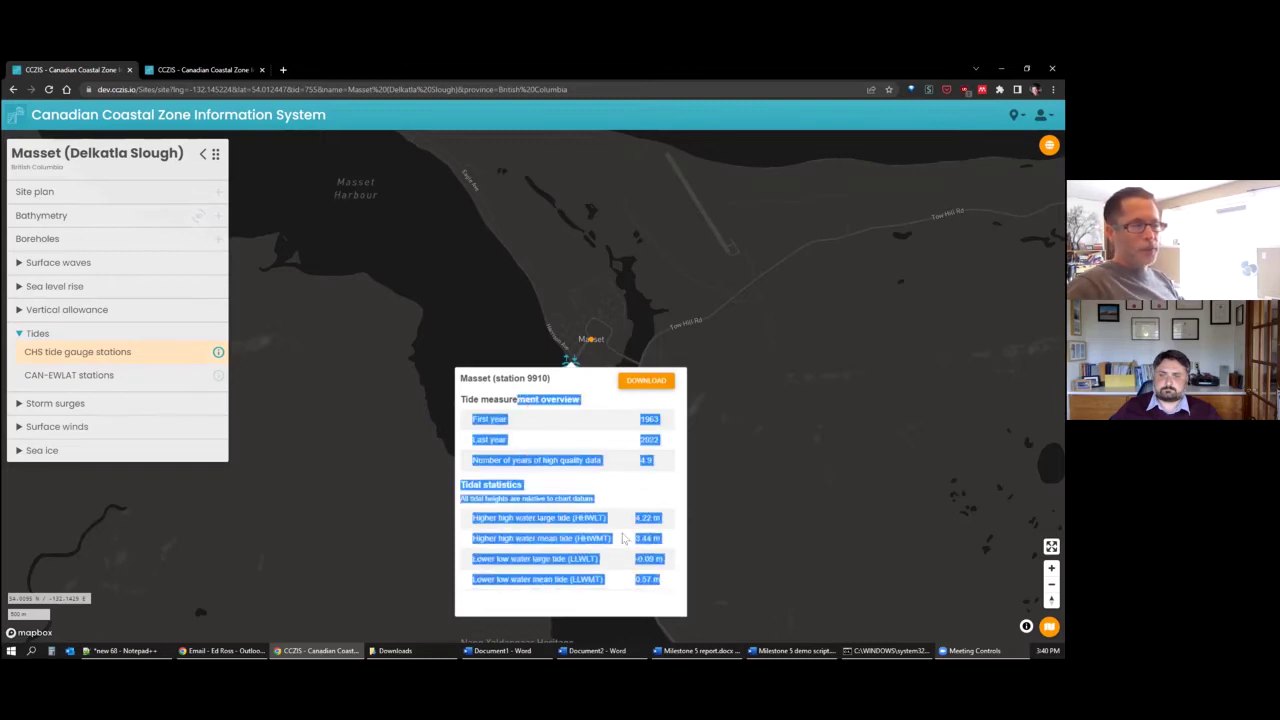
click(622, 540)
drag(487, 497, 551, 515)
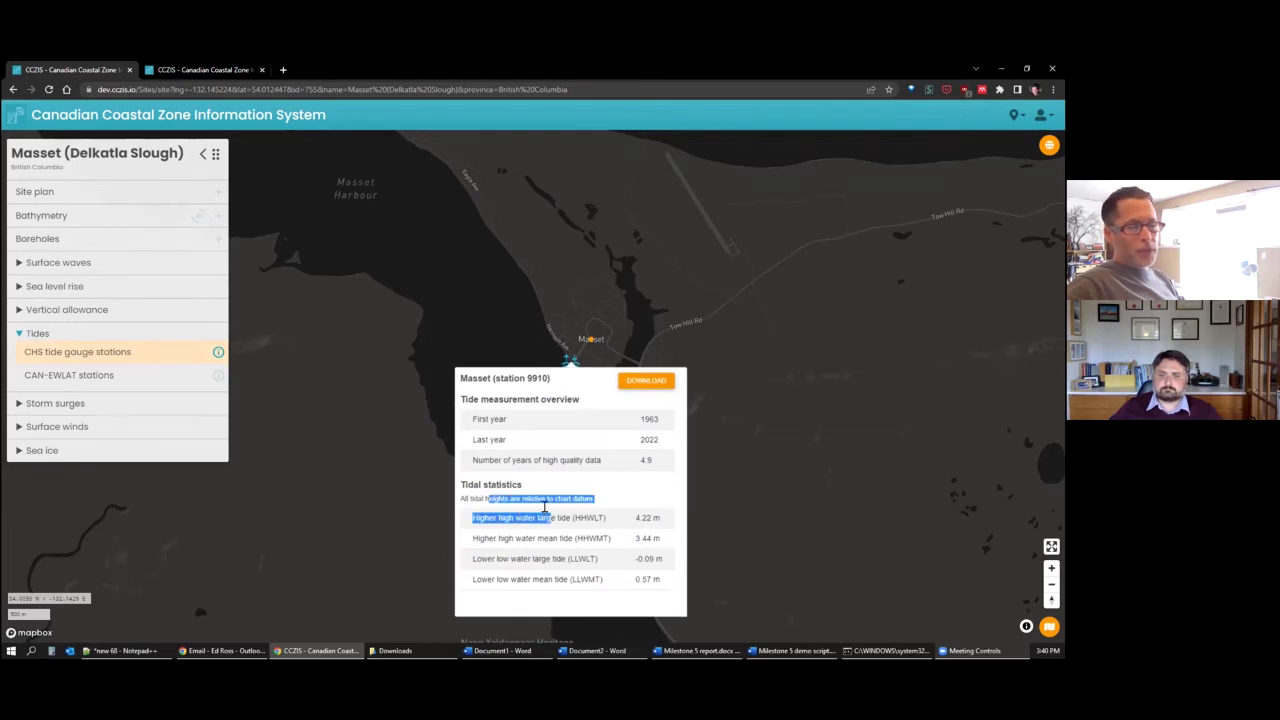
click(650, 531)
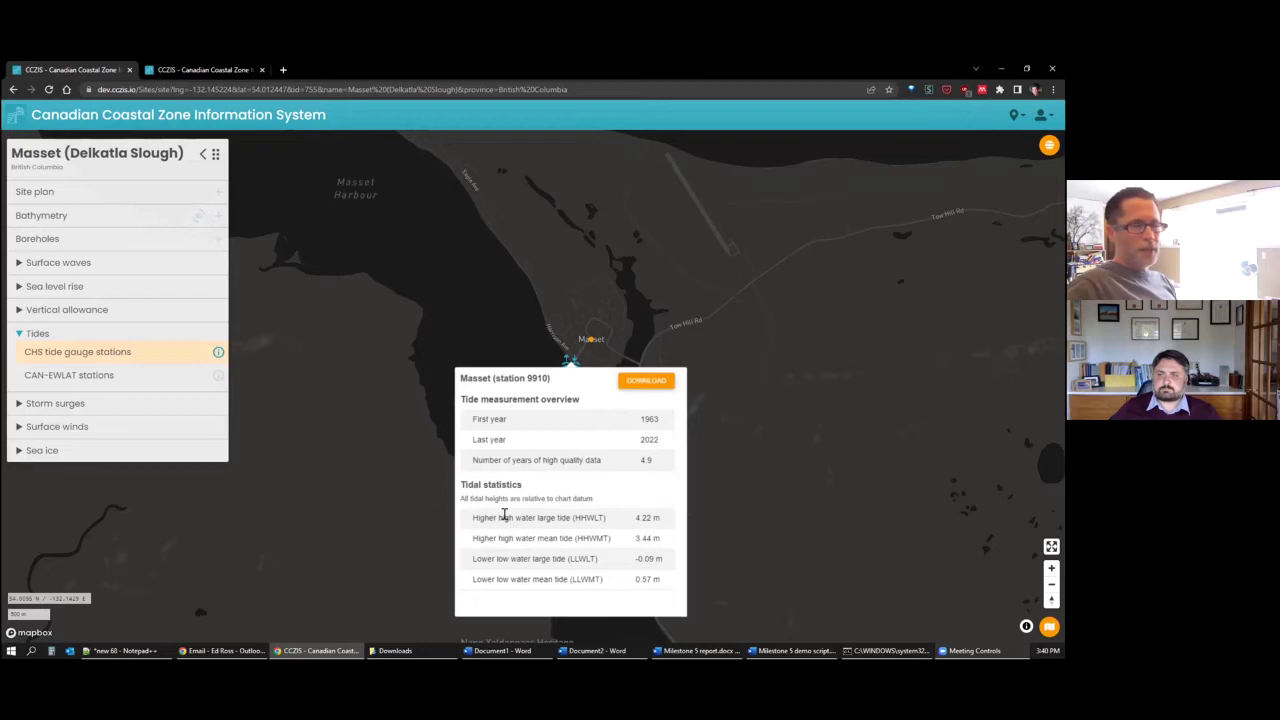
click(160, 358)
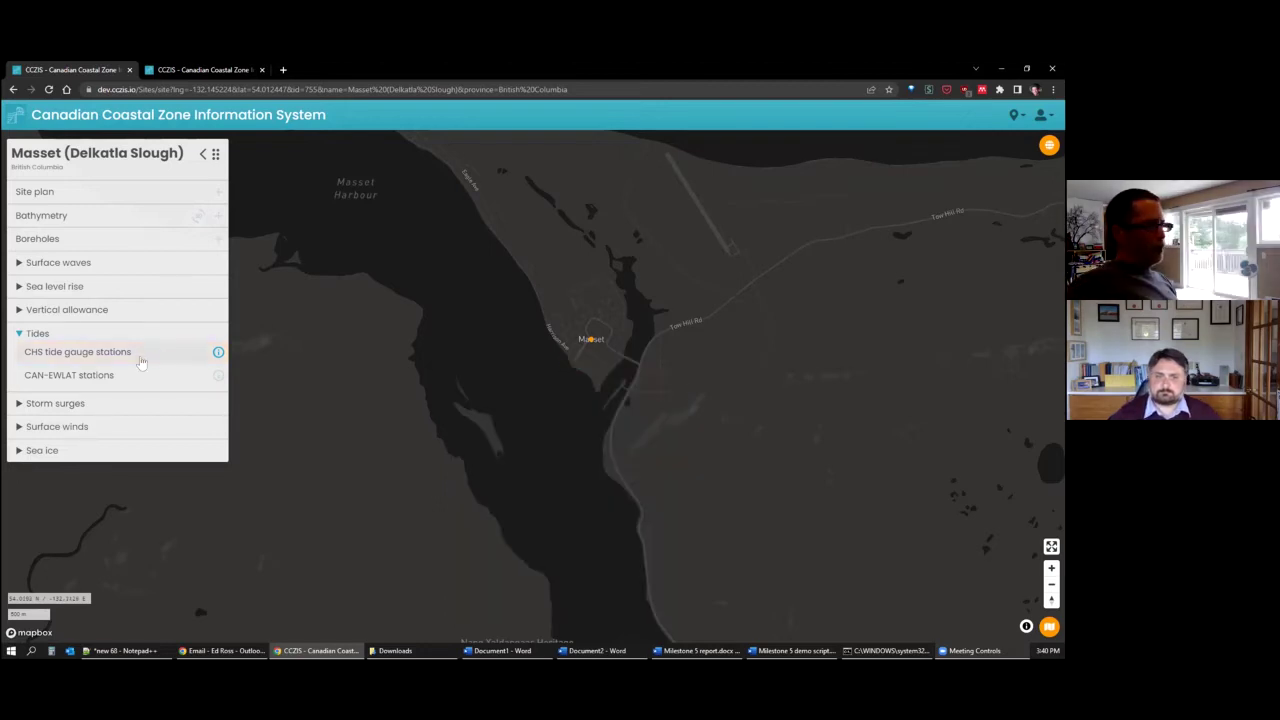
click(218, 376)
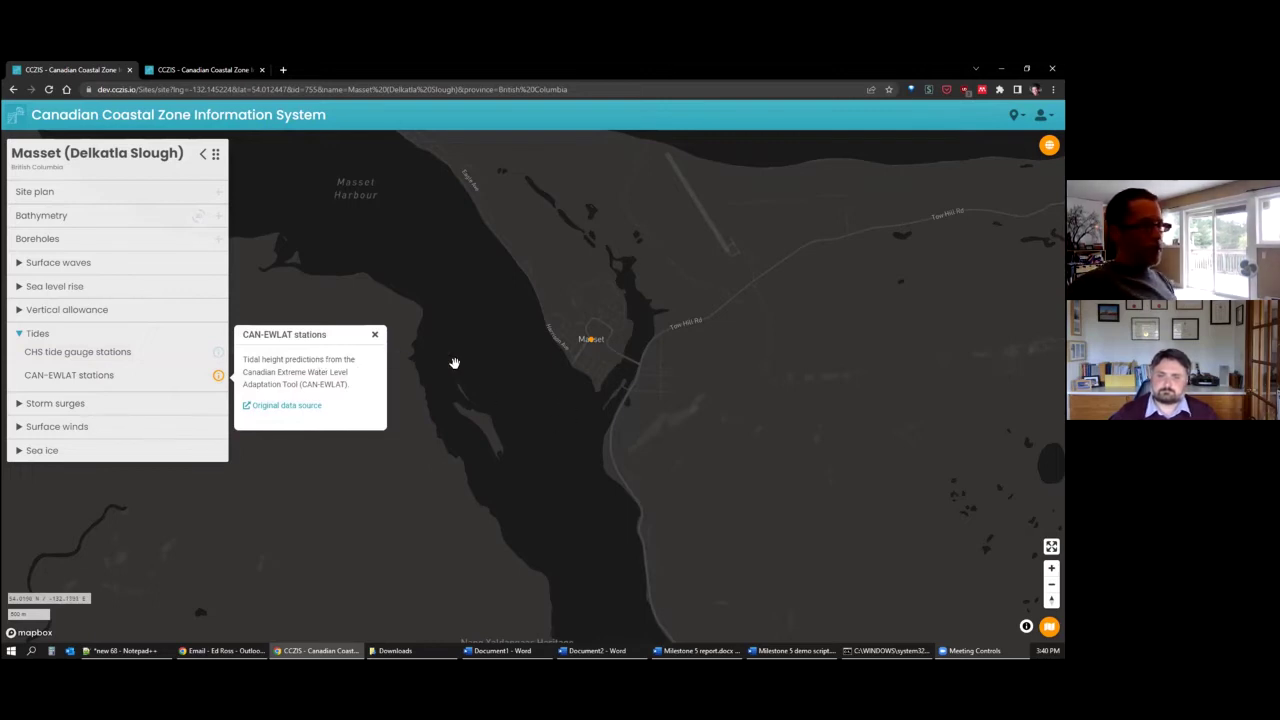
click(374, 334)
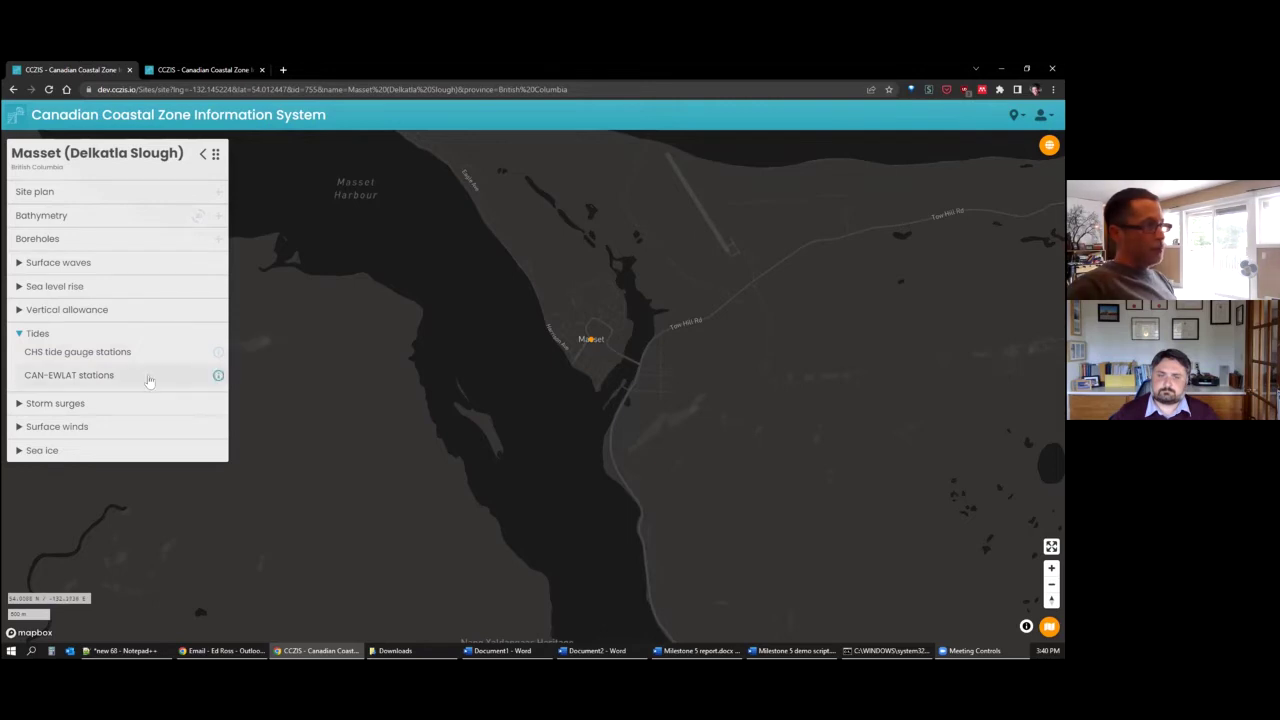
click(117, 378)
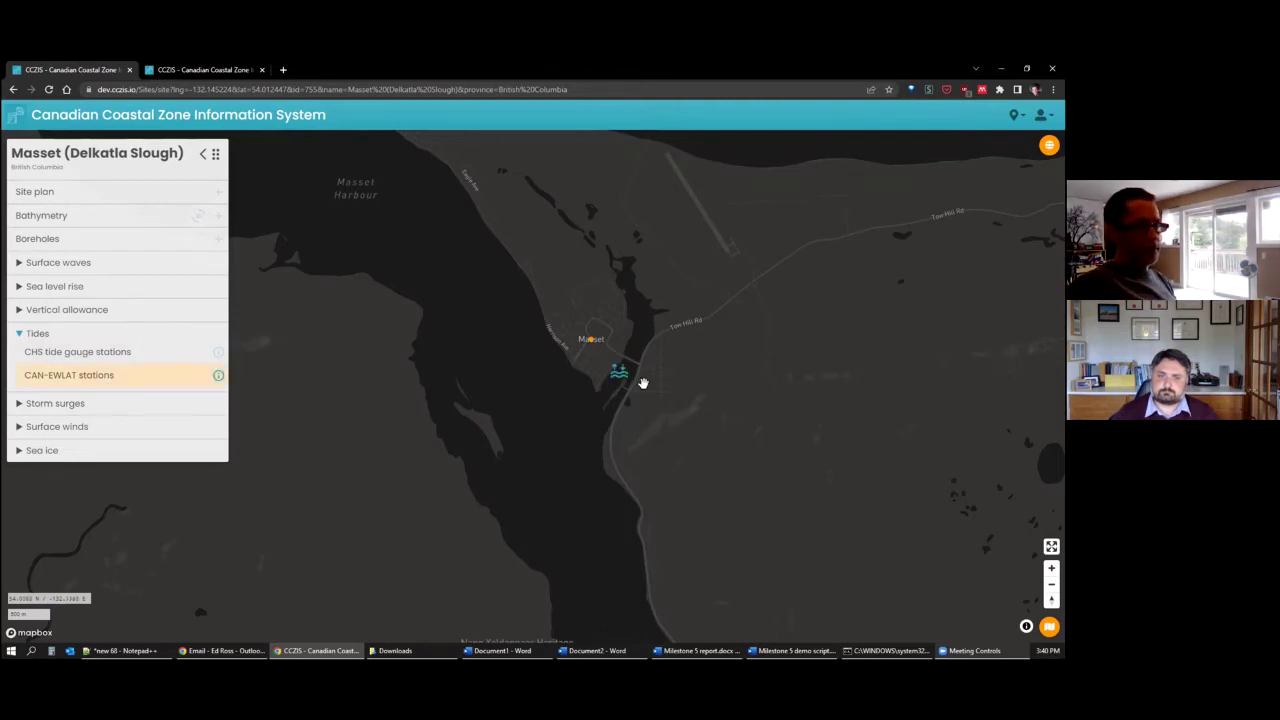
mouse_move(610, 374)
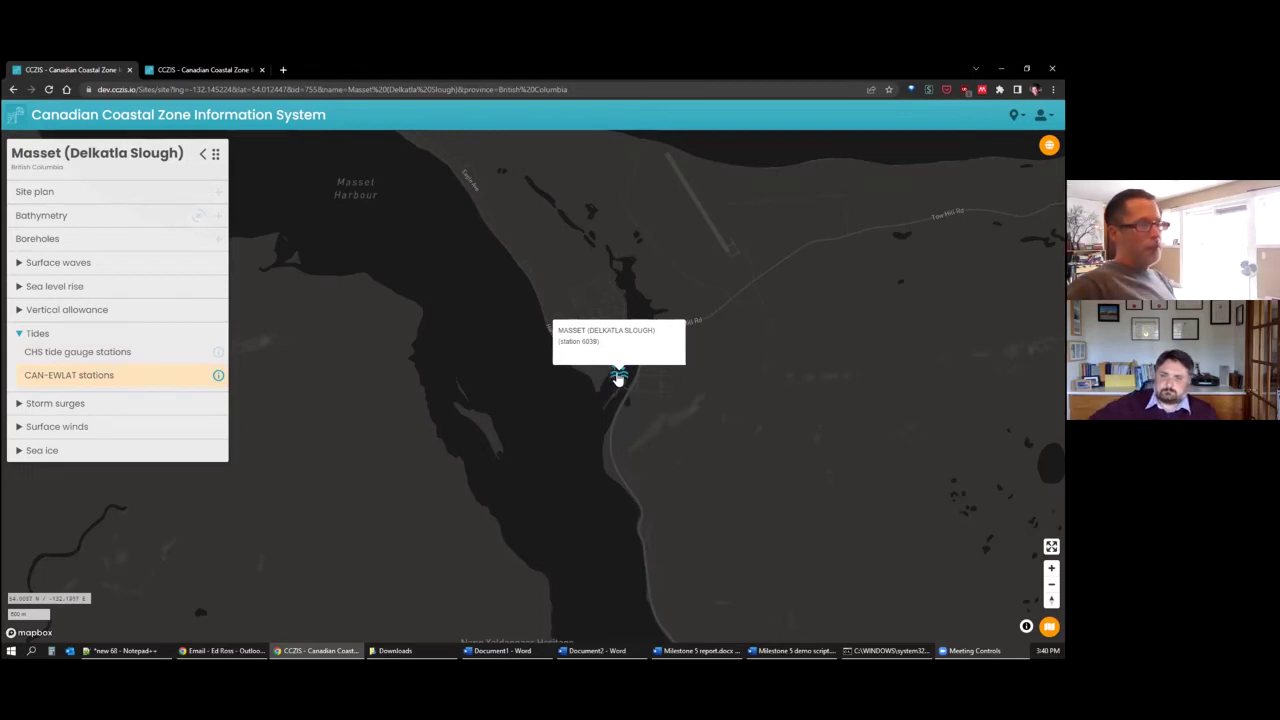
click(618, 377)
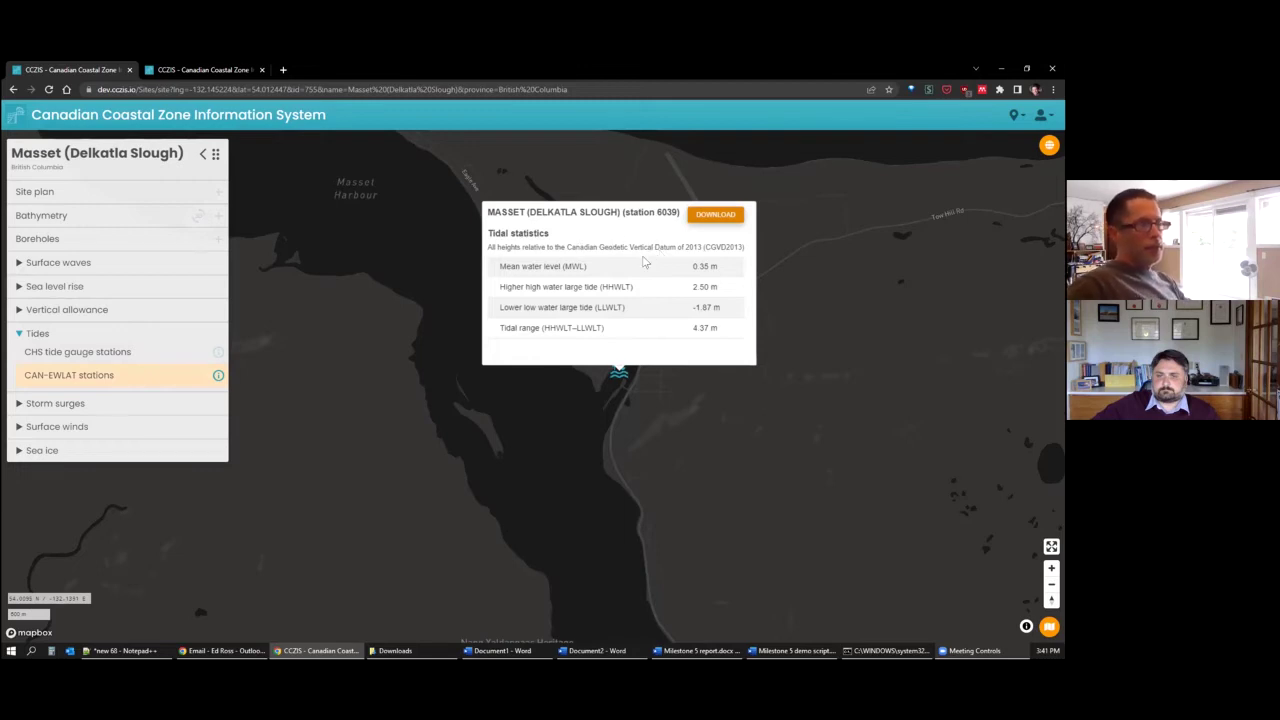
drag(548, 284, 612, 310)
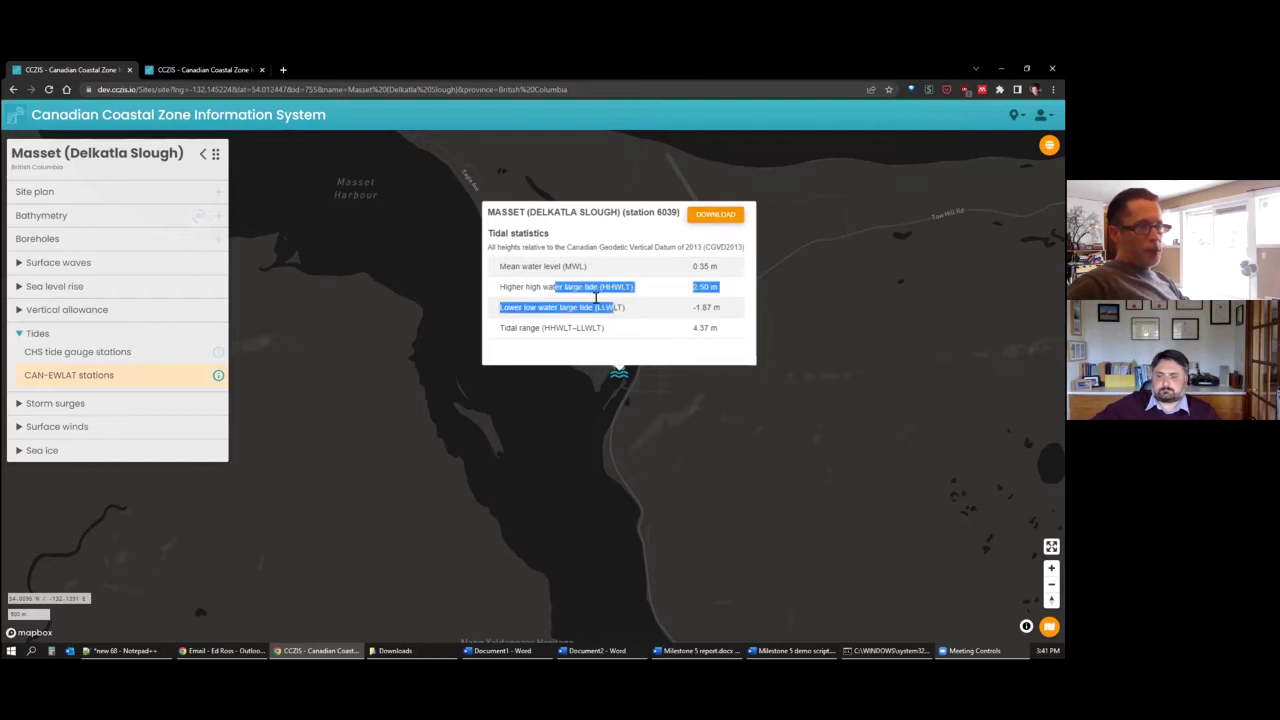
click(608, 300)
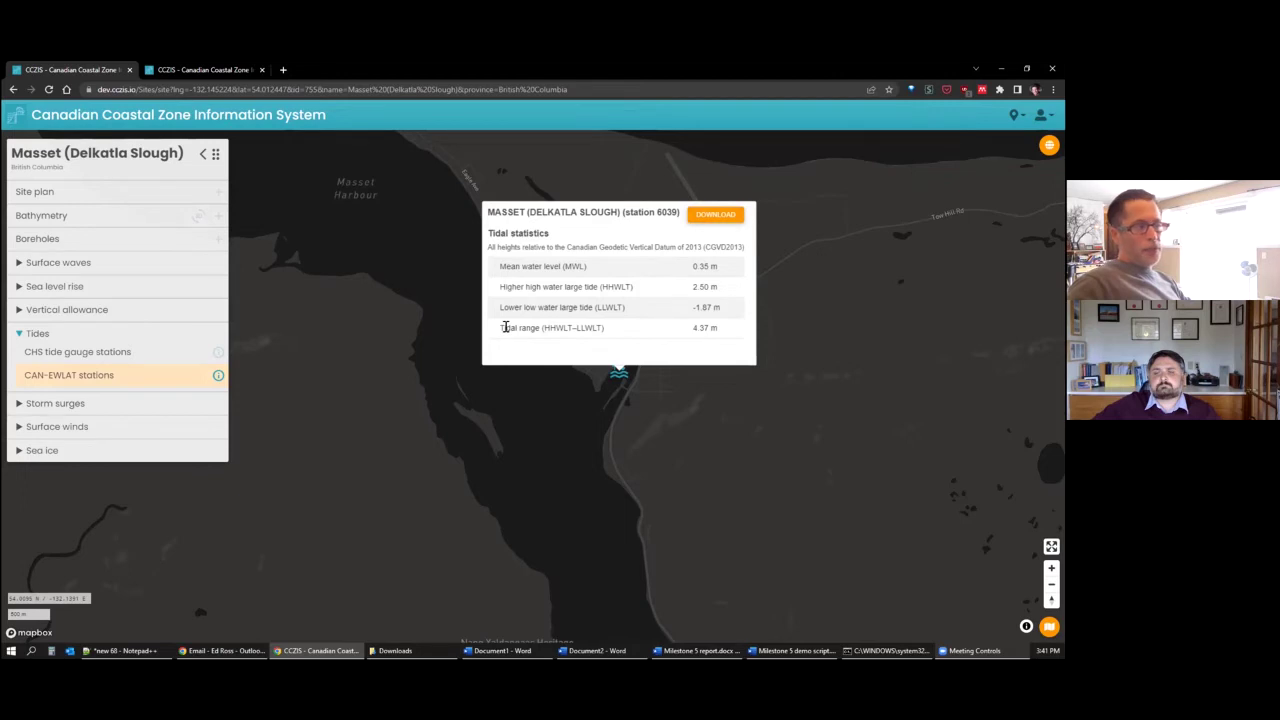
drag(505, 327, 710, 318)
click(694, 326)
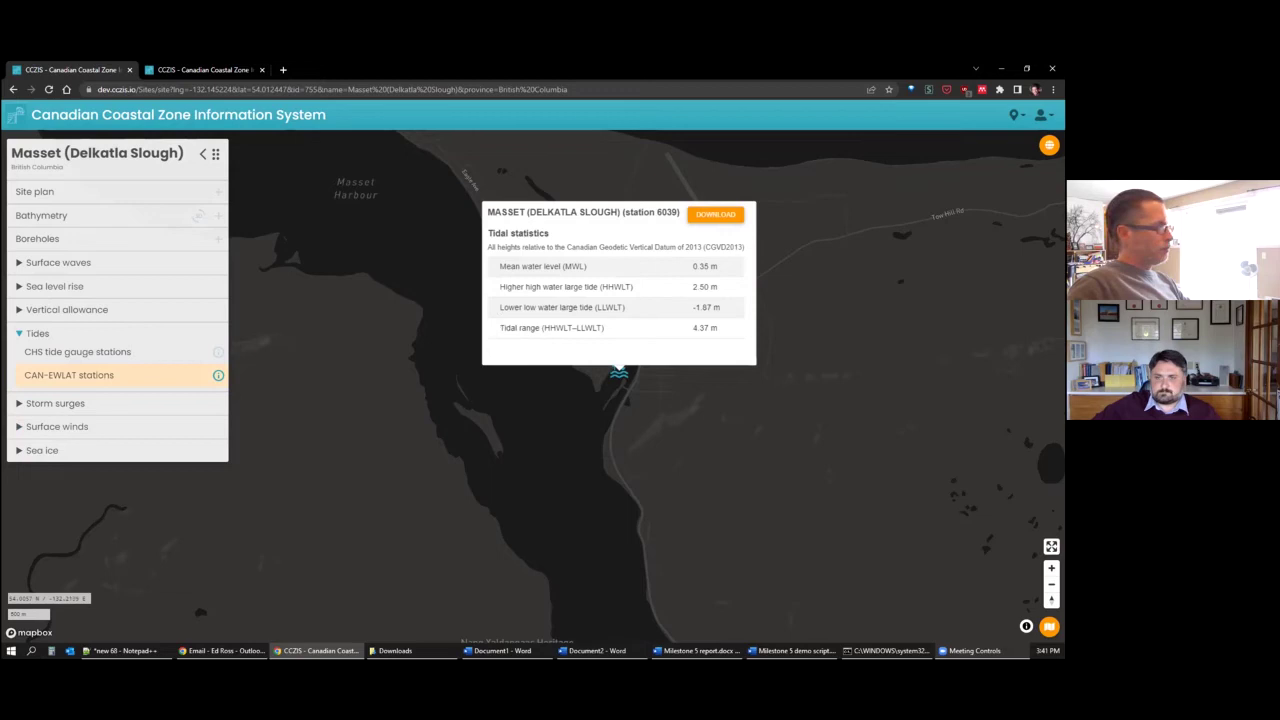
key(alt+Tab)
click(429, 290)
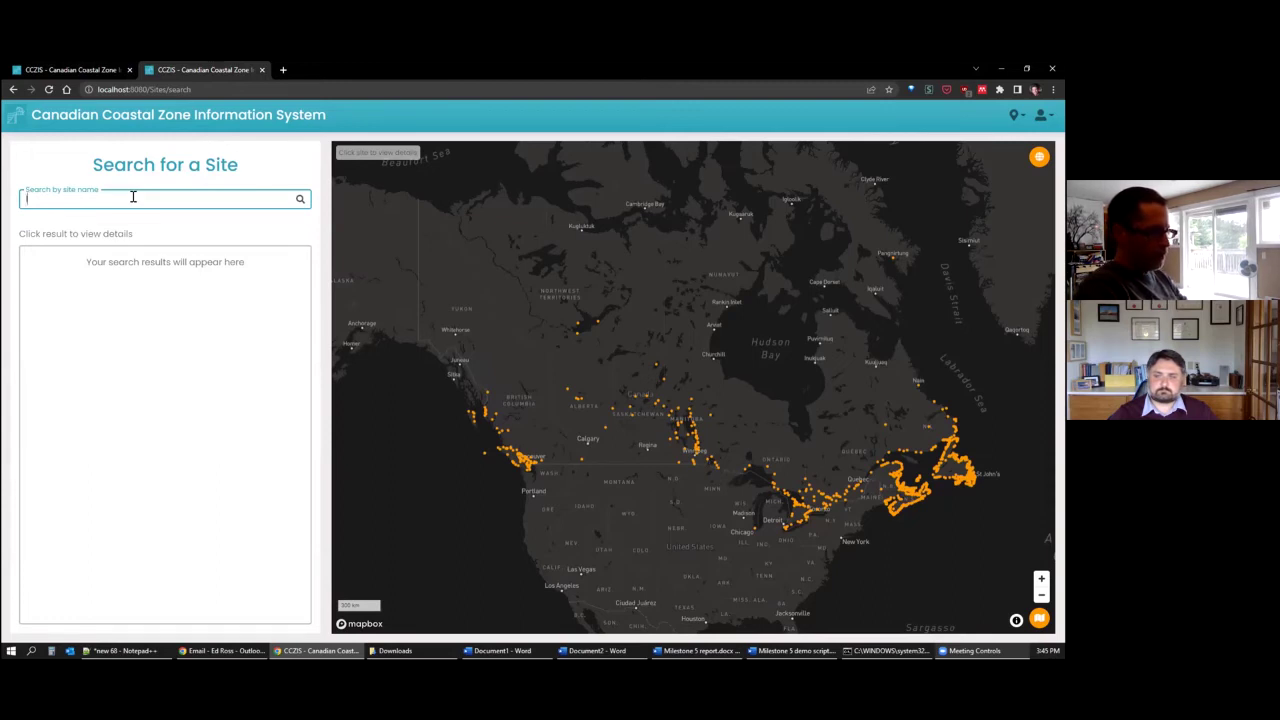
Search 'lax', open the Lax Kw'Alaams, British Columbia site, and show its map projection settings
text(lax)
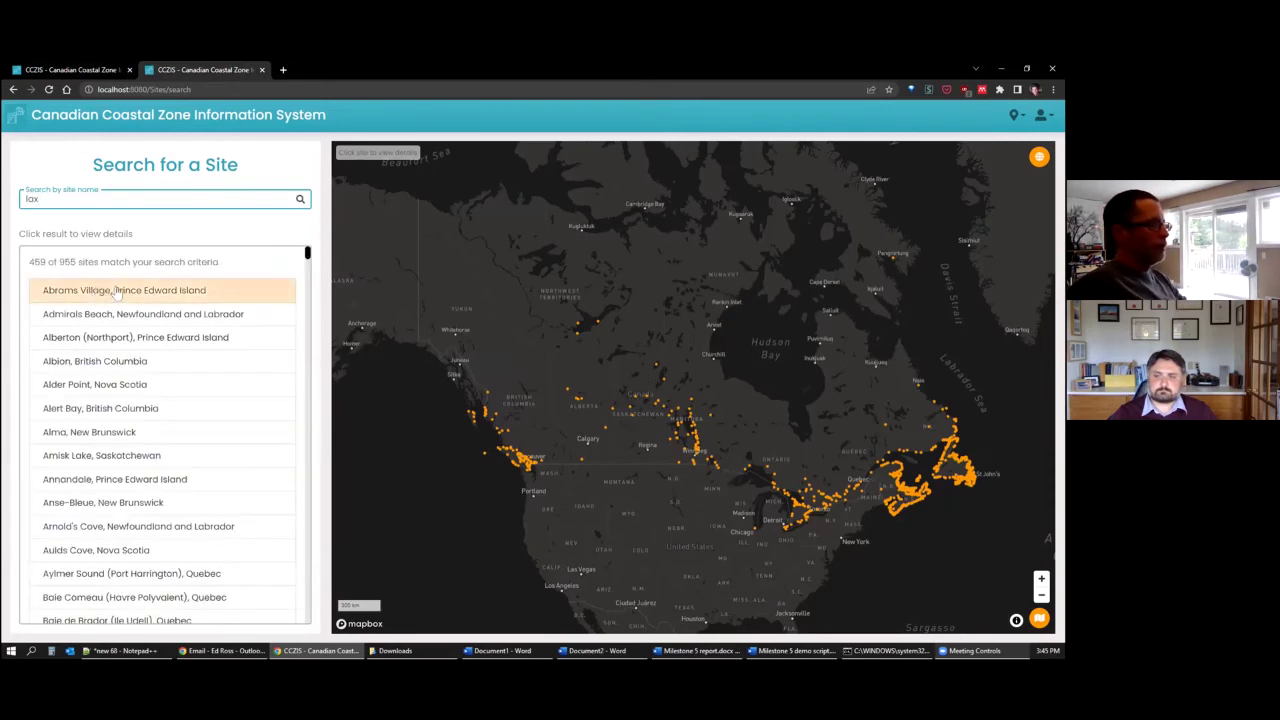
click(114, 290)
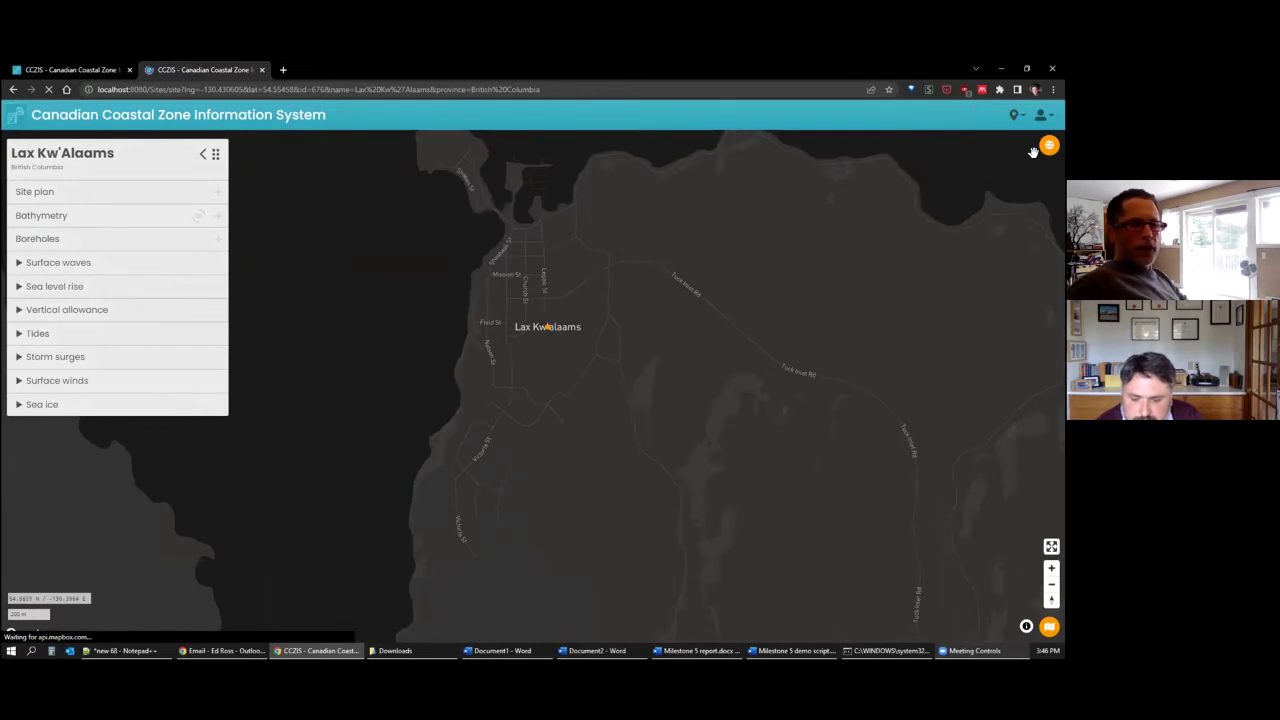
click(1048, 146)
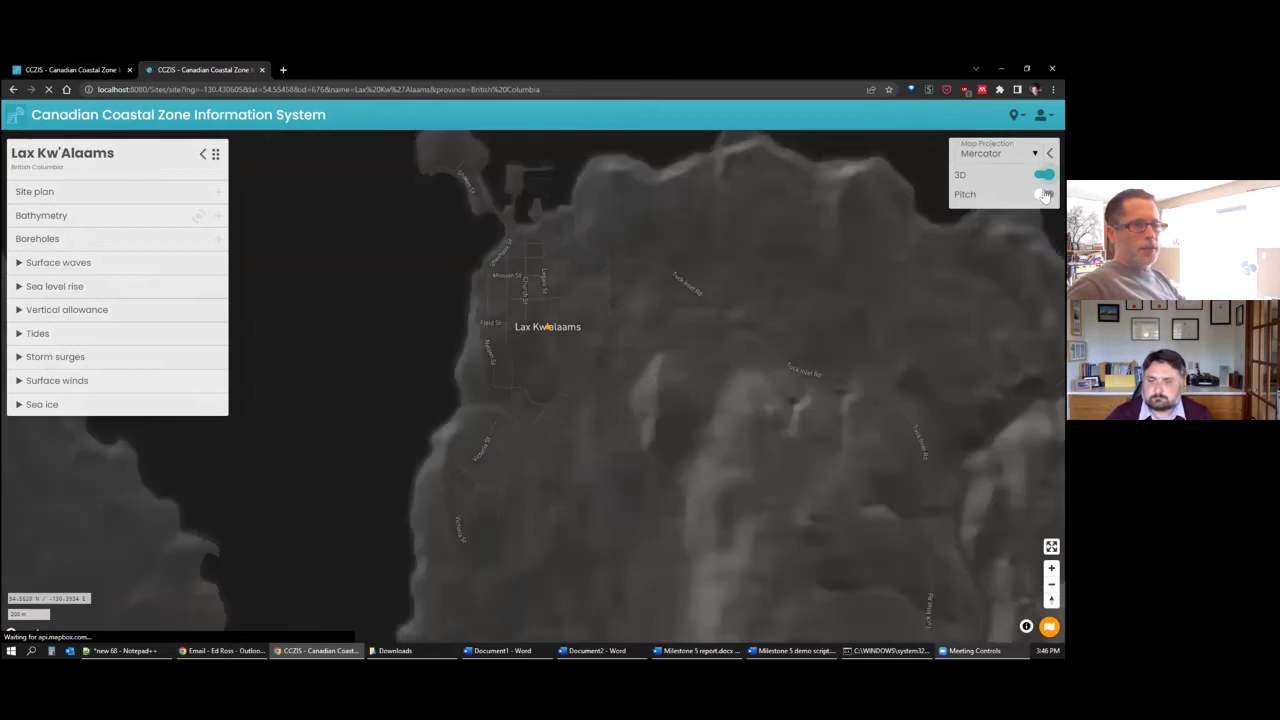
Turn on Pitch so the Lax Kw'Alaams terrain renders in a tilted 3D perspective
click(1045, 194)
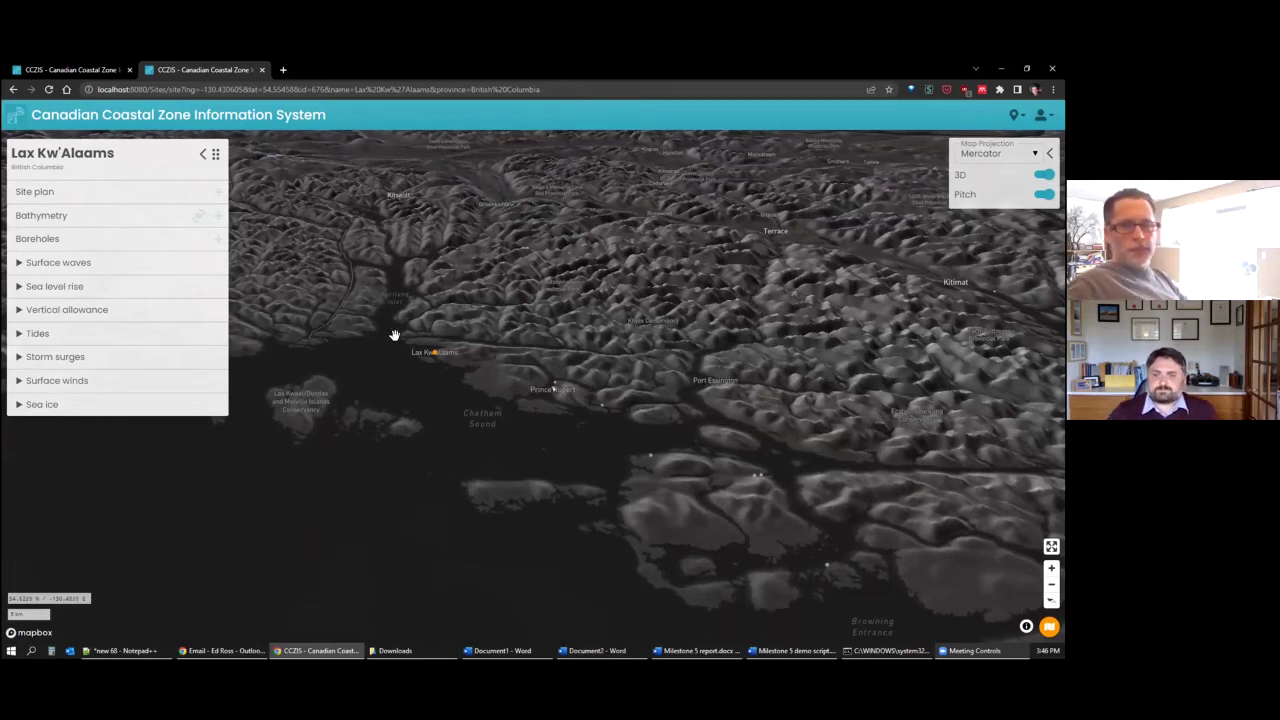
scroll(365, 318, up, 2)
scroll(365, 318, up, 4)
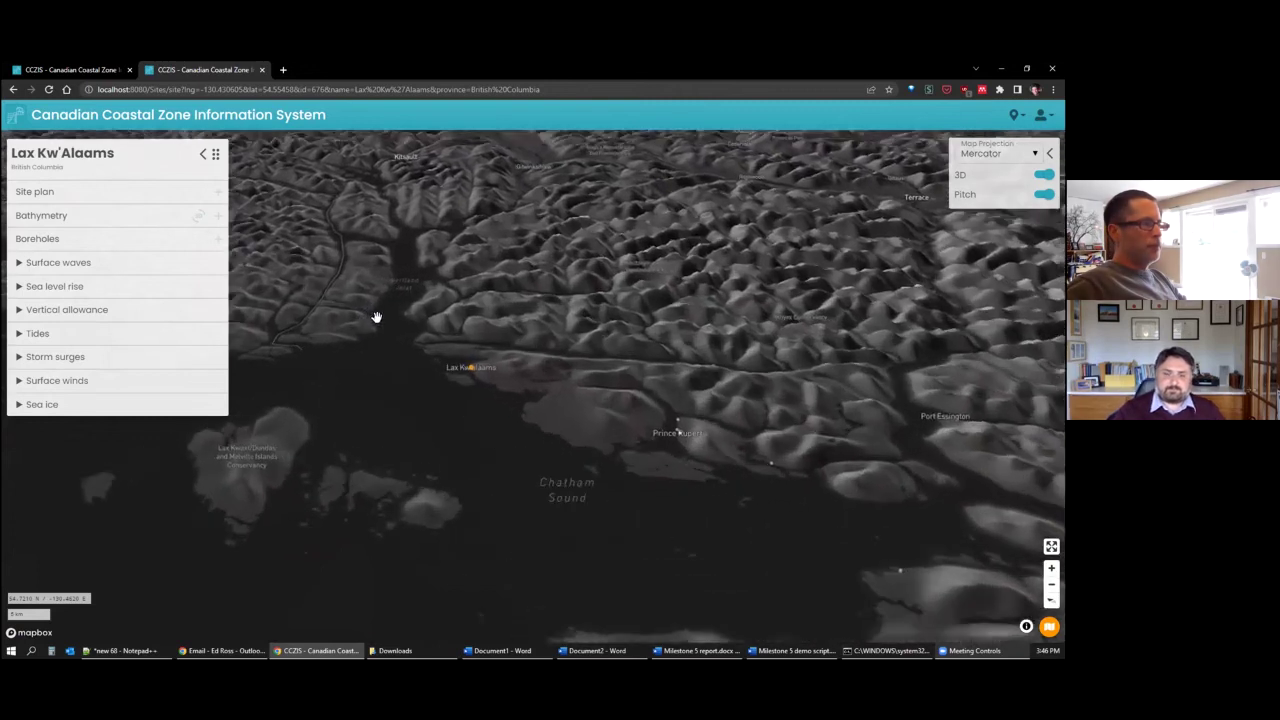
scroll(435, 318, down, 5)
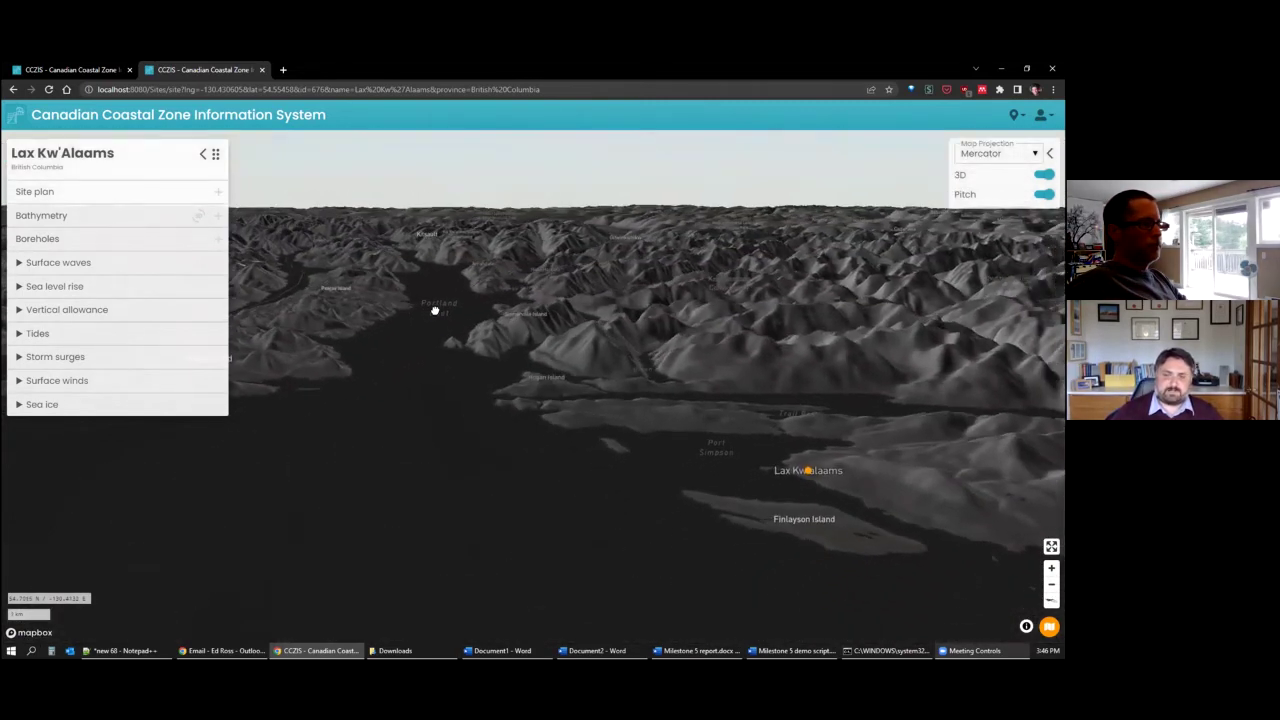
Expand Surface waves and show the Wave simulation tool description, with the map shifted toward Portland Inlet
click(24, 263)
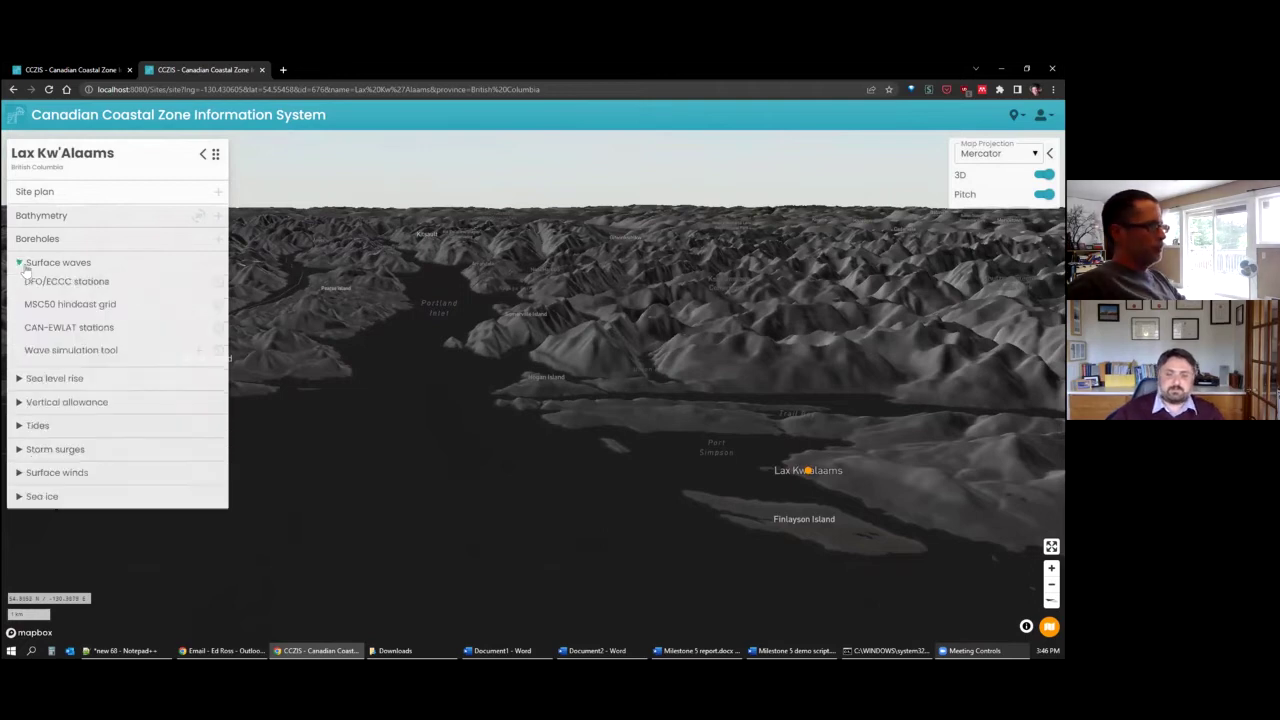
click(217, 352)
scroll(458, 287, down, 2)
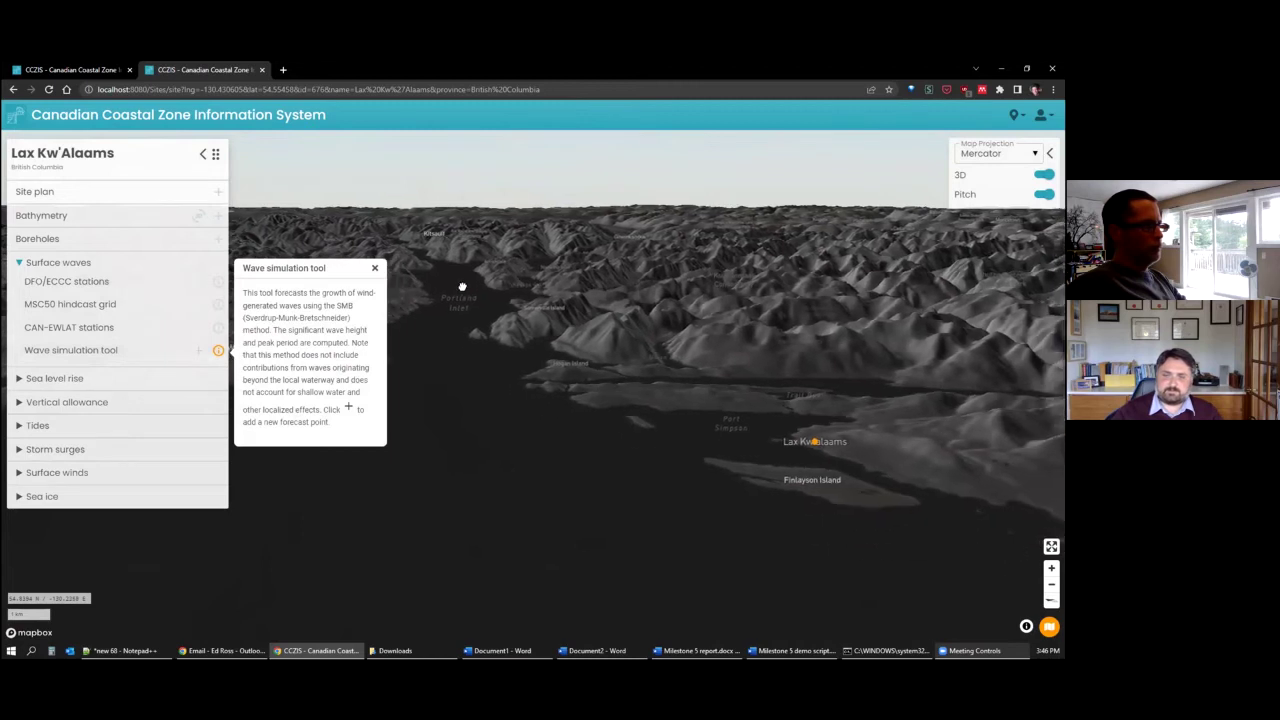
drag(462, 287, 560, 277)
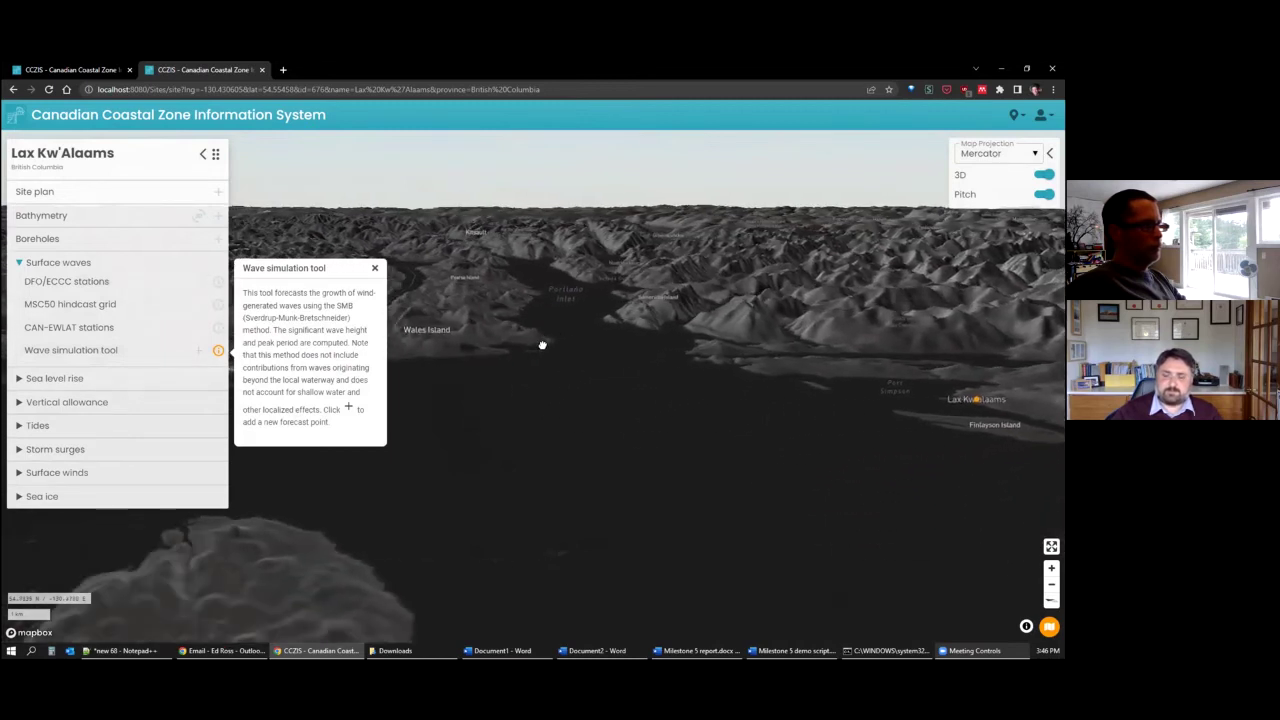
scroll(541, 345, down, 3)
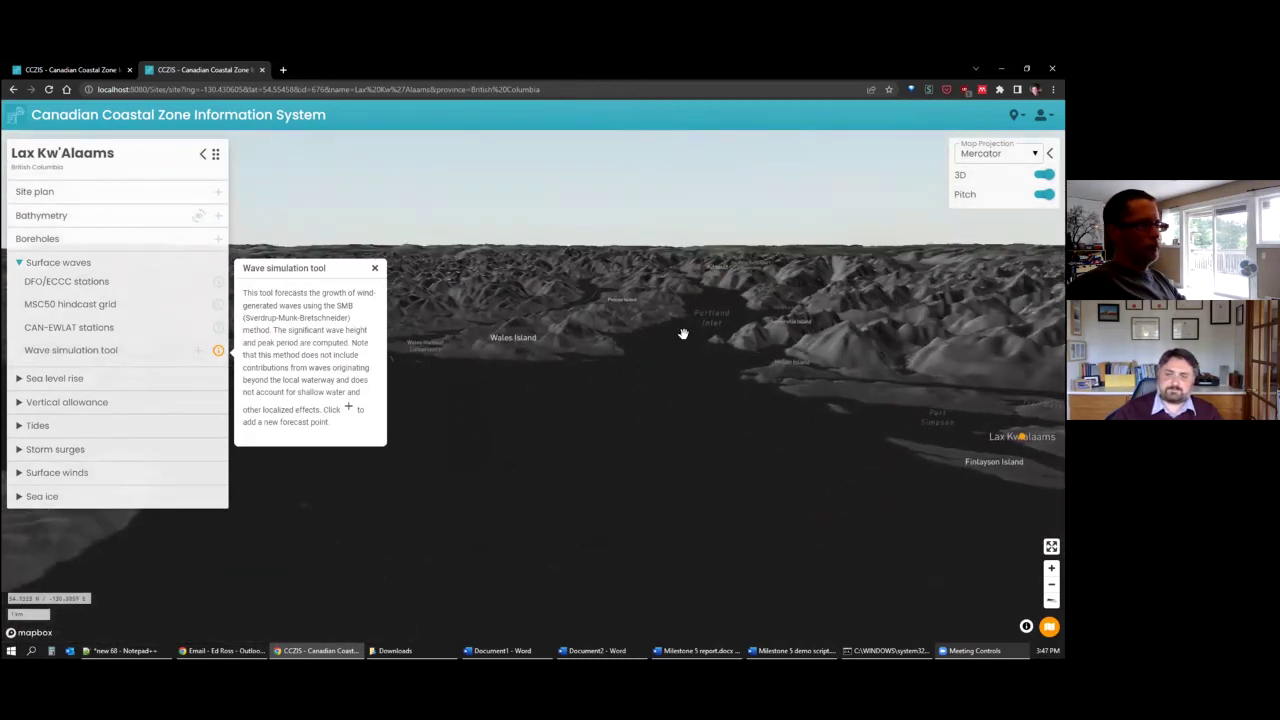
scroll(683, 330, up, 5)
drag(683, 330, 677, 357)
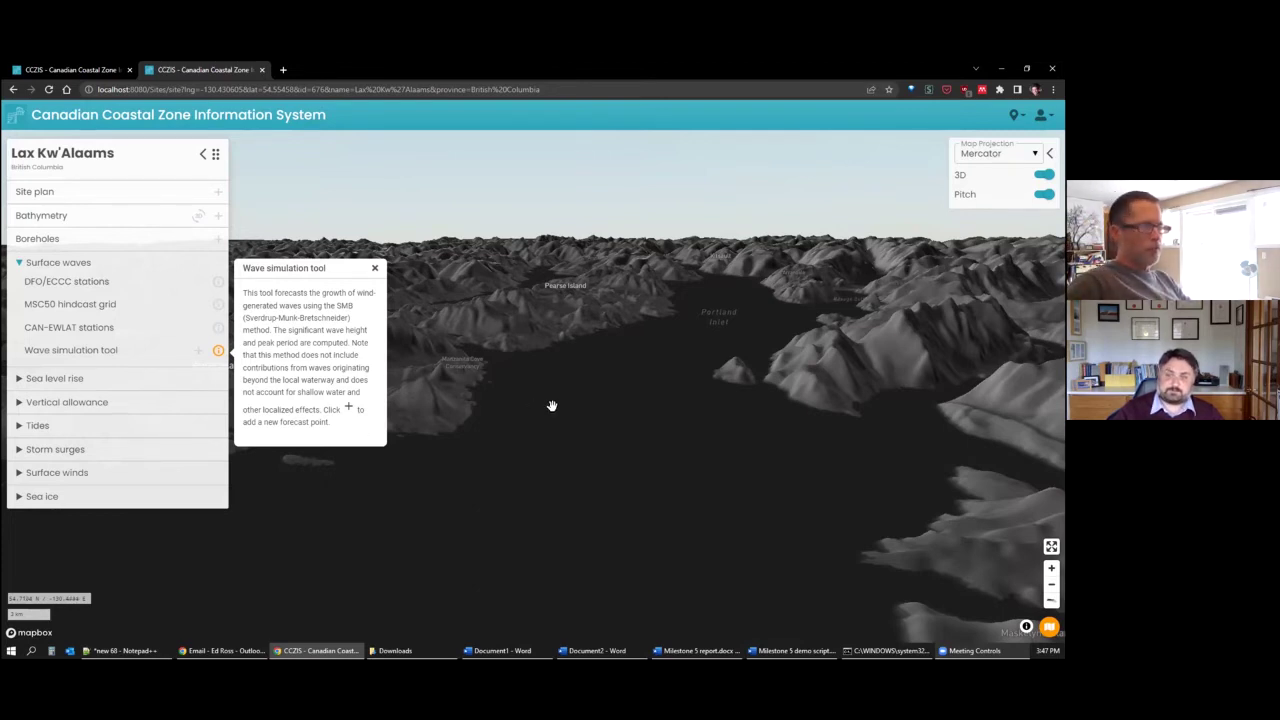
Zoom in on Portland Inlet and rotate the 3D terrain to look up the inlet
scroll(557, 409, up, 3)
scroll(560, 412, up, 3)
scroll(605, 353, up, 3)
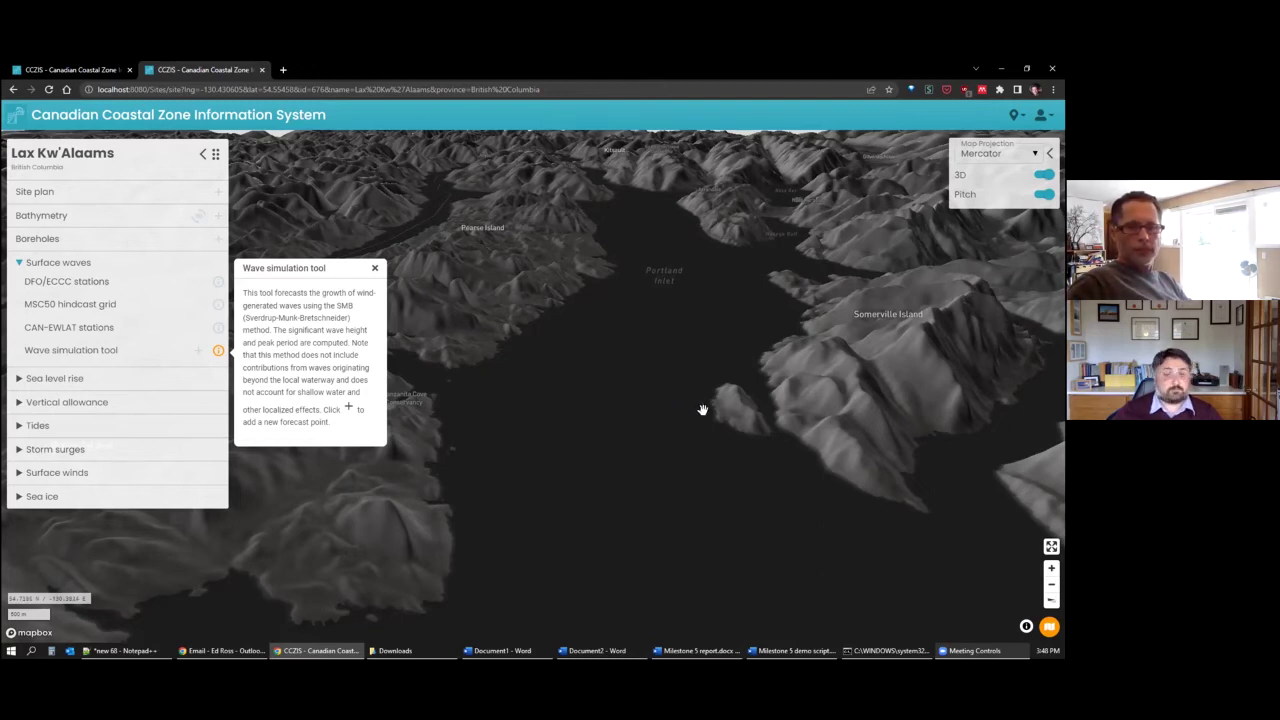
mouse_move(712, 434)
mouse_down()
mouse_move(703, 423)
mouse_move(705, 435)
mouse_up()
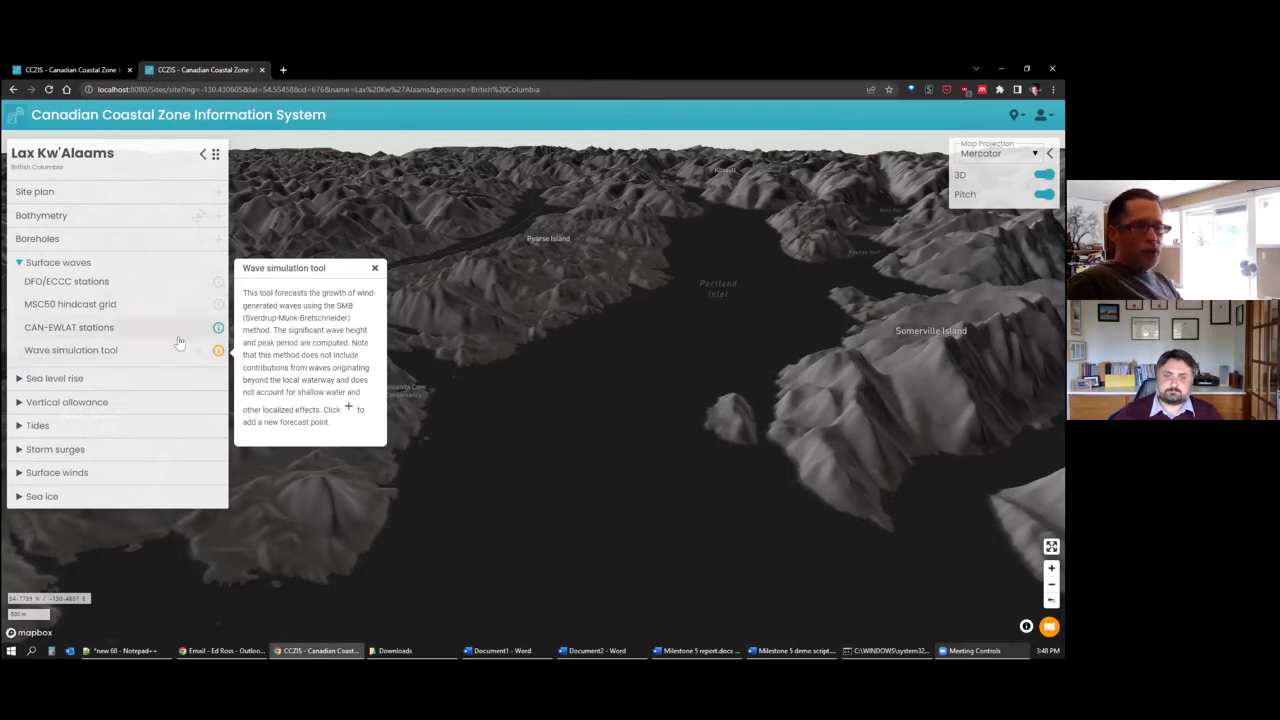
mouse_move(175, 352)
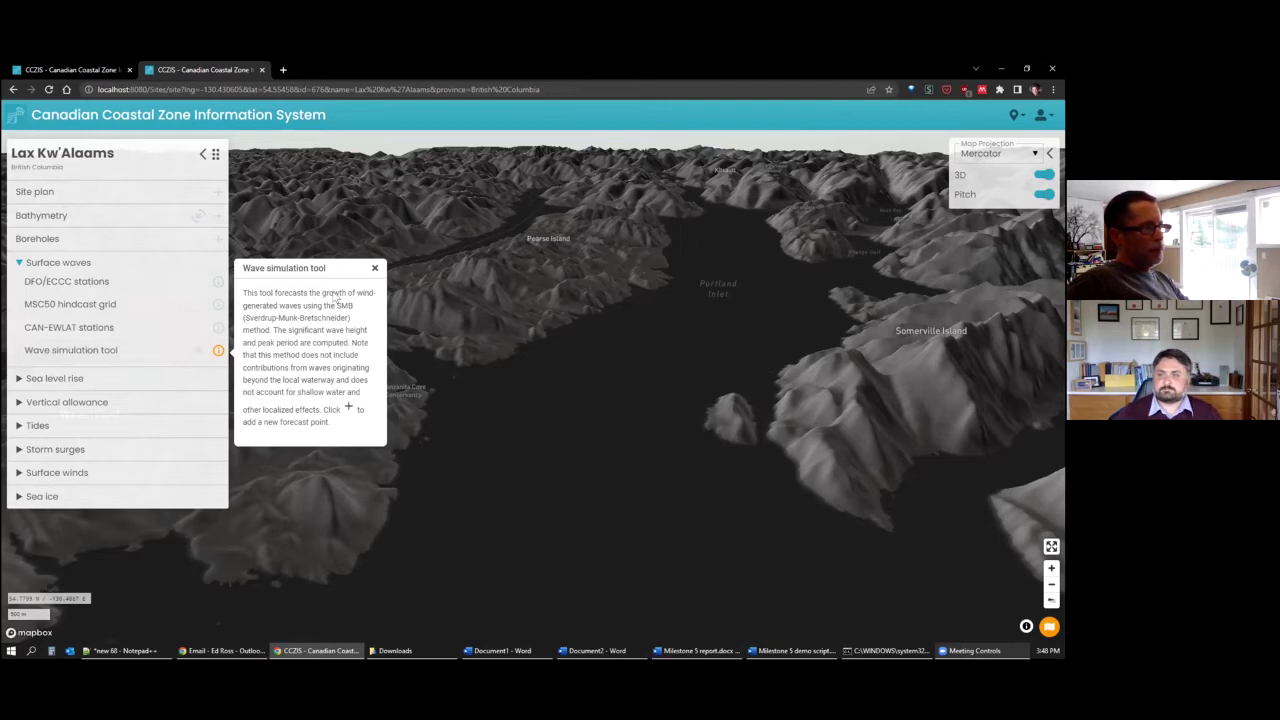
Add a wave forecast point in the inlet with a 43.4 km fetch from 38°
click(374, 270)
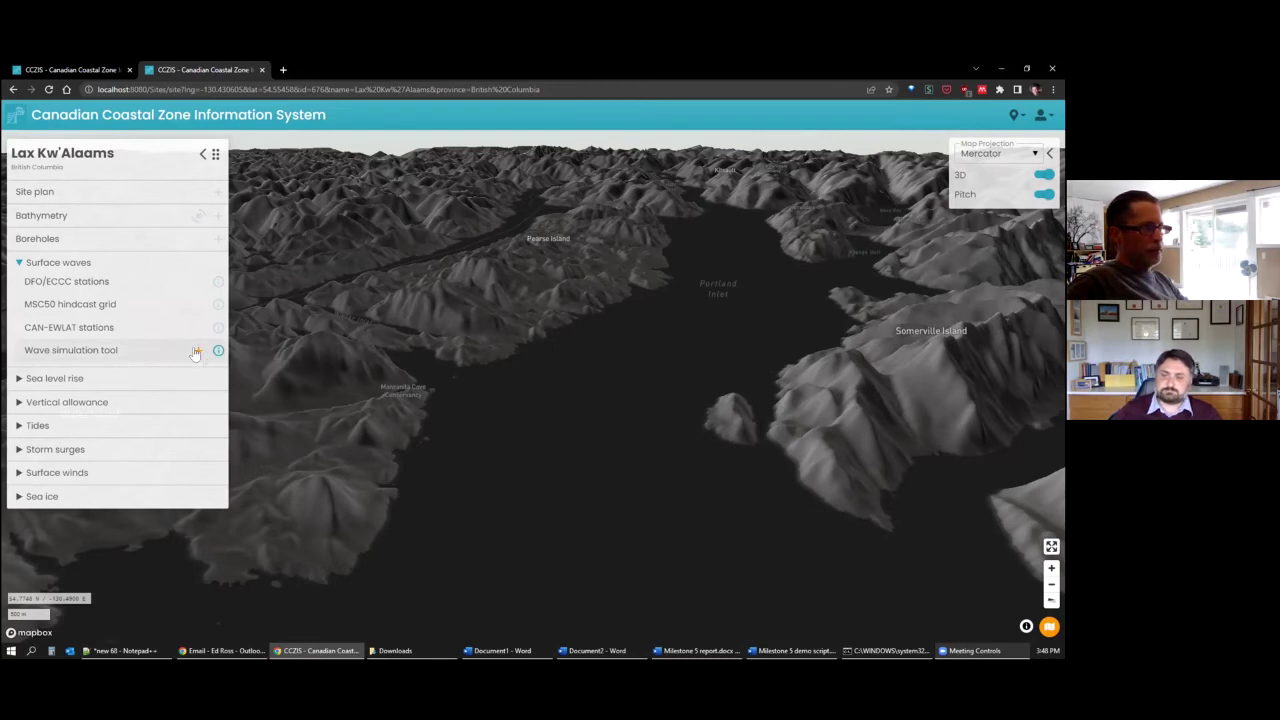
click(196, 354)
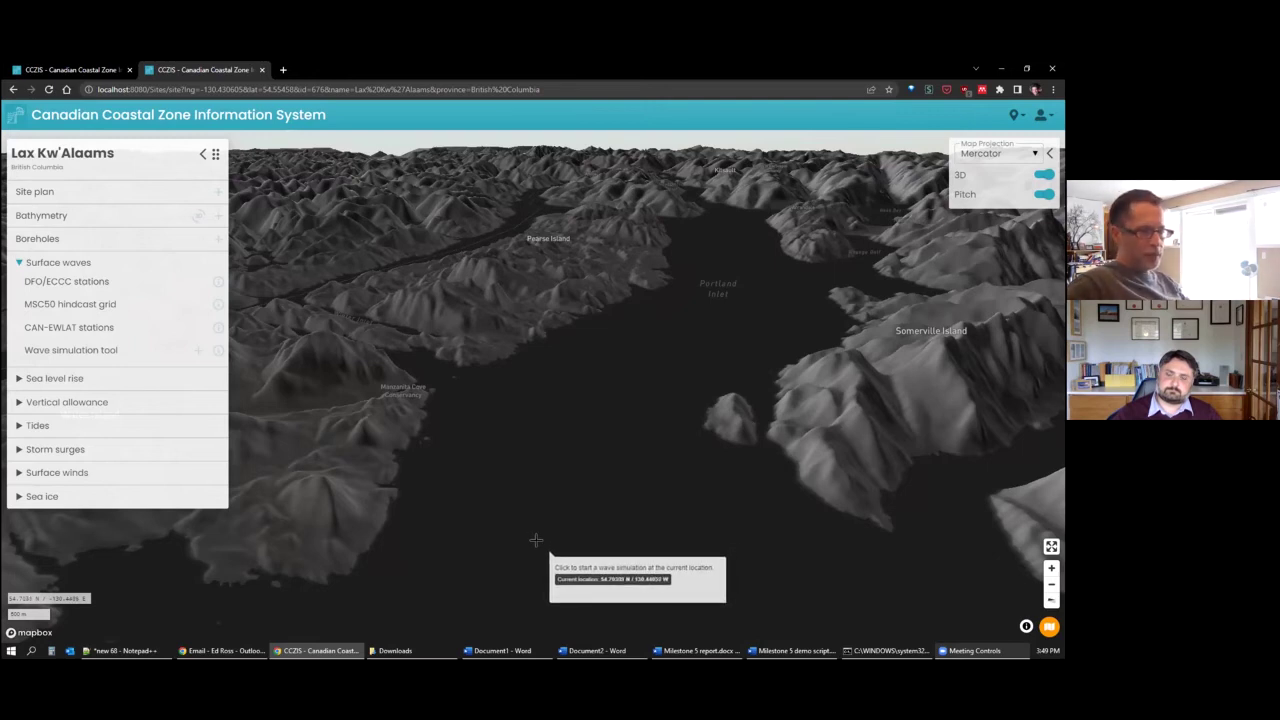
click(547, 548)
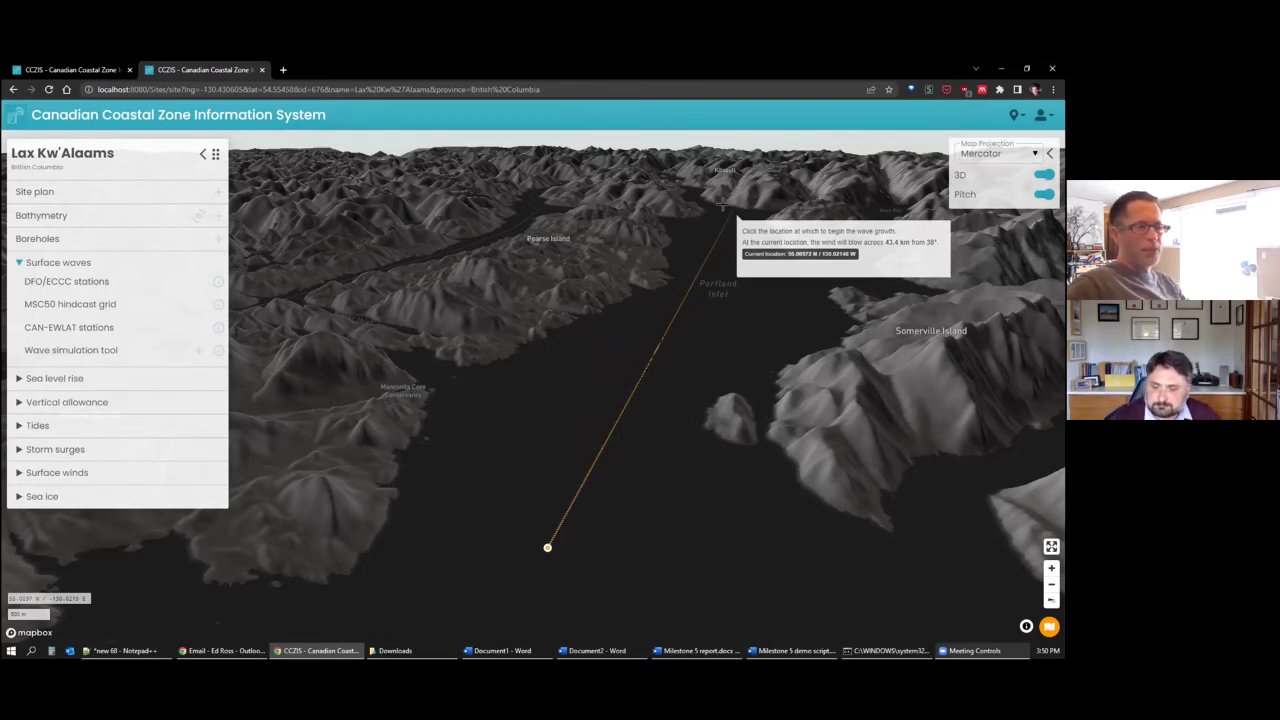
click(730, 206)
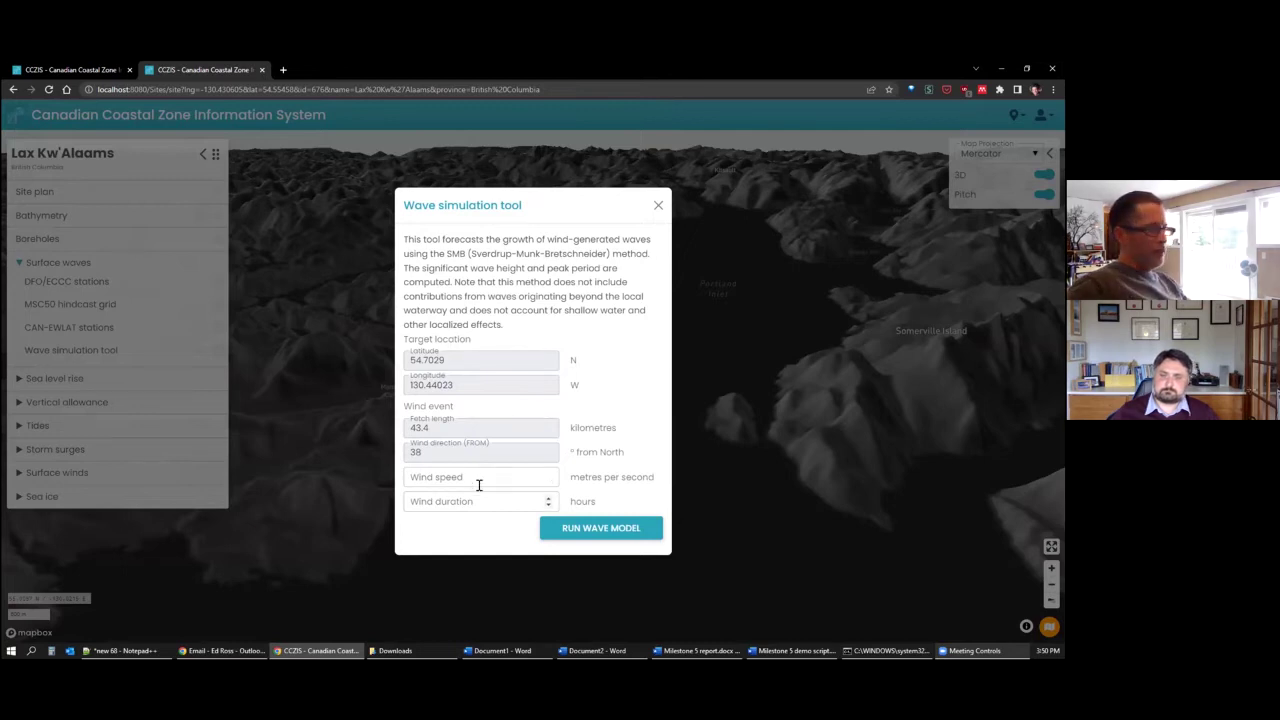
Run the wave simulation with 25 m/s wind speed and 12 hours wind duration
click(516, 476)
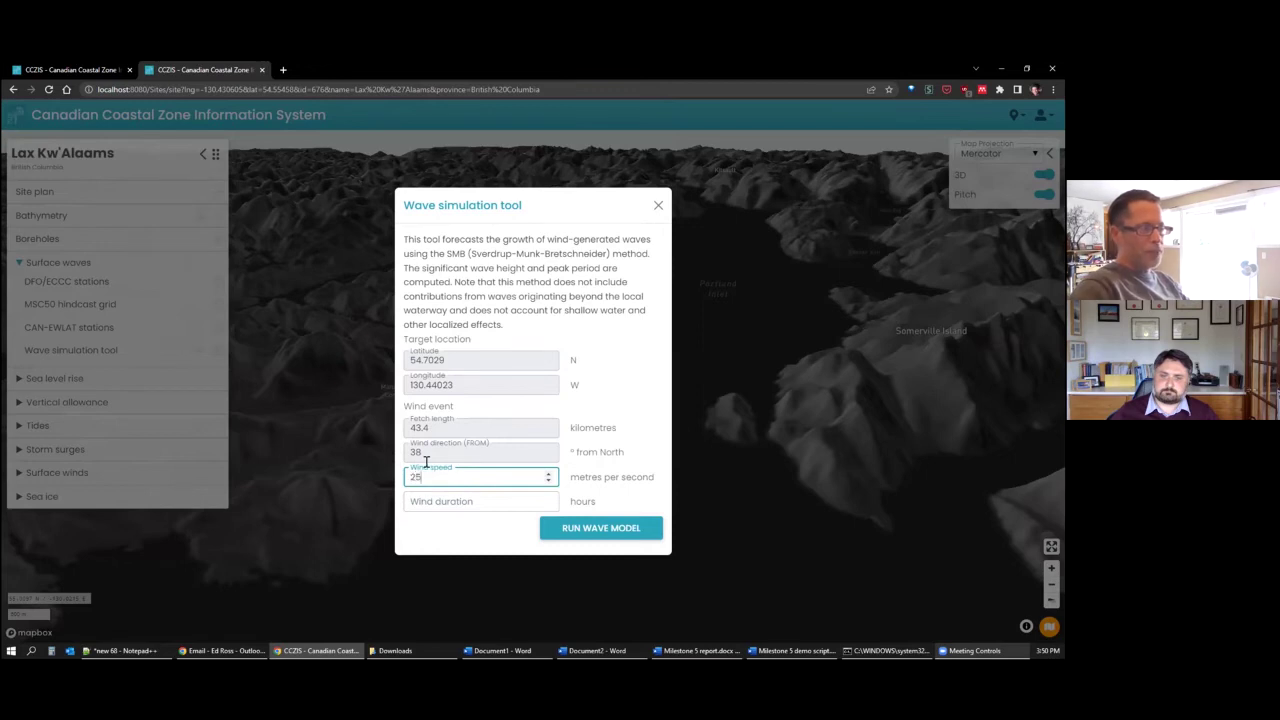
key(Tab)
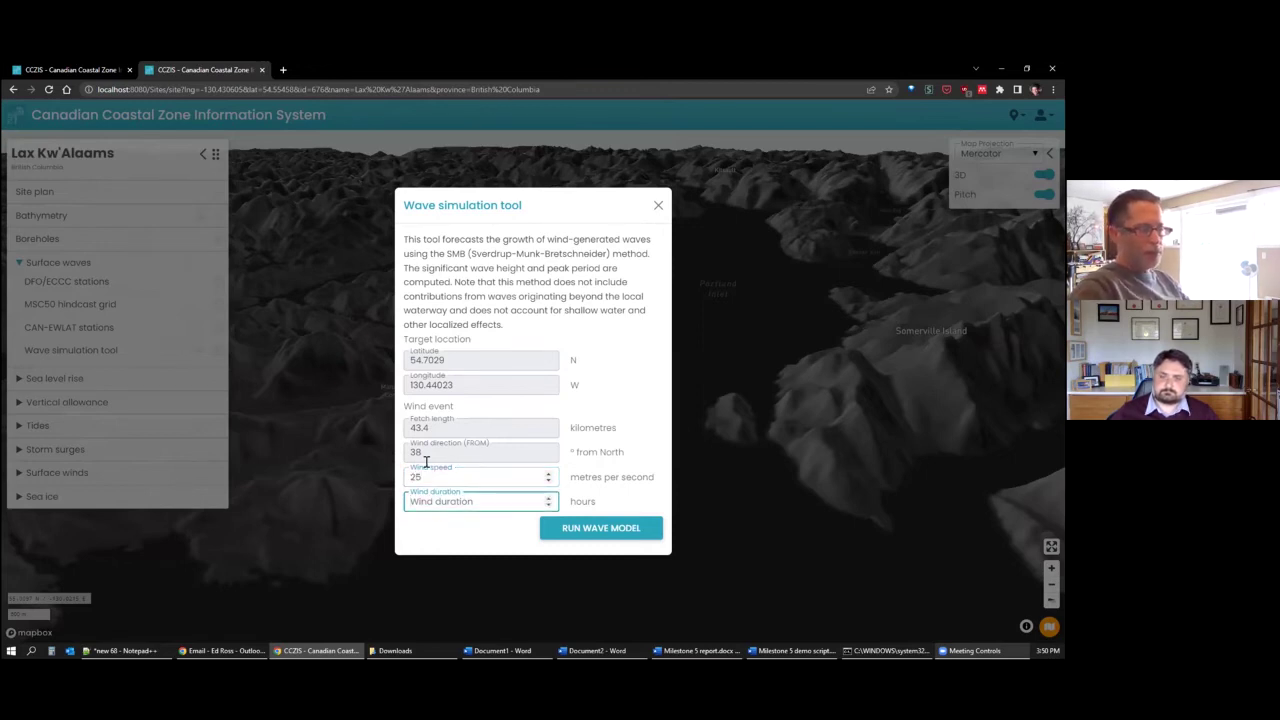
text(12)
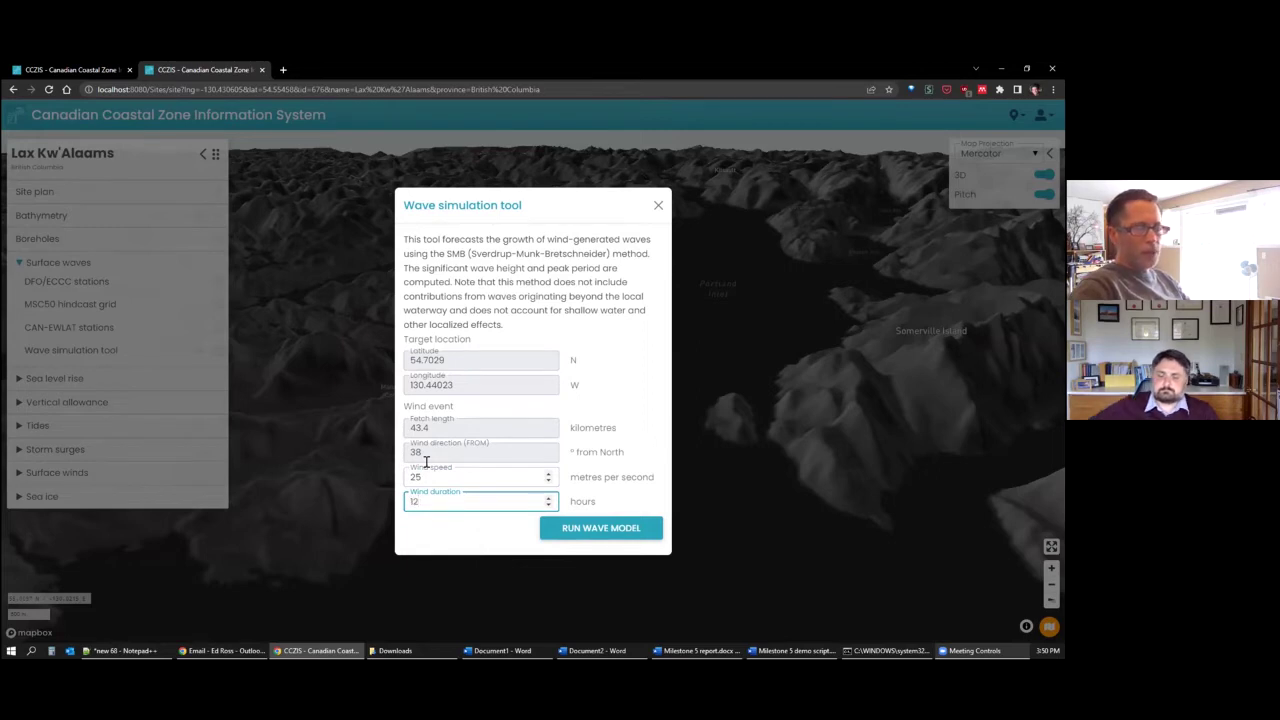
key(Return)
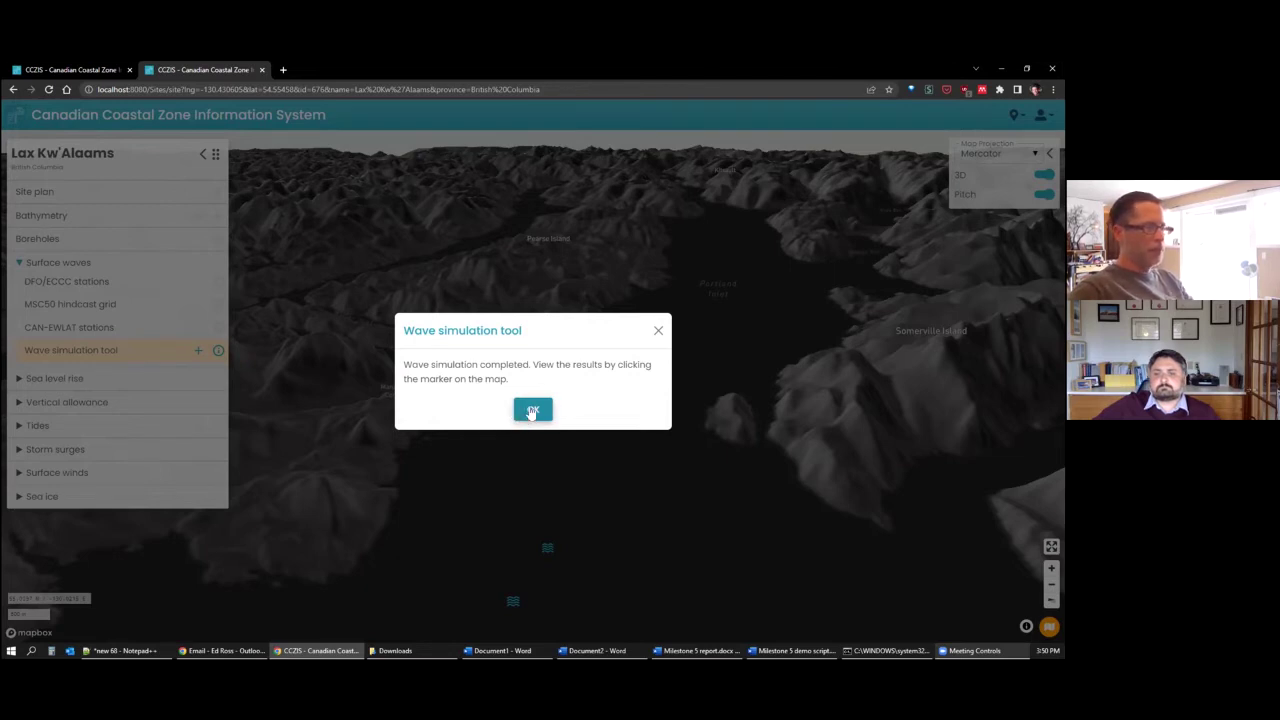
click(531, 411)
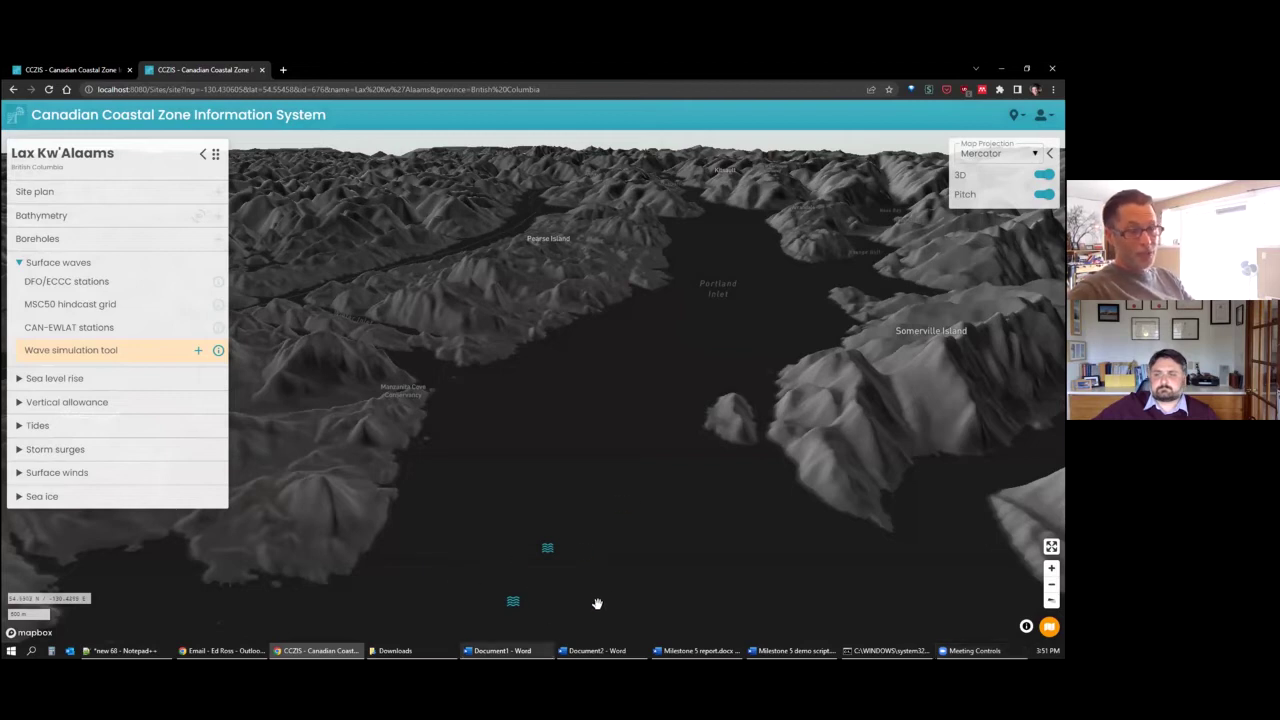
drag(597, 603, 553, 513)
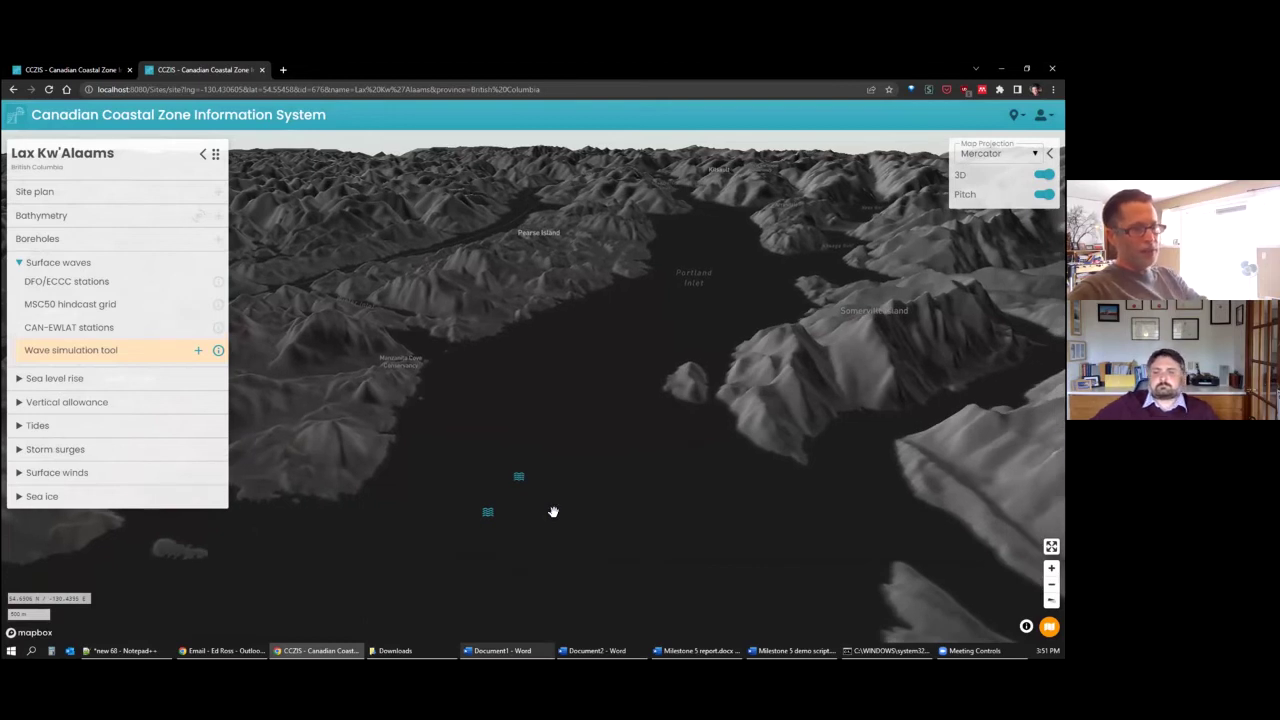
drag(9, 150, 112, 152)
click(91, 143)
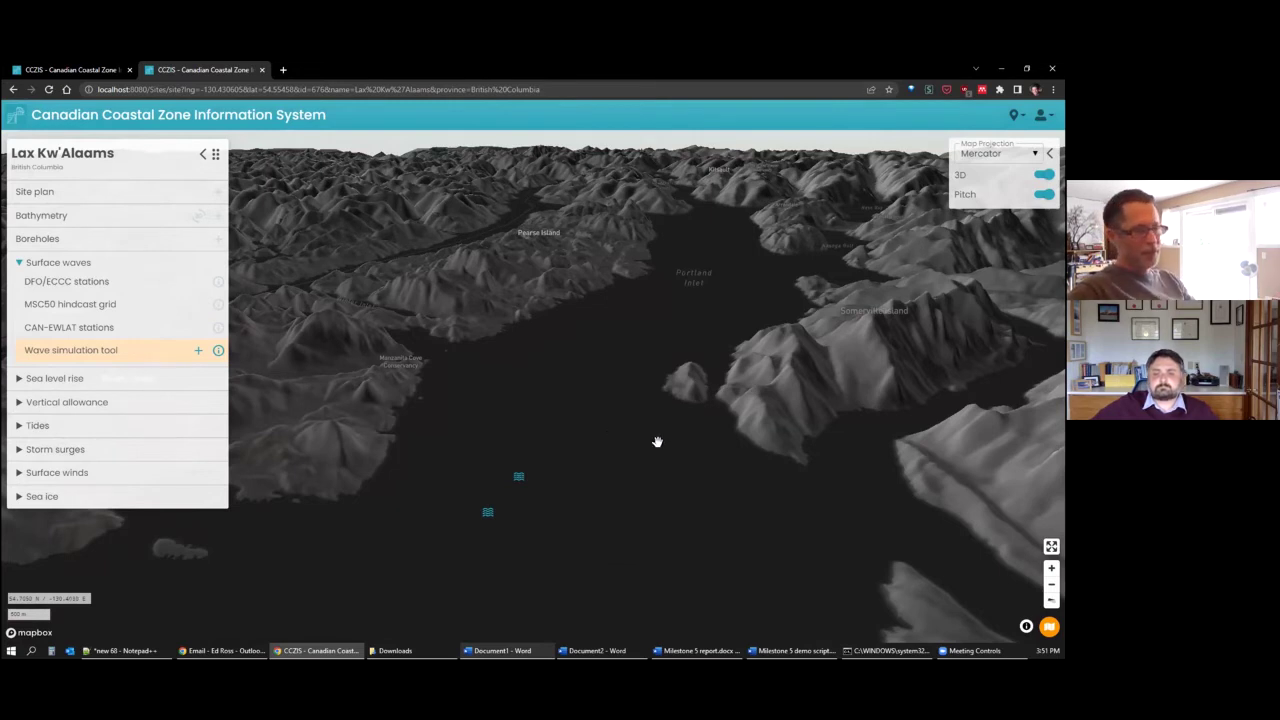
click(486, 514)
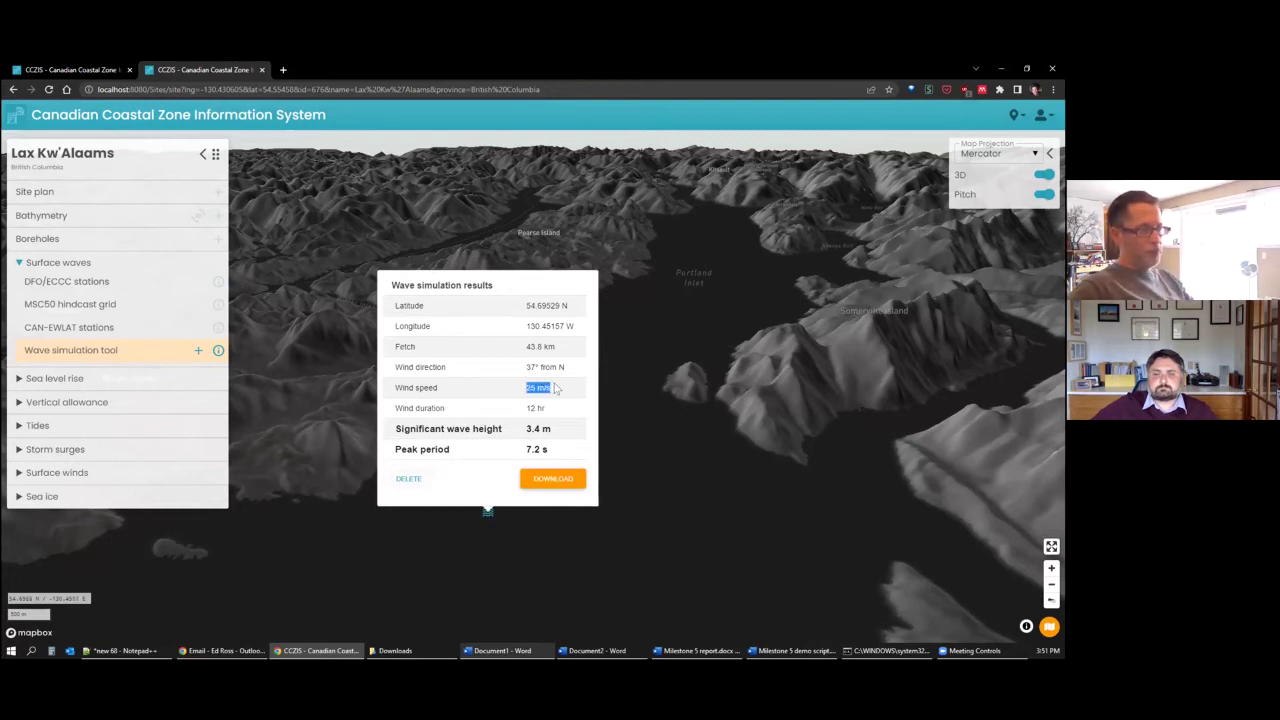
click(524, 399)
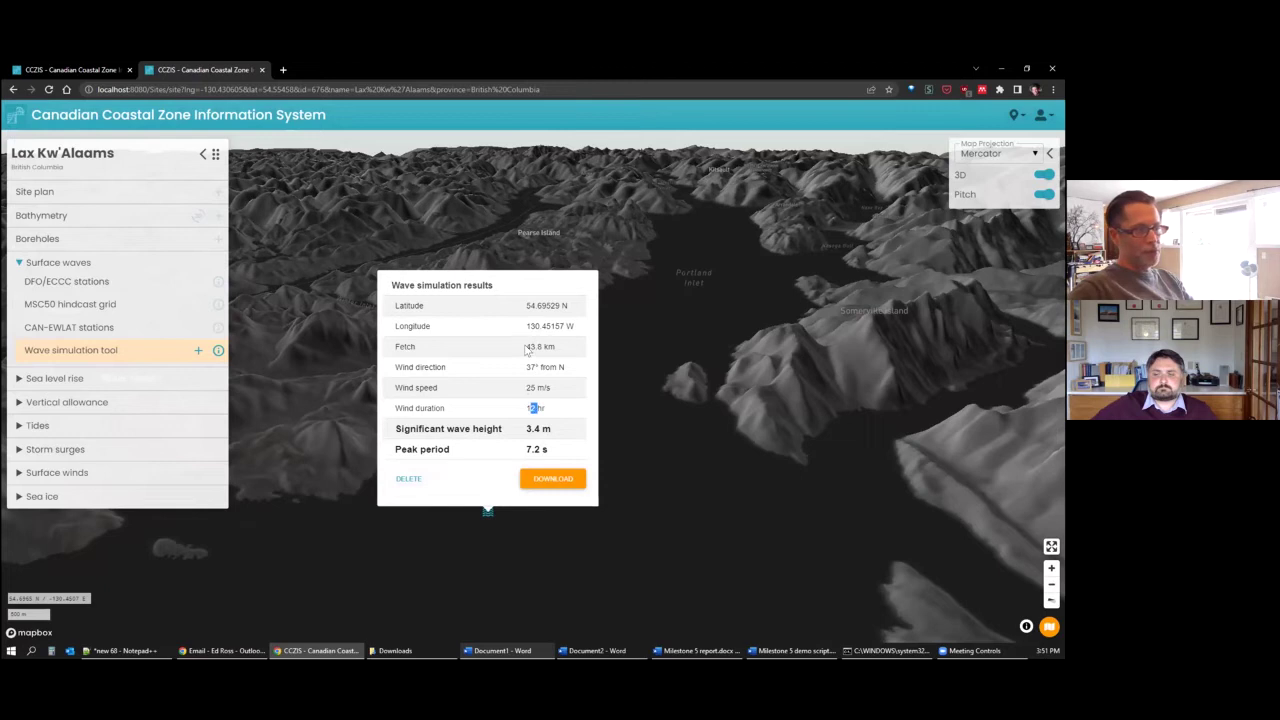
drag(522, 338, 561, 348)
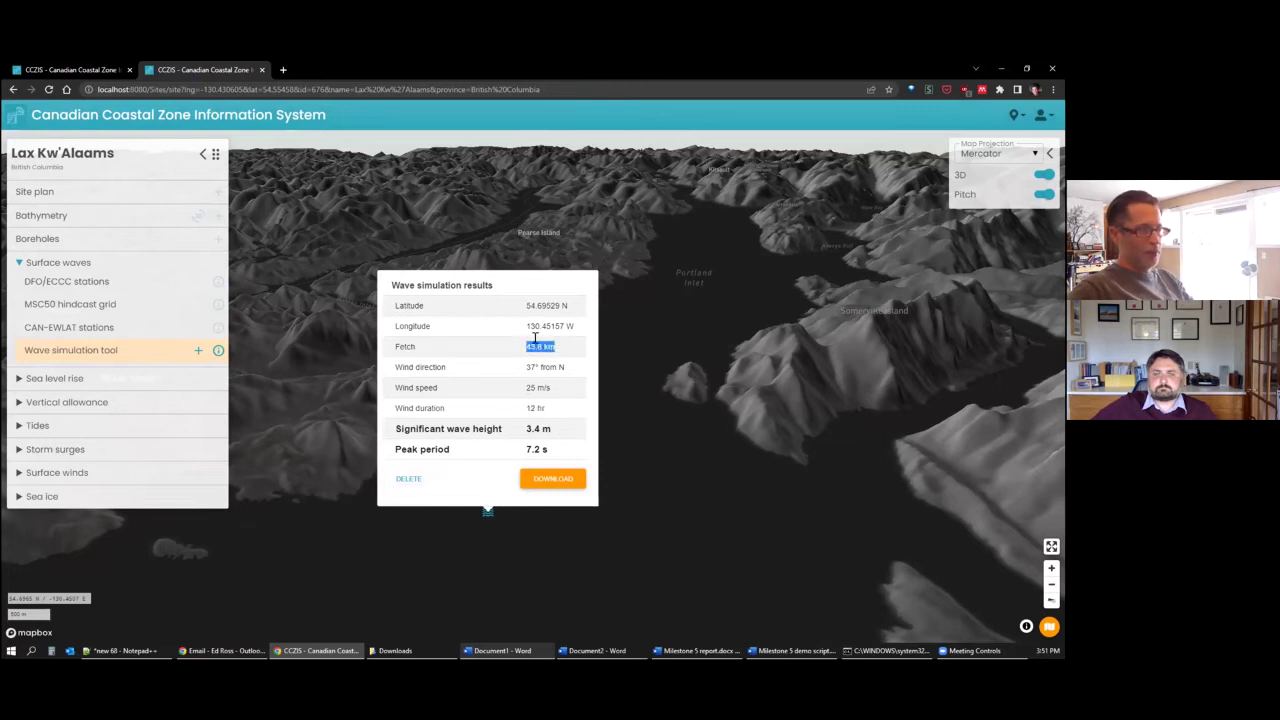
click(531, 380)
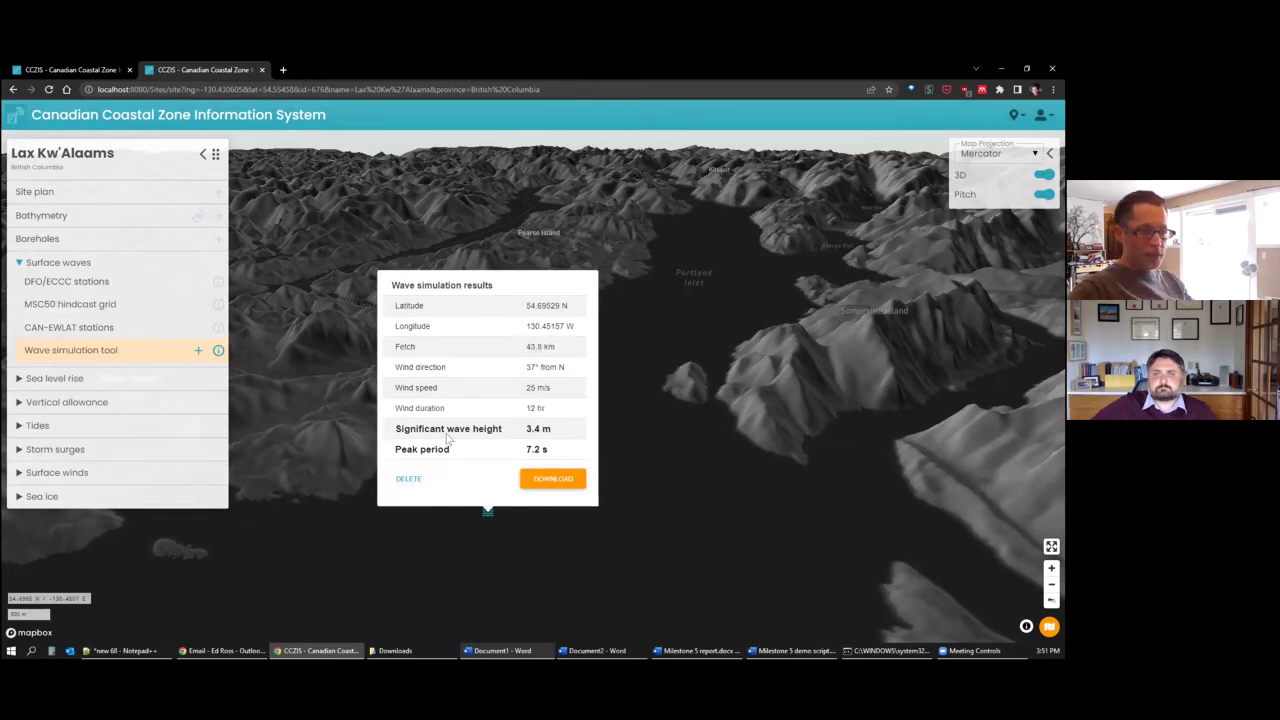
drag(524, 428, 556, 430)
click(490, 451)
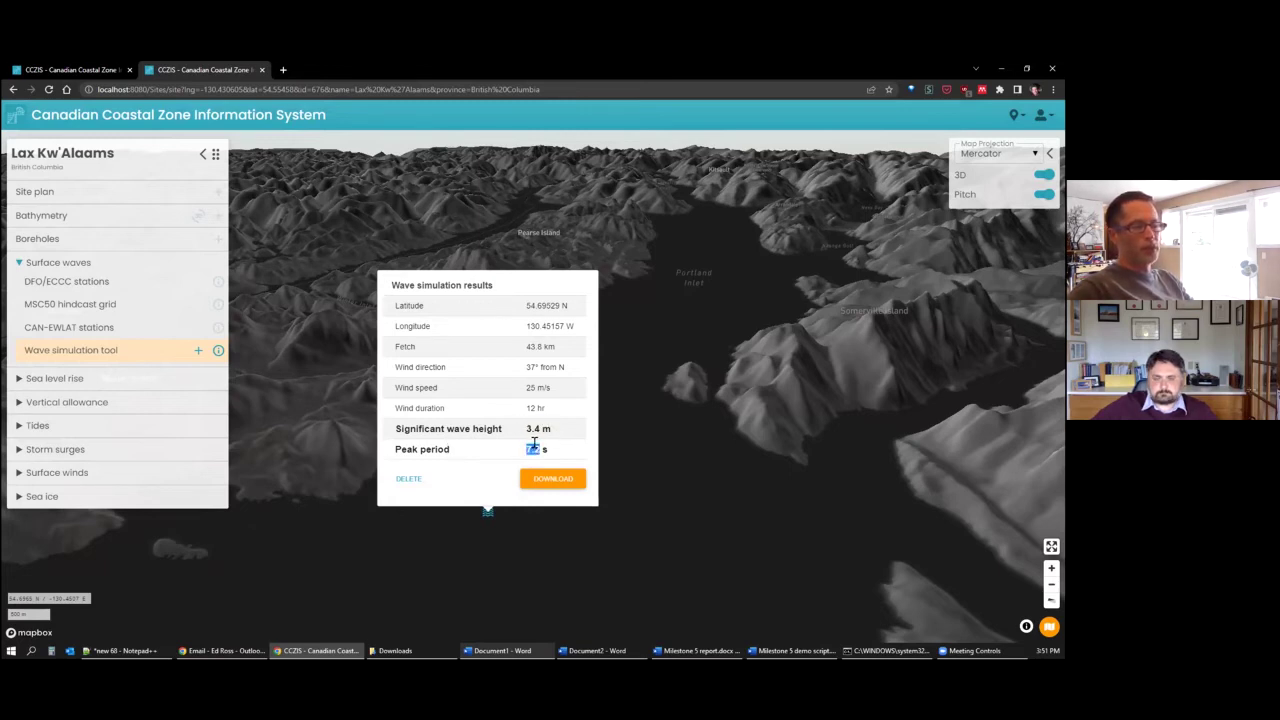
drag(394, 302, 546, 406)
click(535, 380)
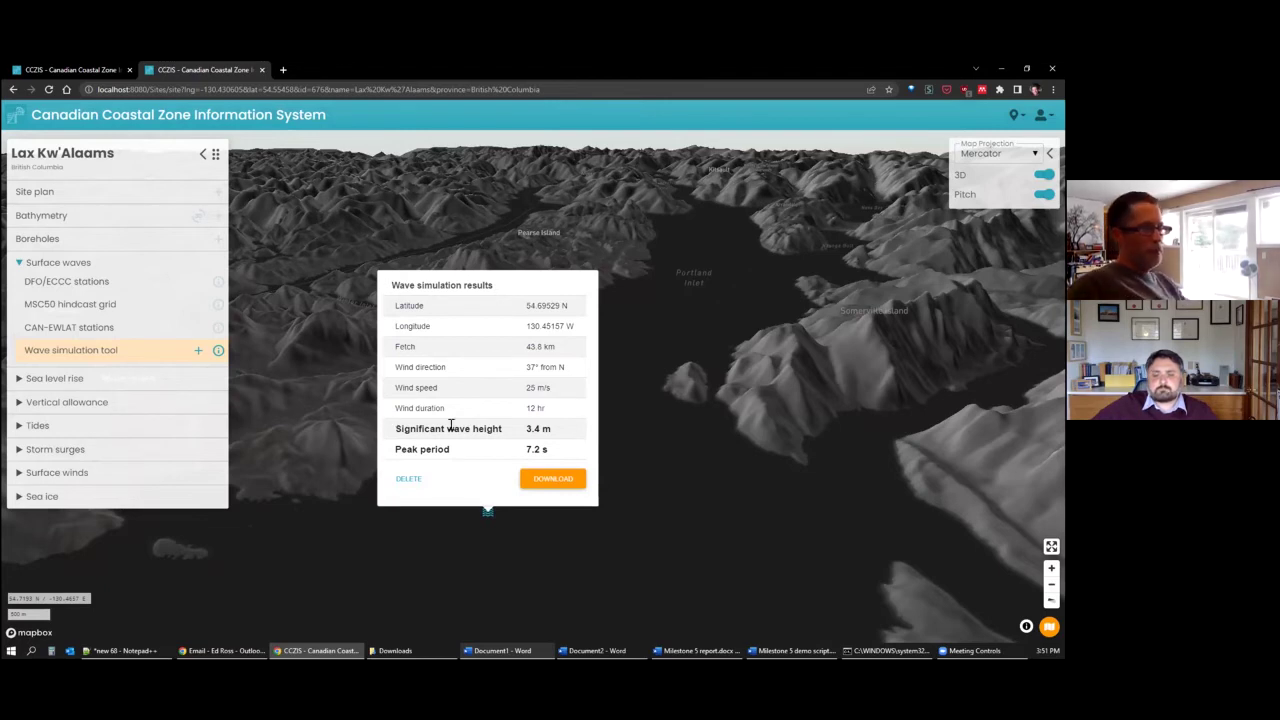
click(642, 444)
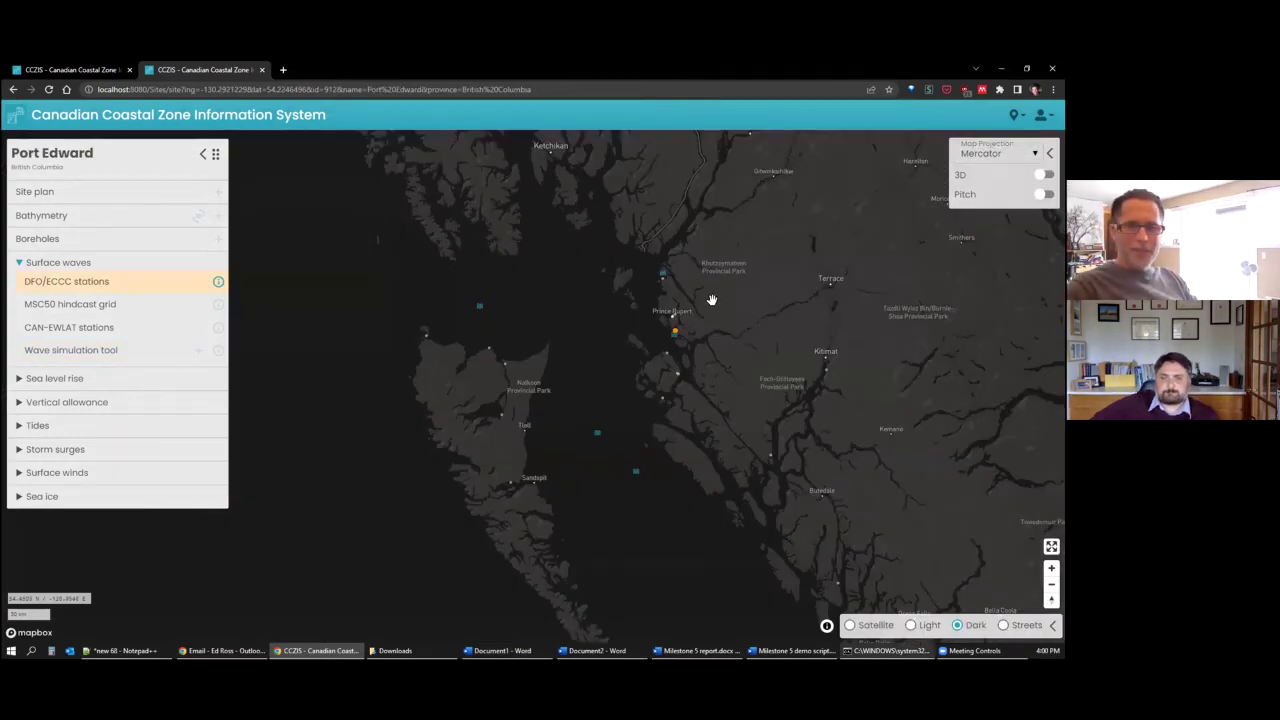
Return to Search for a Site, zoom to PEI's northern tip, and pick Seacow Pond
scroll(686, 300, down, 1)
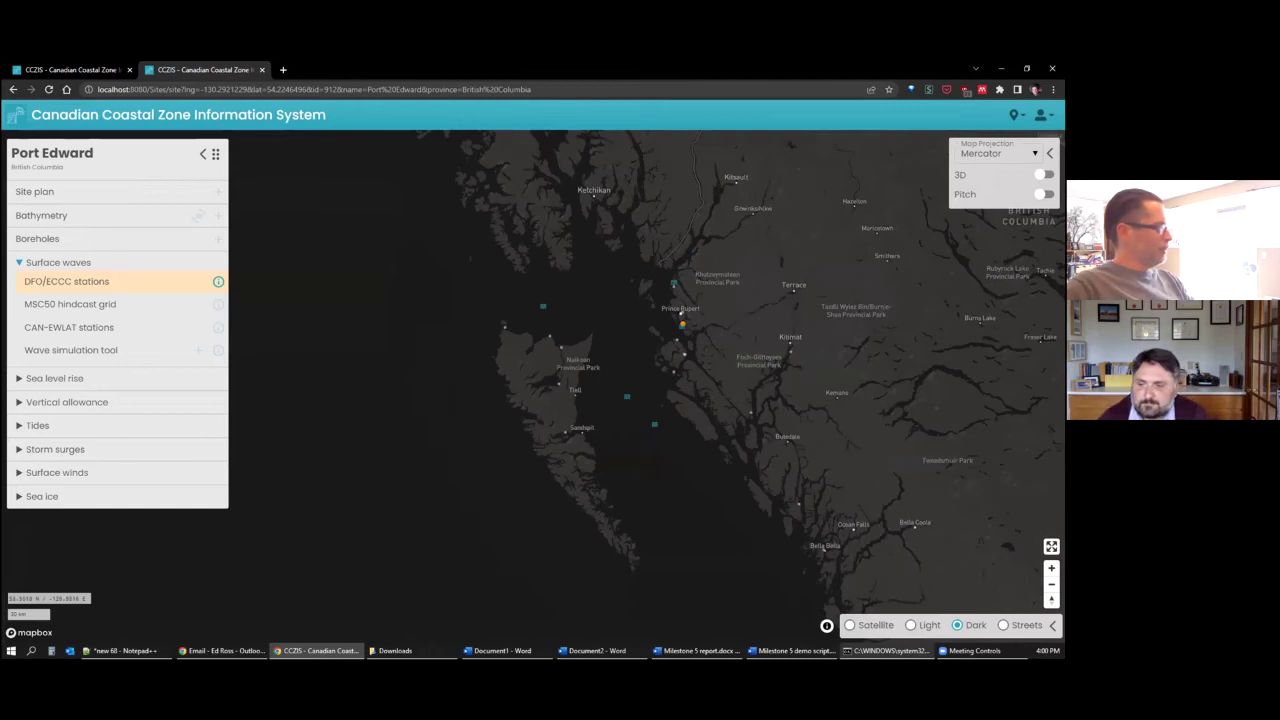
key(alt+Left)
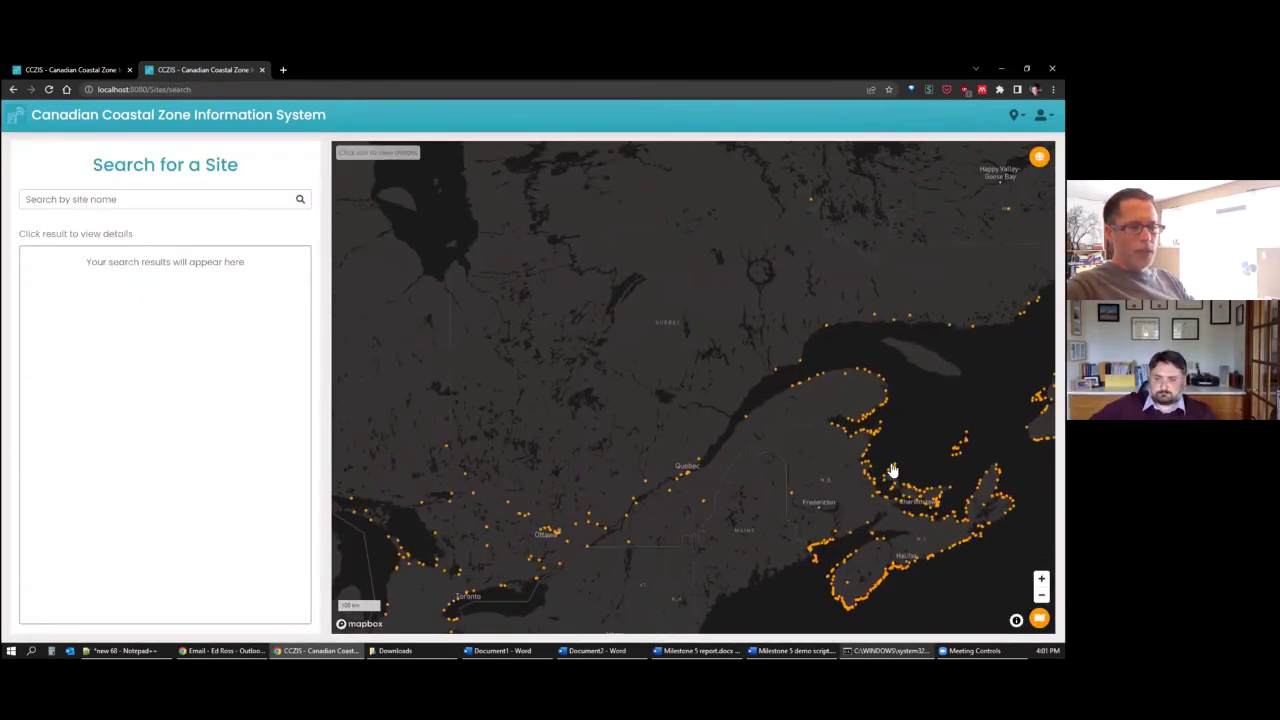
scroll(890, 441, up, 3)
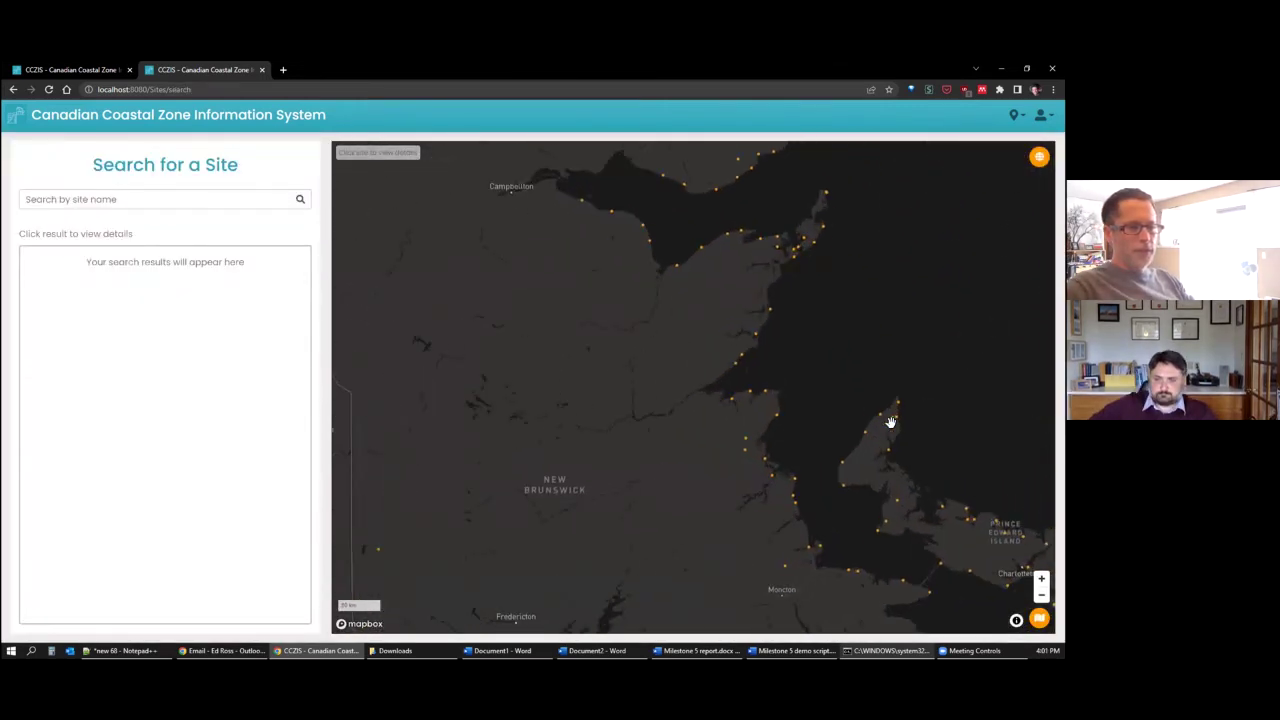
scroll(920, 375, up, 2)
scroll(892, 403, up, 3)
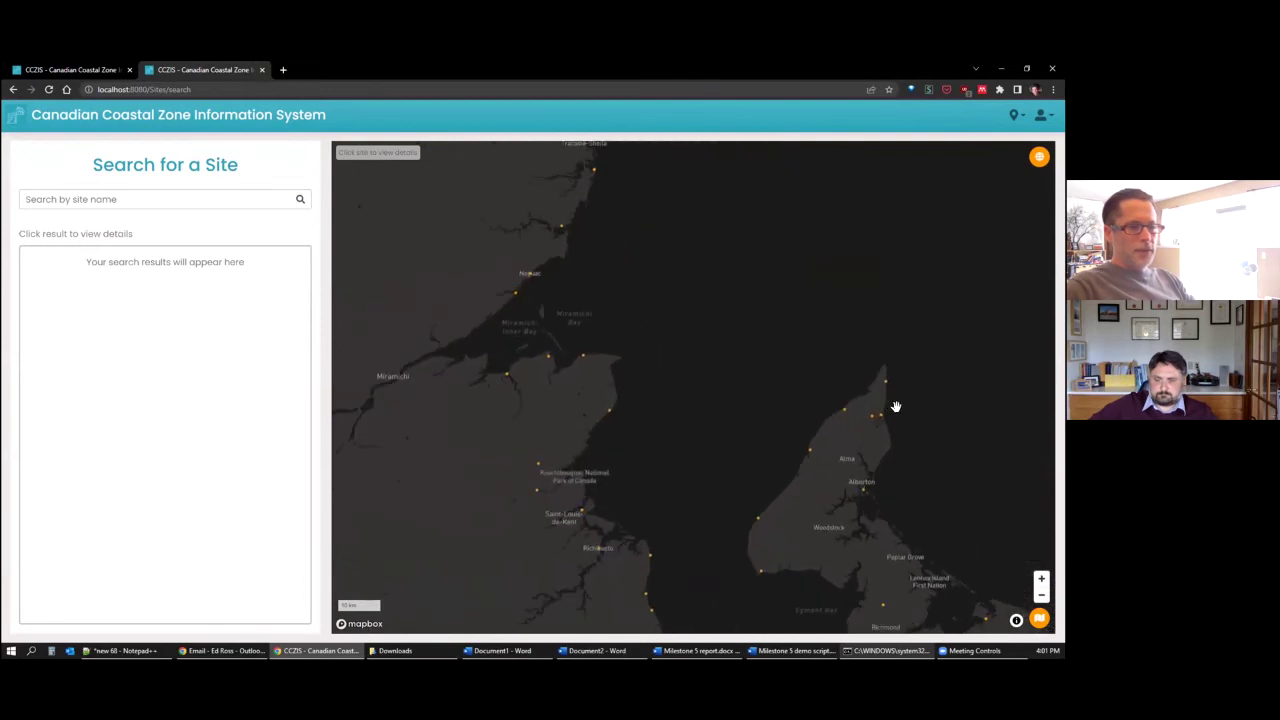
mouse_move(870, 360)
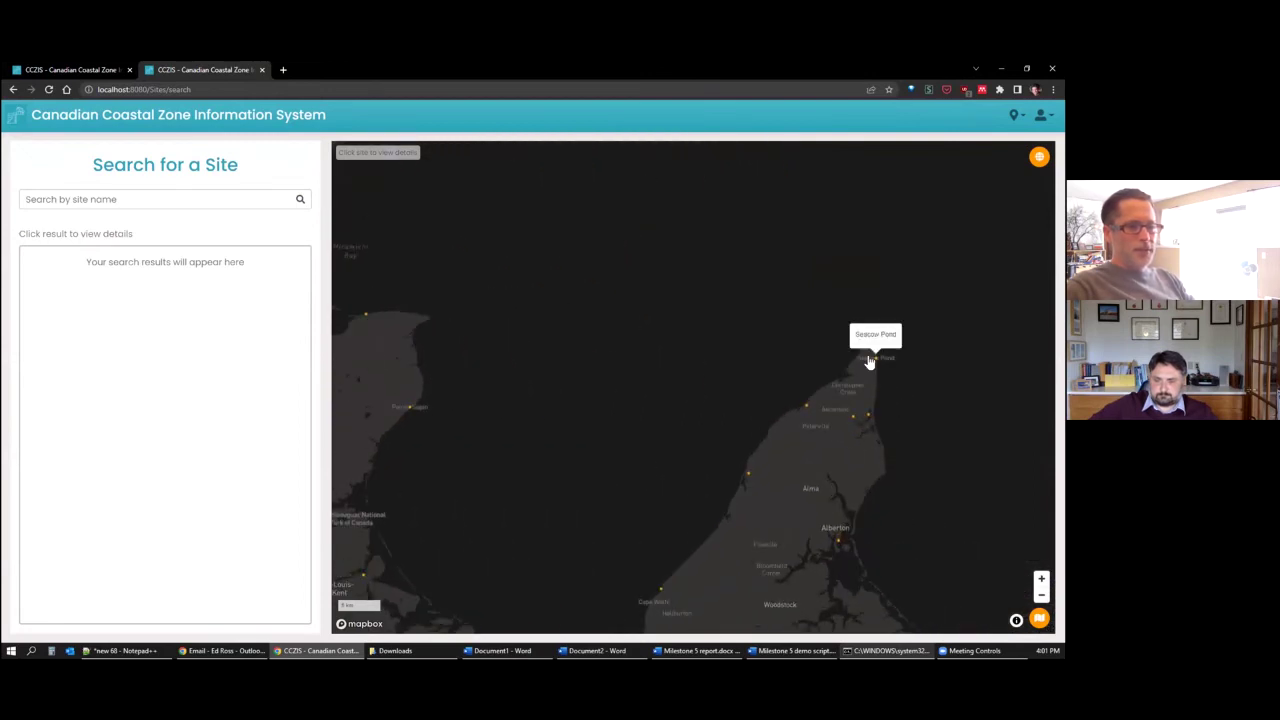
click(870, 360)
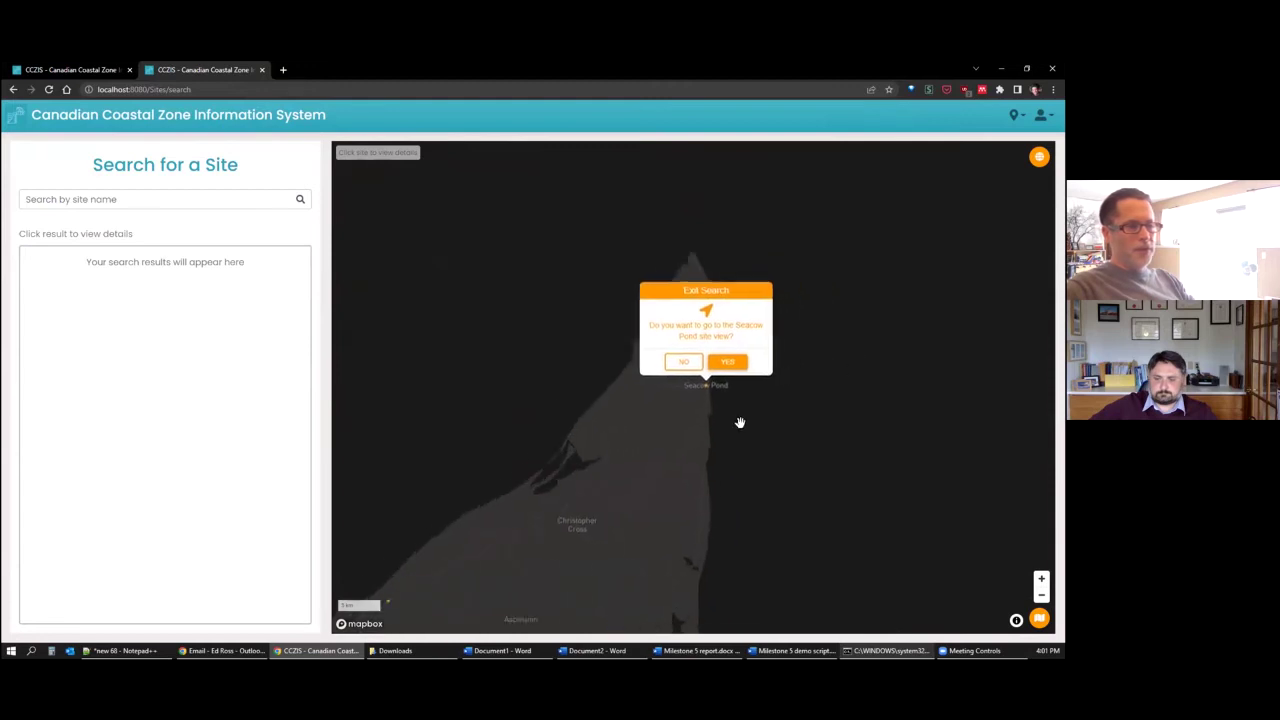
Go to the Seacow Pond site view and switch the basemap to Satellite imagery
click(715, 365)
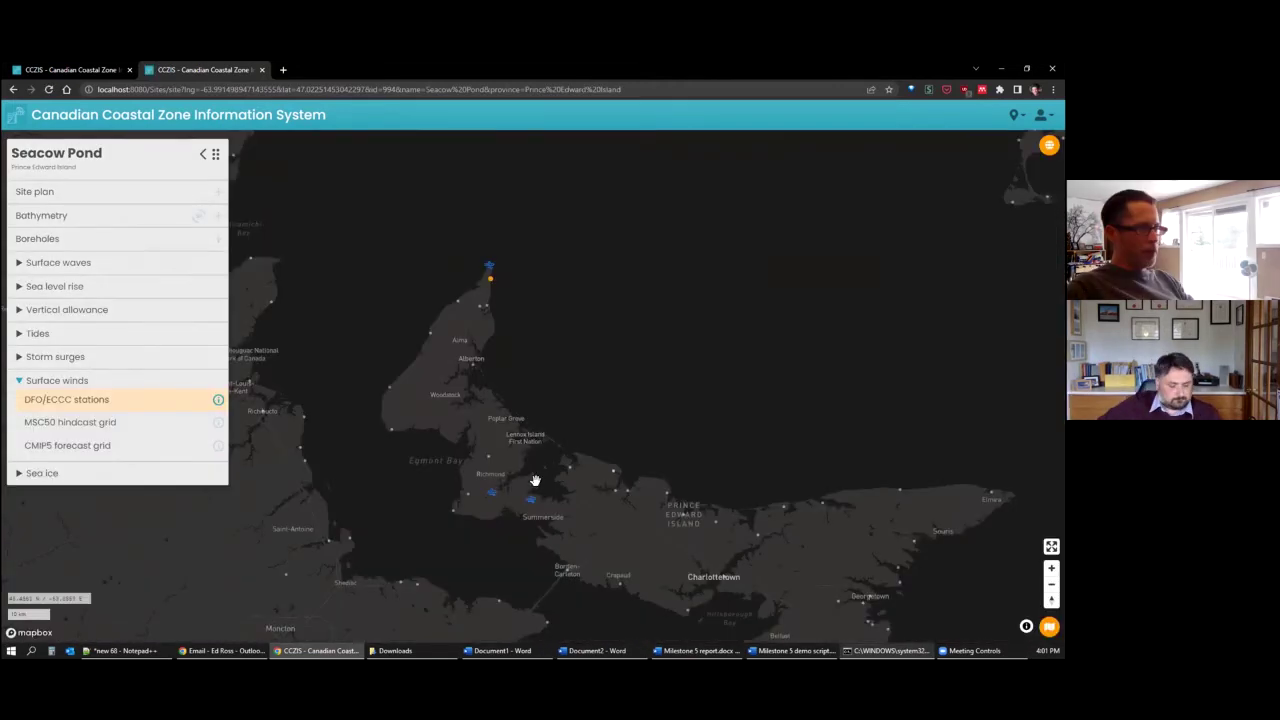
mouse_move(531, 505)
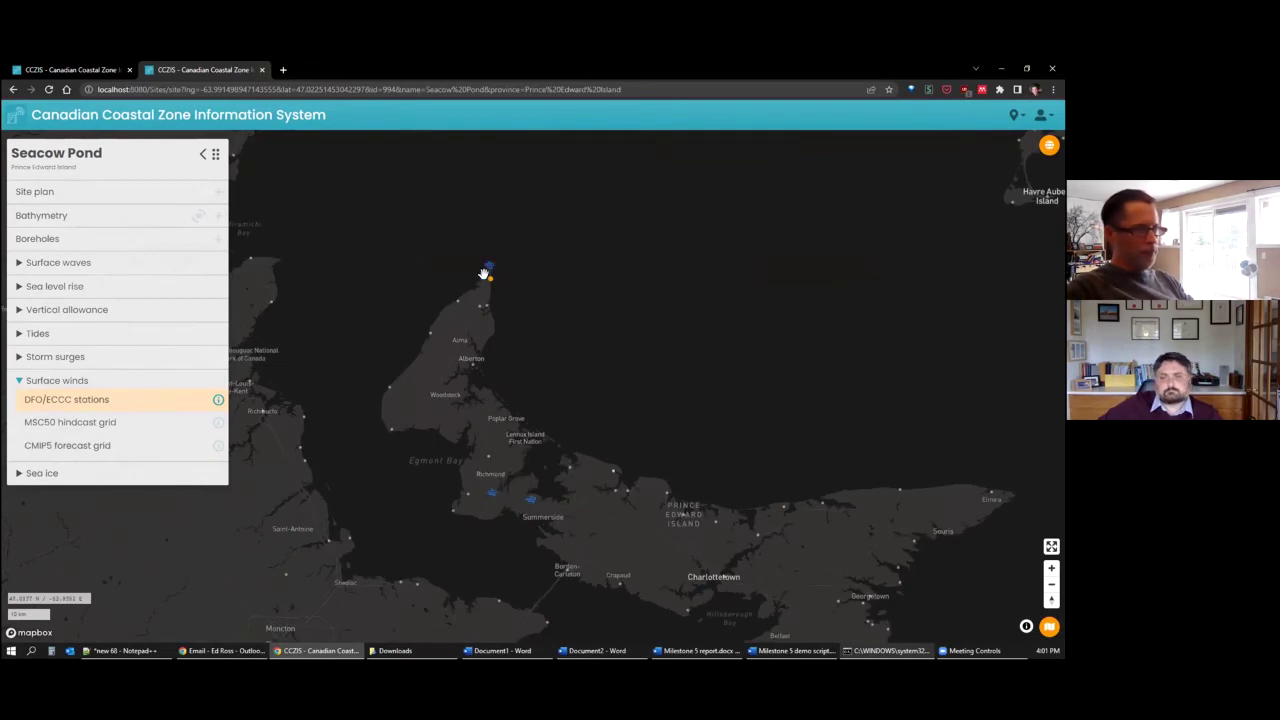
scroll(488, 267, up, 3)
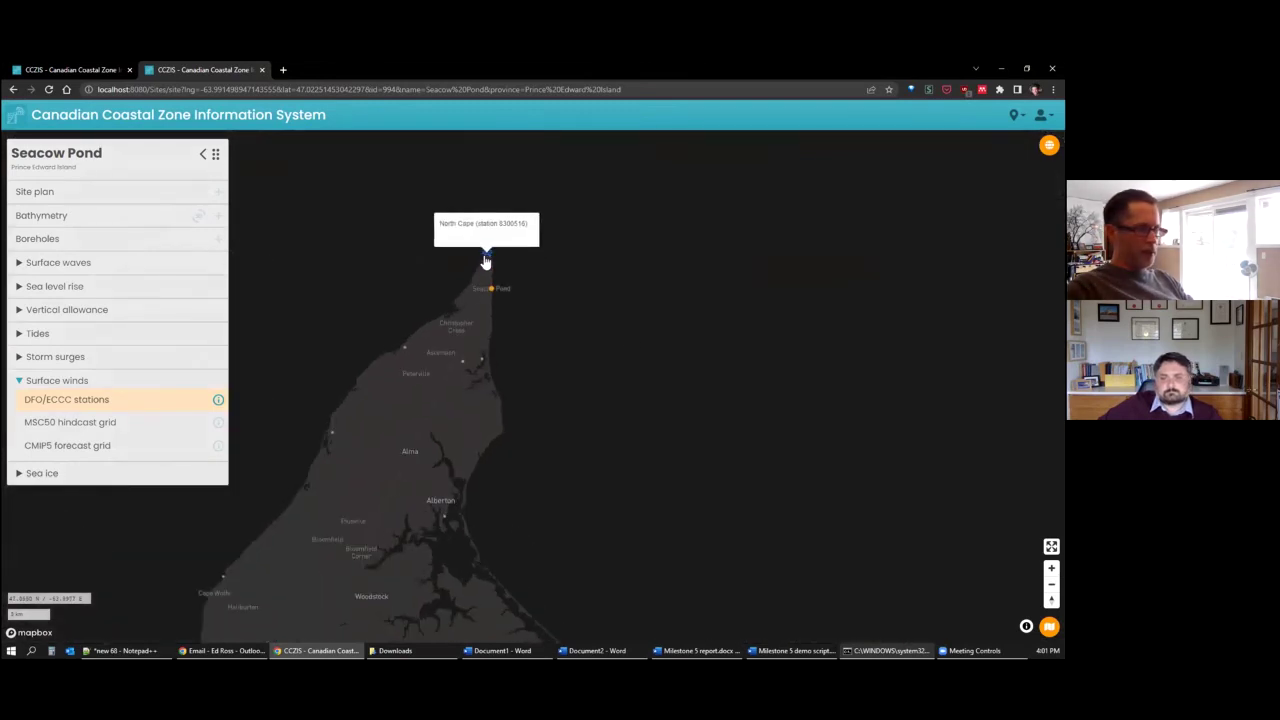
click(1049, 626)
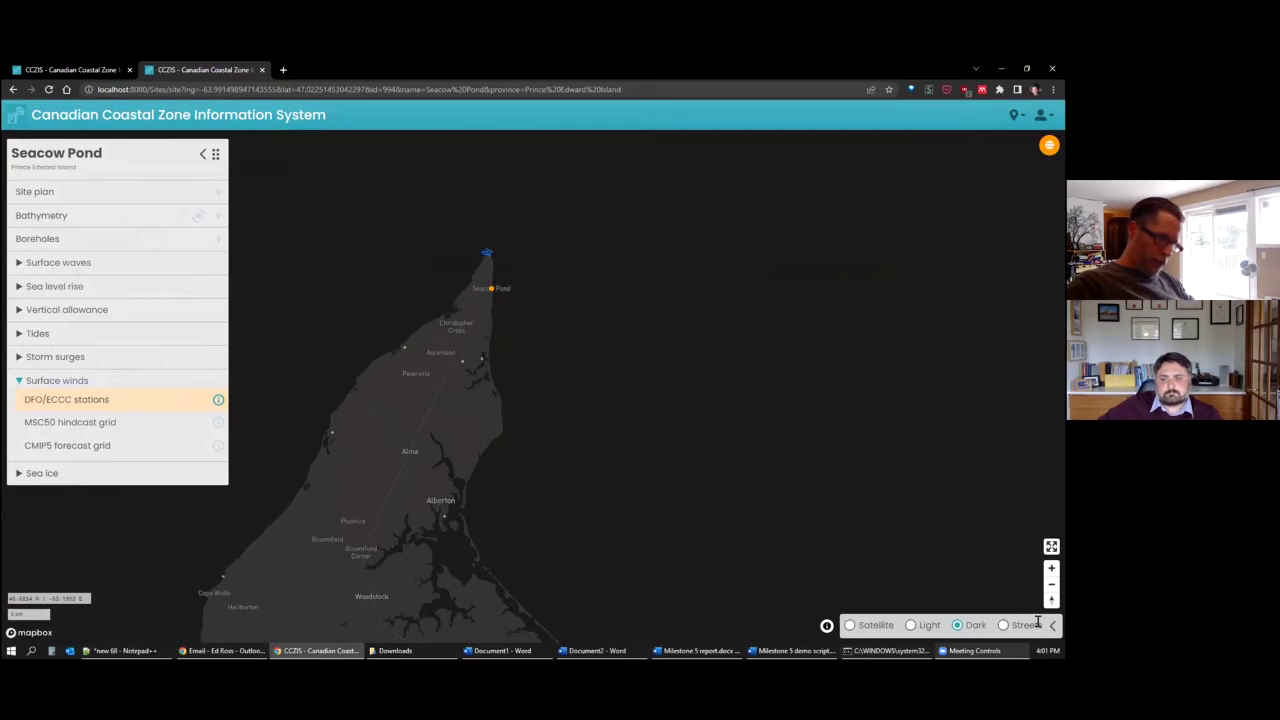
click(849, 625)
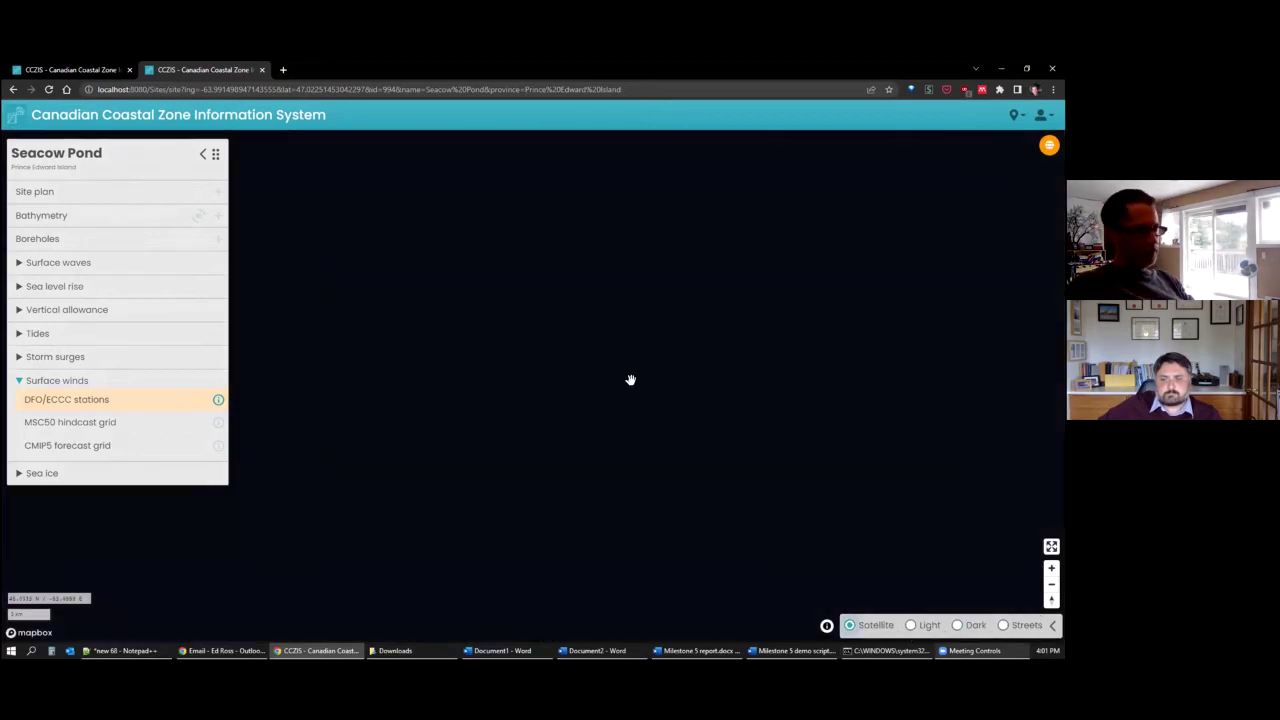
Turn on the DFO/ECCC surface wind stations and zoom in on the North Cape station
scroll(474, 235, up, 3)
scroll(480, 230, up, 4)
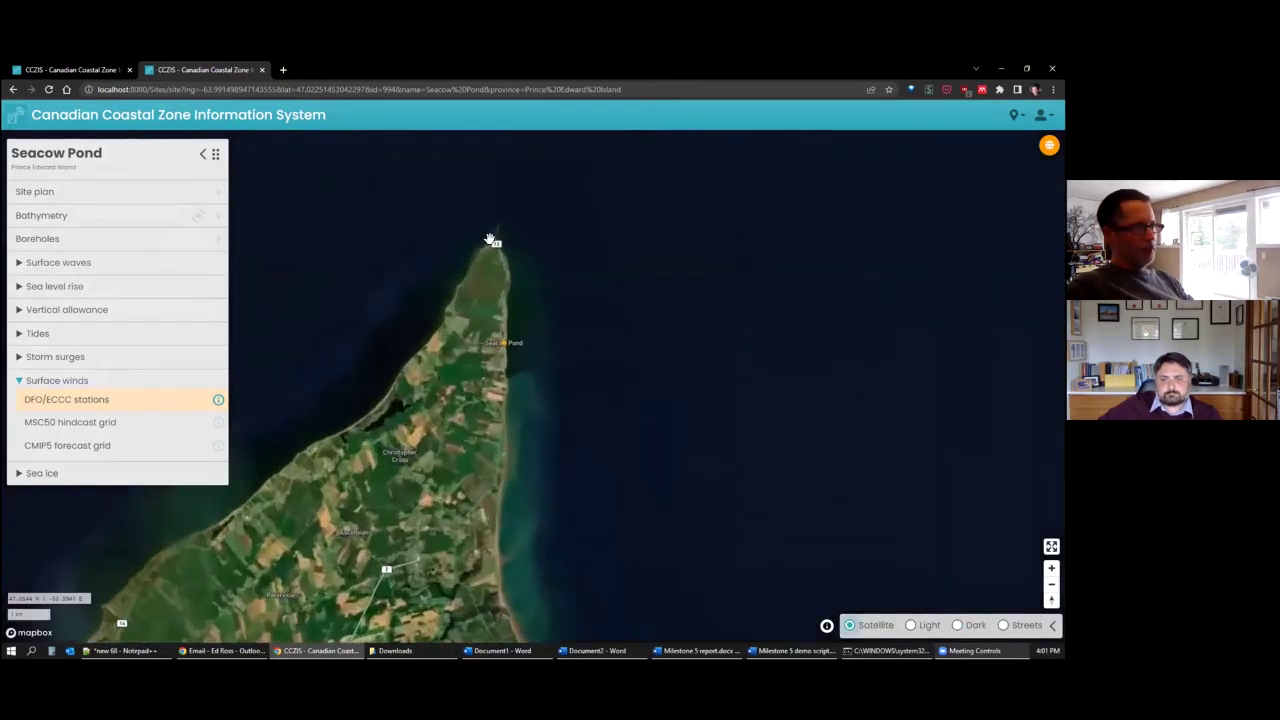
click(157, 399)
scroll(514, 192, up, 3)
scroll(514, 184, up, 5)
scroll(598, 338, up, 3)
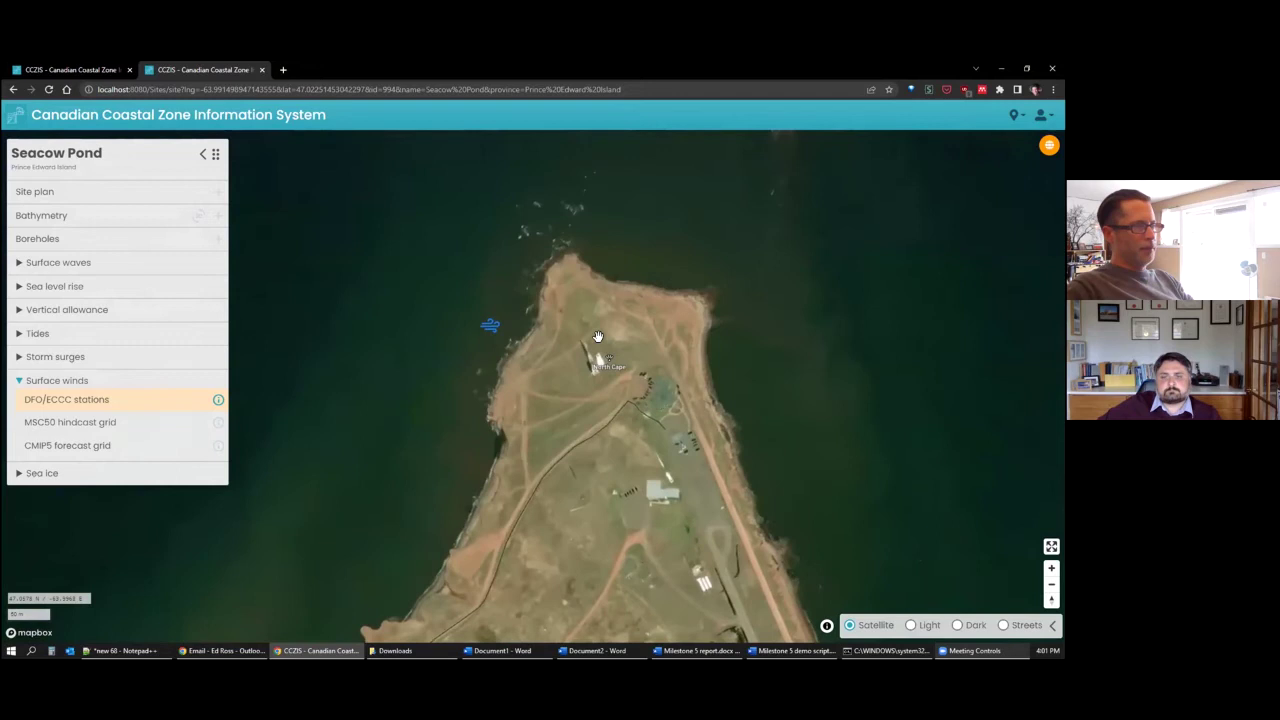
mouse_move(553, 328)
mouse_down()
mouse_move(611, 362)
mouse_move(626, 403)
mouse_up()
mouse_move(531, 446)
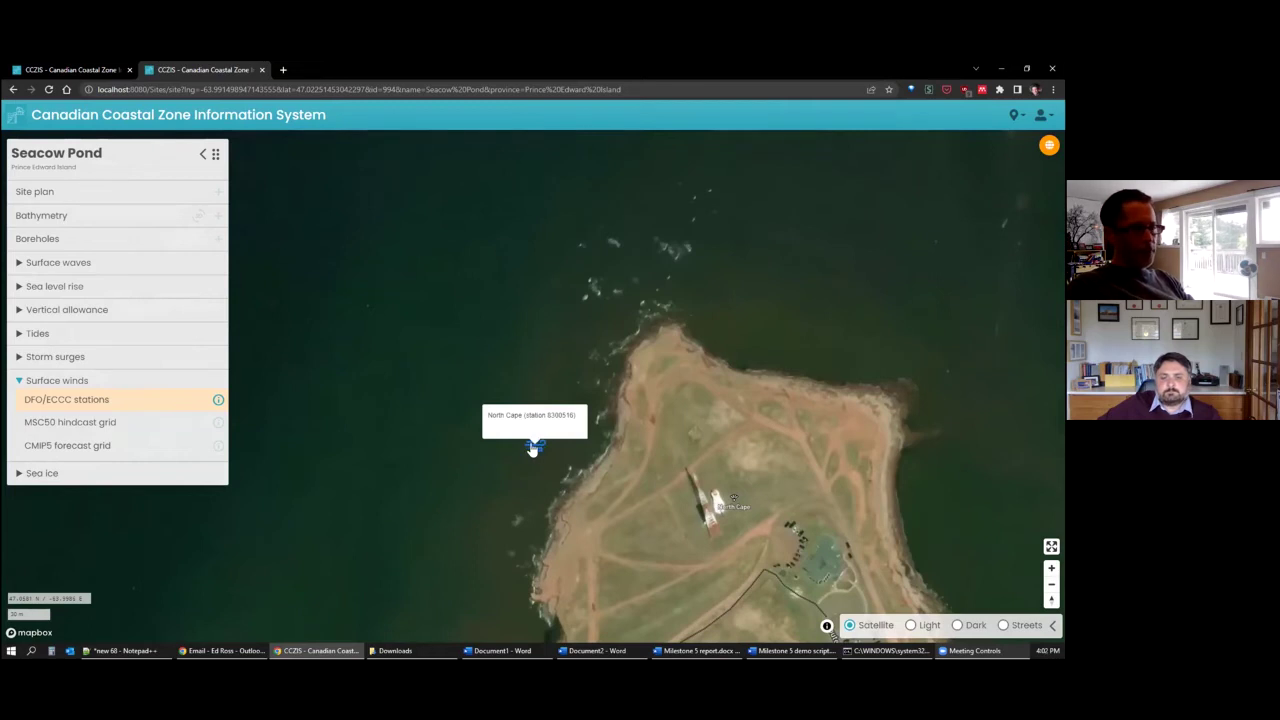
Open the North Cape station 8300516 wind statistics and highlight its 27.3 years of data
click(534, 447)
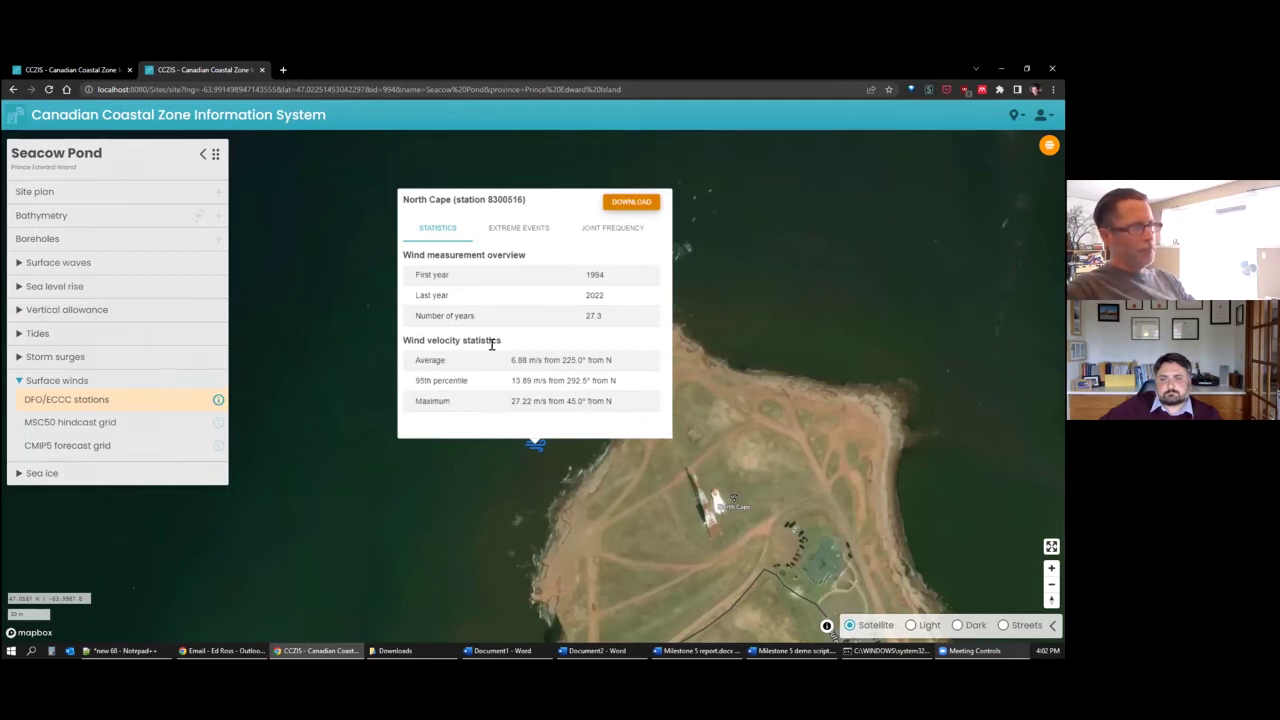
double_click(594, 316)
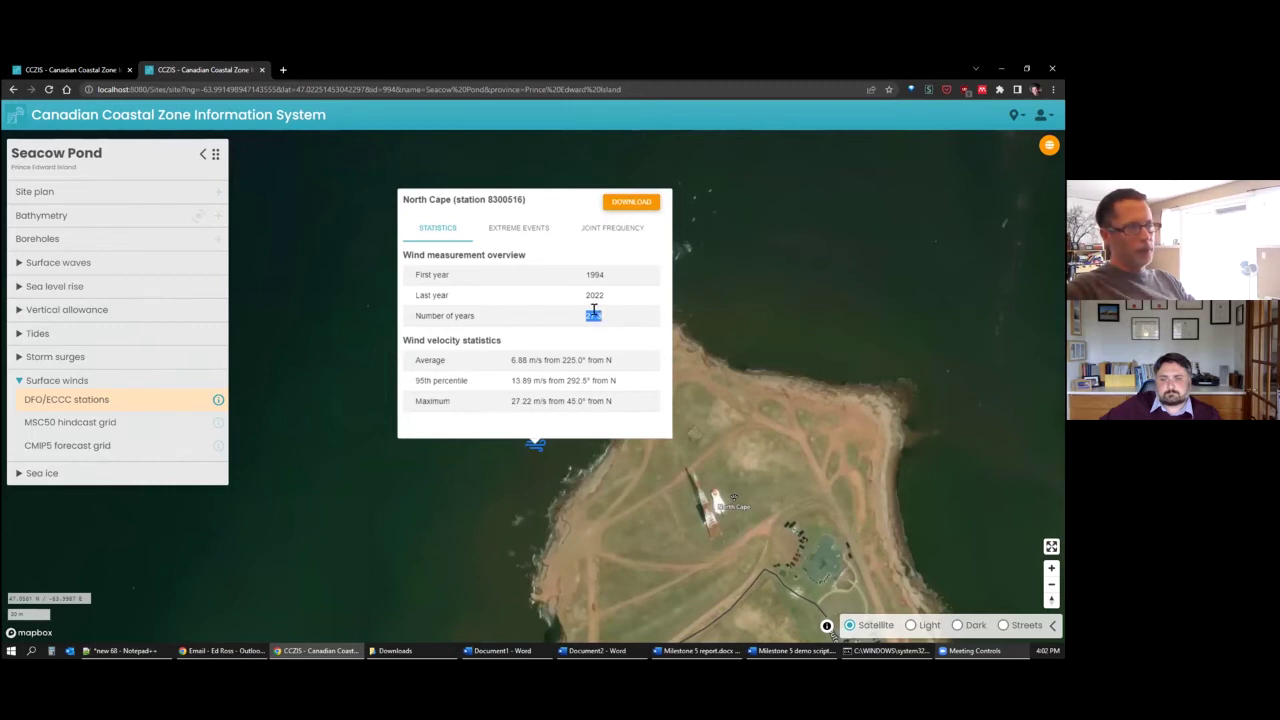
click(594, 311)
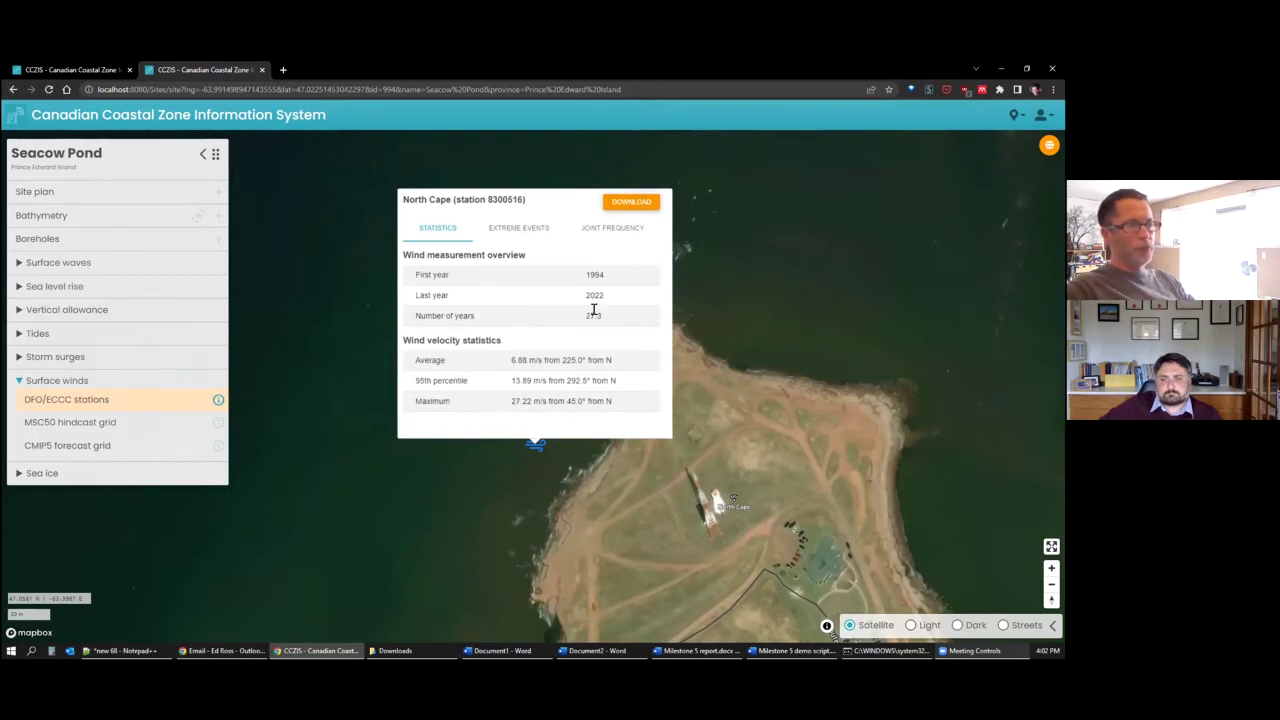
Review North Cape's extreme wind events, highlighting the 60.0 direction of the 1994-03-04 event
click(520, 241)
scroll(595, 292, down, 3)
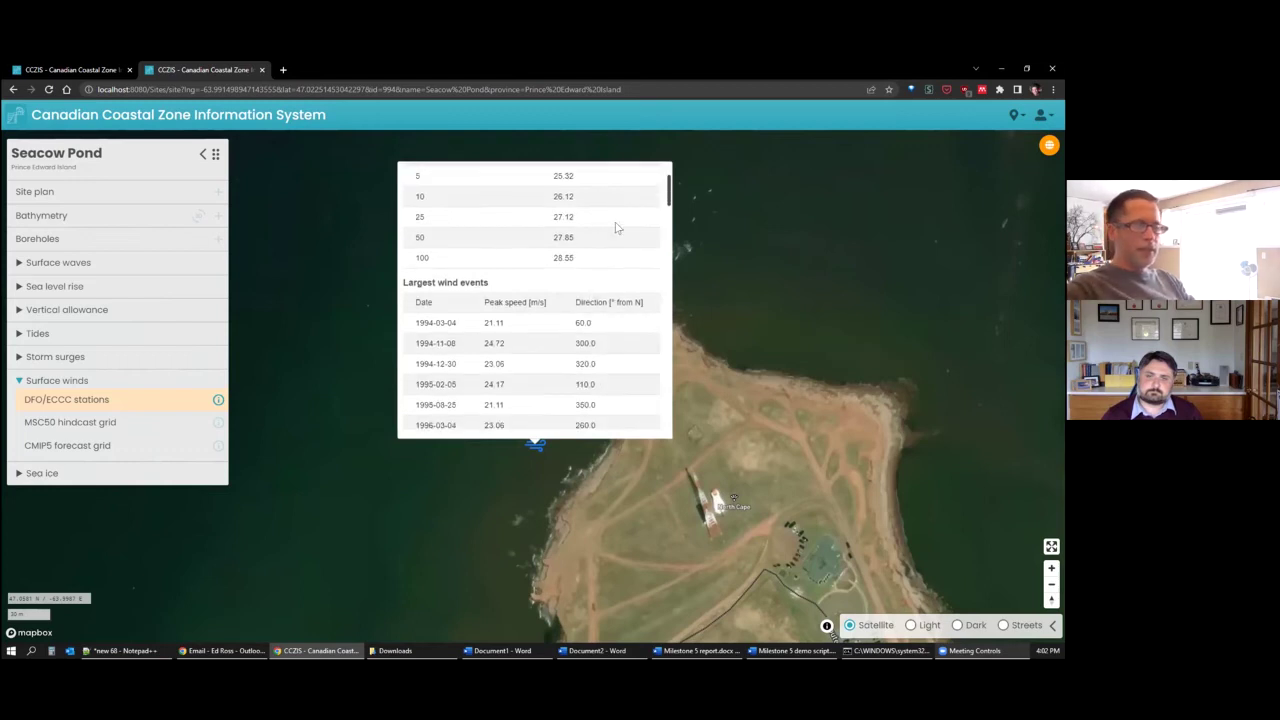
drag(669, 190, 670, 202)
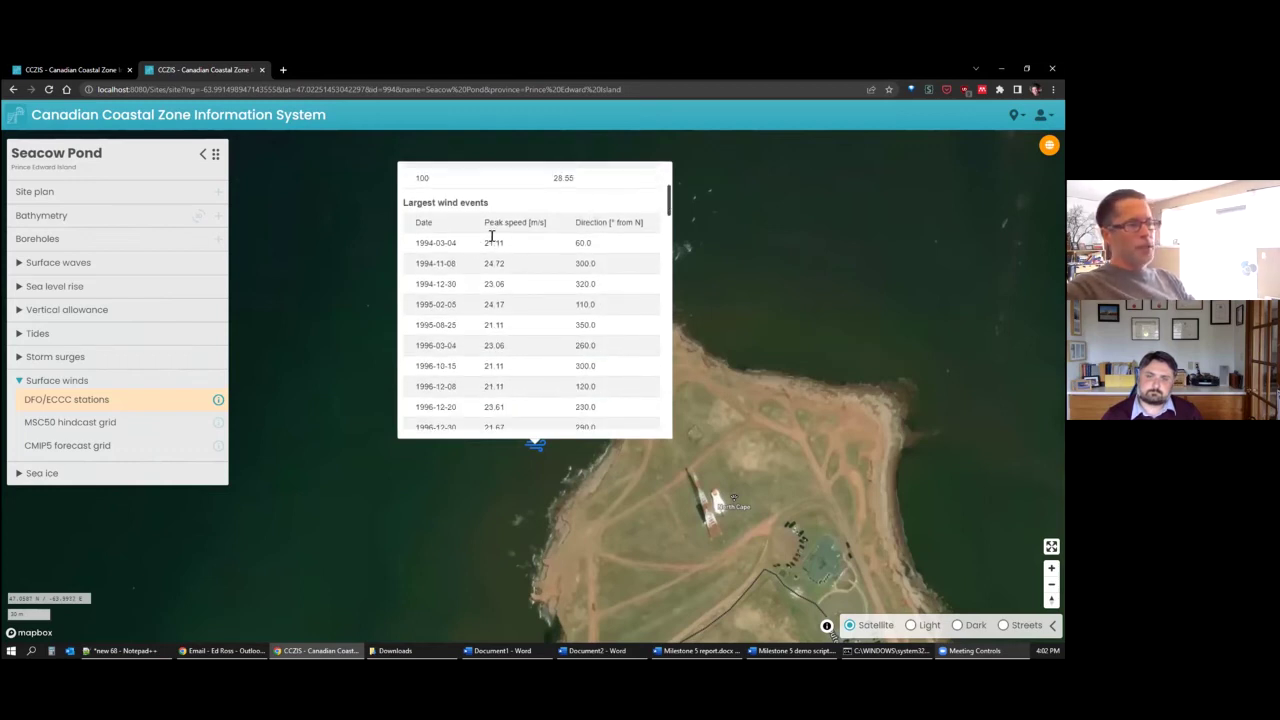
double_click(584, 241)
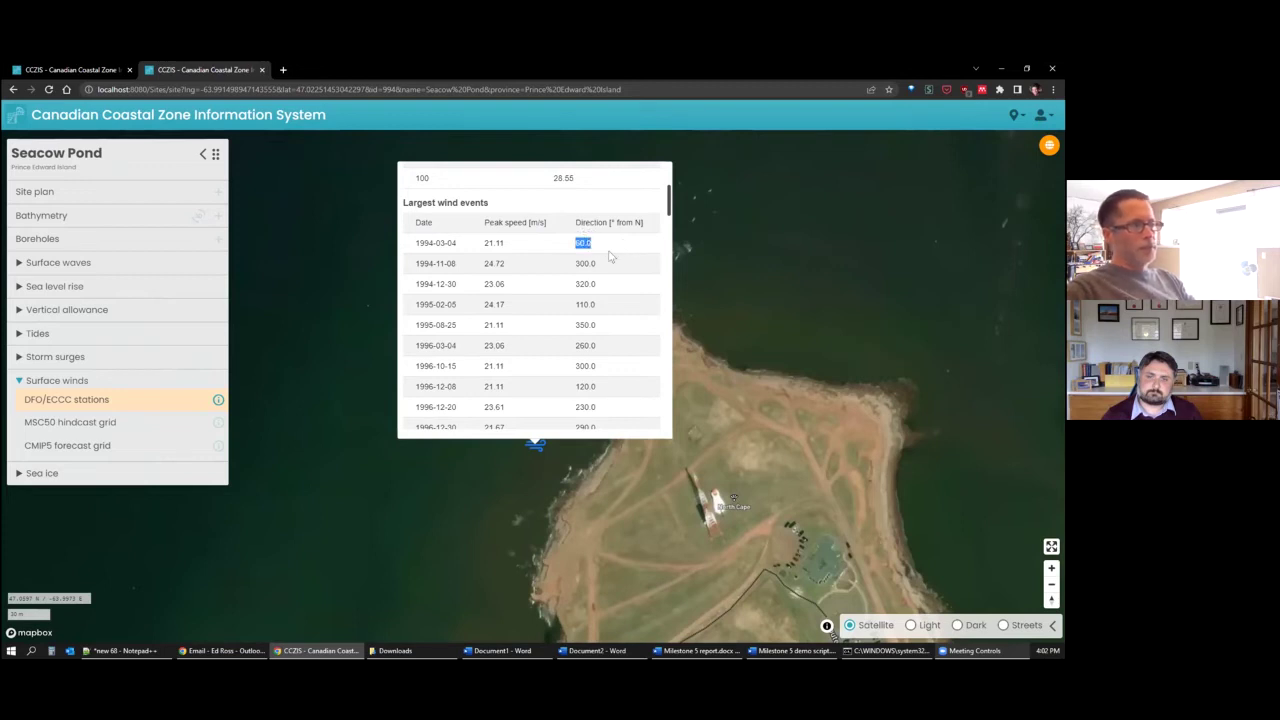
scroll(612, 257, up, 1)
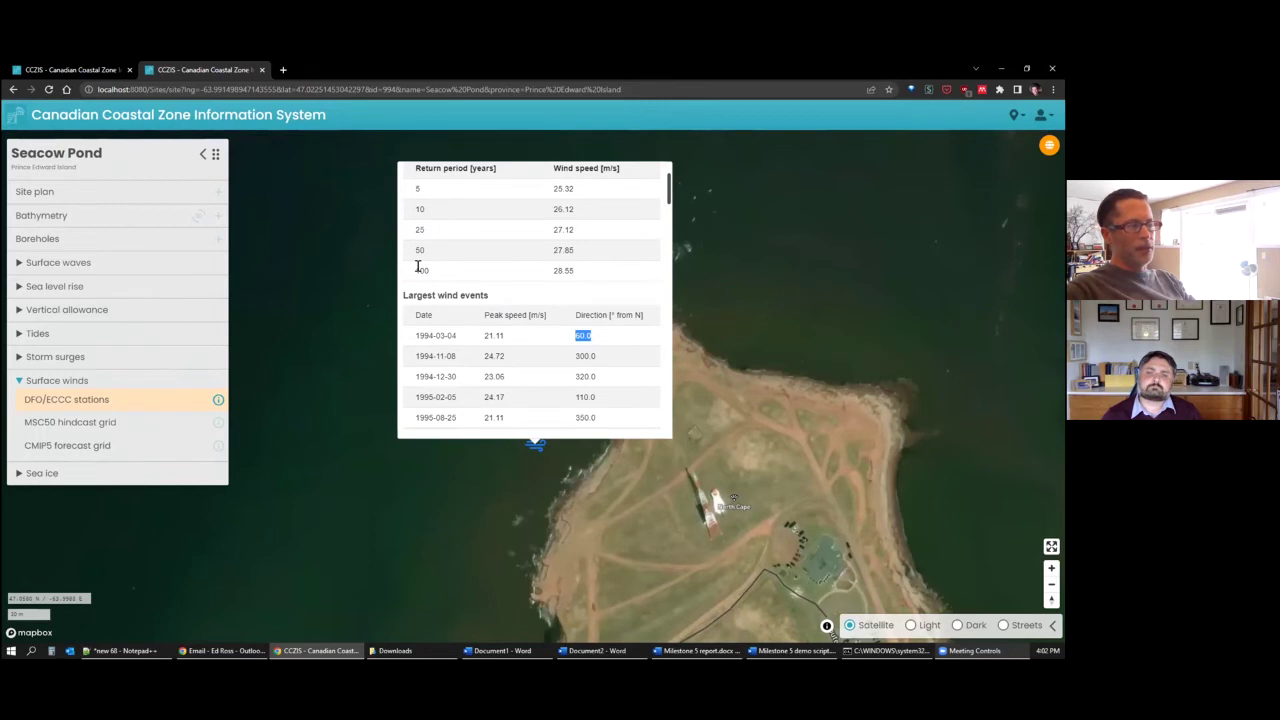
scroll(483, 281, up, 2)
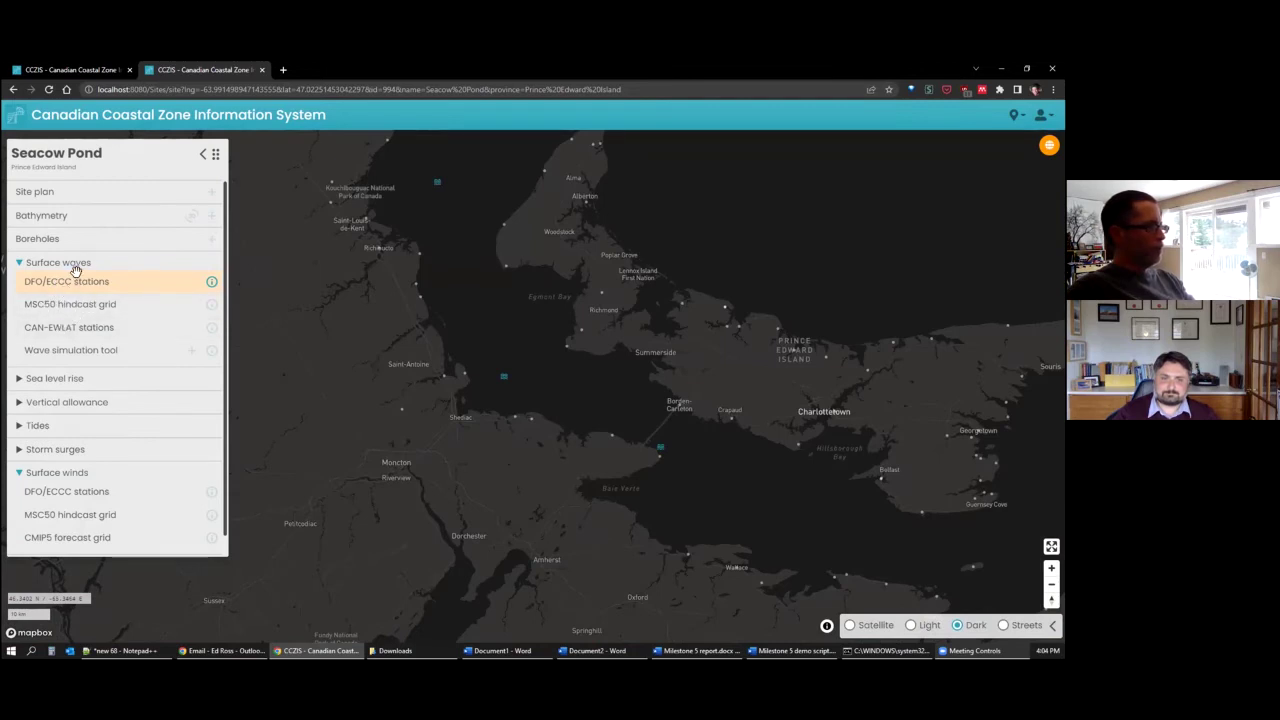
Collapse Surface waves and Surface winds, expand Sea ice, and add the CIS sea ice history layer
click(80, 261)
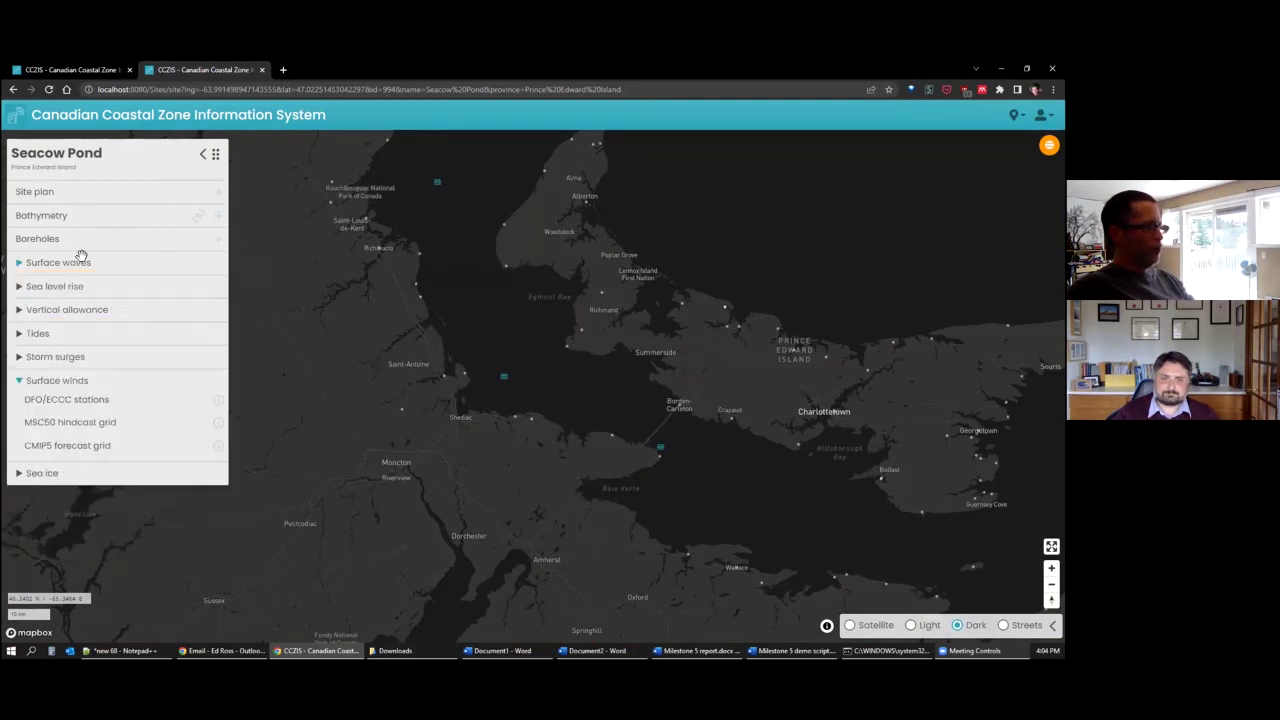
click(35, 360)
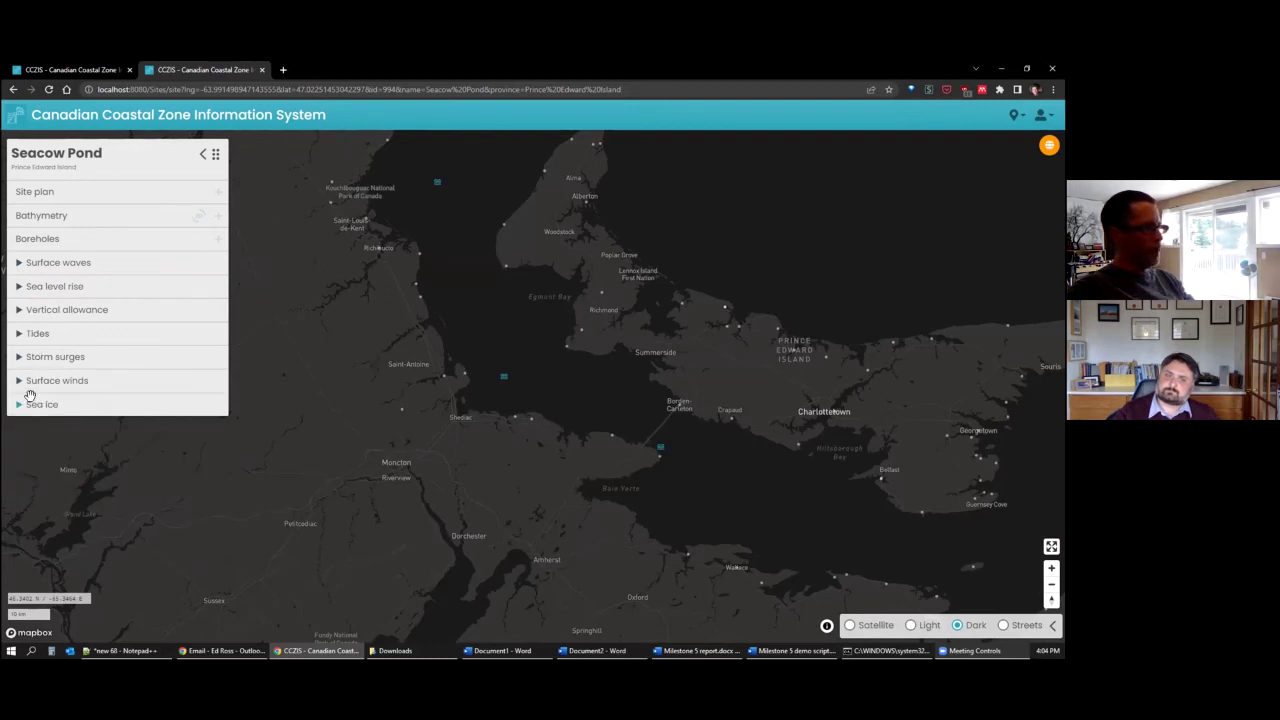
click(35, 400)
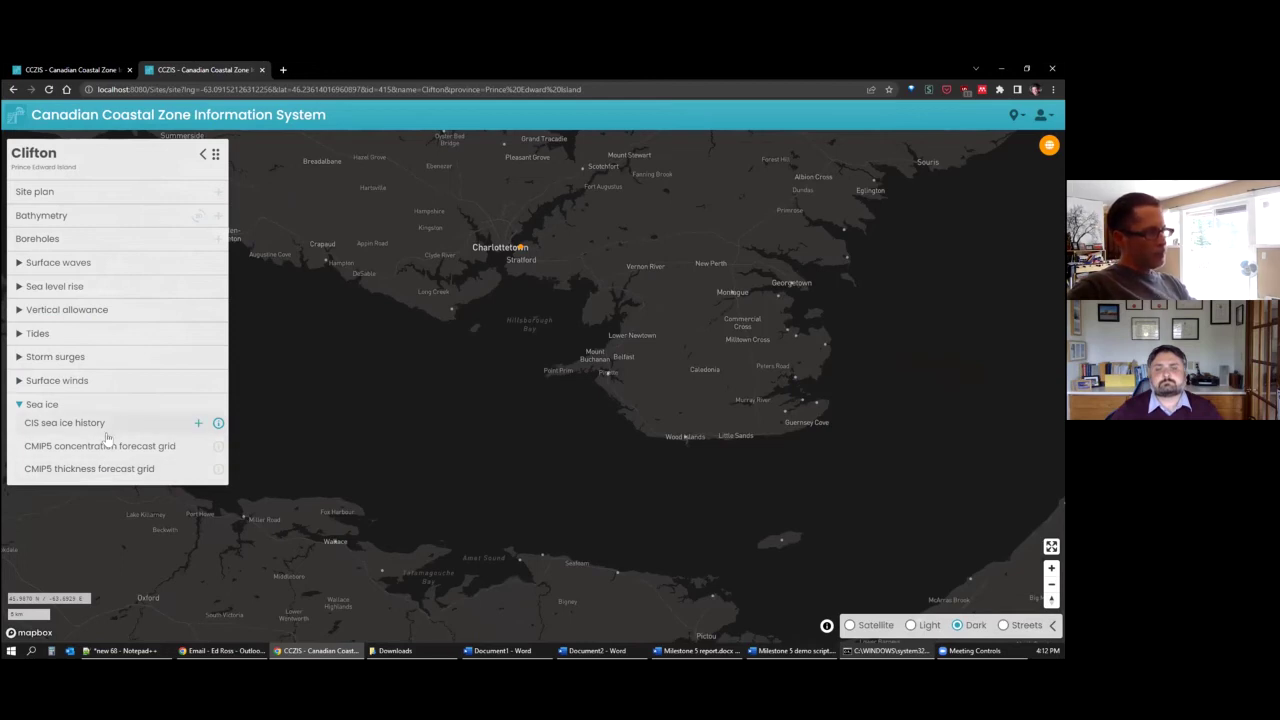
click(197, 423)
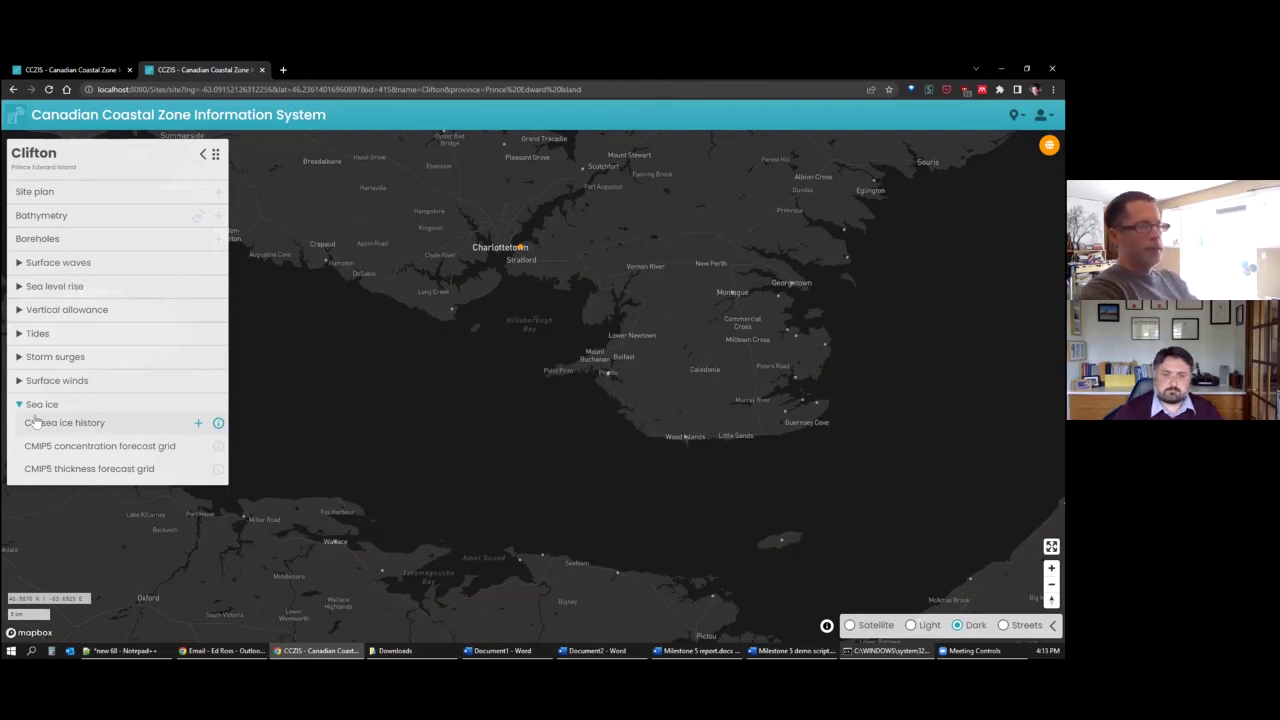
Query CIS sea ice statistics at a point south of Charlottetown, then dismiss the result
click(175, 426)
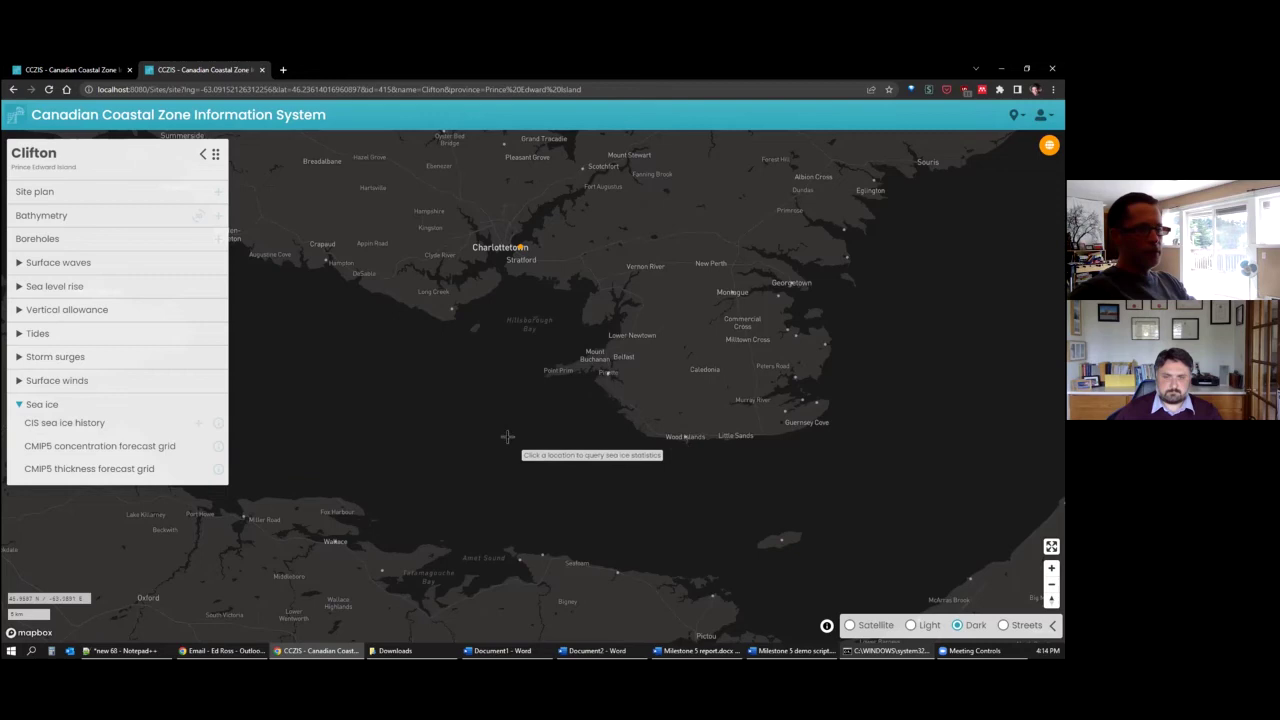
click(408, 363)
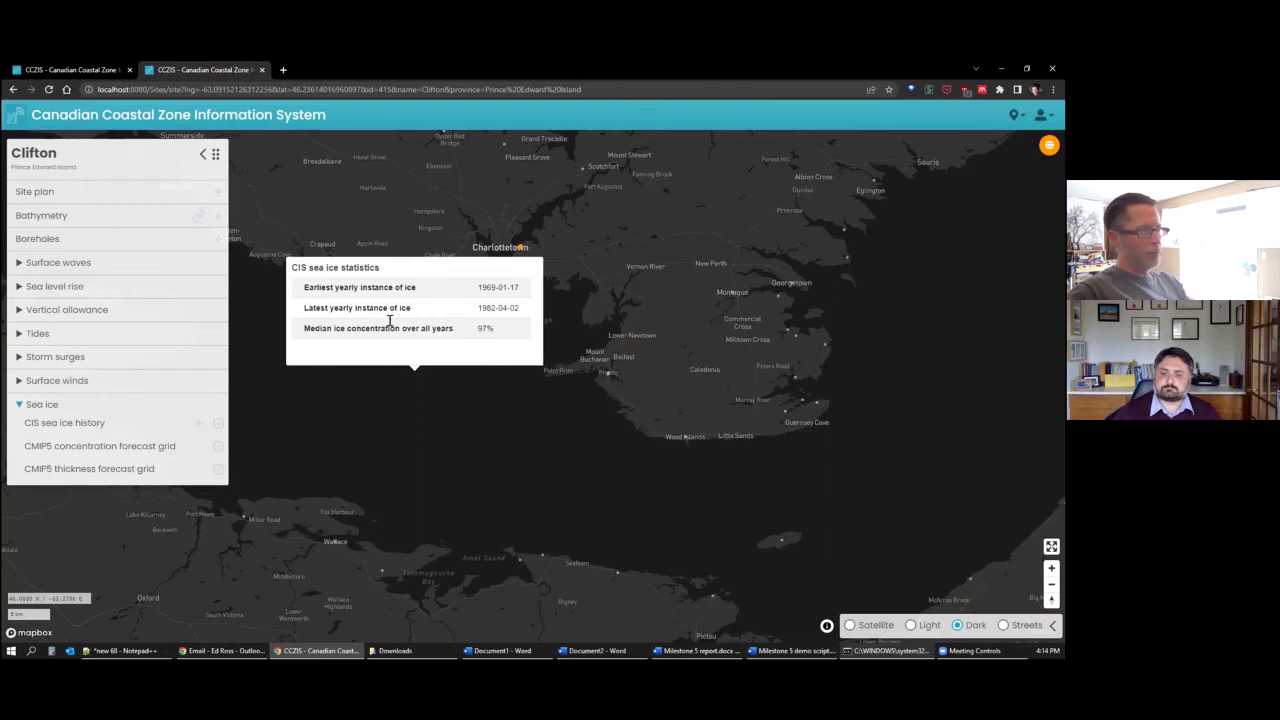
scroll(402, 388, down, 3)
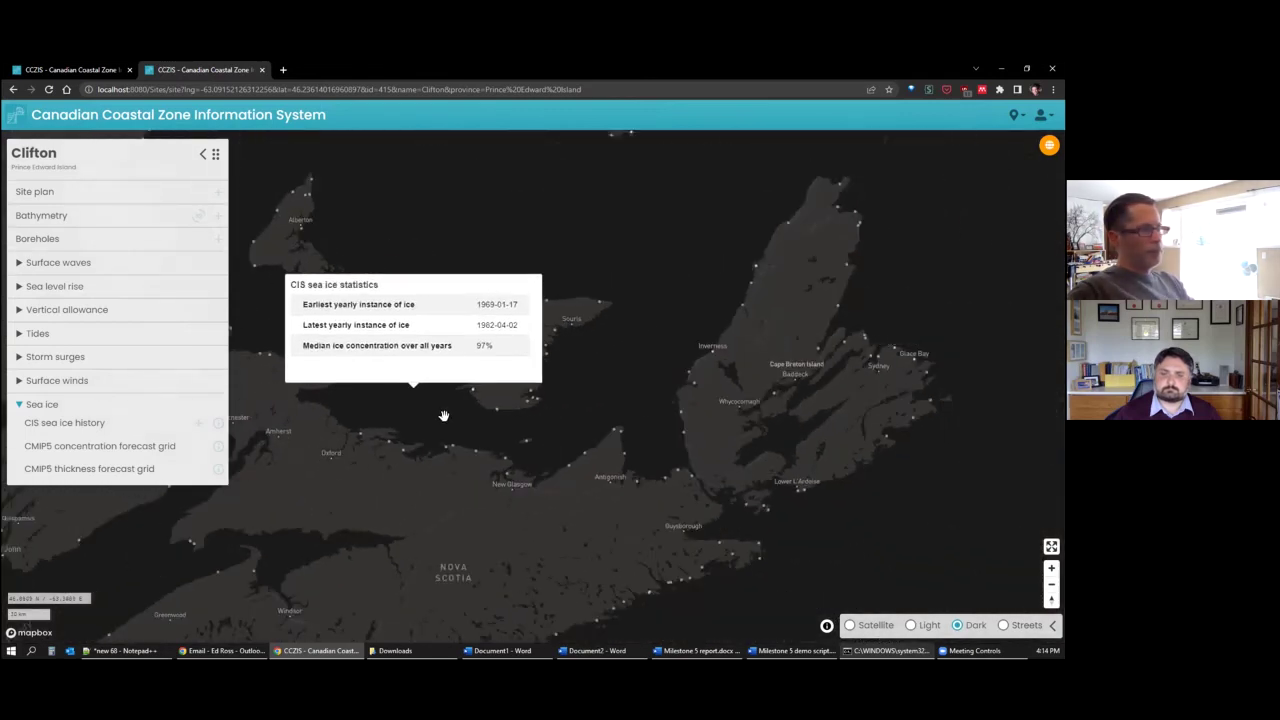
click(429, 408)
Query sea ice statistics in the Gulf north of PEI, then show the CMIP5 concentration grid description
scroll(509, 285, down, 3)
click(509, 285)
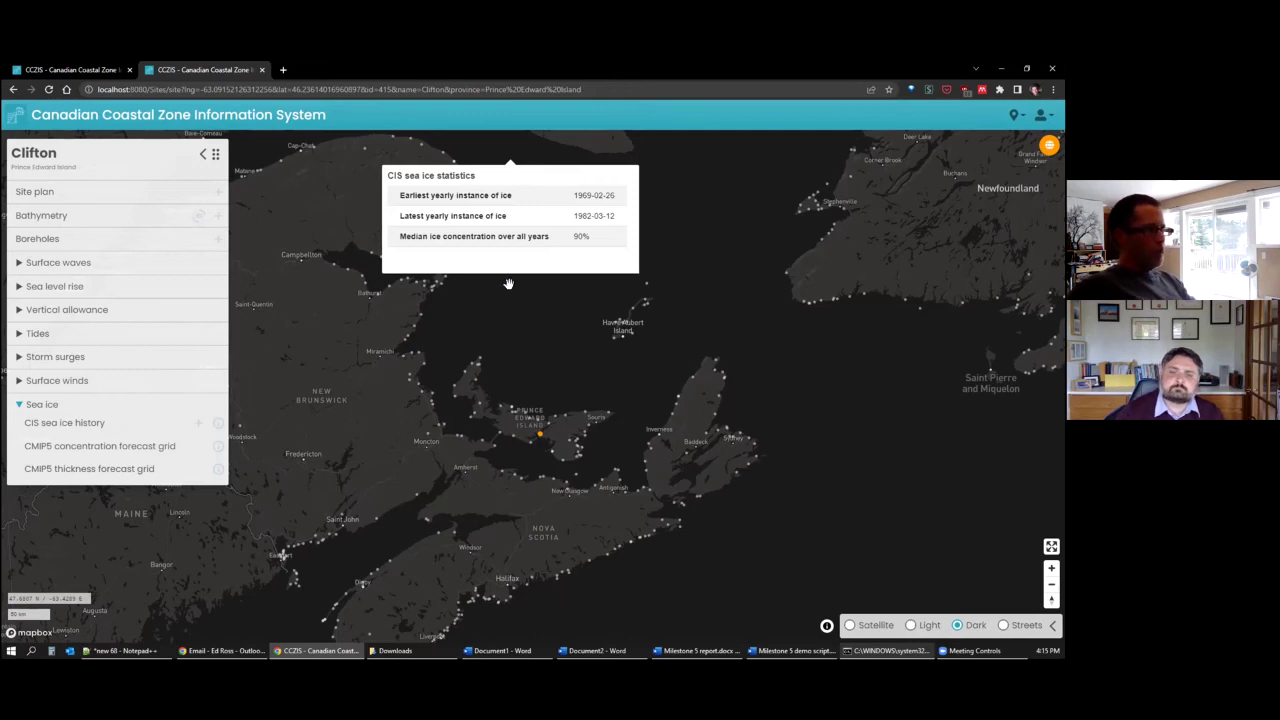
click(509, 285)
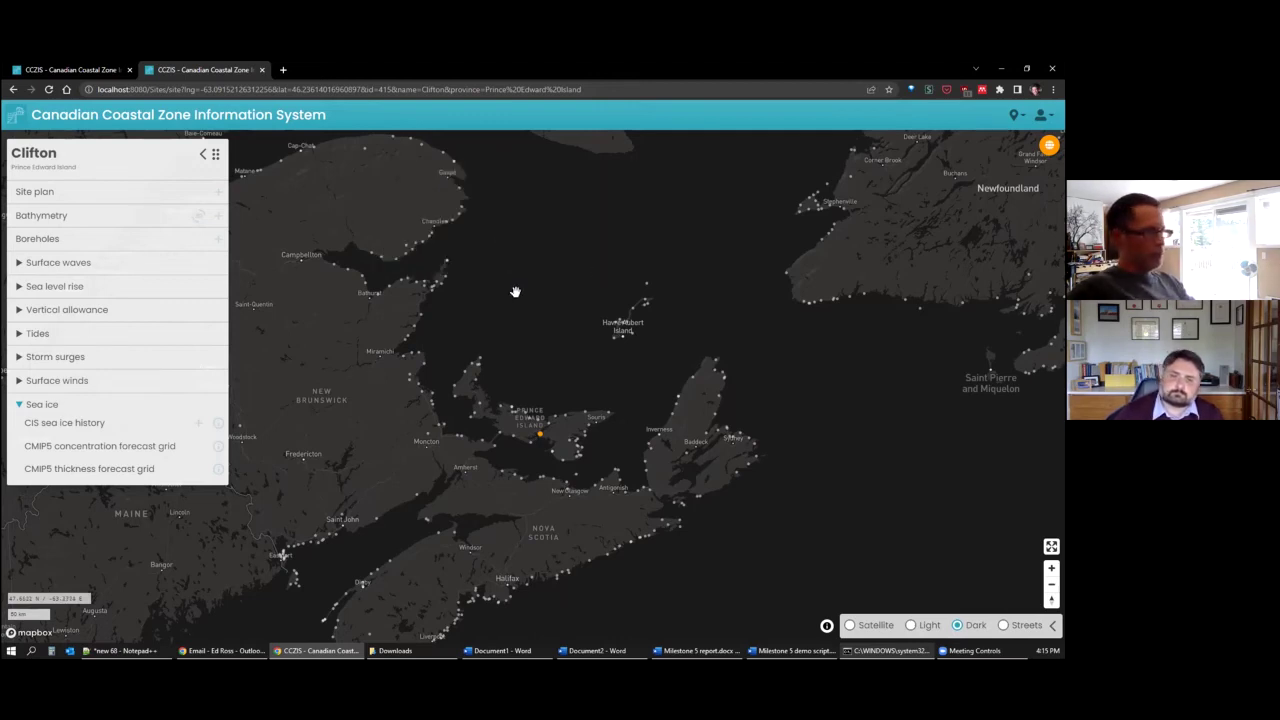
click(217, 446)
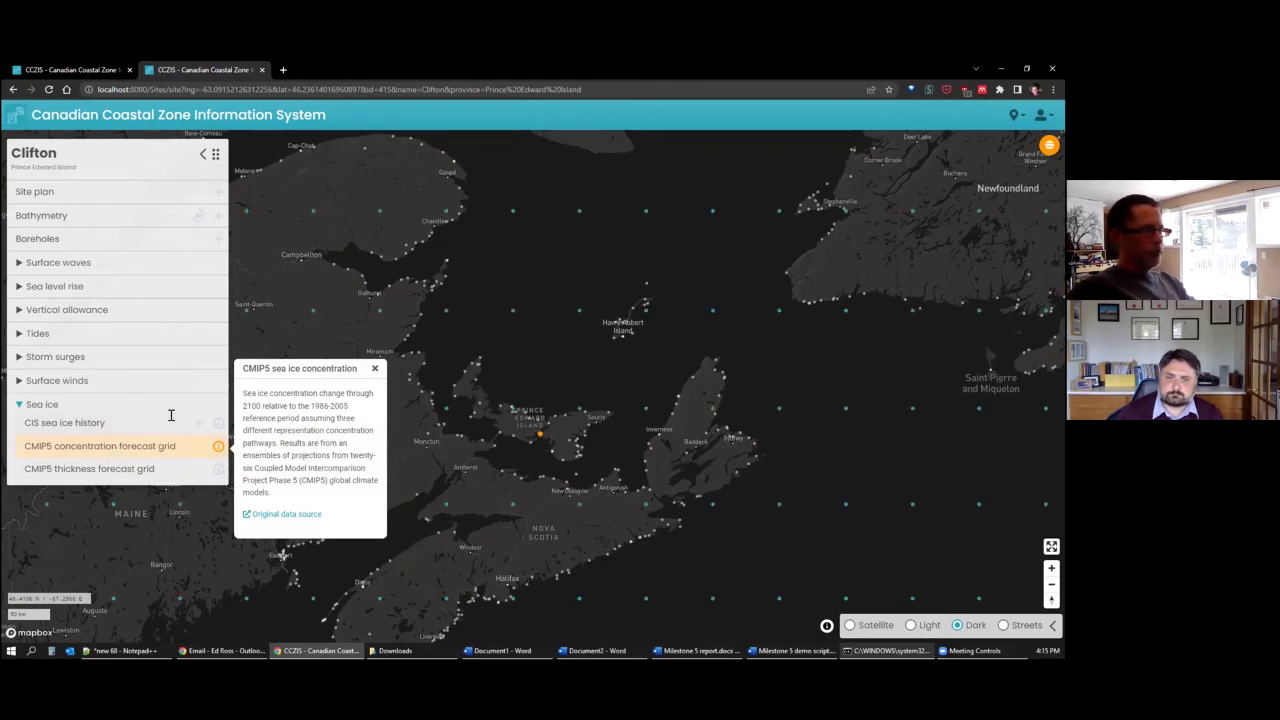
Close the CMIP5 description and zoom out to see the forecast grid's full extent
click(374, 369)
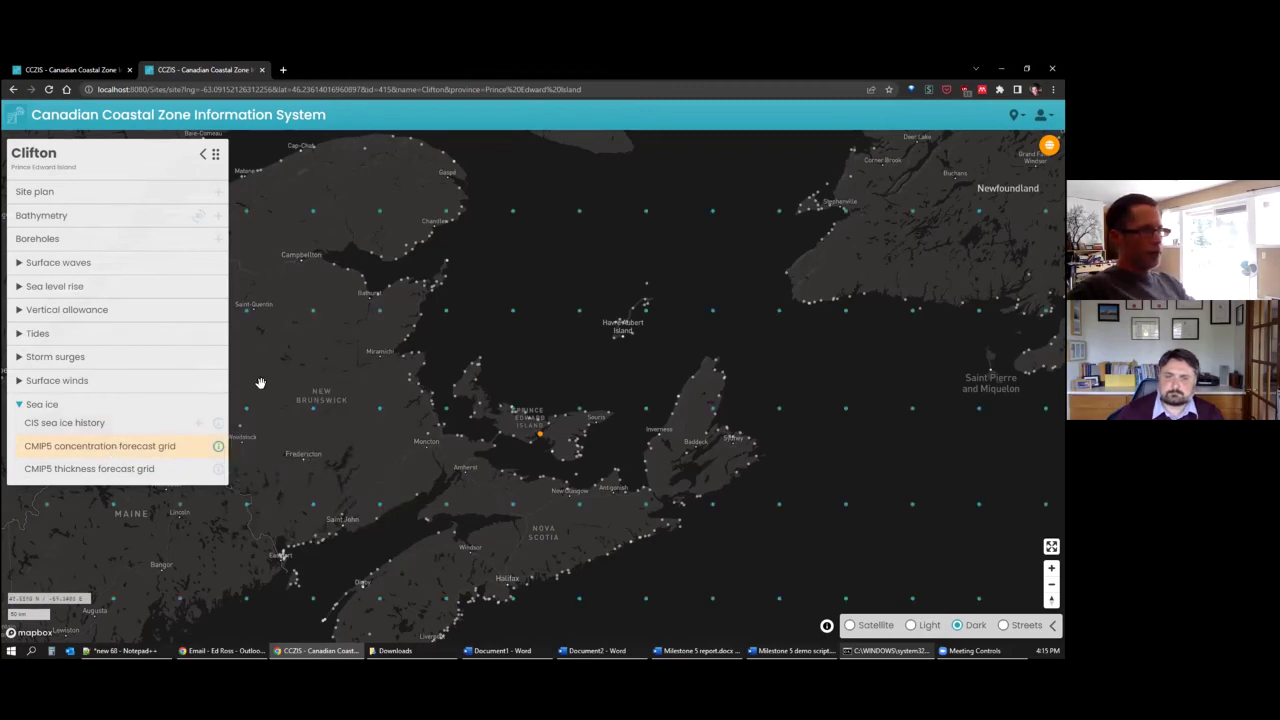
scroll(351, 348, down, 5)
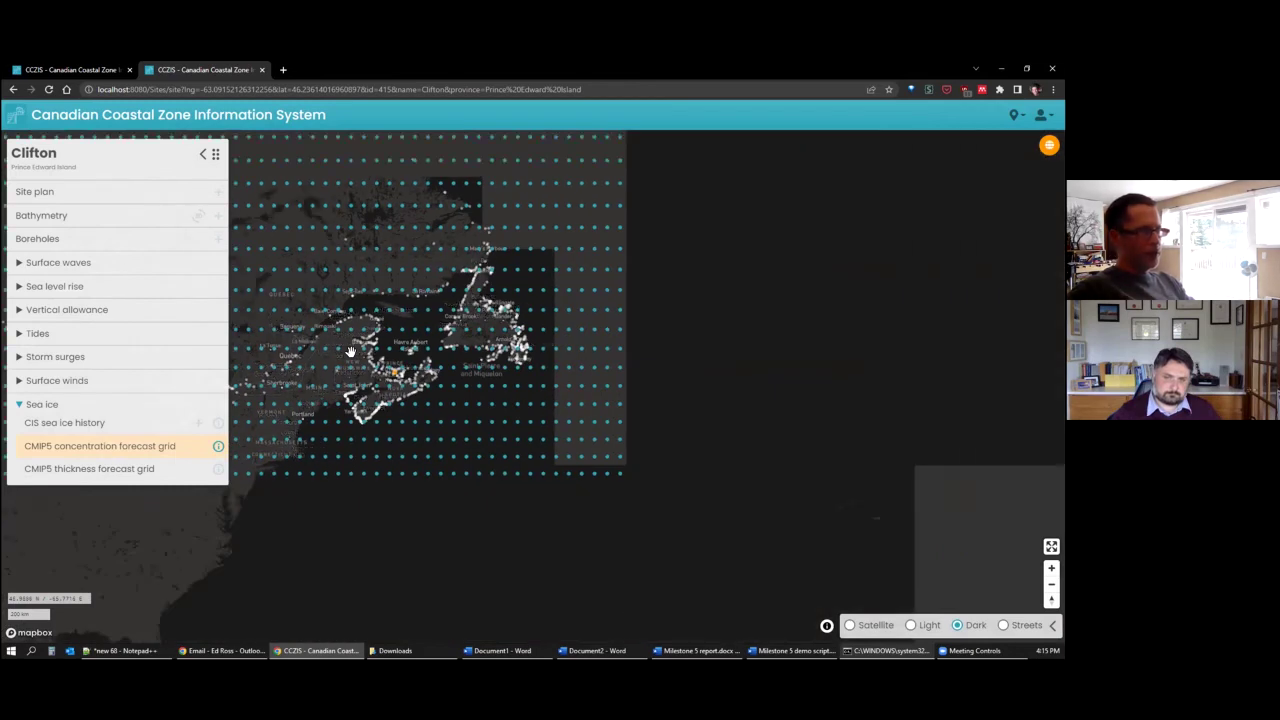
scroll(351, 350, down, 3)
scroll(300, 432, down, 2)
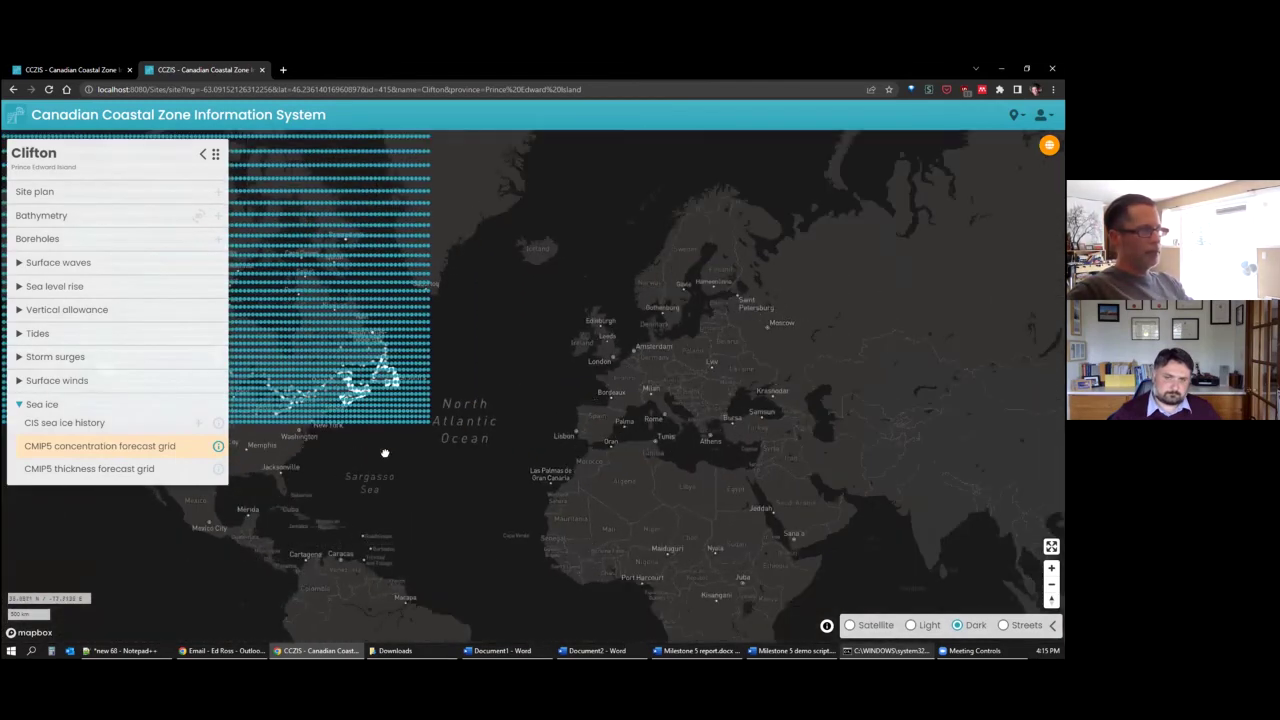
drag(304, 450, 562, 477)
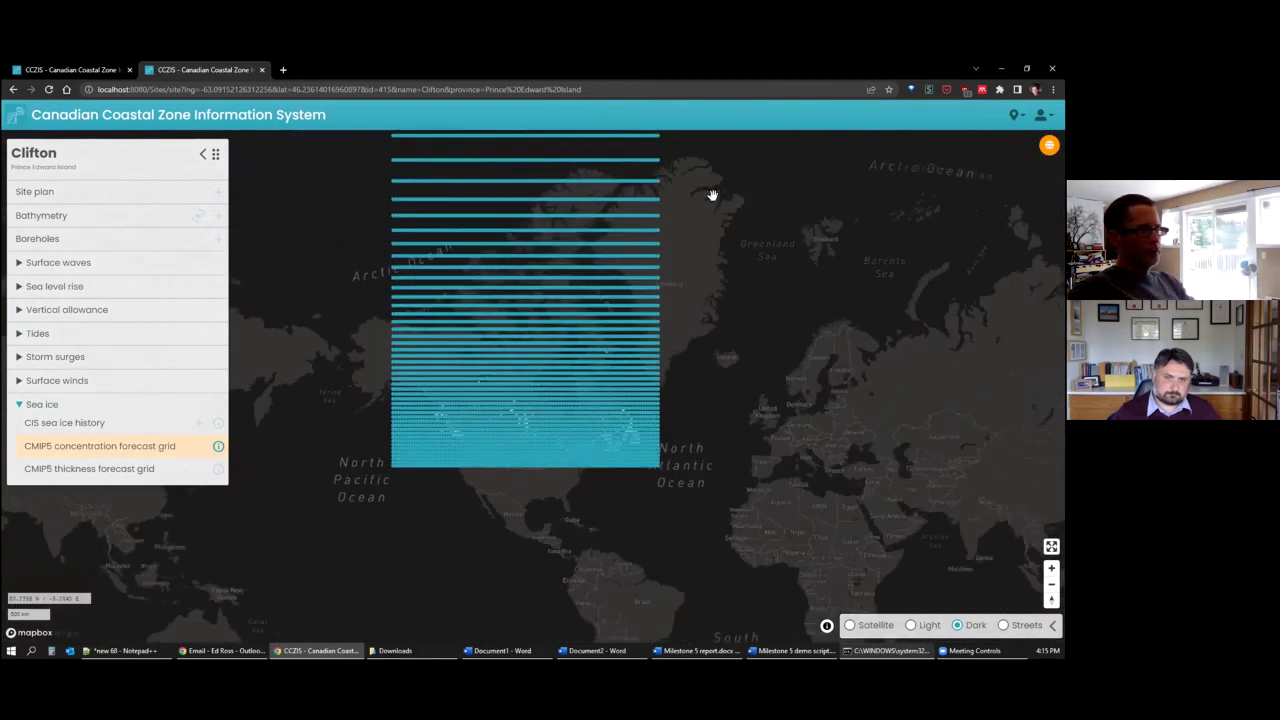
Zoom back in over eastern Canada and centre the map on Prince Edward Island
scroll(677, 289, up, 5)
click(1049, 145)
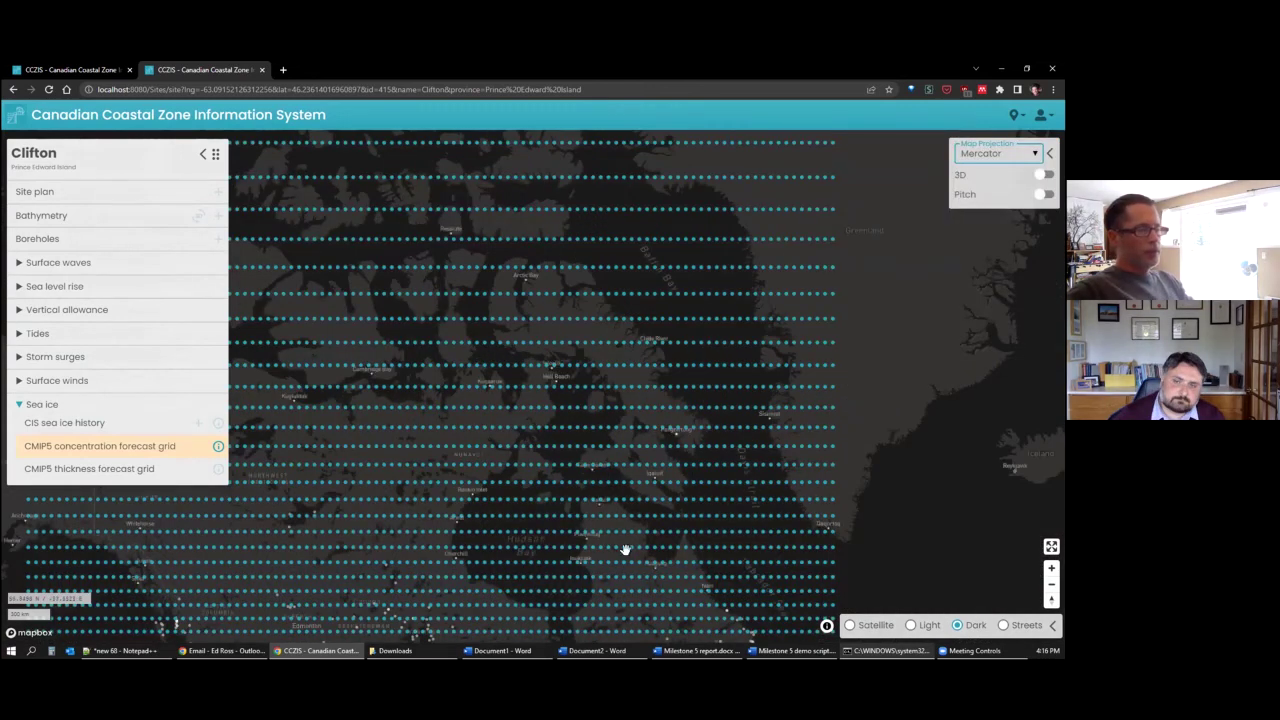
drag(701, 587, 677, 432)
scroll(677, 432, up, 5)
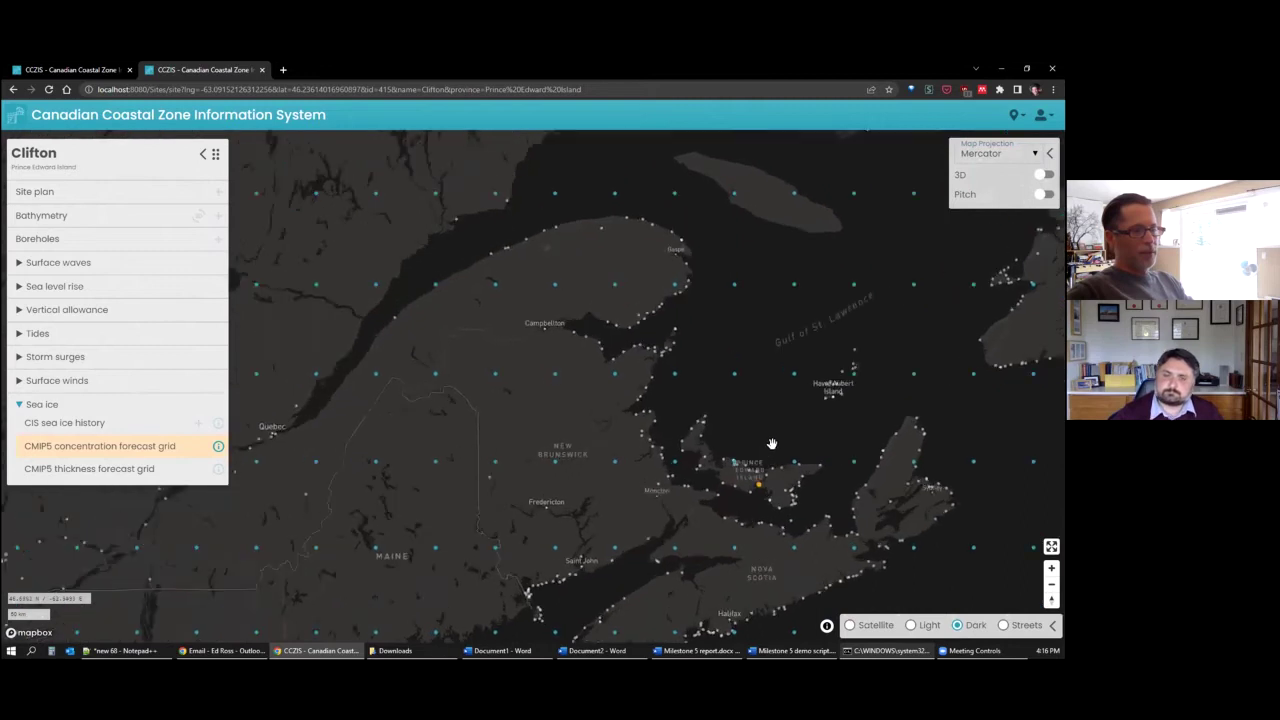
scroll(771, 443, up, 1)
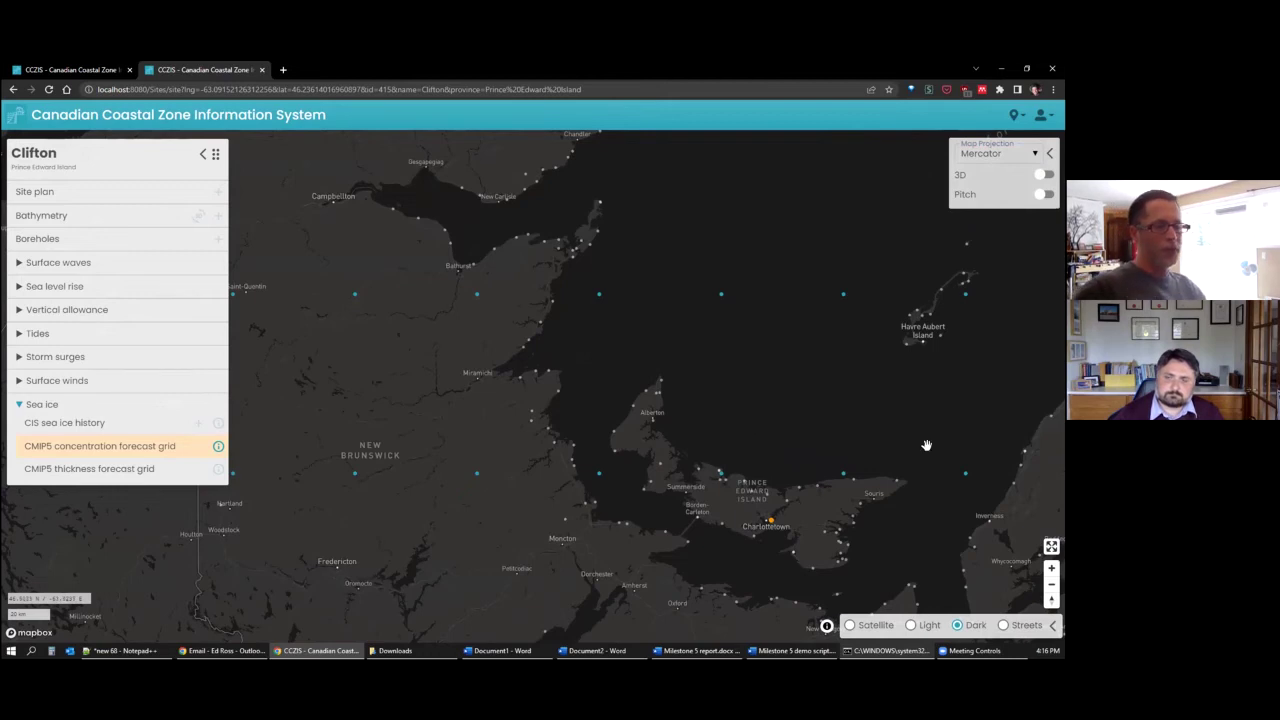
drag(931, 445, 818, 345)
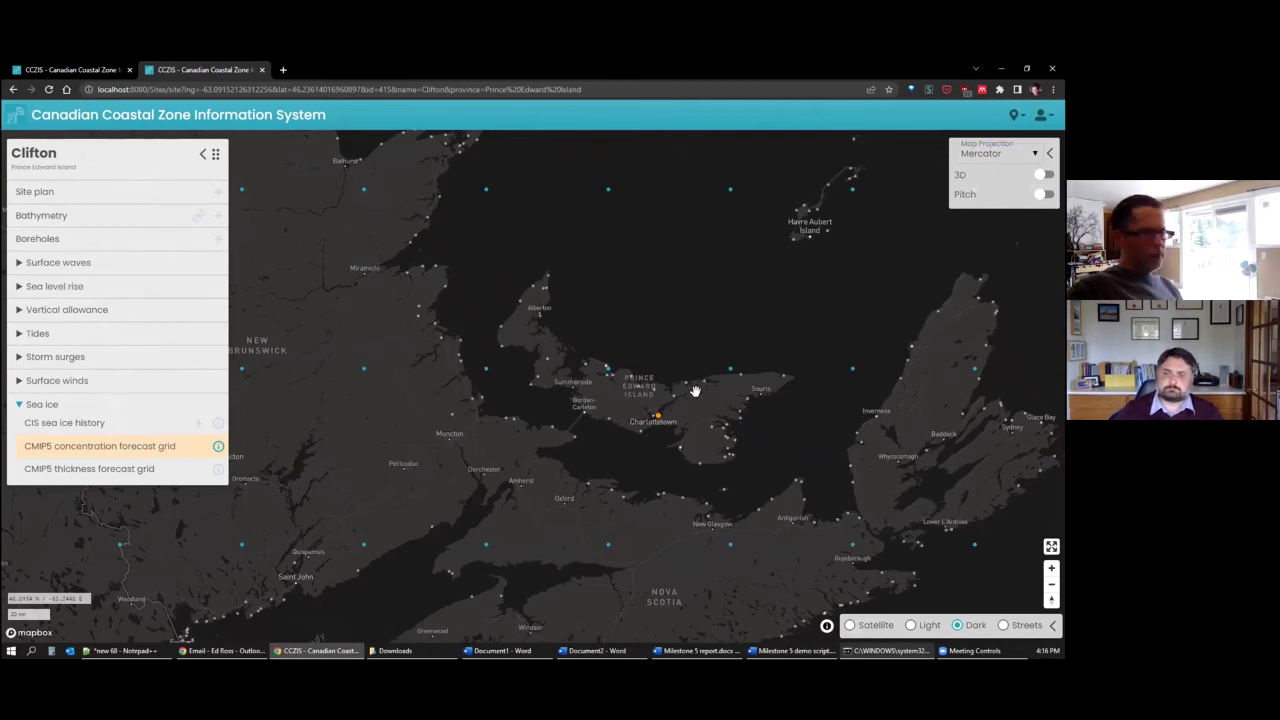
Open the CMIP5 concentration change table for a grid point east of Charlottetown
click(727, 371)
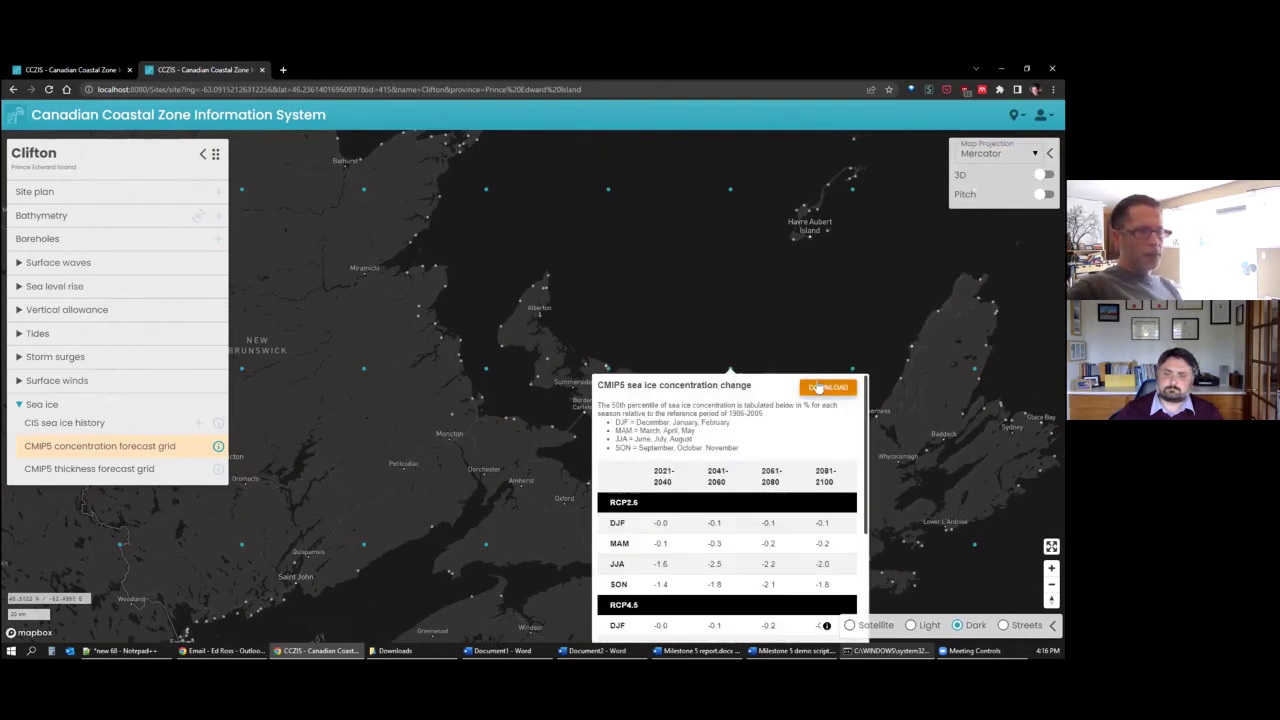
drag(790, 321, 731, 221)
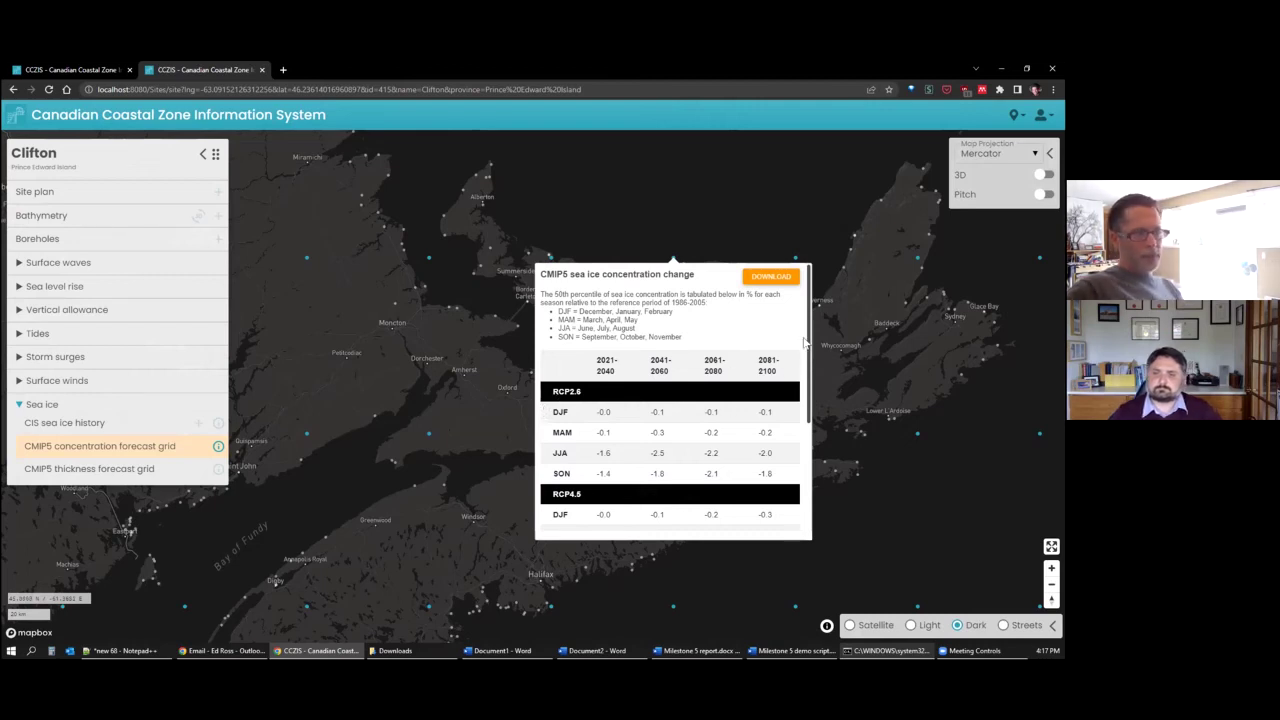
scroll(804, 343, down, 1)
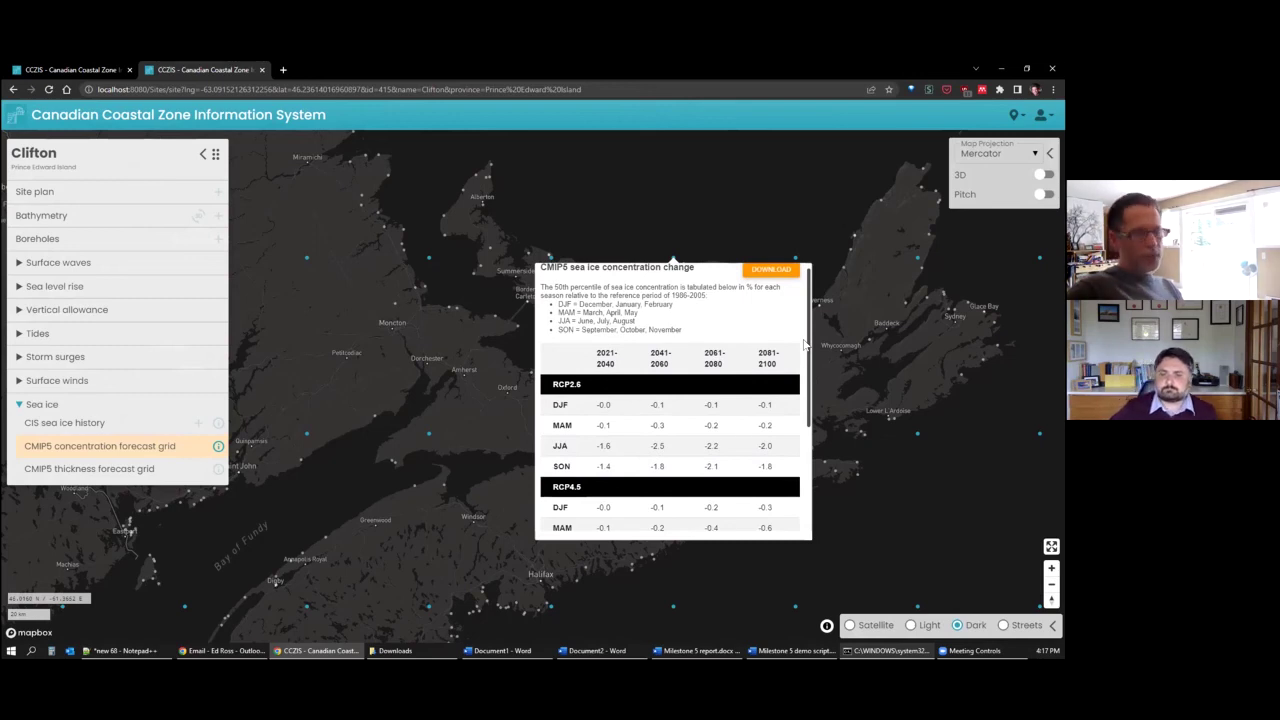
drag(804, 343, 811, 379)
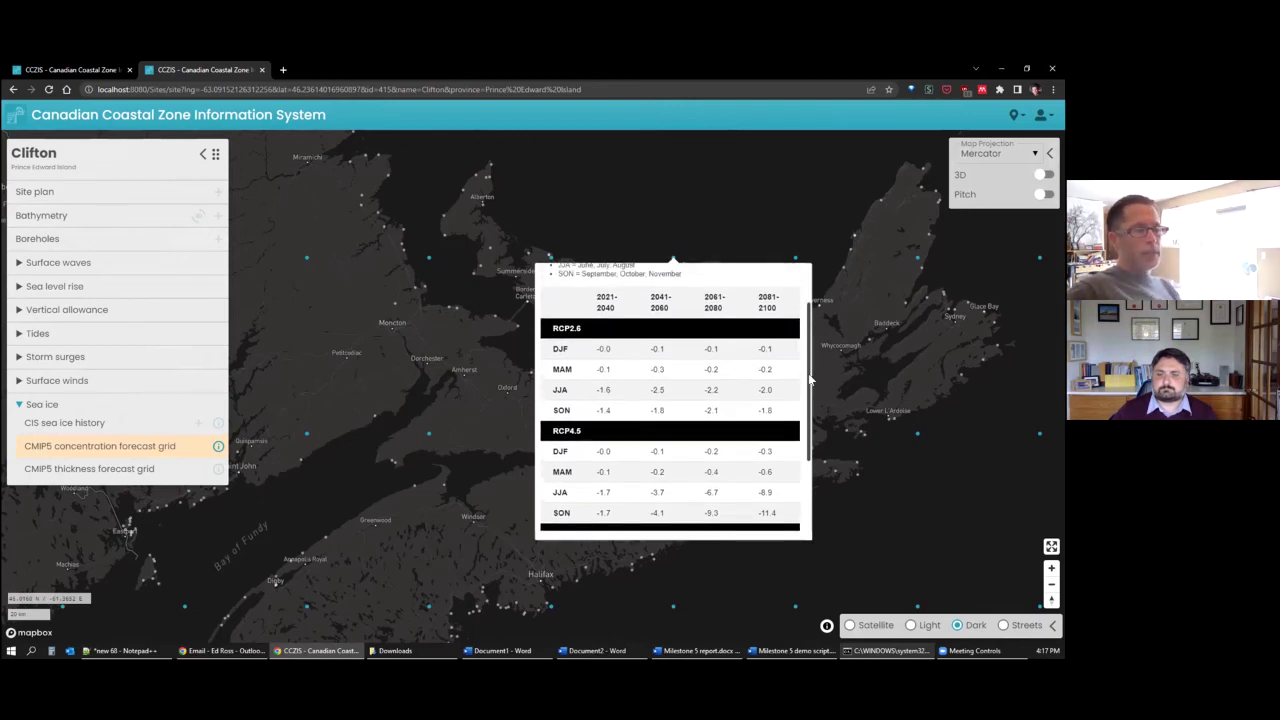
mouse_move(810, 380)
mouse_down()
mouse_move(810, 393)
mouse_move(810, 356)
mouse_up()
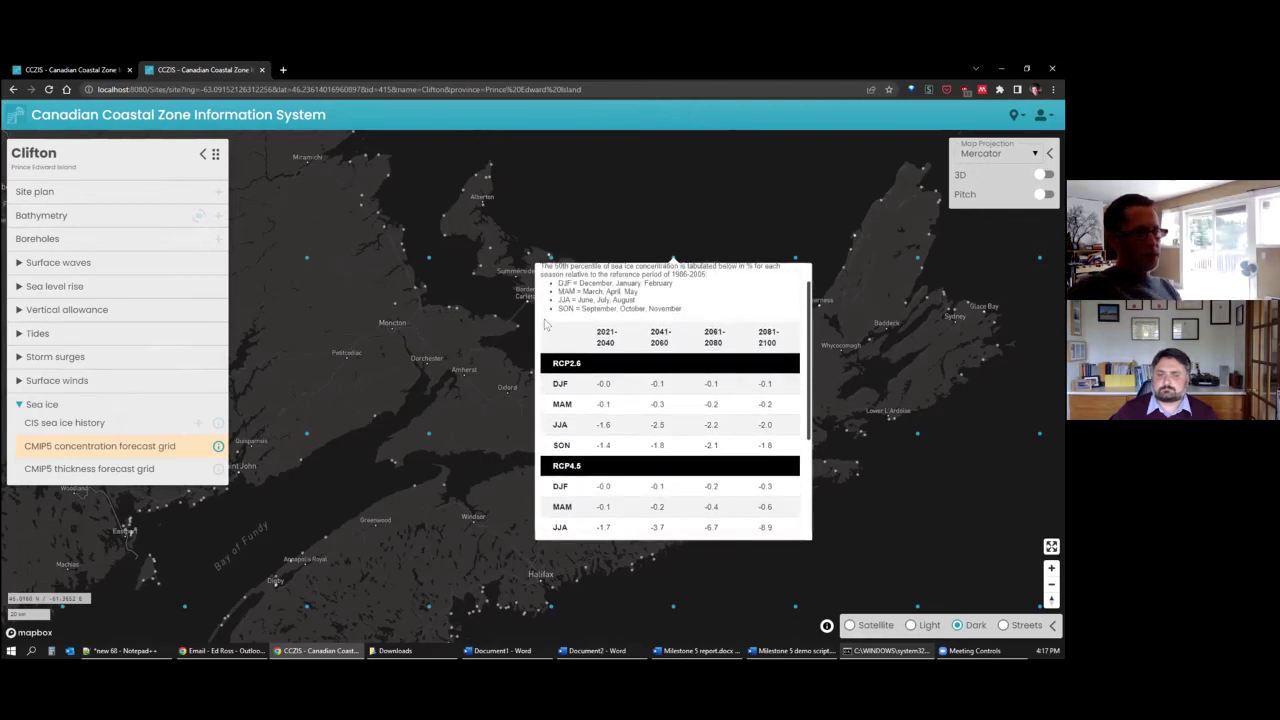
Highlight the DJF definition, MAM, and the RCP2.6 and RCP8.5 SON rows through -57.3
drag(557, 283, 672, 283)
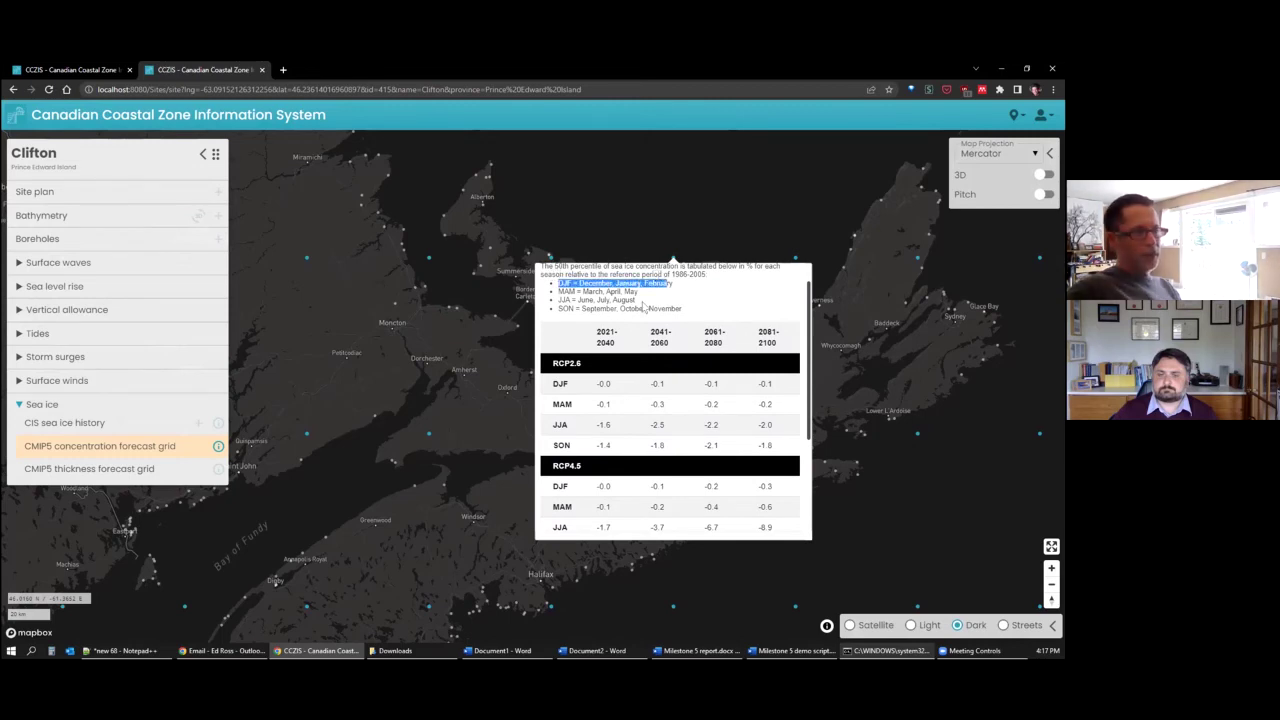
drag(553, 400, 579, 406)
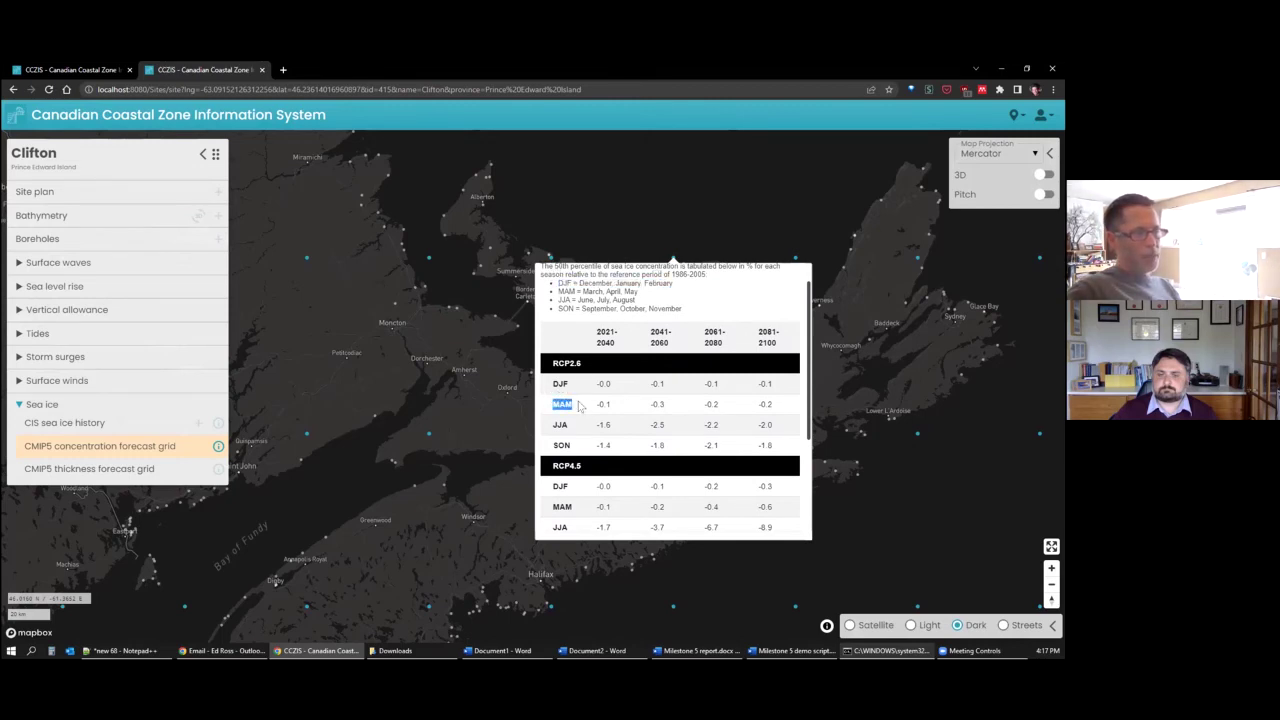
click(797, 378)
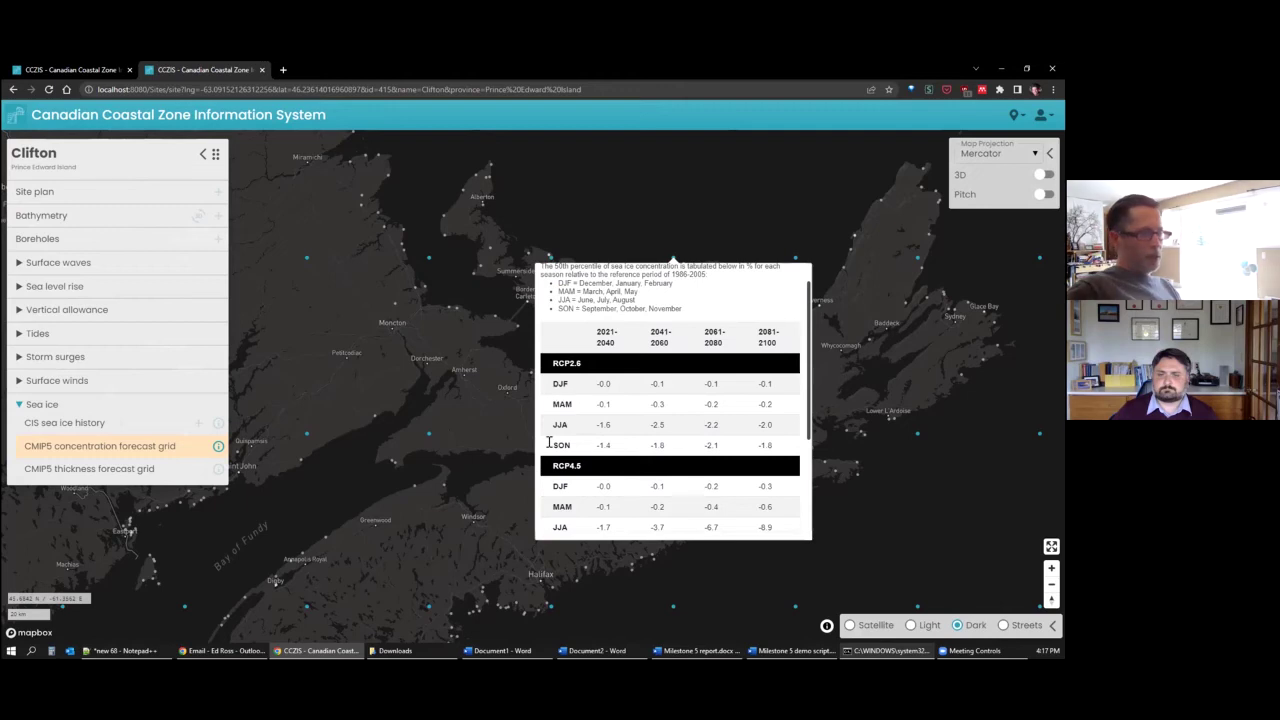
drag(548, 441, 775, 448)
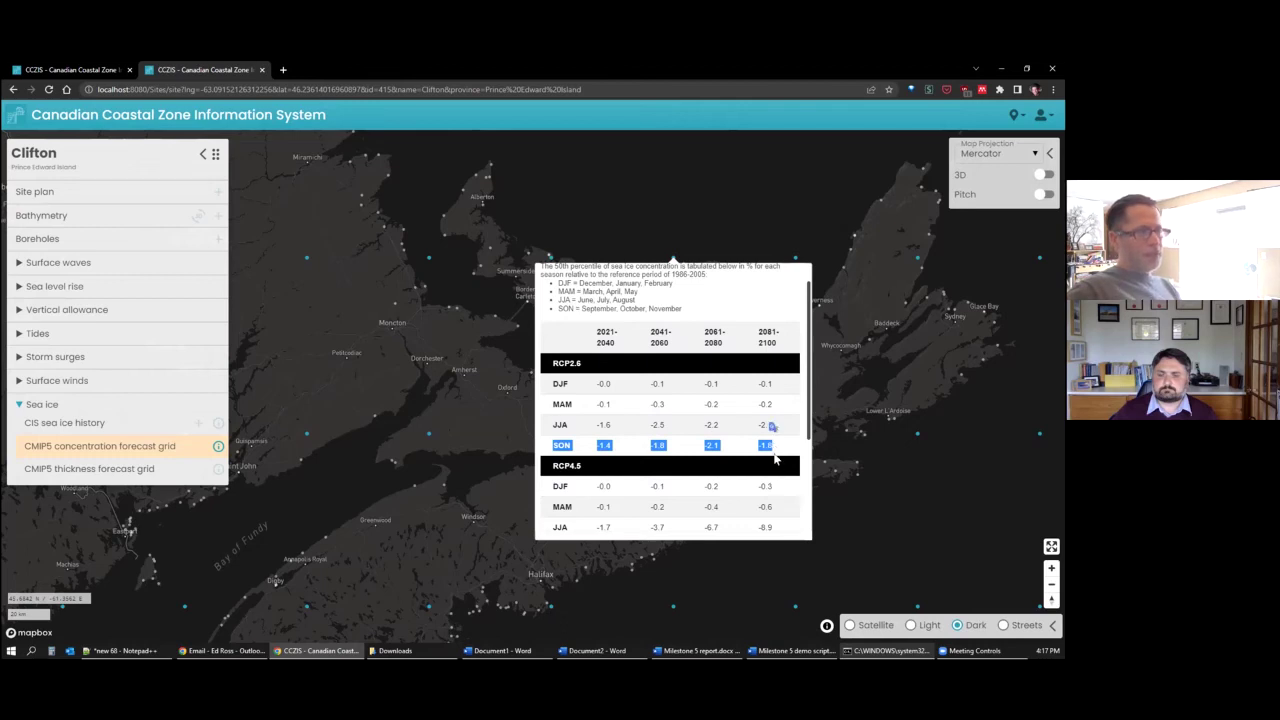
scroll(785, 416, up, 1)
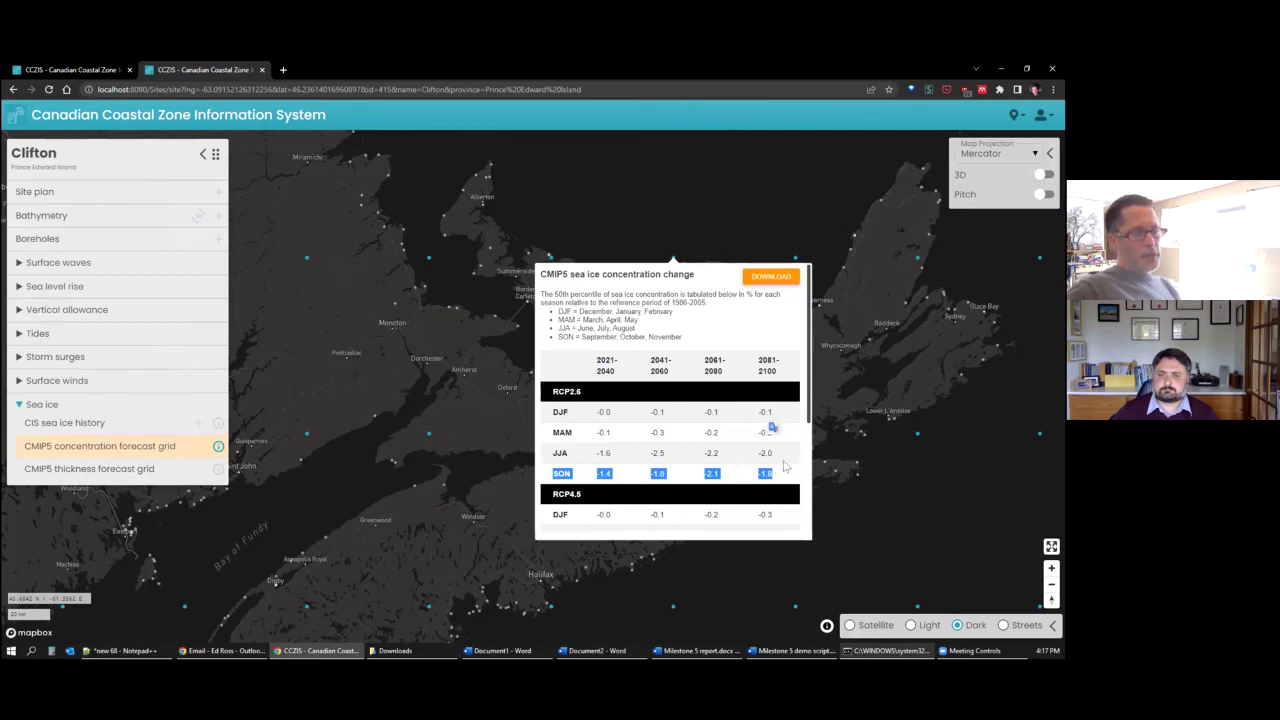
drag(810, 370, 811, 480)
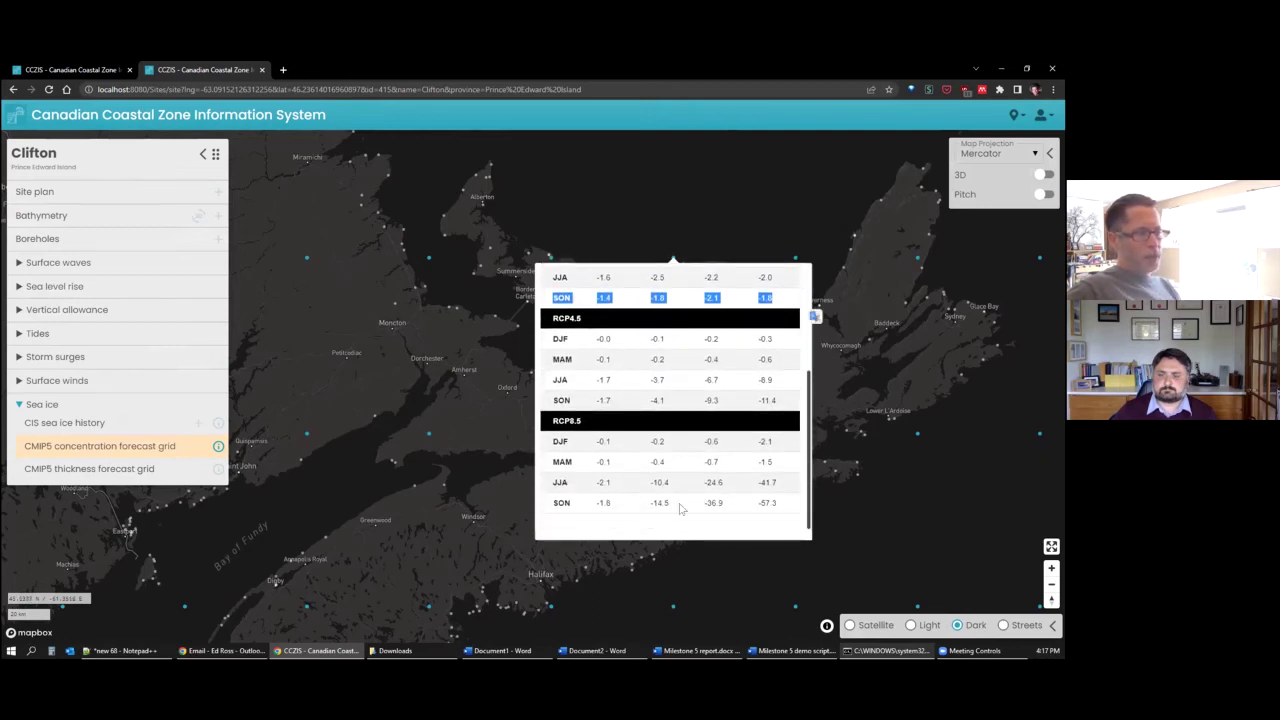
click(556, 508)
drag(556, 509, 779, 504)
scroll(760, 460, up, 3)
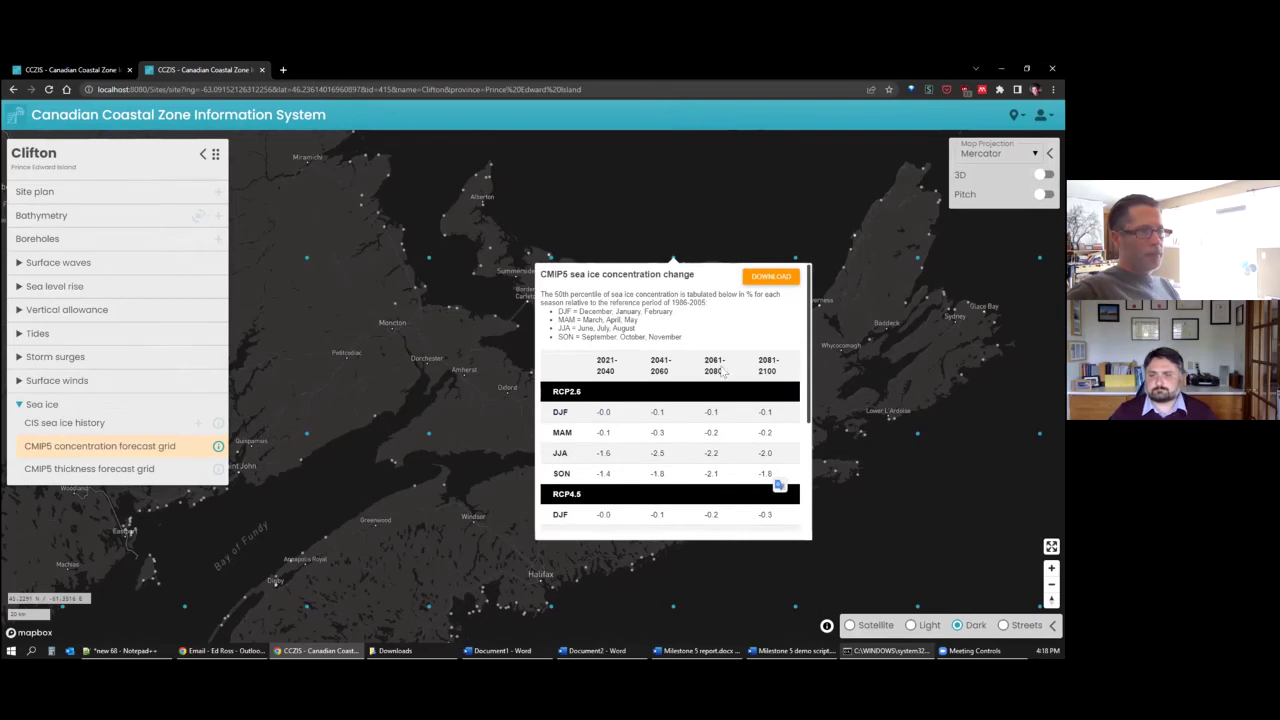
Close the concentration popup, zoom out, and view CMIP5 thickness forecast grid values
click(709, 231)
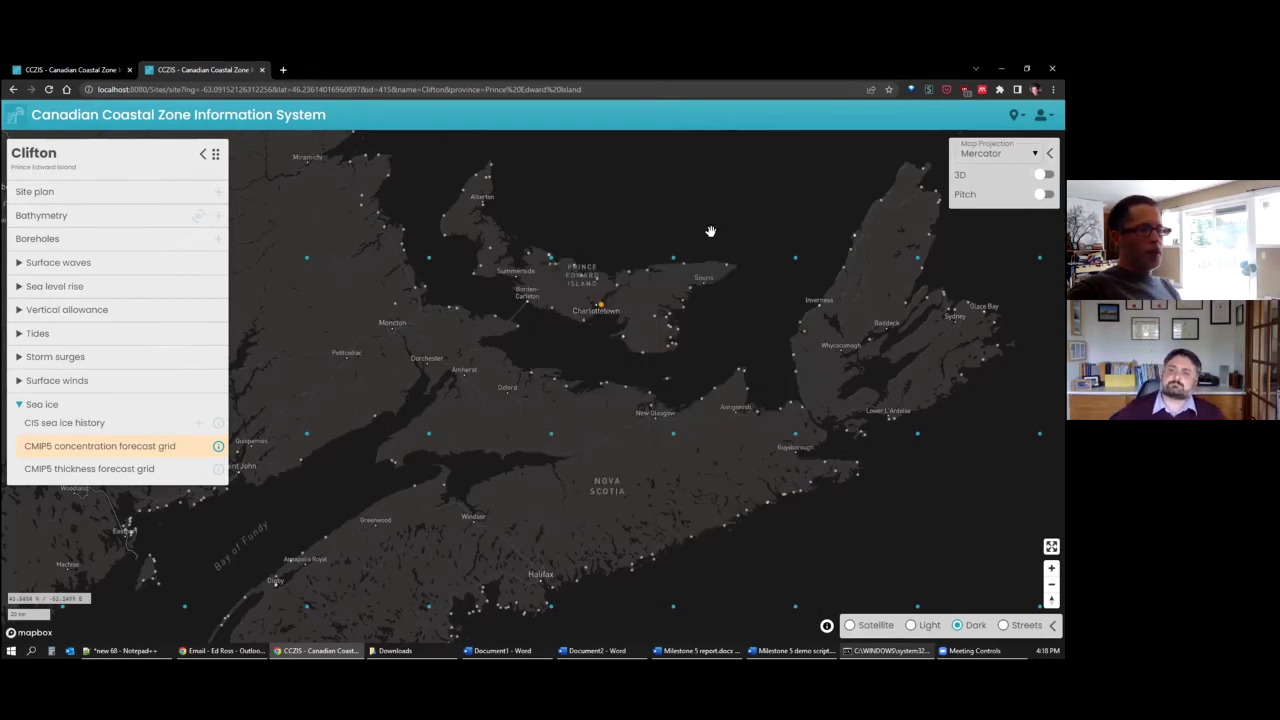
scroll(648, 290, down, 5)
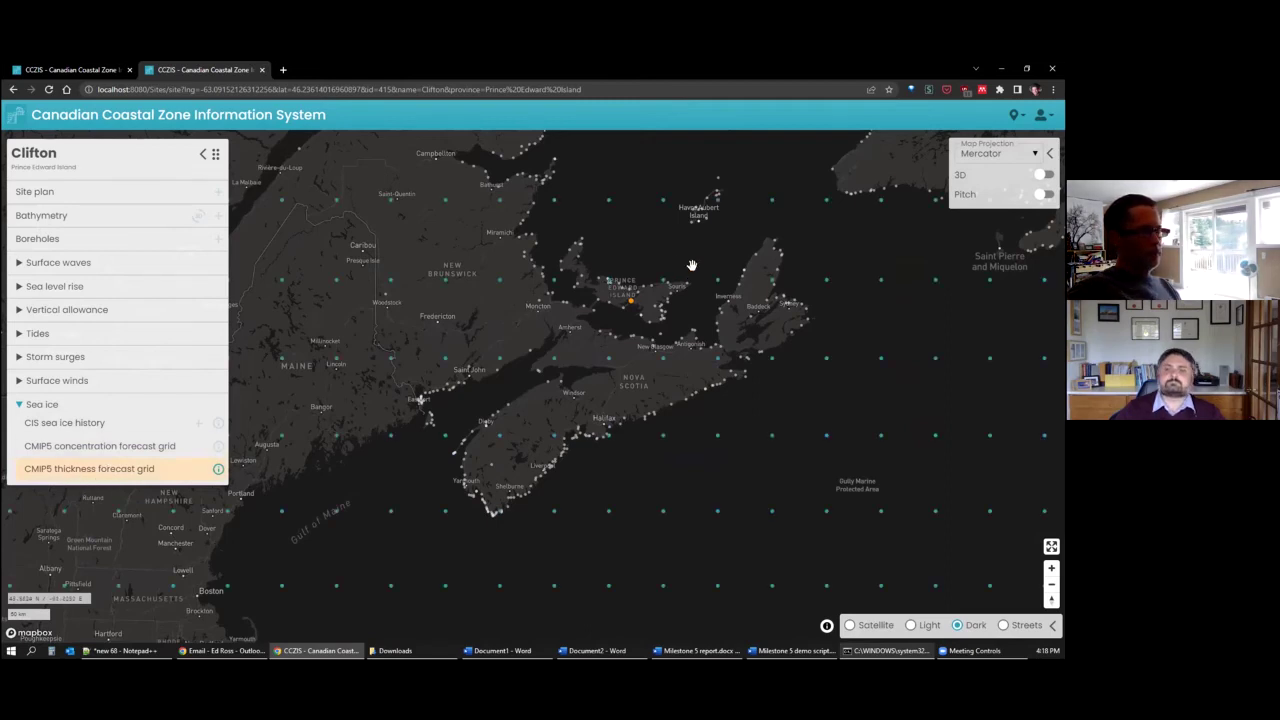
mouse_move(716, 284)
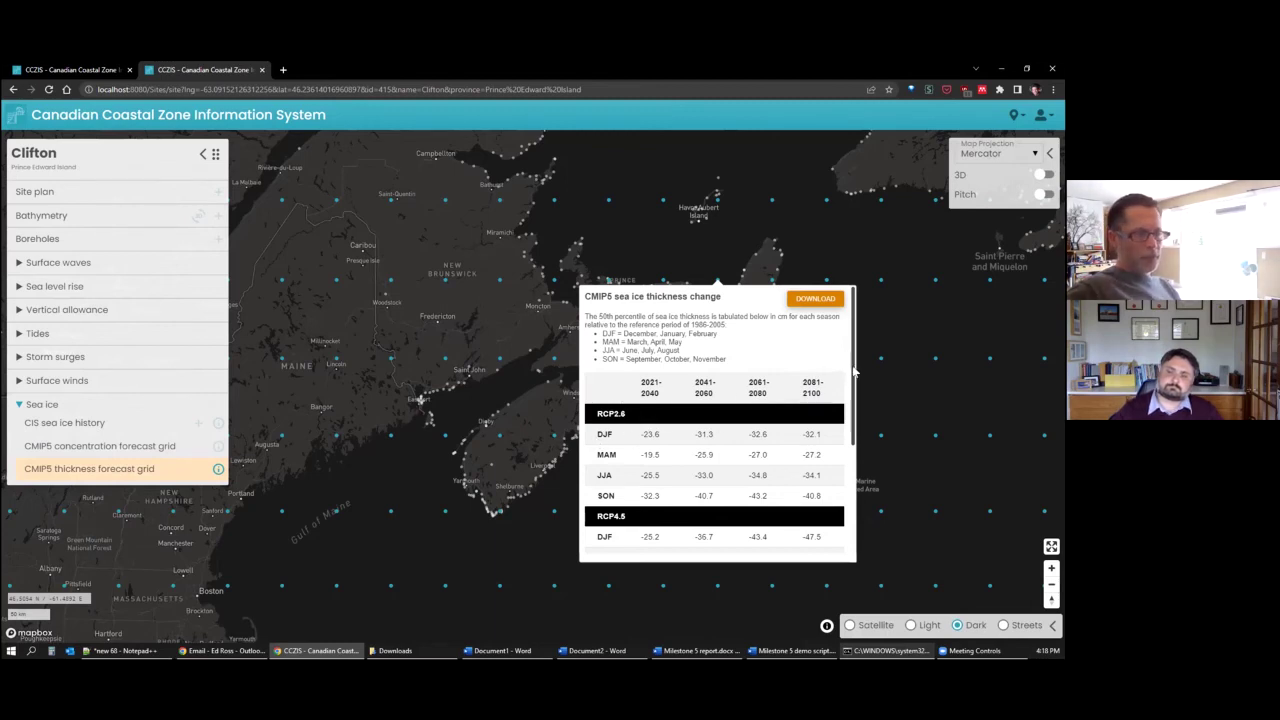
drag(851, 370, 854, 408)
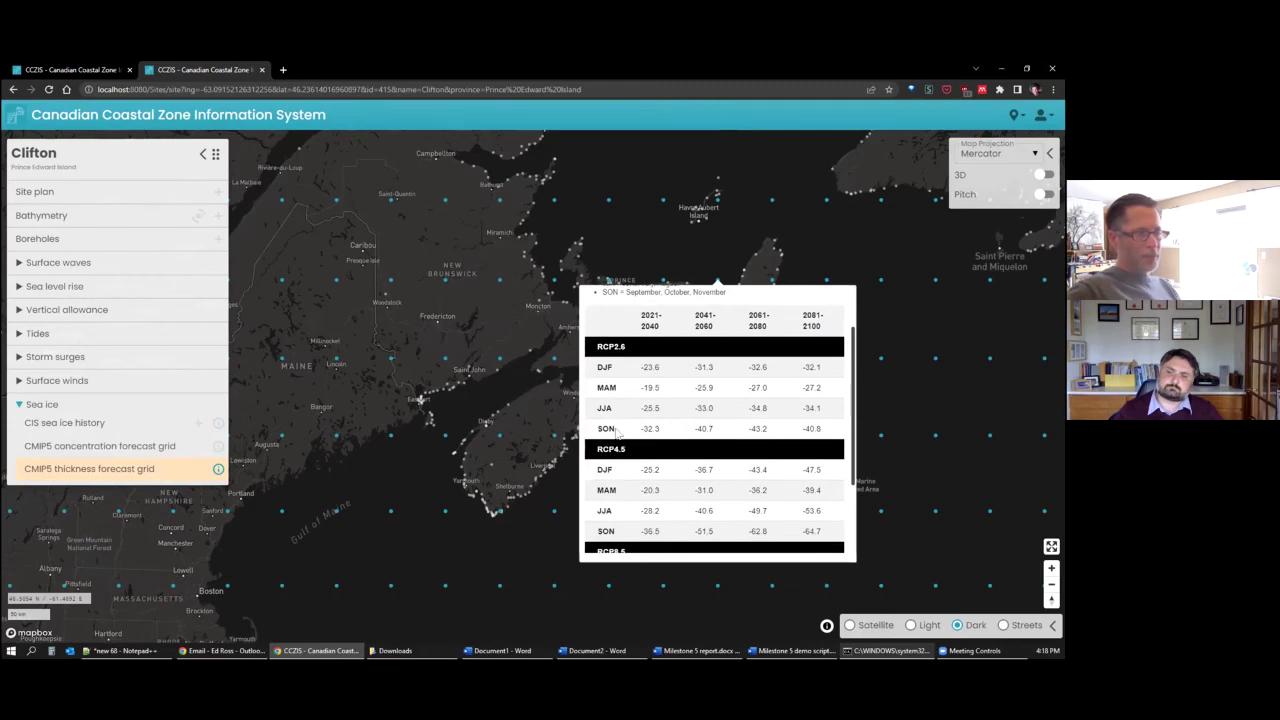
Select the RCP2.6 and RCP8.5 SON rows, then collapse the Surface waves group
drag(596, 425, 815, 423)
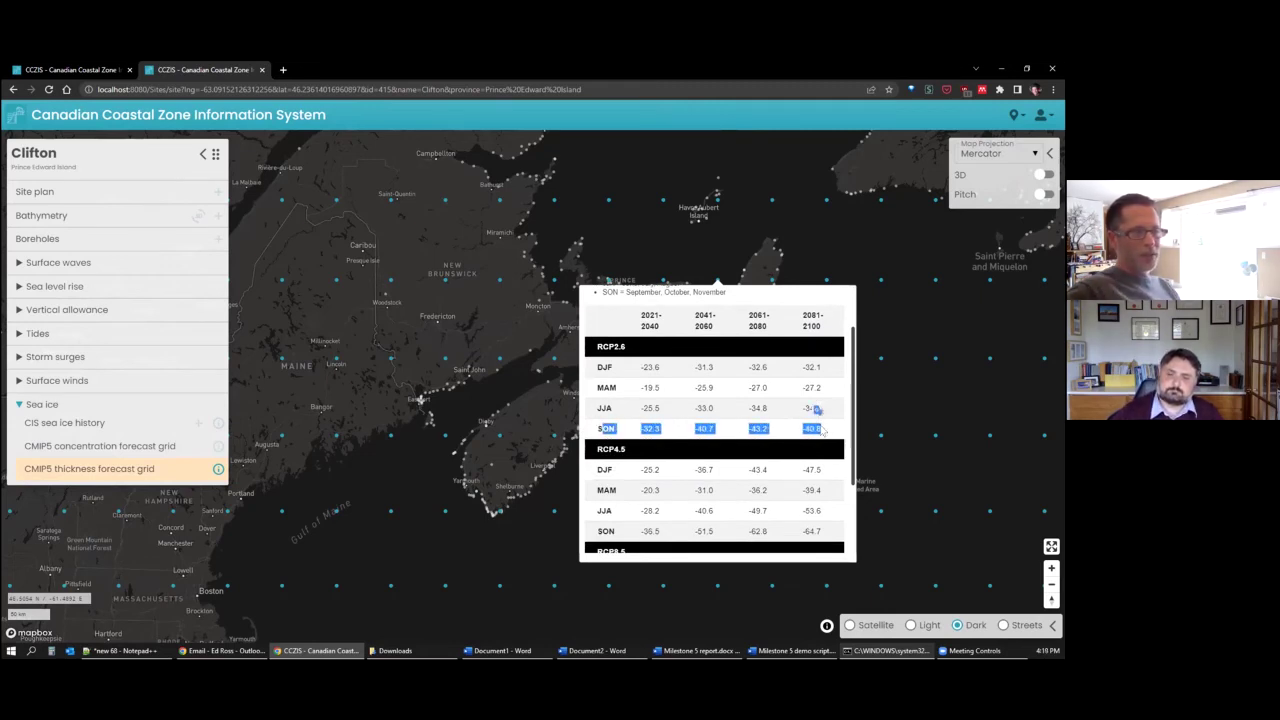
drag(854, 406, 854, 378)
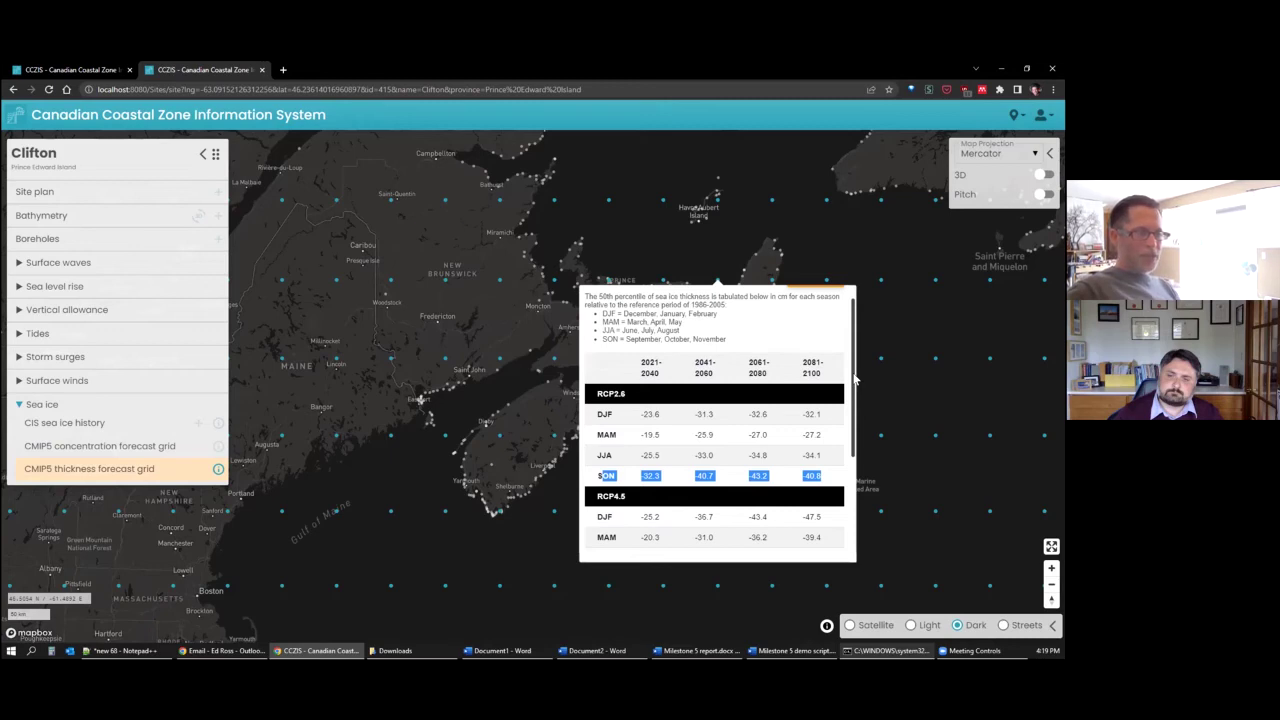
drag(854, 378, 859, 464)
drag(597, 524, 818, 536)
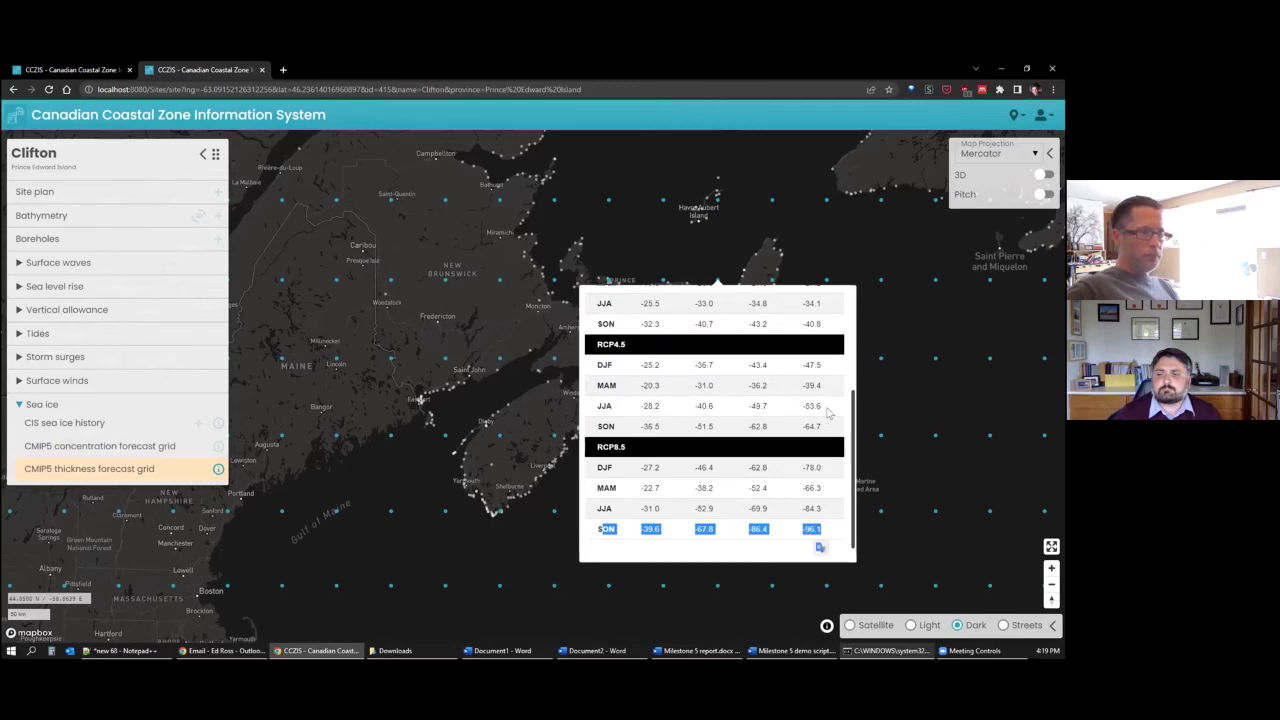
scroll(830, 410, up, 5)
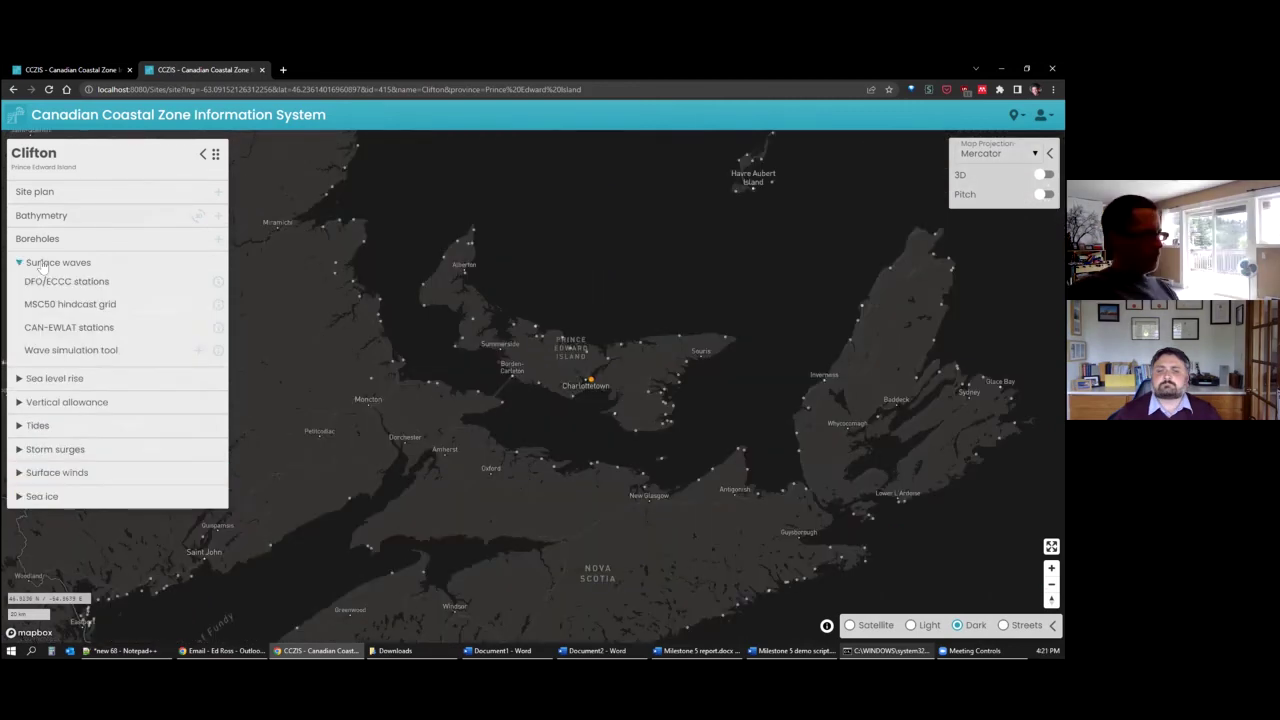
click(42, 264)
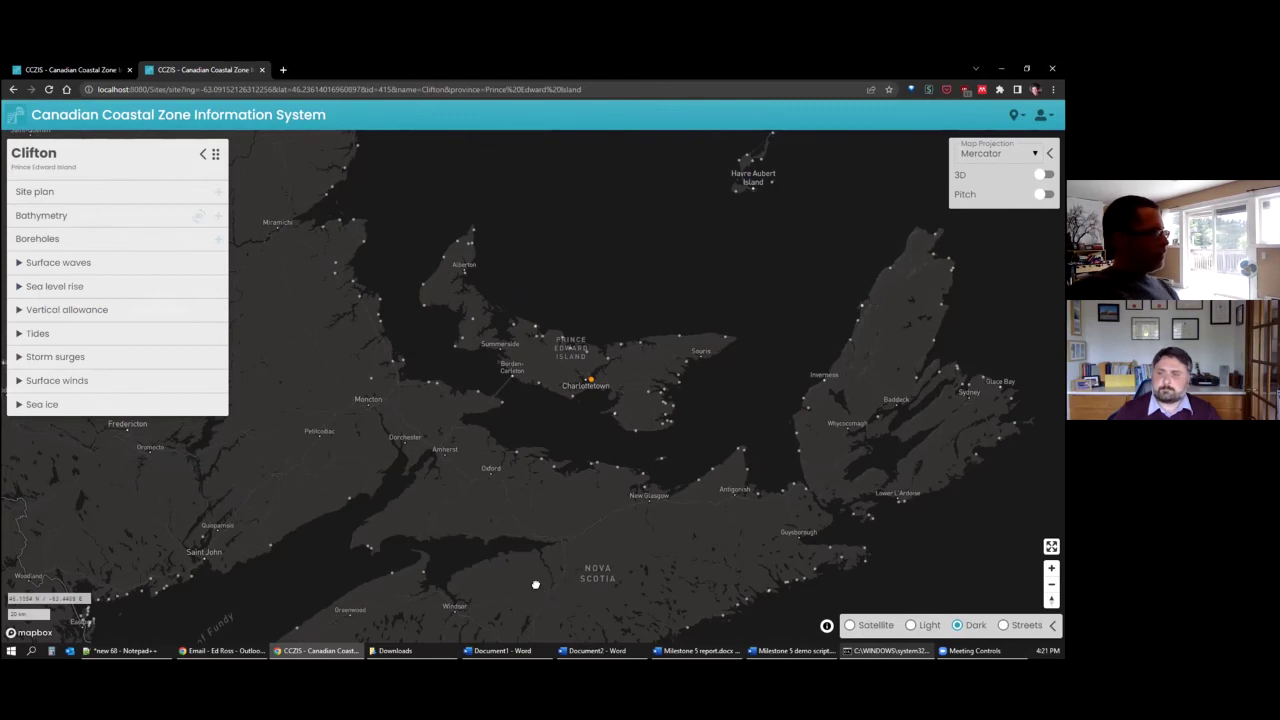
Pan the map across southern Nova Scotia to the Bay of Fundy and Gulf of Maine
drag(534, 583, 571, 507)
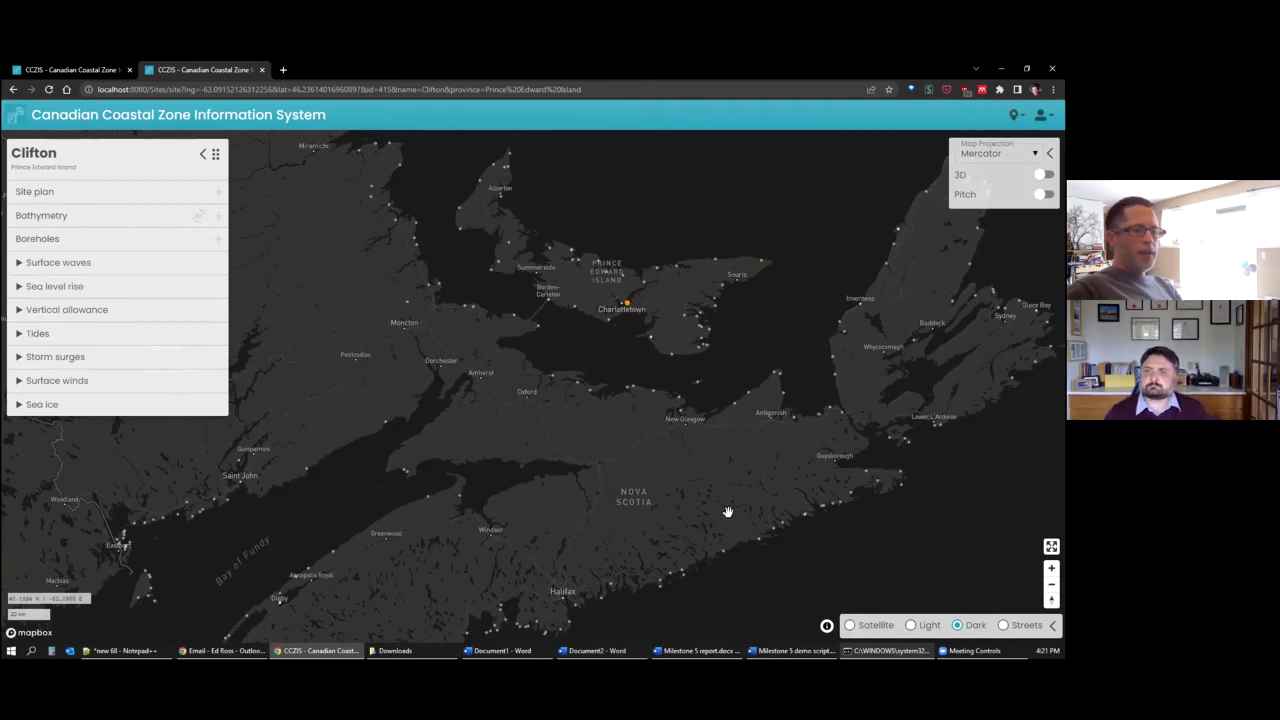
drag(465, 566, 598, 496)
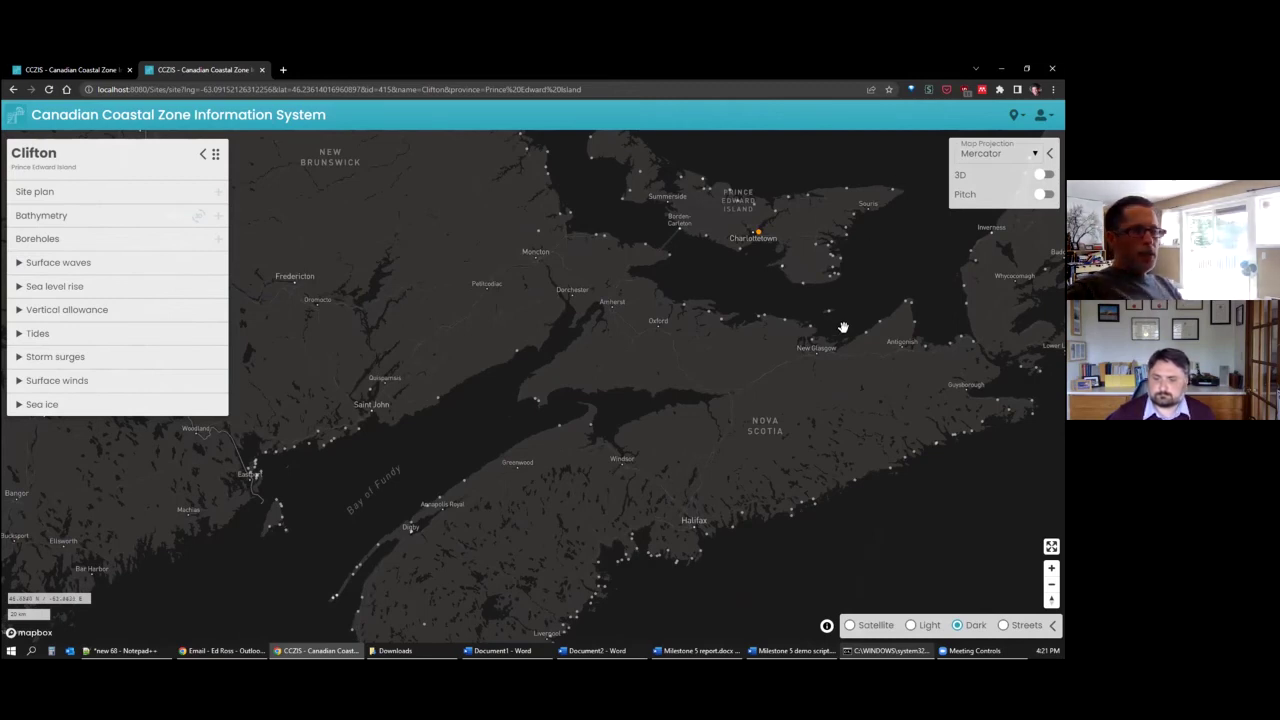
drag(580, 477, 606, 409)
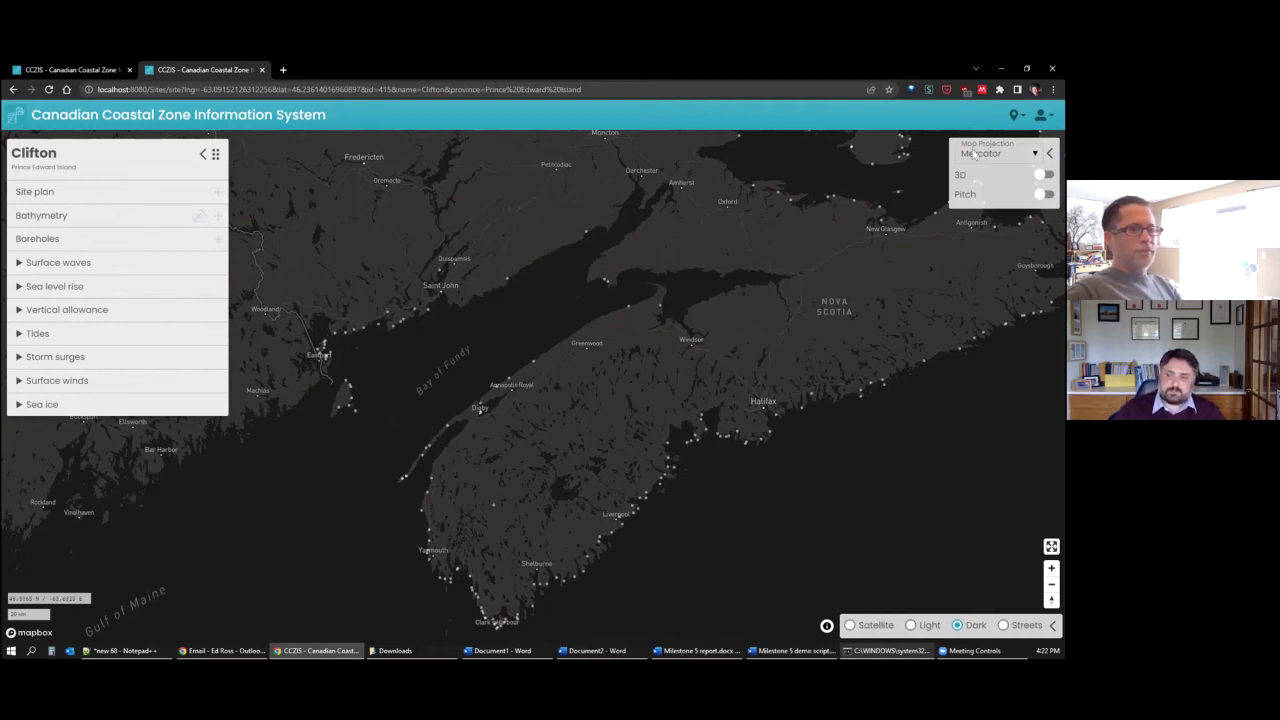
Search sites for 'saul' and open the Saulnierville, Nova Scotia site view
click(1014, 115)
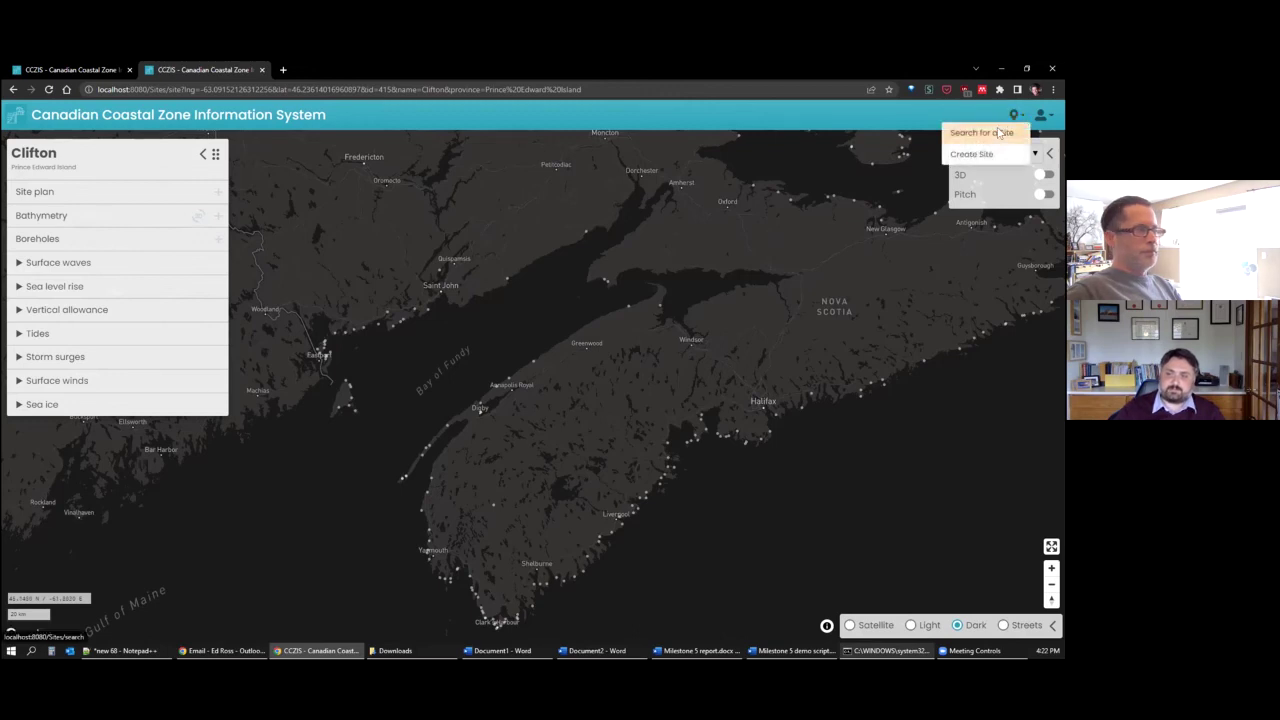
click(998, 133)
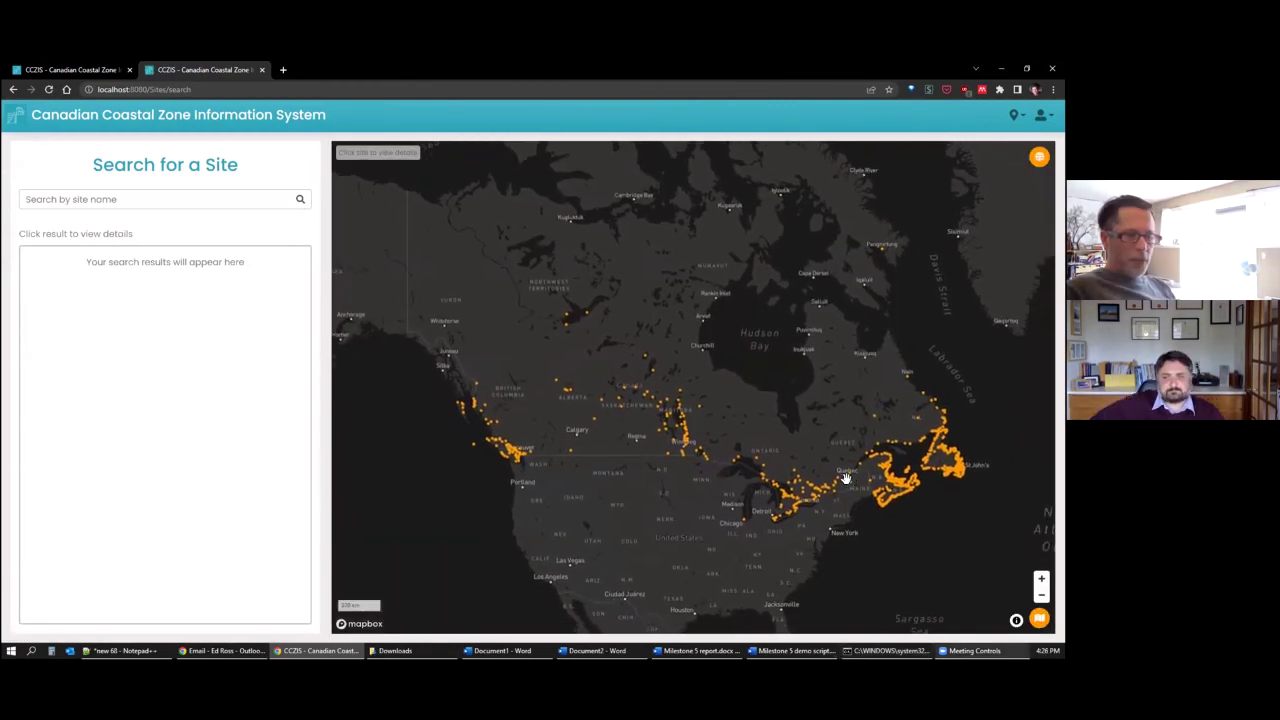
drag(816, 462, 771, 444)
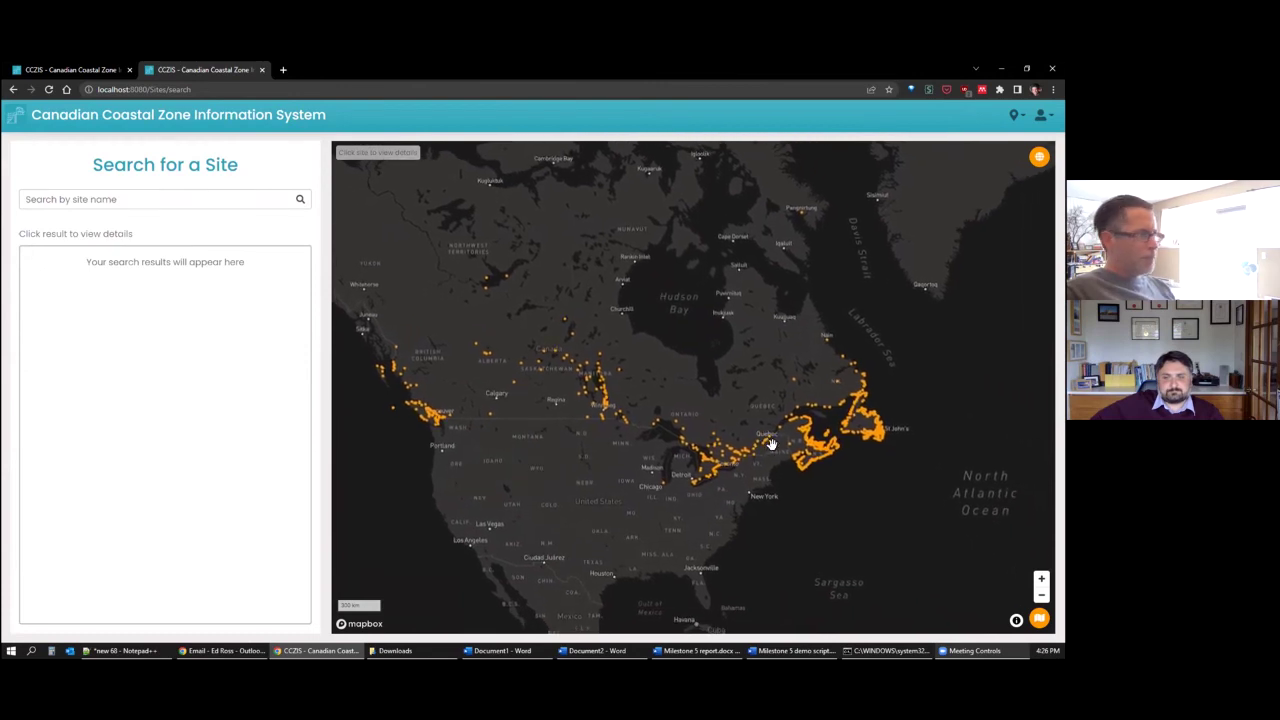
click(88, 193)
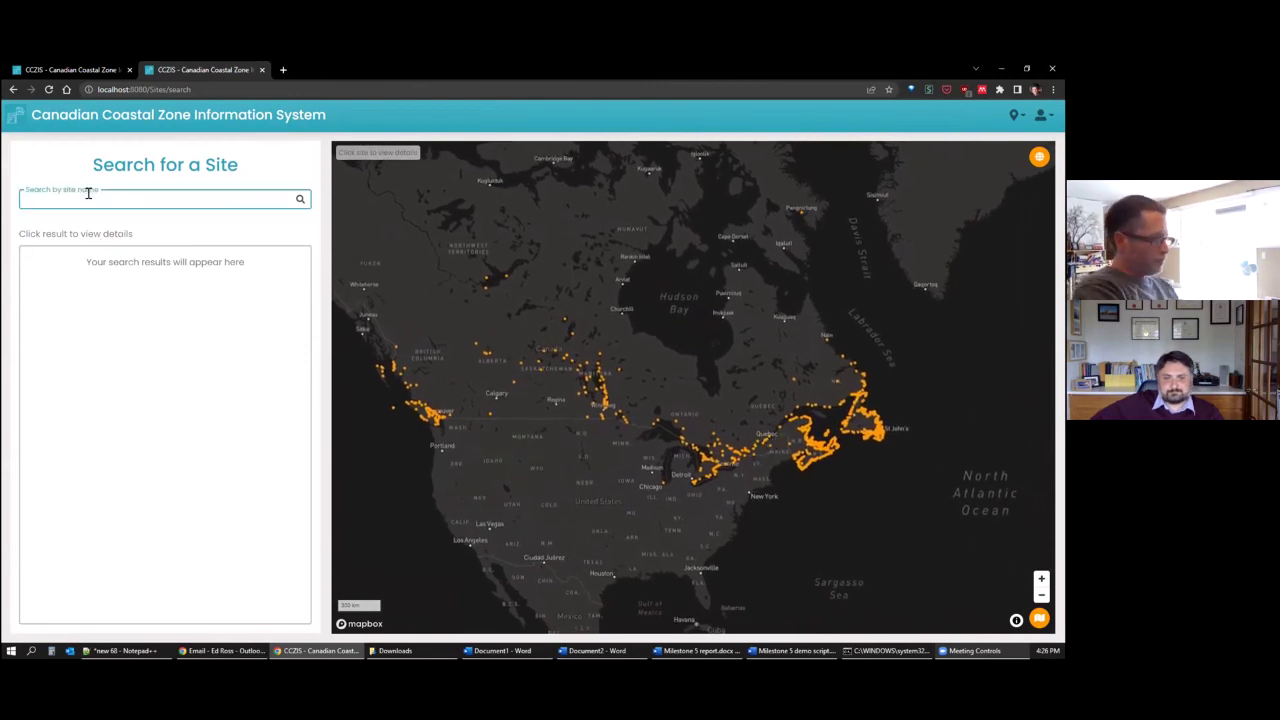
text(saul)
click(90, 214)
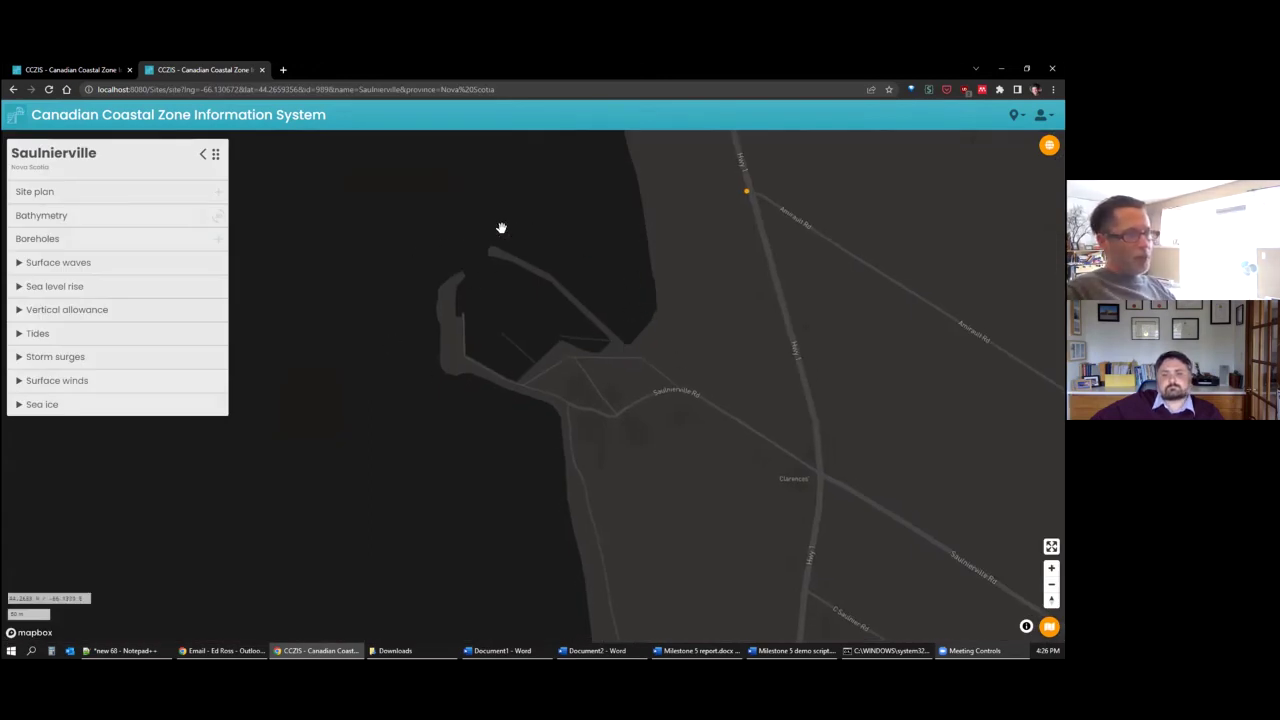
Pan, tilt and zoom the map into a close perspective view of Saulnierville harbour
drag(390, 339, 545, 373)
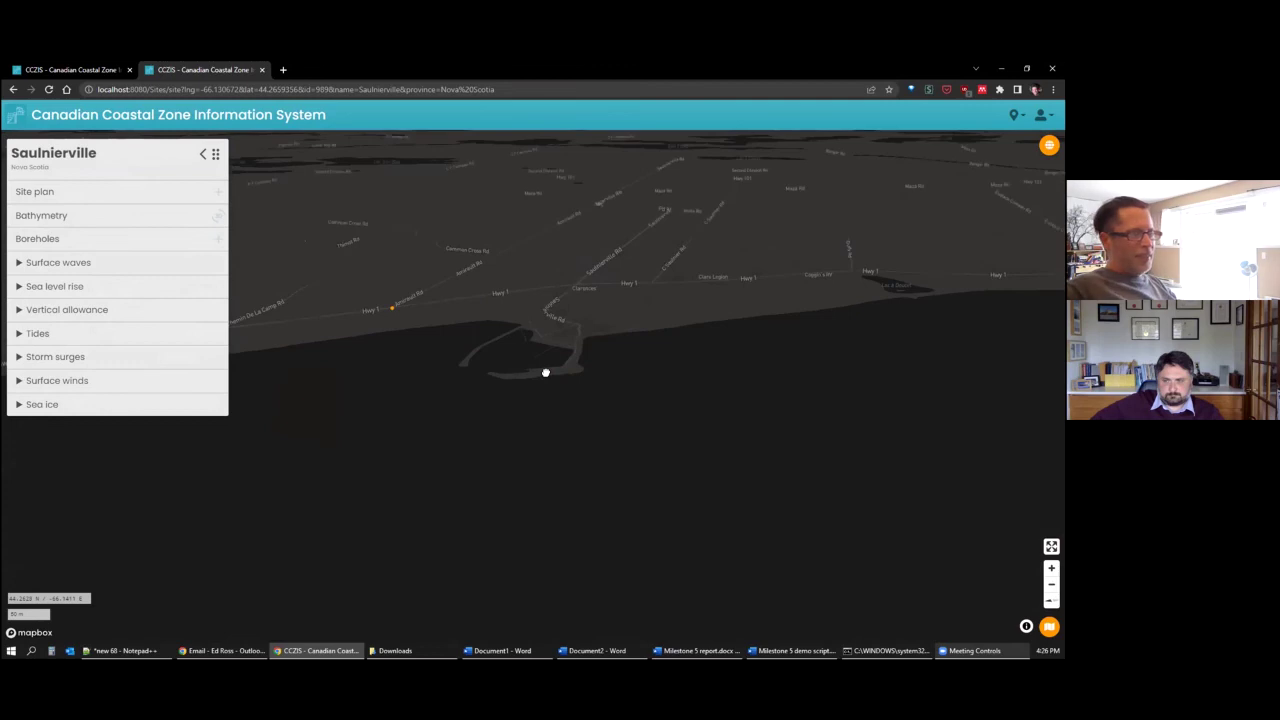
drag(523, 331, 559, 392)
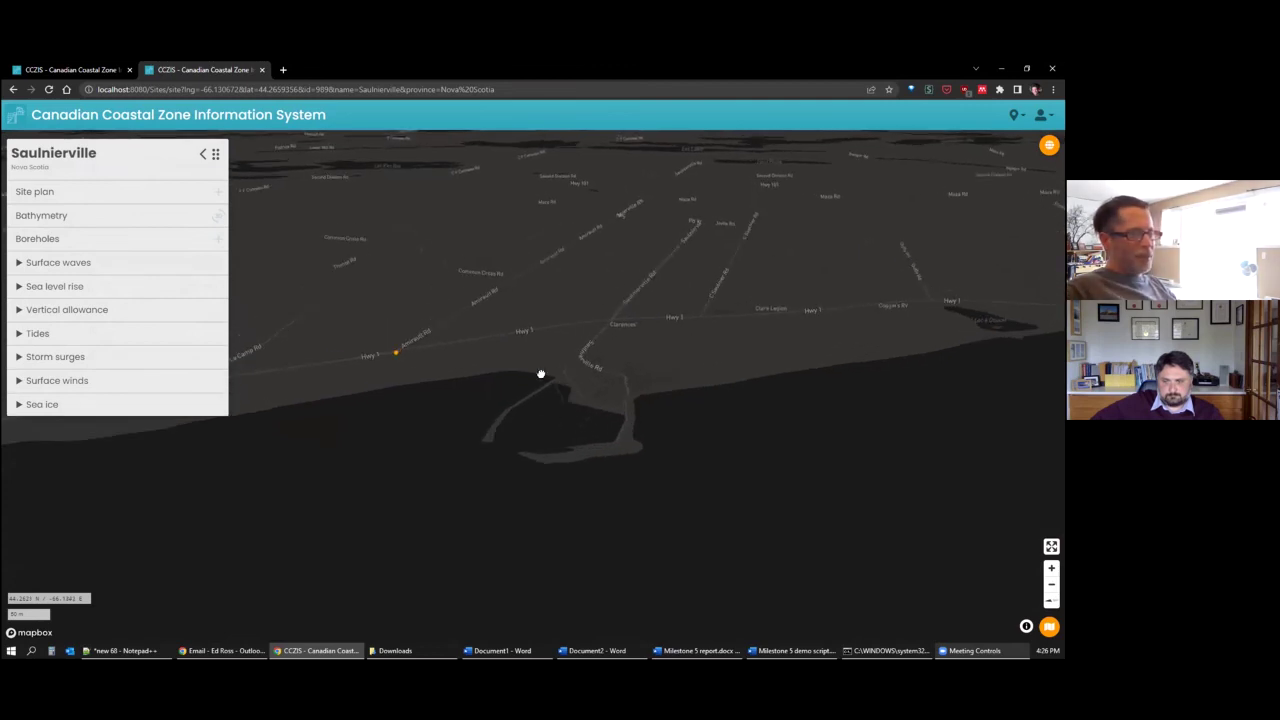
scroll(540, 374, up, 3)
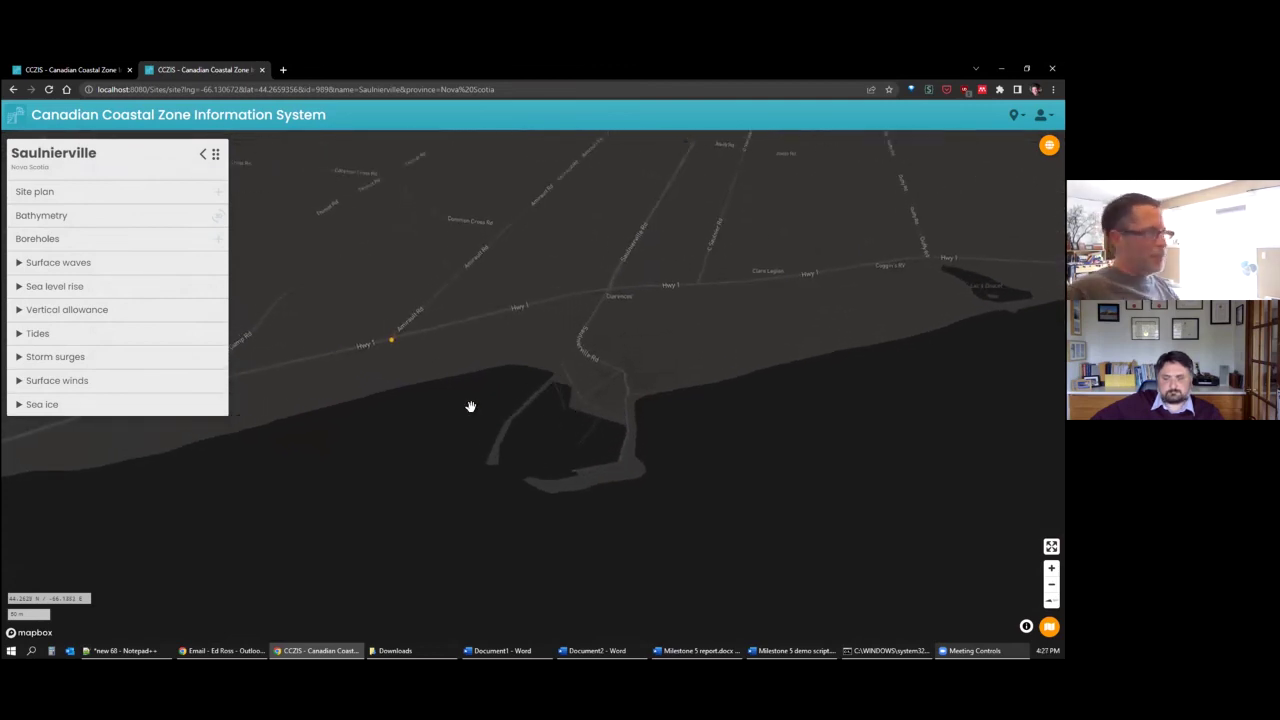
drag(489, 457, 560, 426)
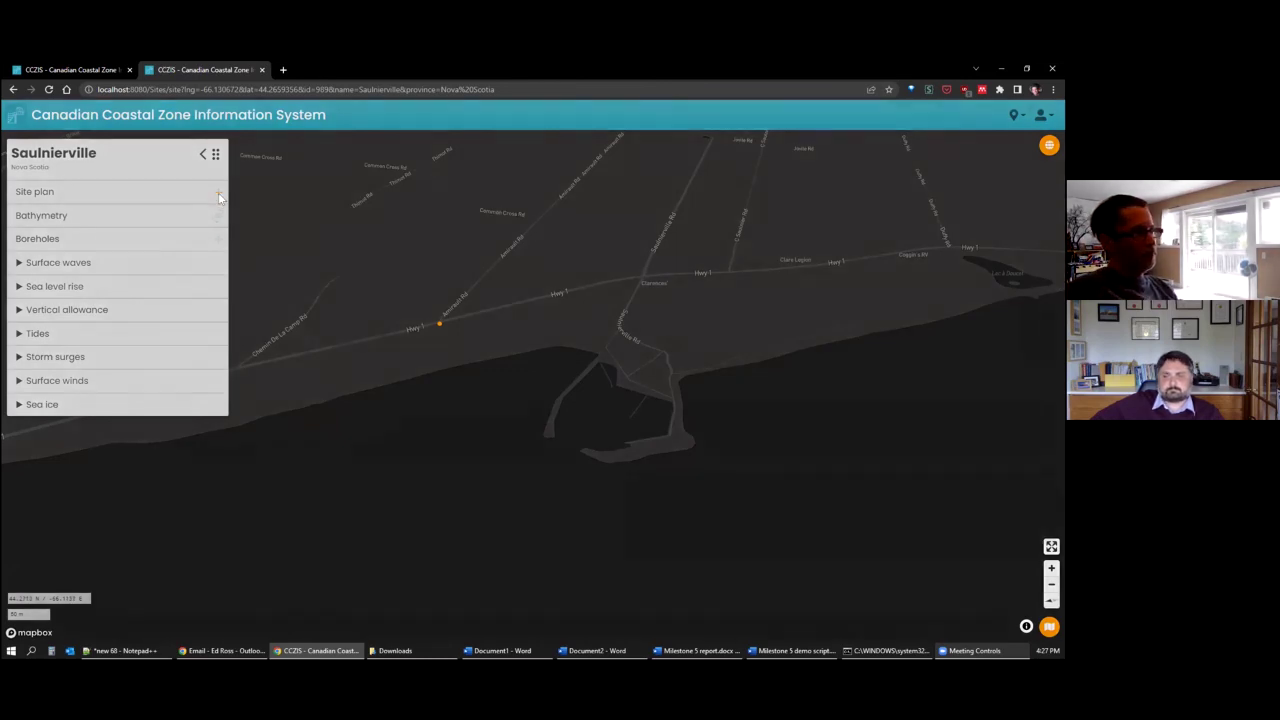
Add SLN071A.dwg as the Saulnierville site plan and start its upload
click(218, 194)
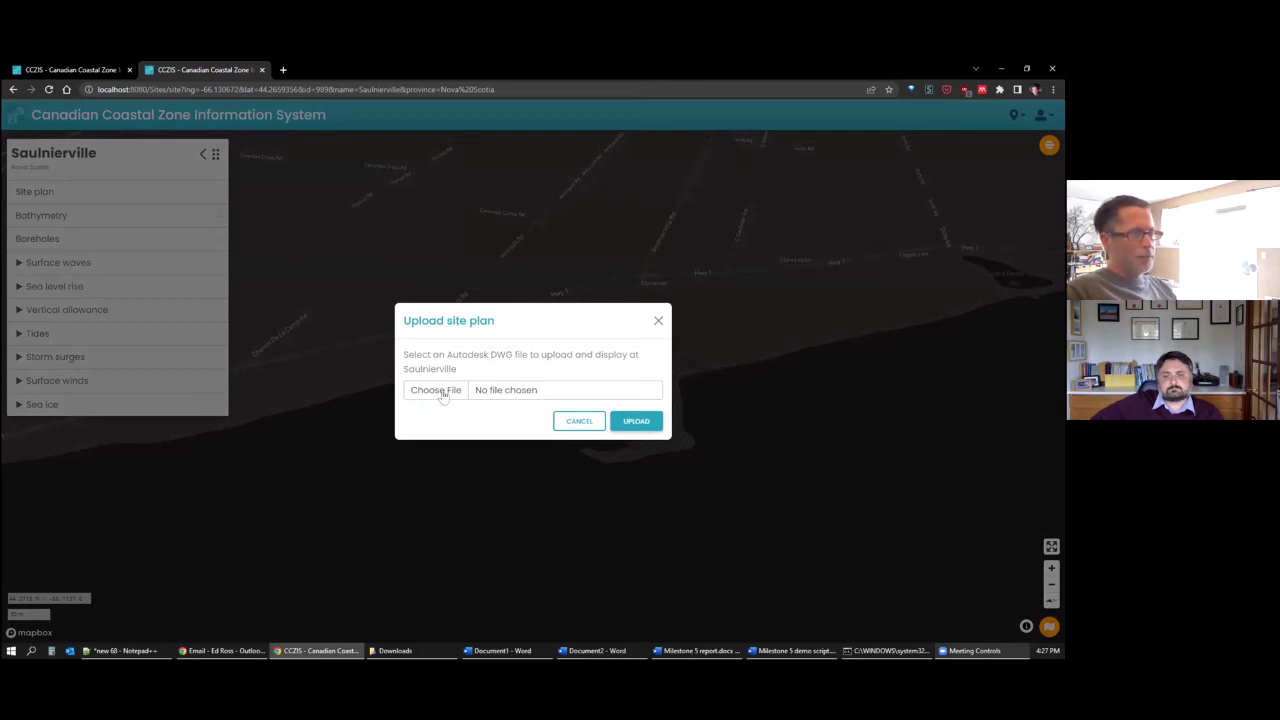
click(450, 391)
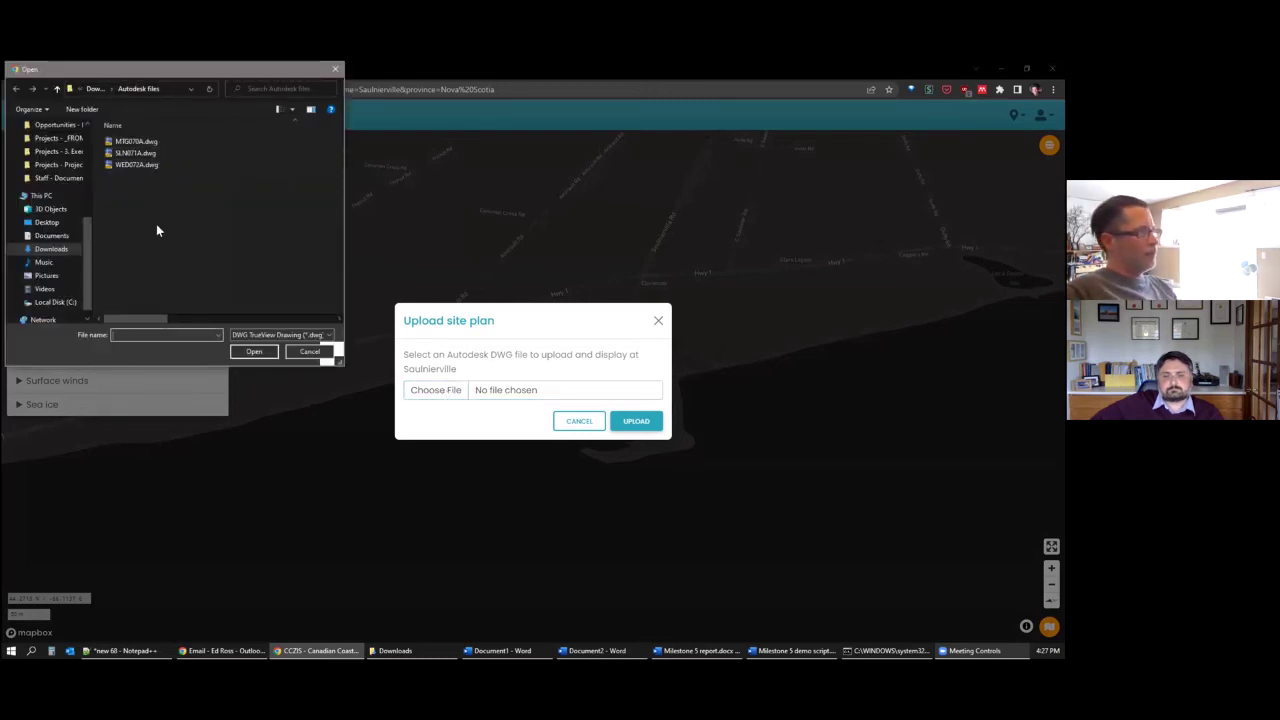
click(120, 153)
double_click(120, 153)
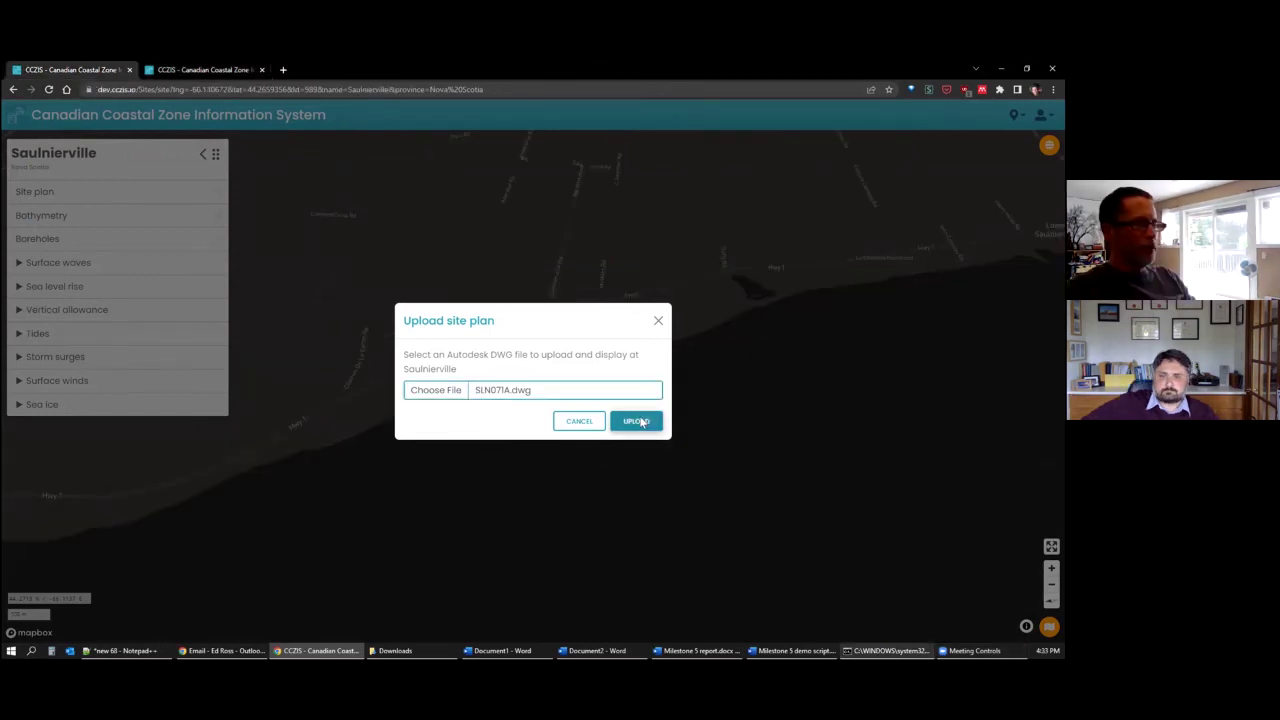
click(641, 421)
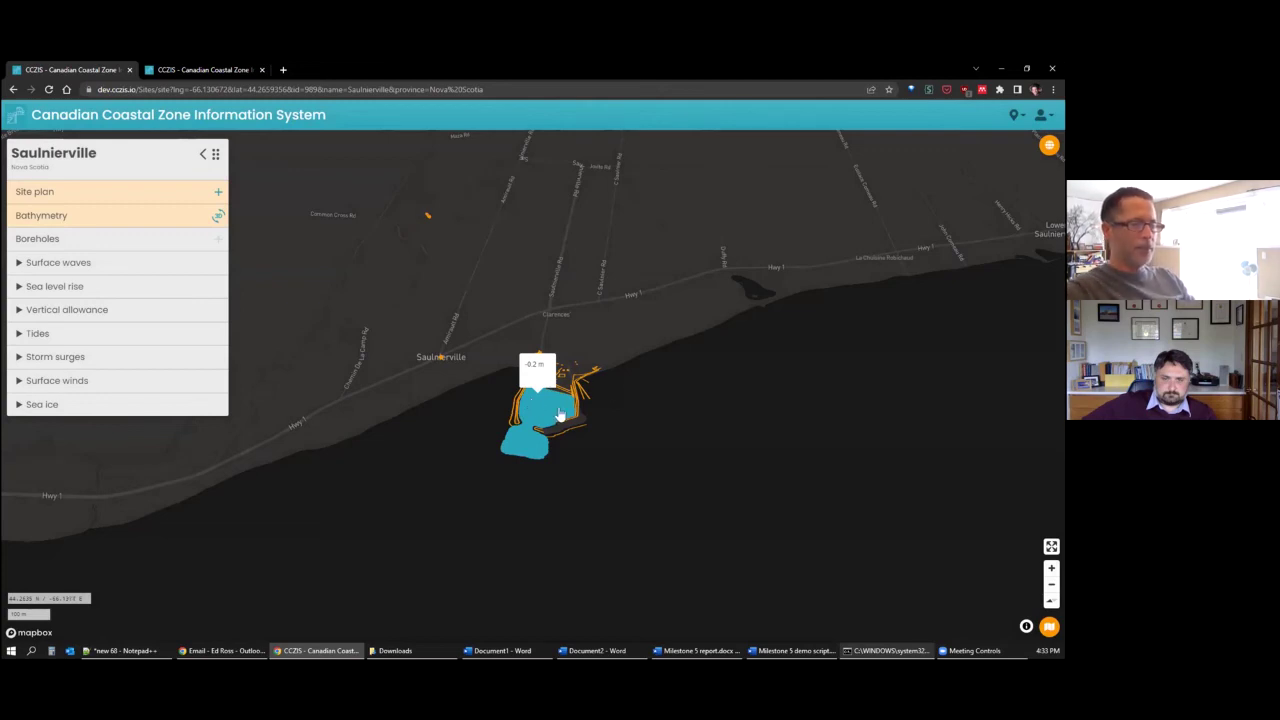
Pan to the SLN071A site plan outlines and hide the Bathymetry layer
scroll(613, 390, up, 3)
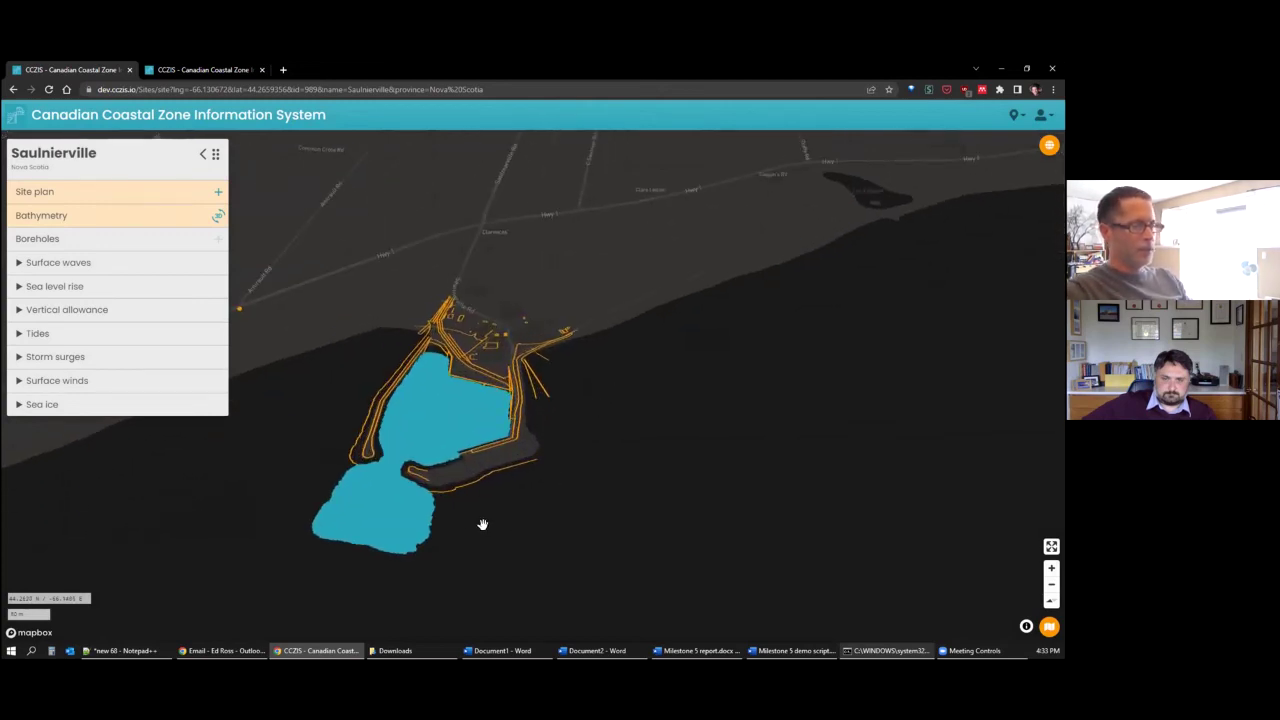
drag(486, 503, 568, 517)
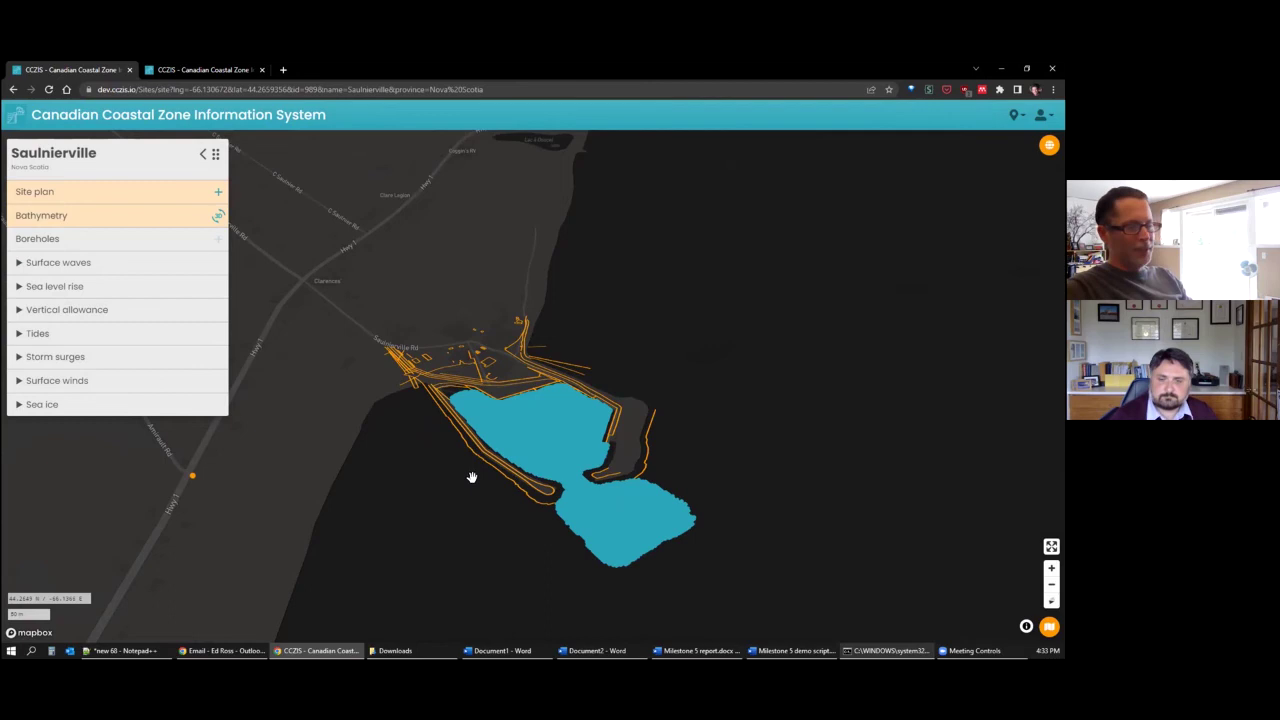
click(125, 214)
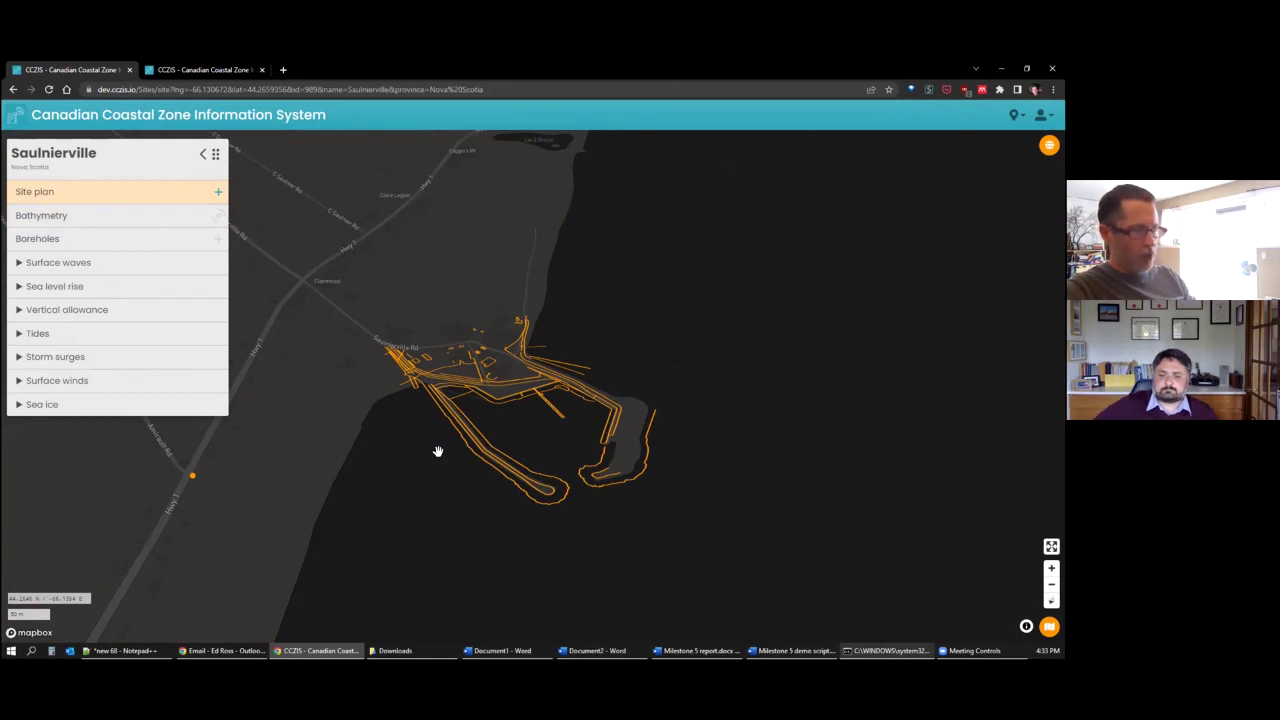
Zoom further into the harbour until extruded 3D buildings appear
scroll(538, 419, up, 1)
scroll(532, 418, up, 2)
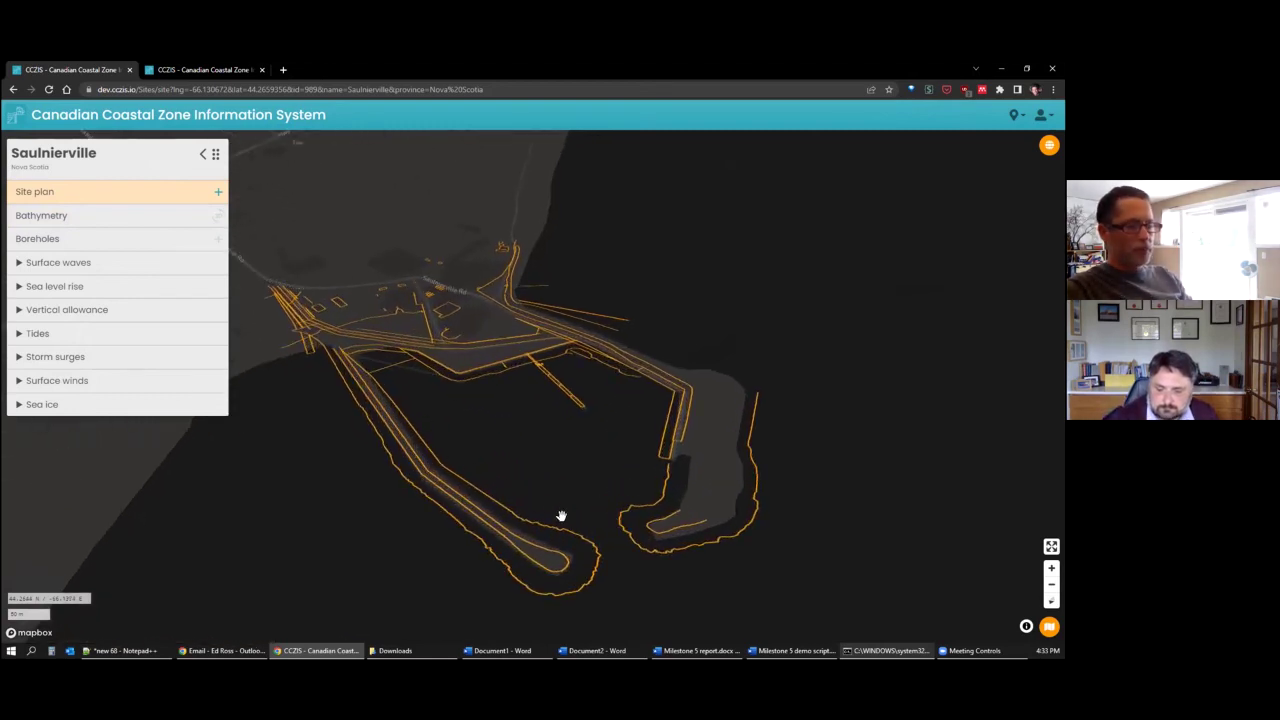
mouse_move(575, 540)
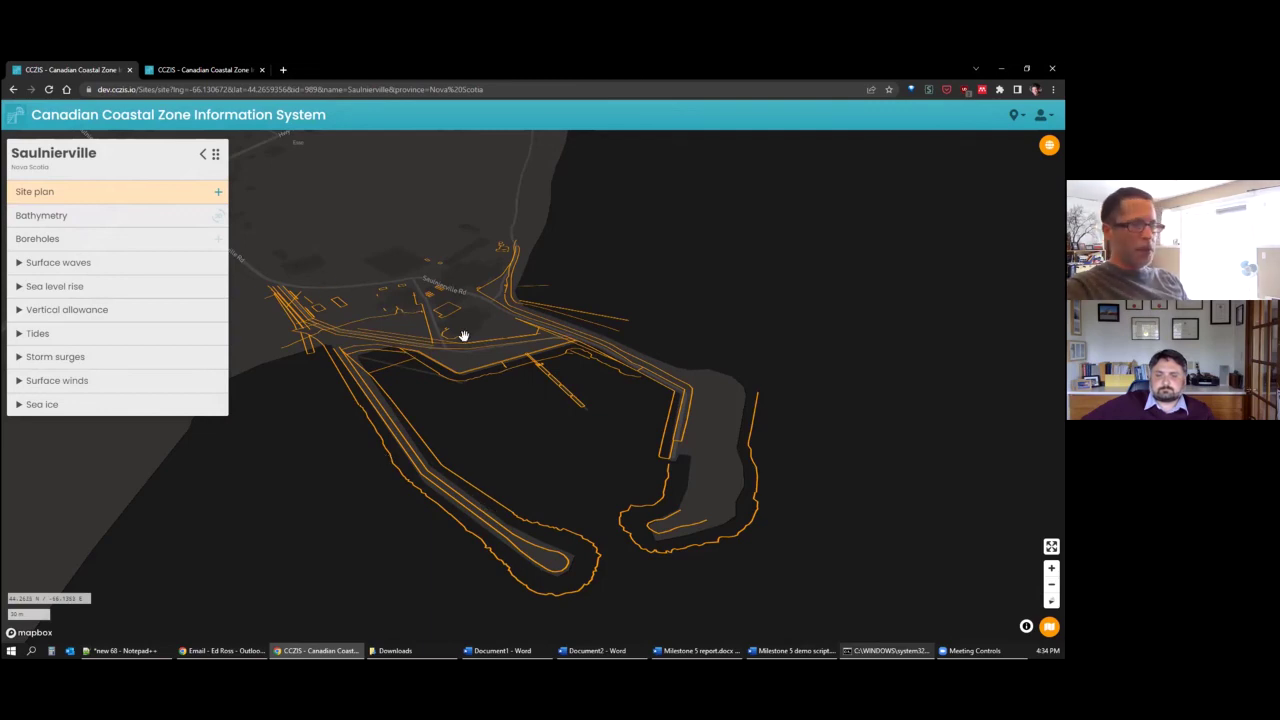
scroll(492, 494, up, 2)
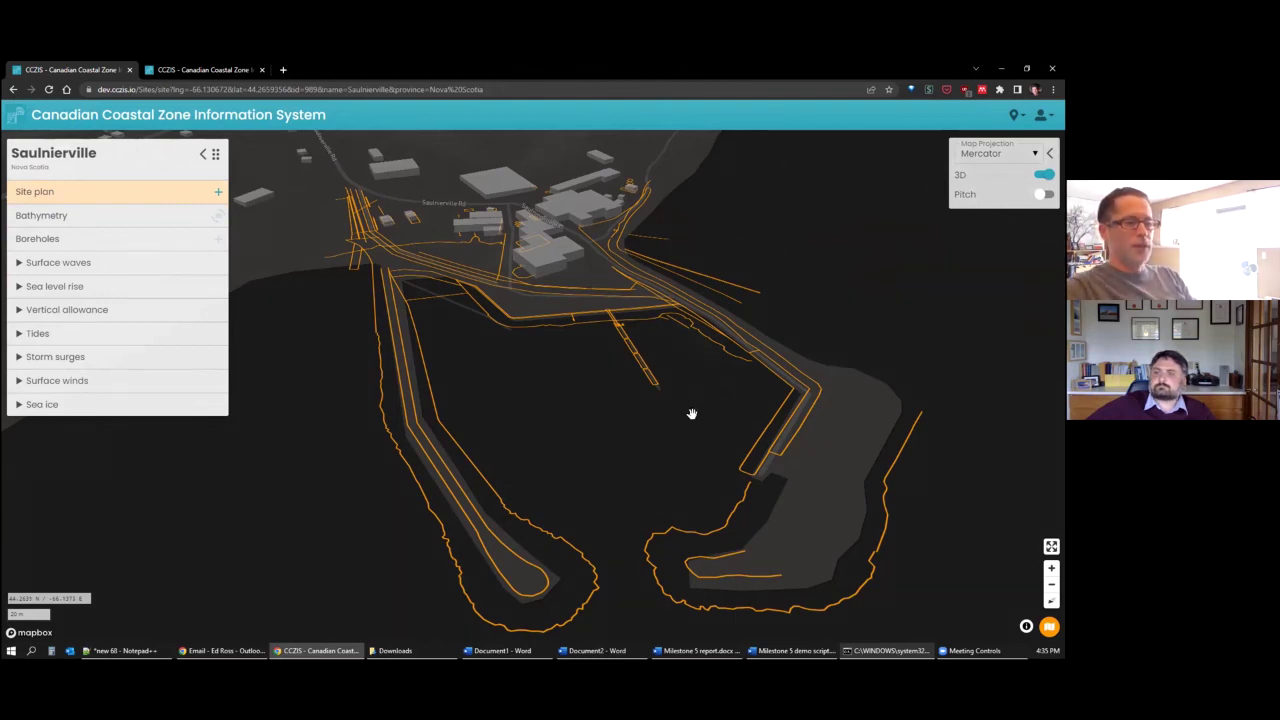
Shift the 3D harbour view and toggle the Bathymetry layer on, then off again
drag(674, 442, 587, 424)
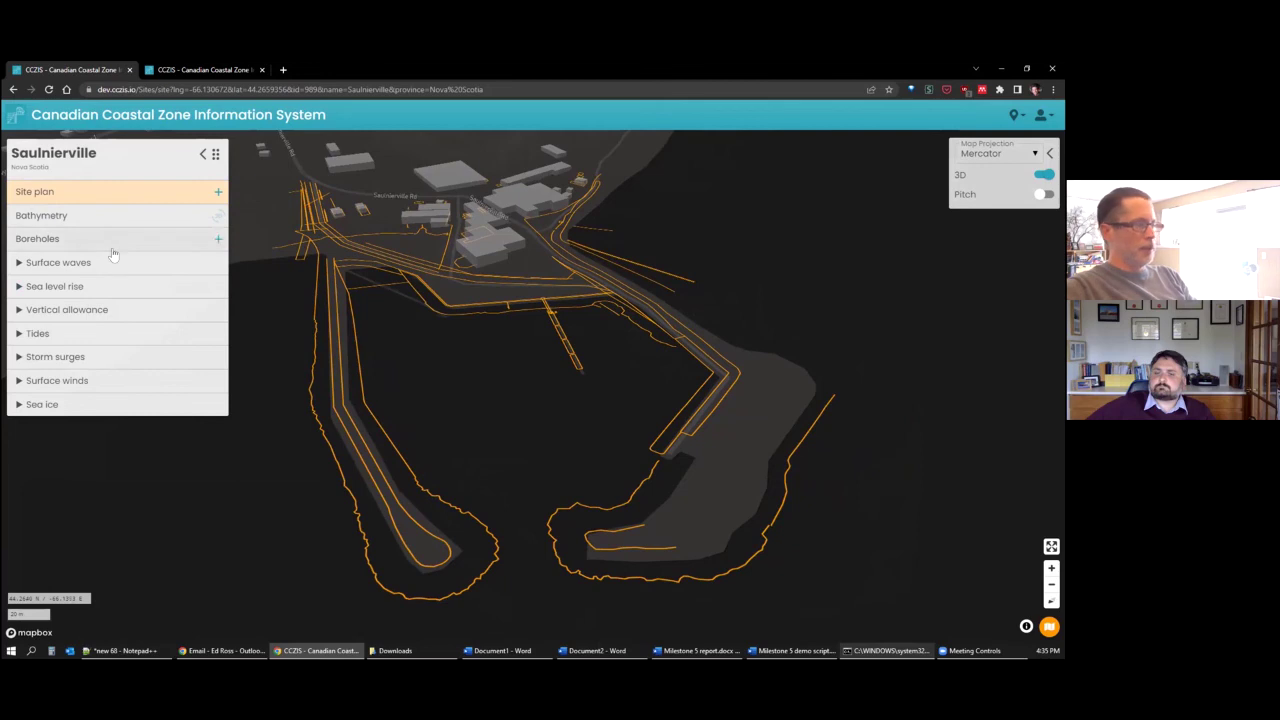
click(114, 219)
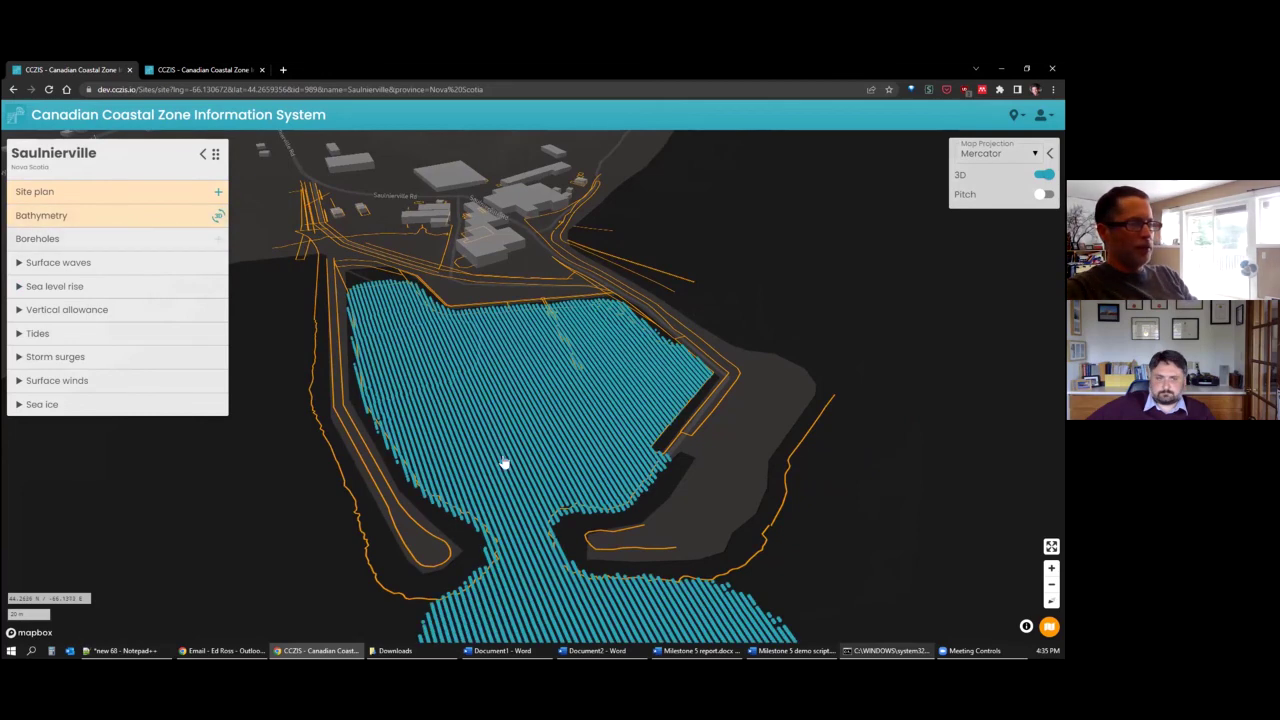
scroll(614, 390, down, 5)
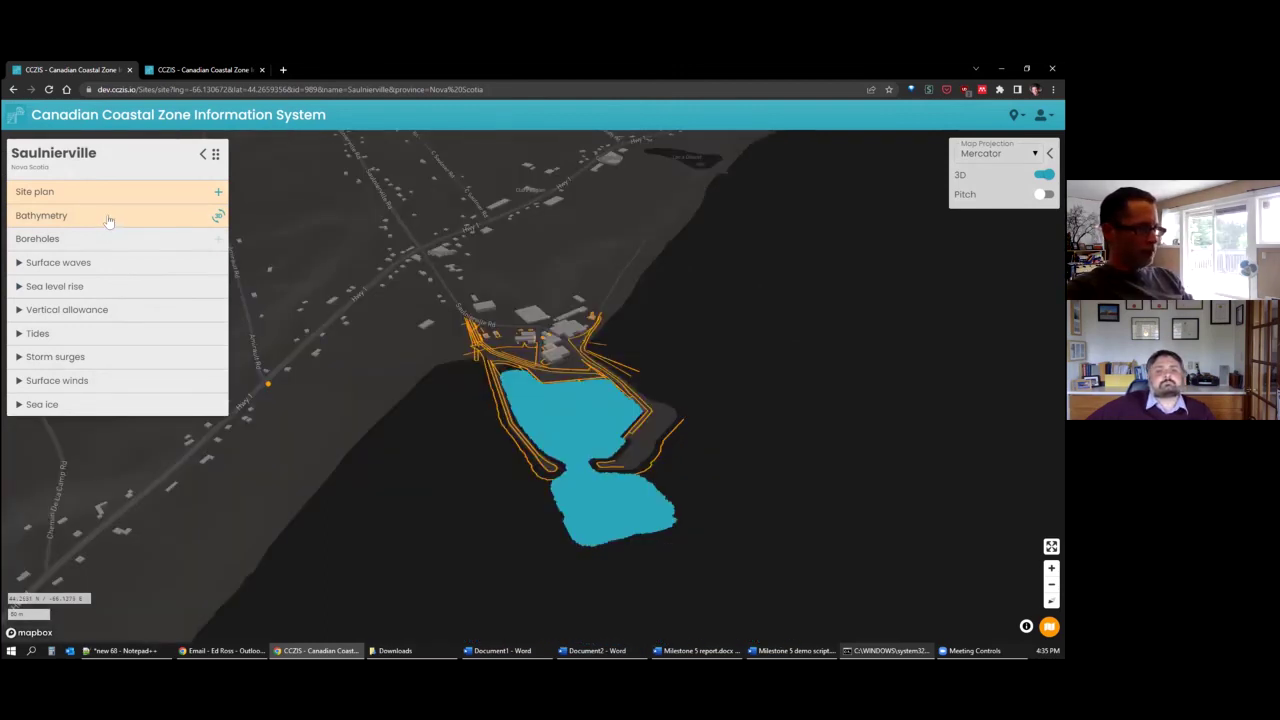
click(110, 219)
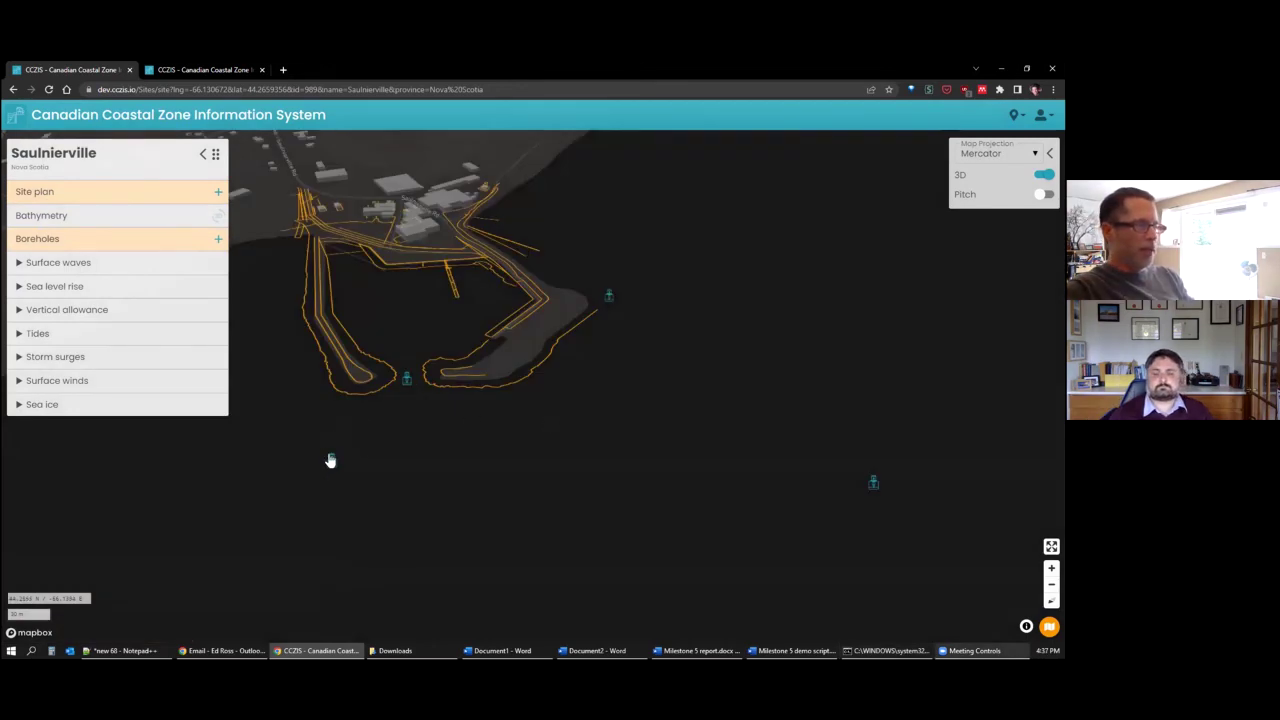
Open one borehole's log sheet, scroll through it and close it
click(329, 463)
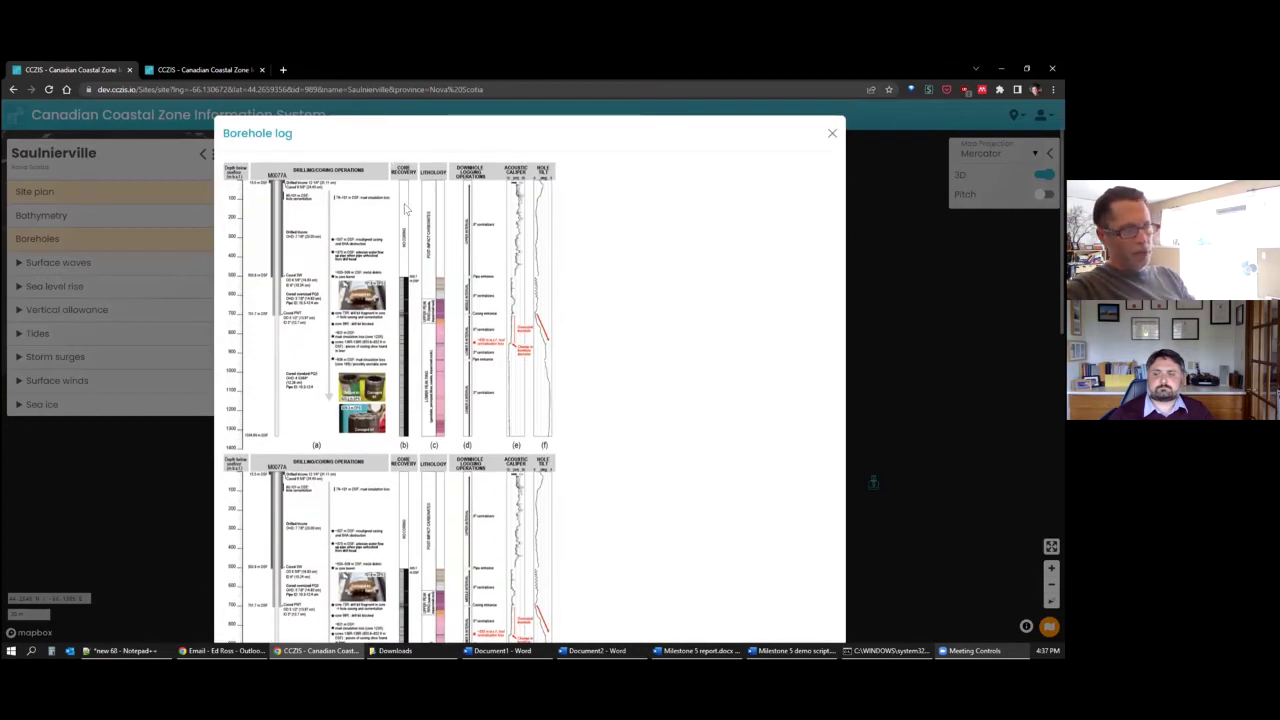
scroll(440, 221, down, 3)
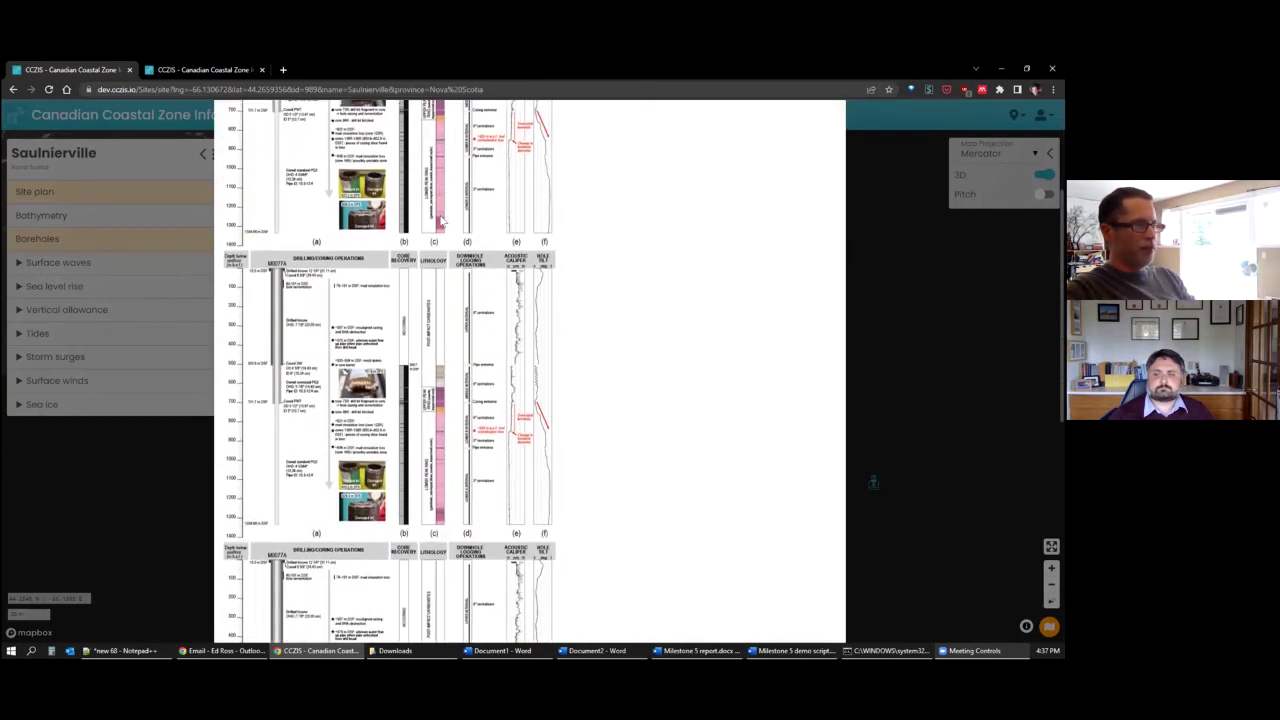
scroll(445, 228, up, 2)
scroll(455, 245, down, 2)
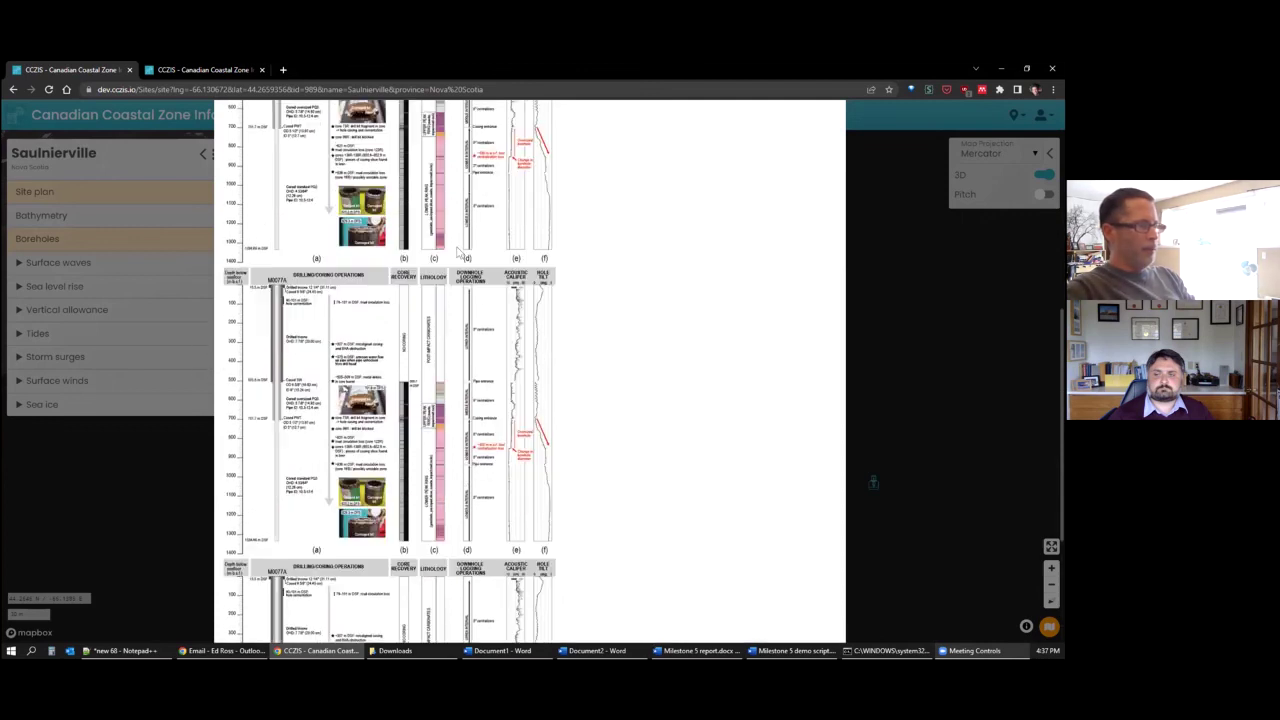
scroll(457, 250, up, 4)
click(922, 301)
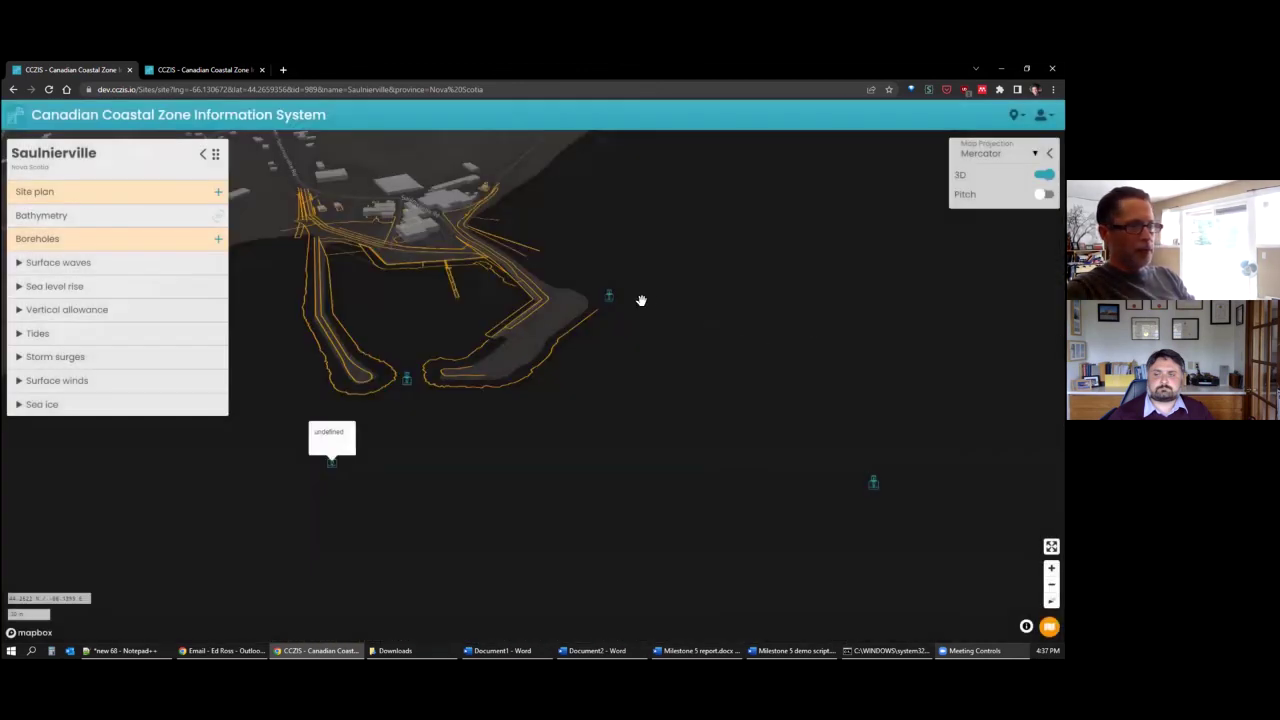
Review and close a second borehole log, then return the map to a flat overview
mouse_move(600, 292)
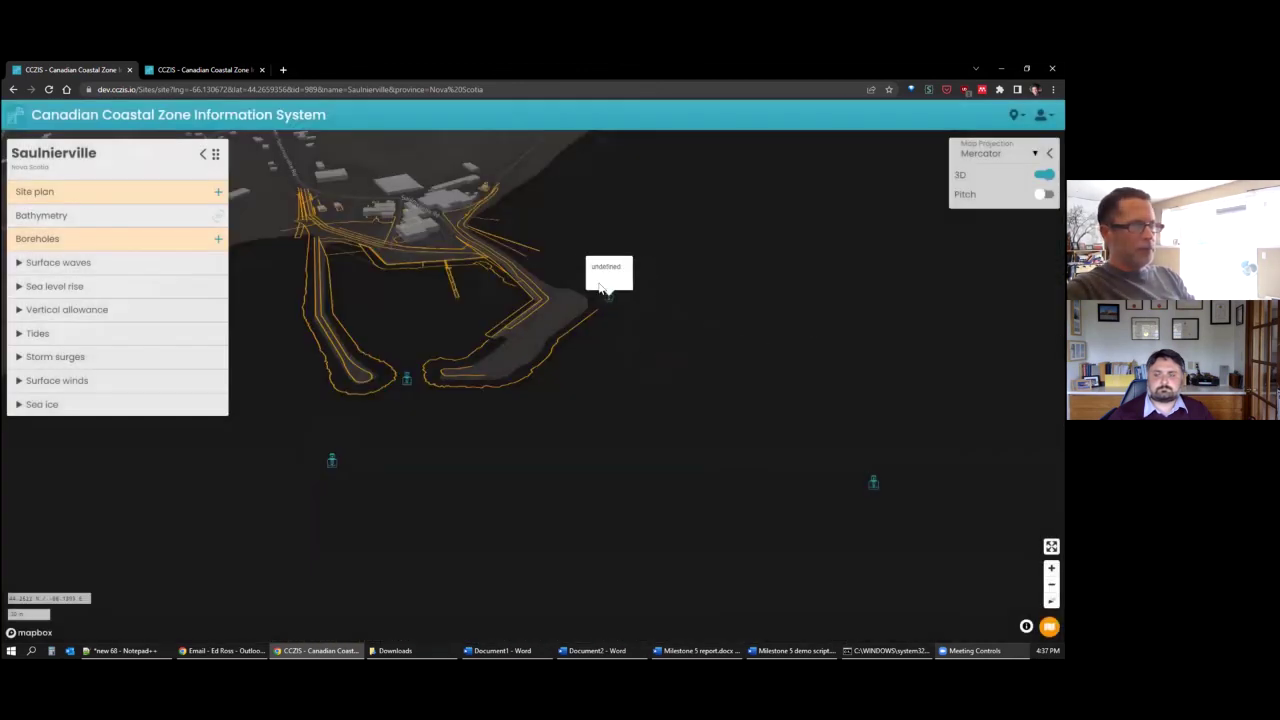
click(603, 292)
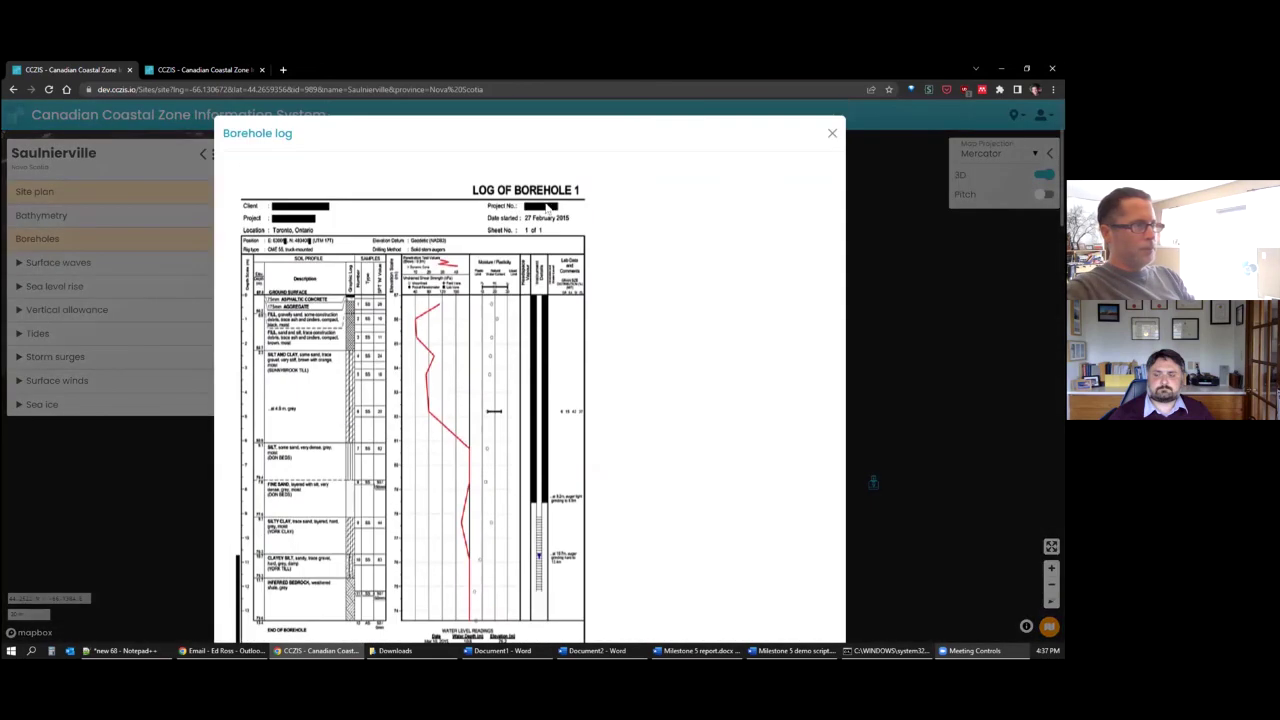
scroll(555, 210, down, 5)
scroll(555, 210, down, 4)
scroll(553, 225, up, 4)
scroll(551, 242, down, 2)
scroll(551, 242, up, 5)
click(925, 335)
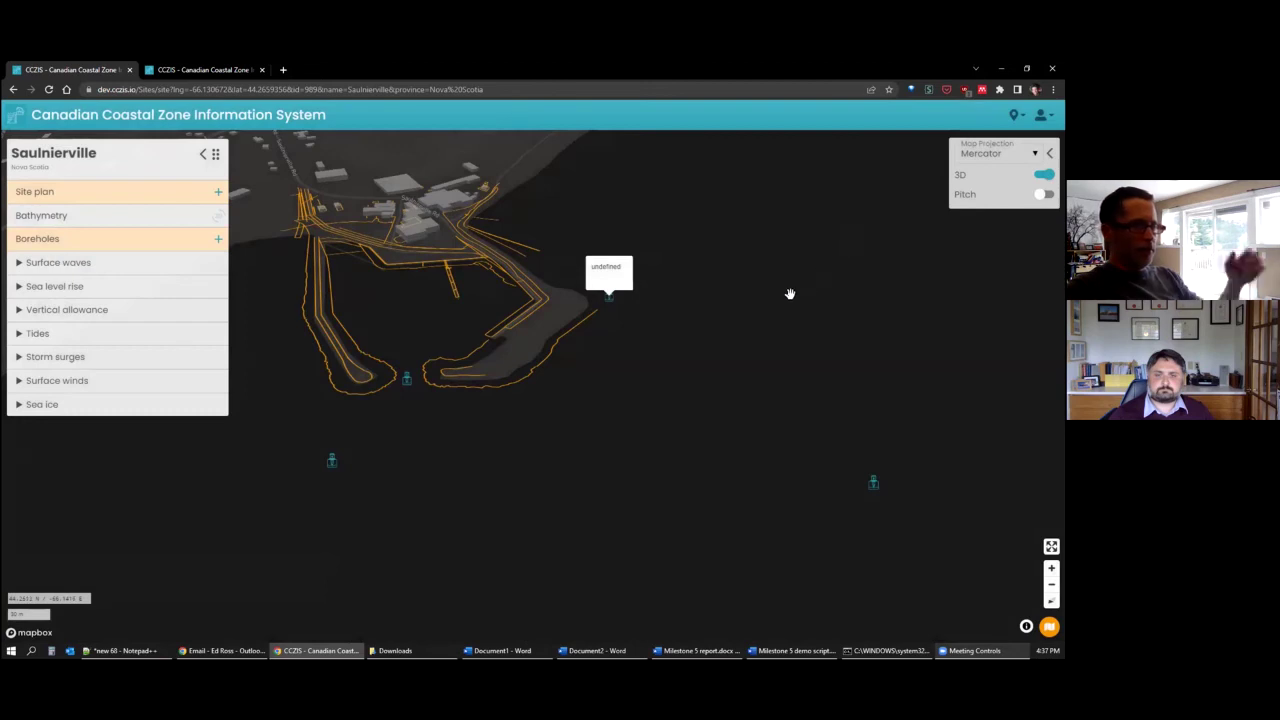
click(1043, 174)
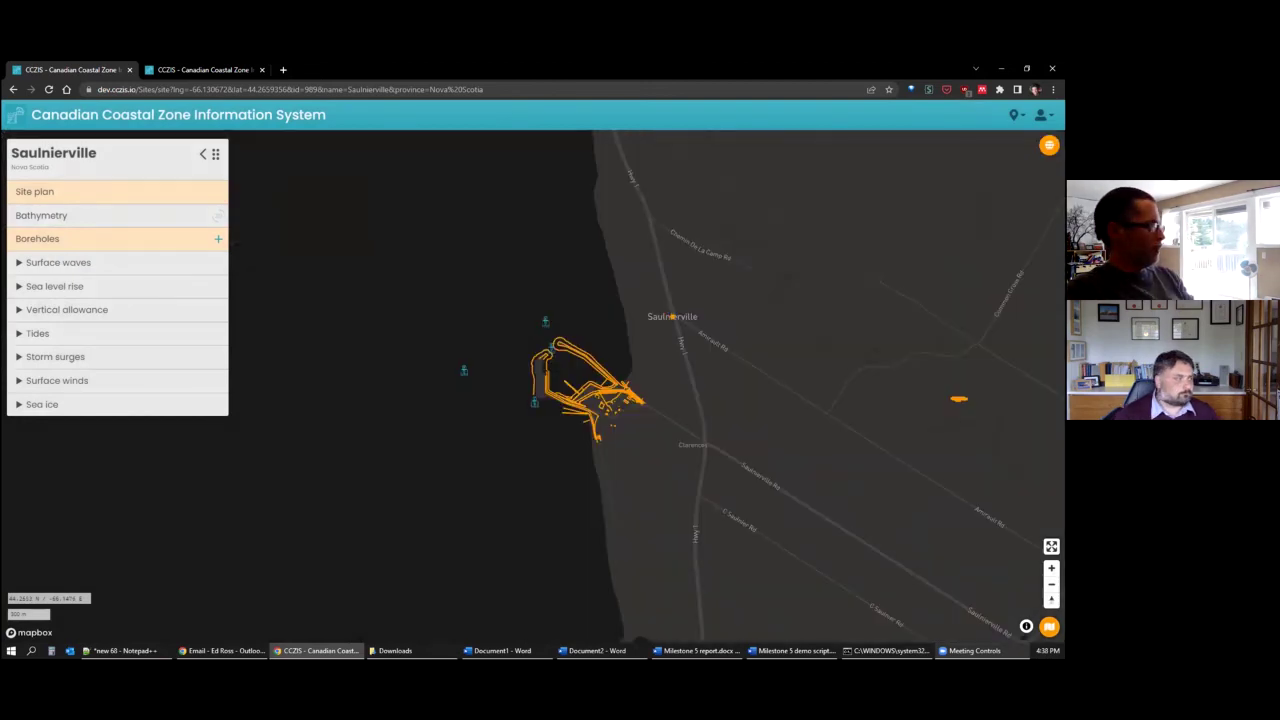
Search sites for 'wedge', open Lower Wedgeport -Tuna Wharf and centre its wharf
click(1015, 115)
click(977, 132)
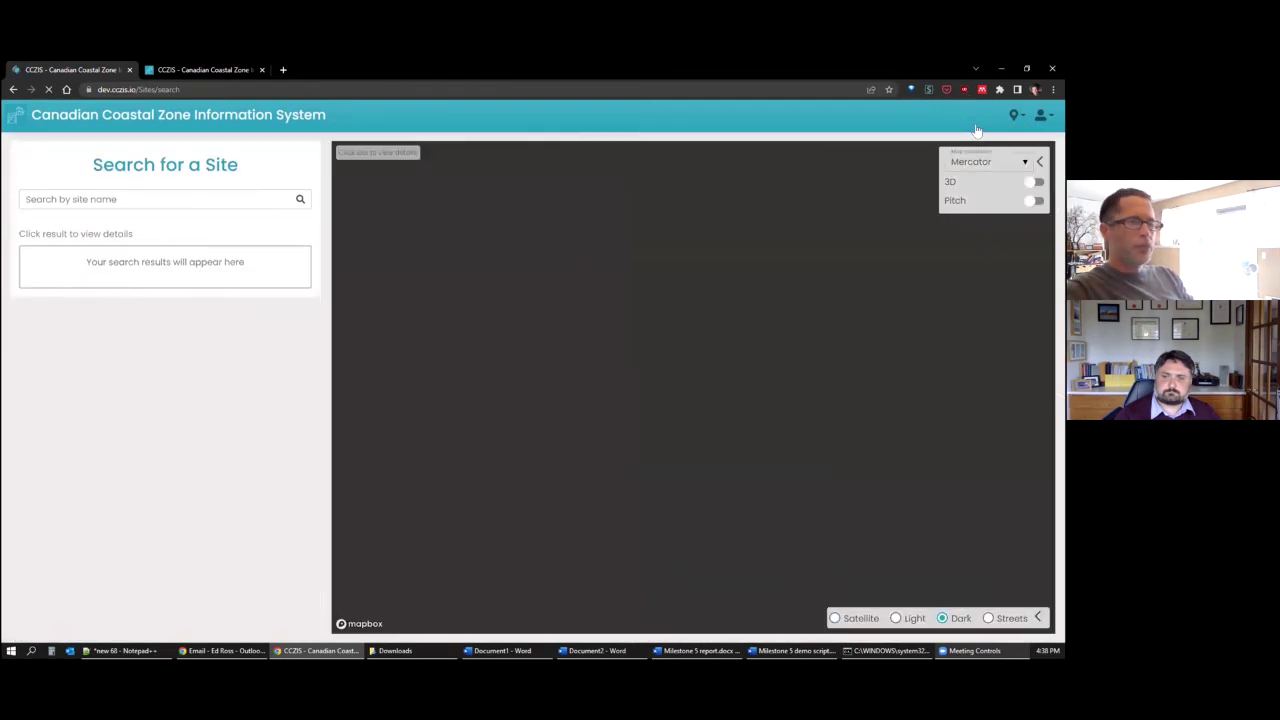
click(79, 196)
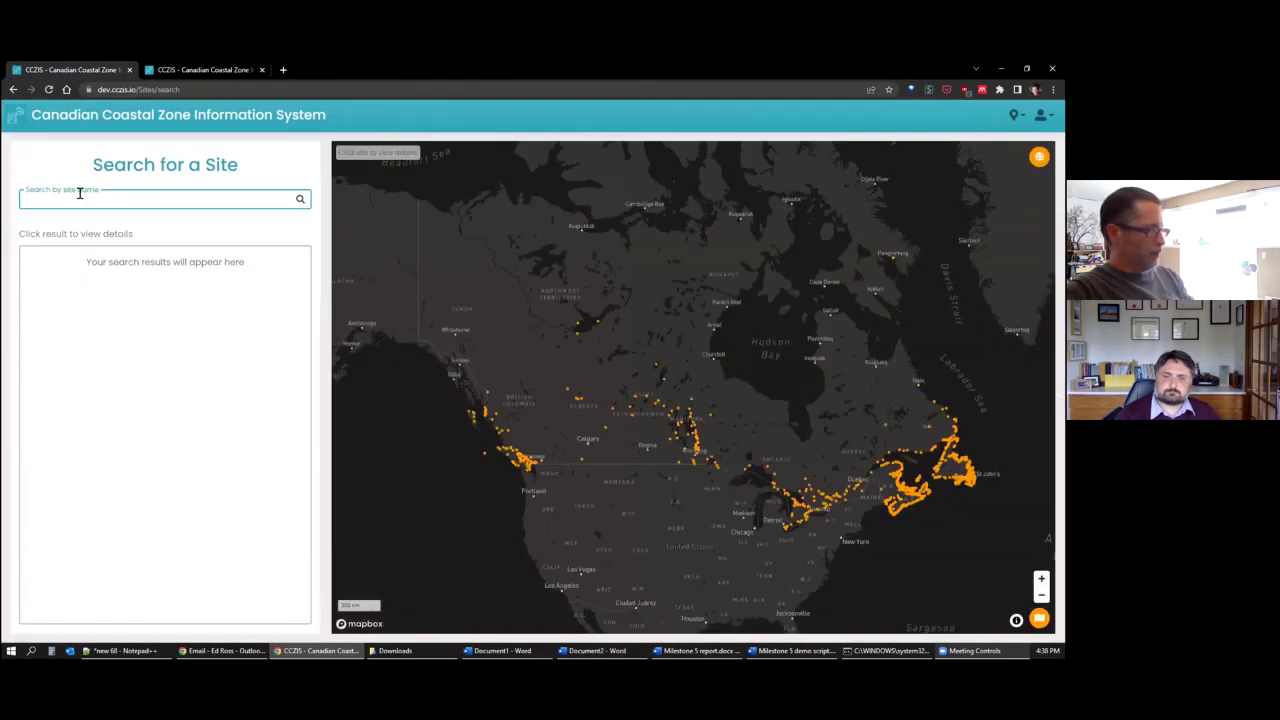
text(wedge)
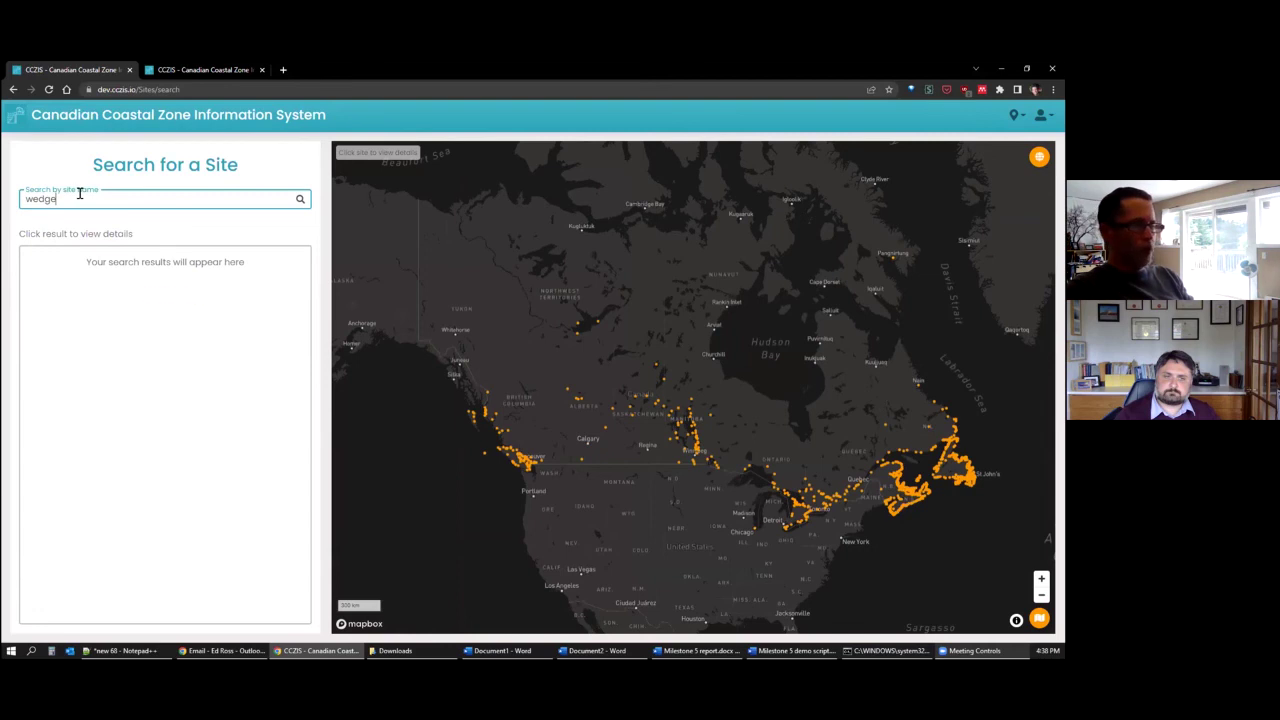
click(140, 290)
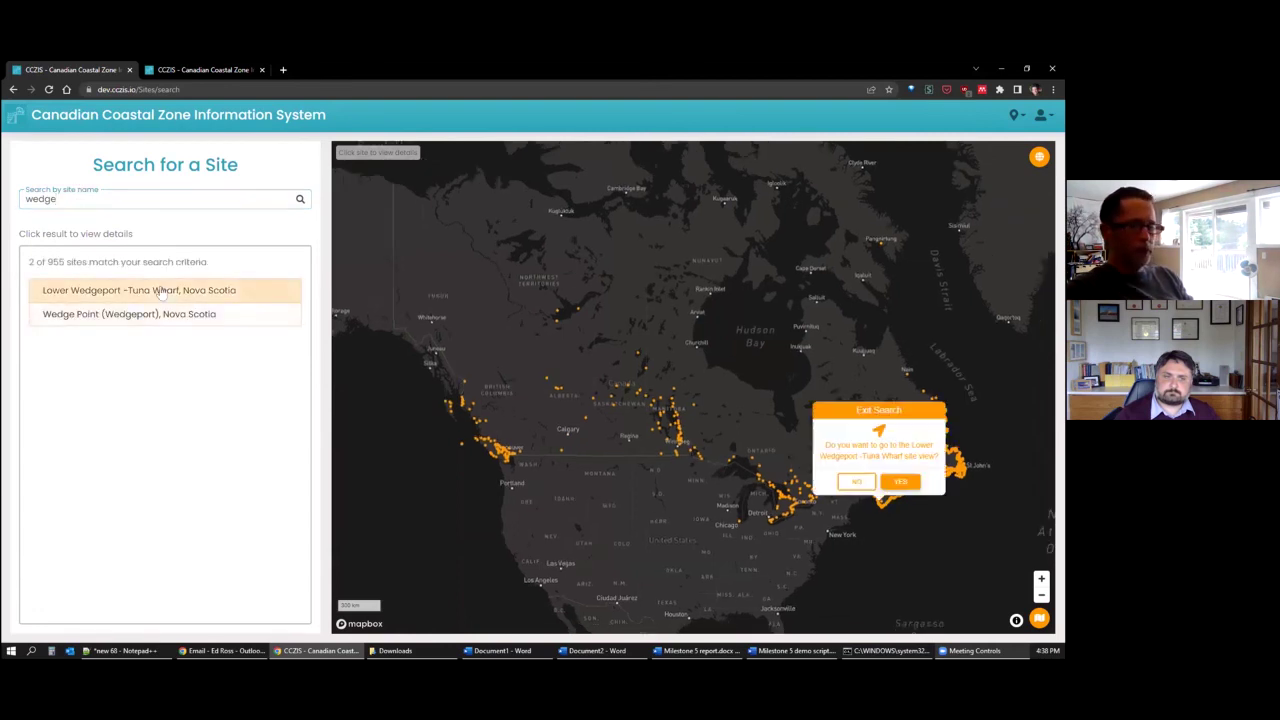
click(727, 372)
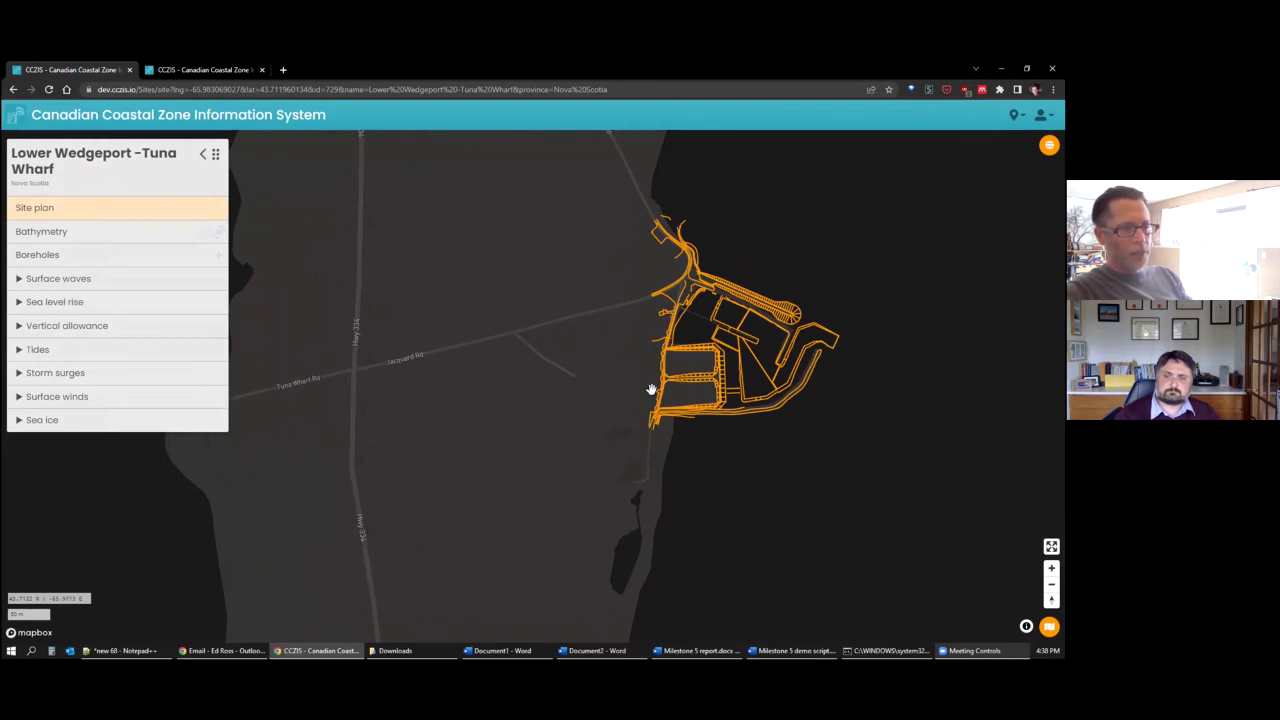
drag(830, 362, 705, 345)
Show bathymetry over the wharf basin, zoom in and out, and rotate the view
click(107, 231)
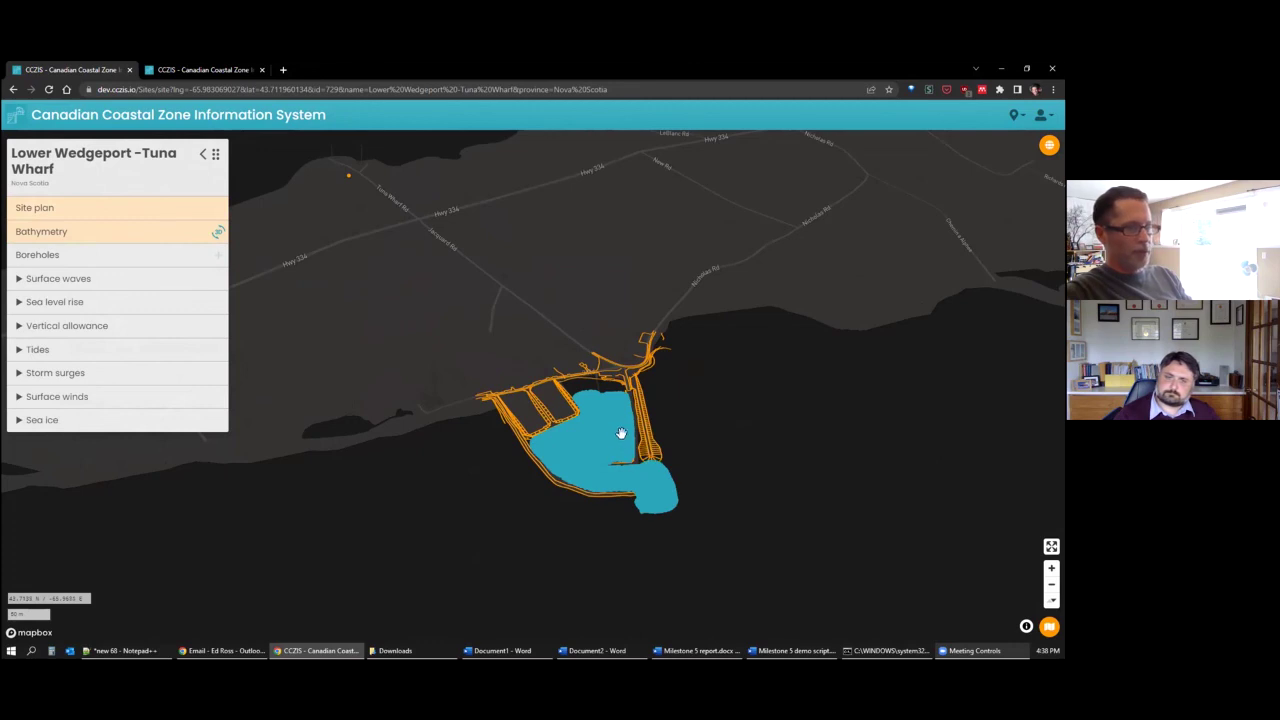
scroll(620, 433, up, 10)
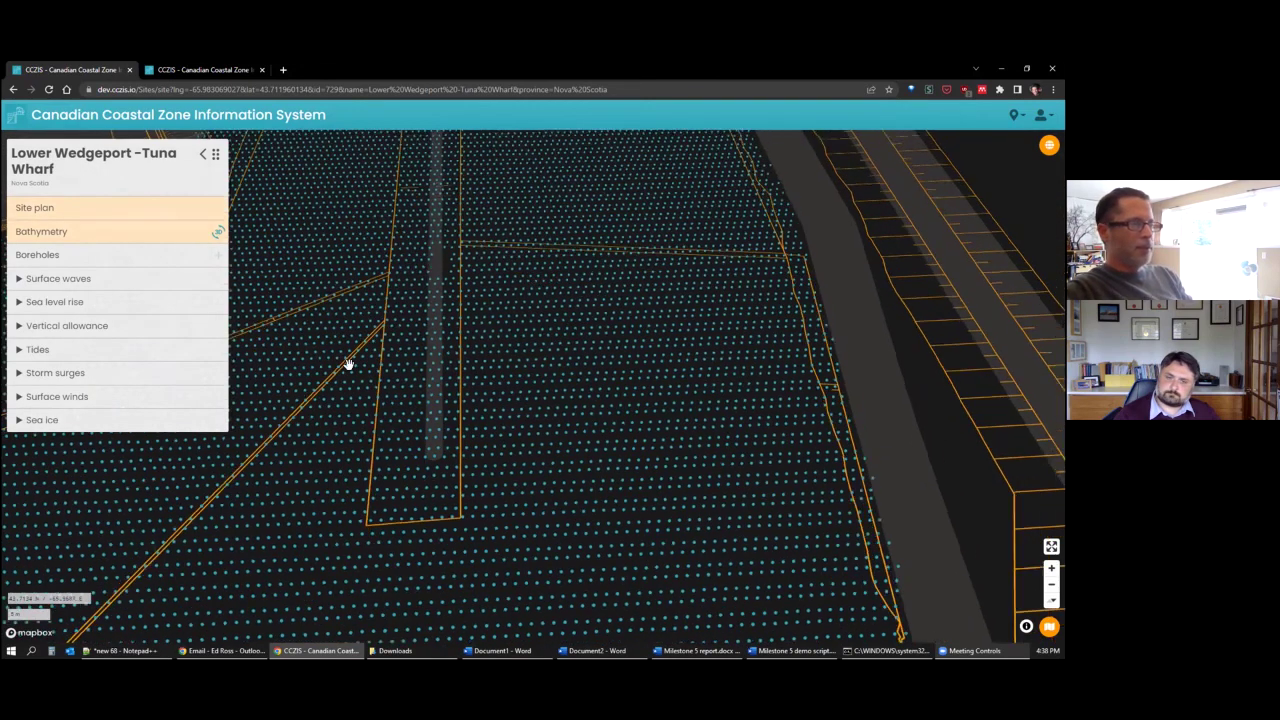
scroll(350, 366, down, 10)
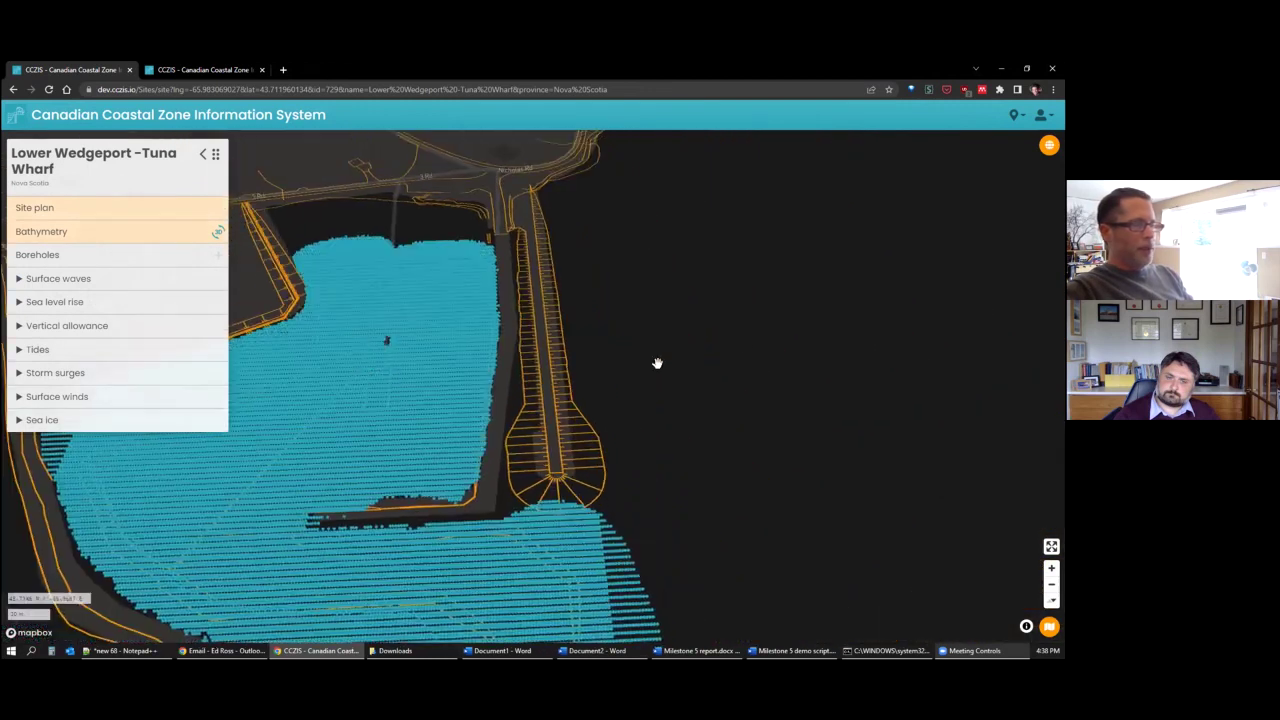
drag(667, 361, 419, 230)
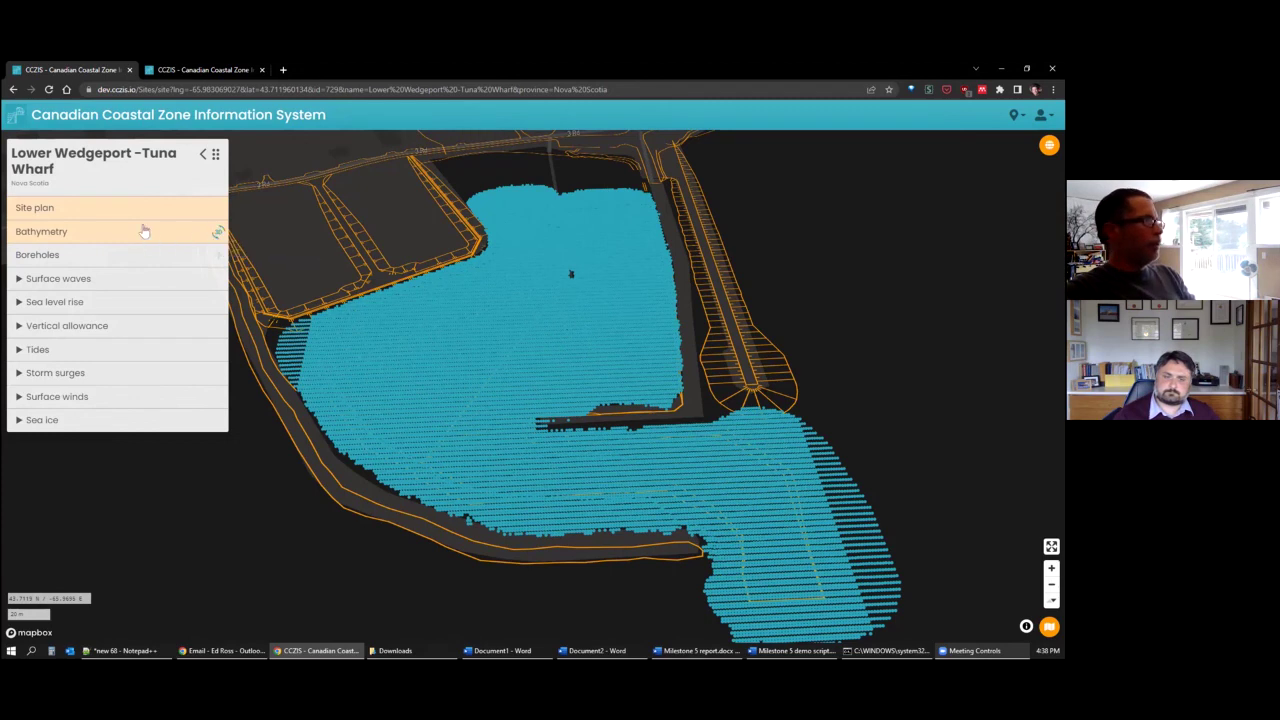
click(222, 69)
Open the Bathymetry 3D viewer and tilt, zoom and rotate the seabed surface
click(214, 233)
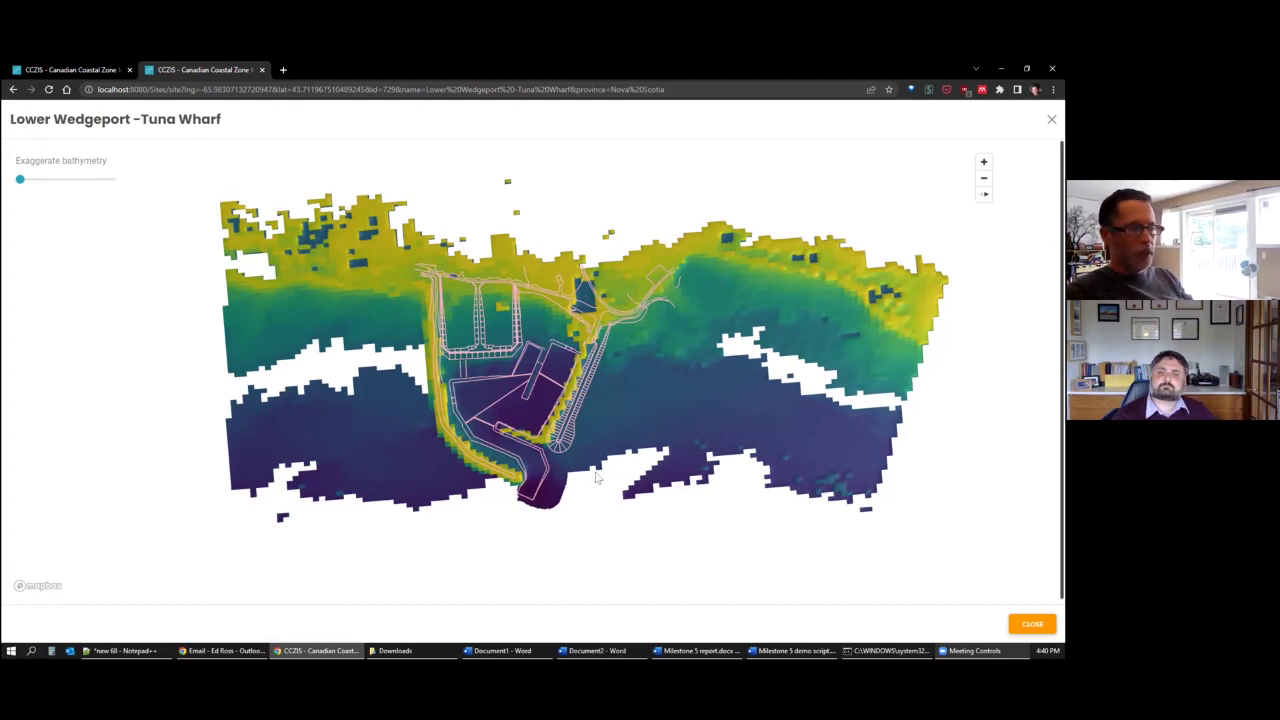
drag(598, 478, 427, 383)
scroll(429, 383, up, 3)
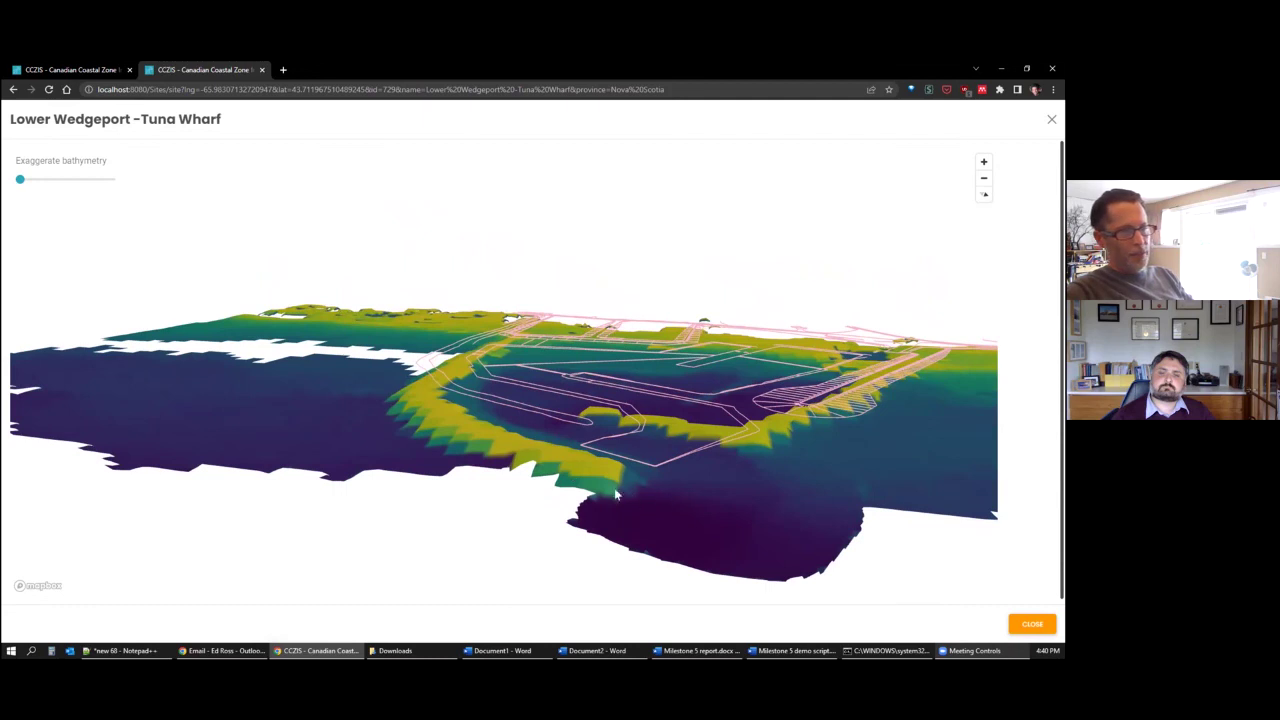
mouse_move(403, 475)
mouse_down()
mouse_move(437, 471)
mouse_move(403, 468)
mouse_up()
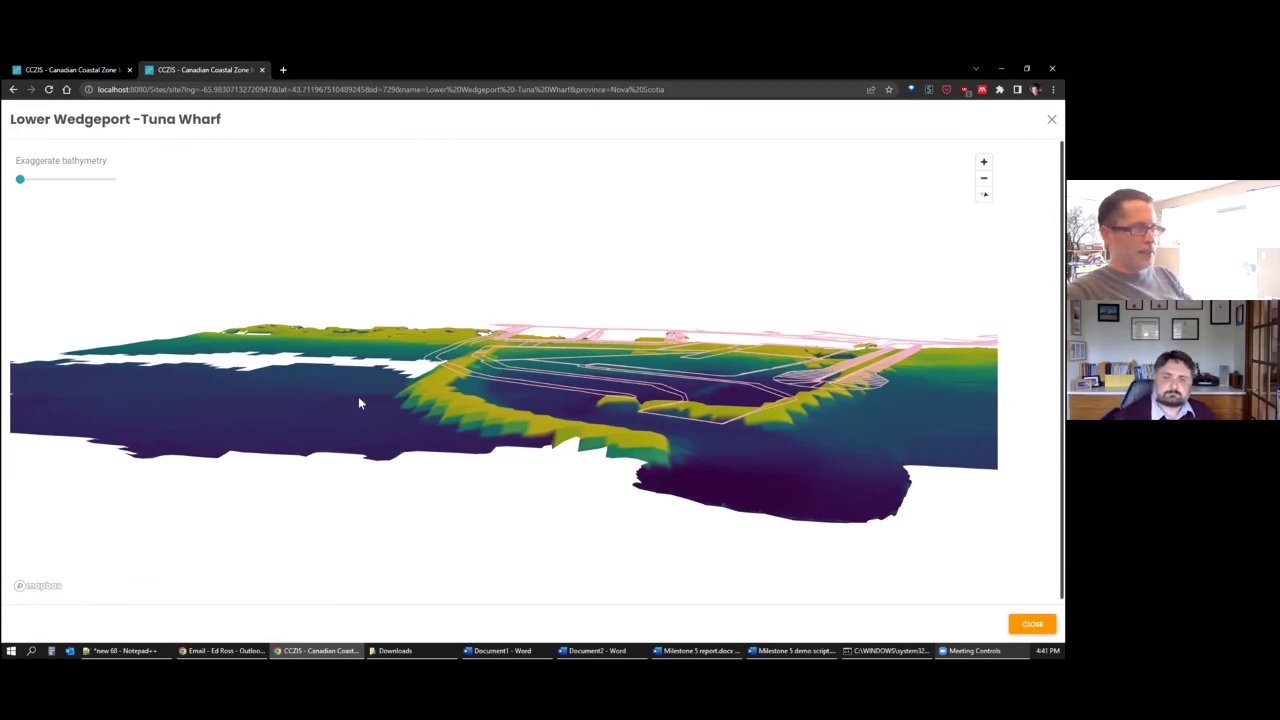
Raise the Exaggerate bathymetry slider to about 3.8
click(27, 182)
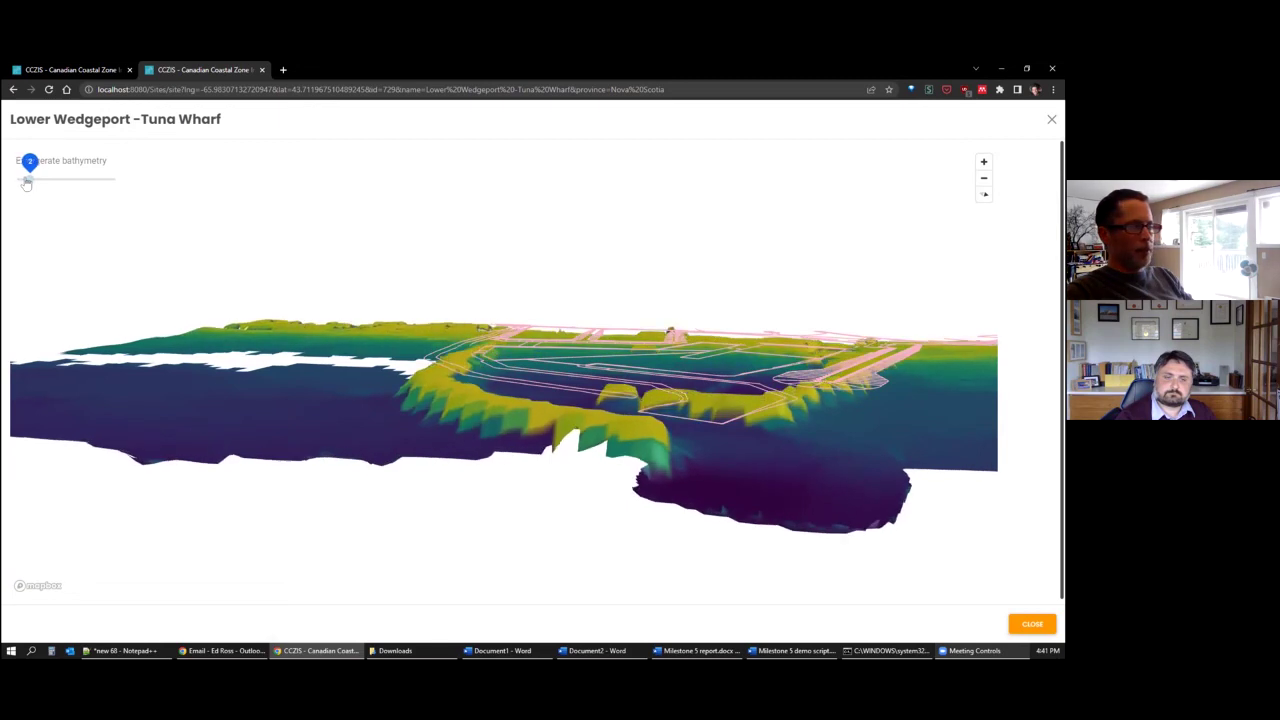
mouse_move(27, 182)
mouse_down()
mouse_move(81, 175)
mouse_move(33, 183)
mouse_move(52, 179)
mouse_up()
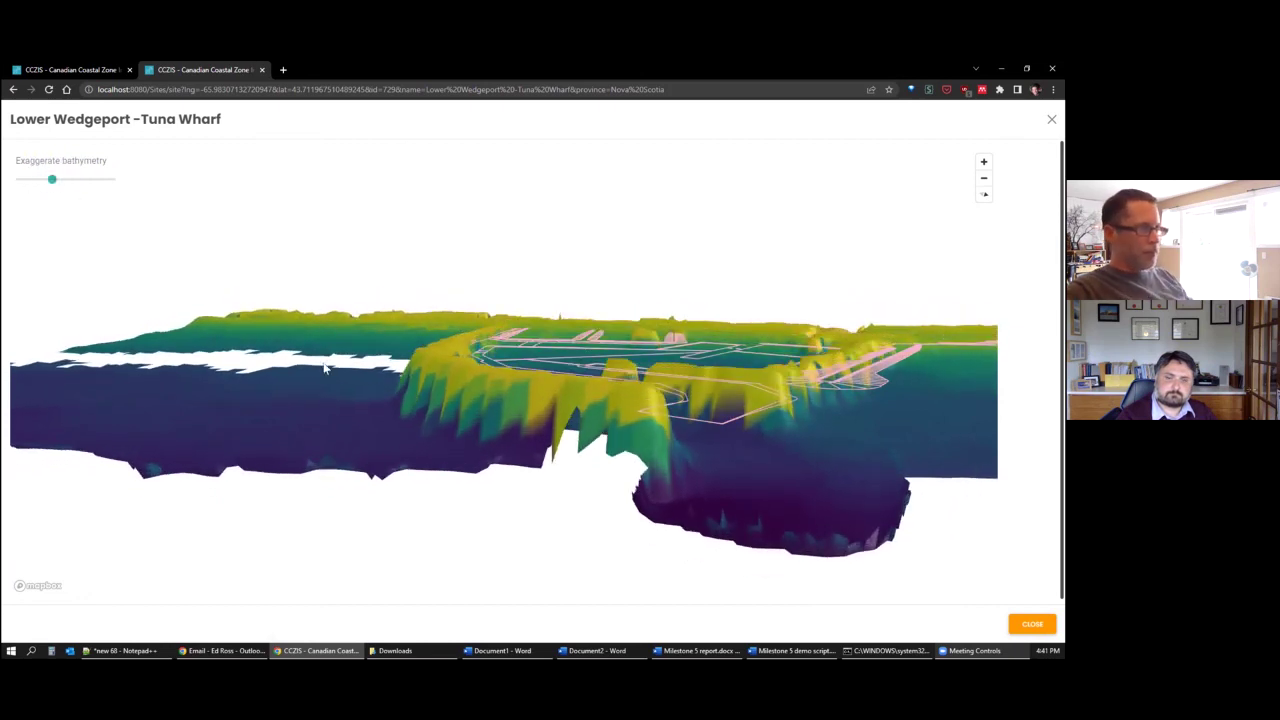
Zoom and rotate the exaggerated seabed to inspect the deep basin and steep banks
scroll(322, 369, up, 5)
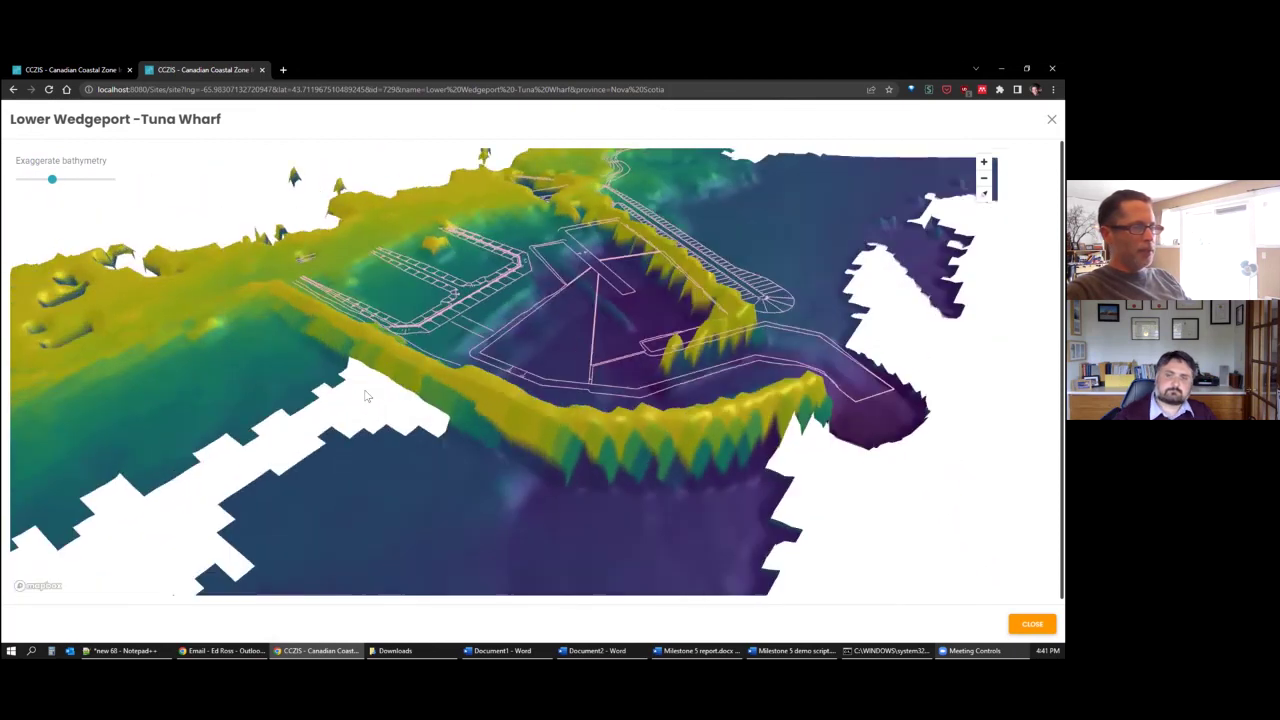
scroll(621, 312, up, 5)
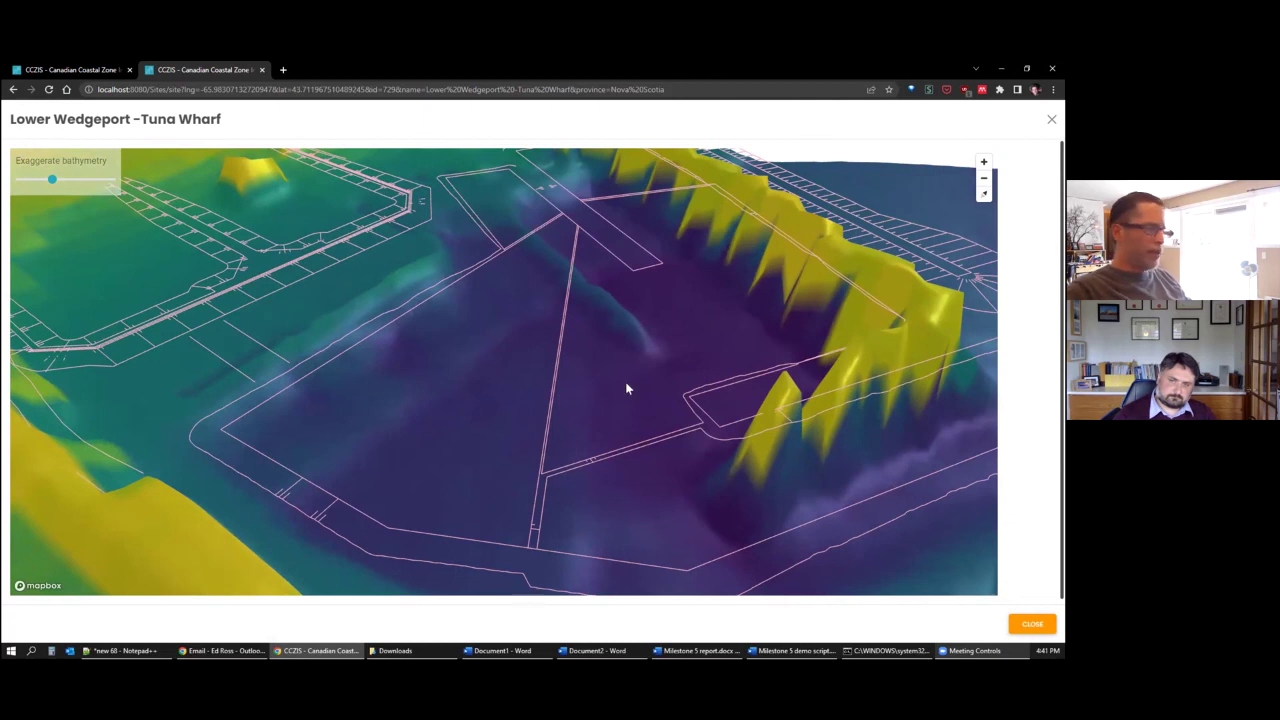
scroll(624, 388, down, 5)
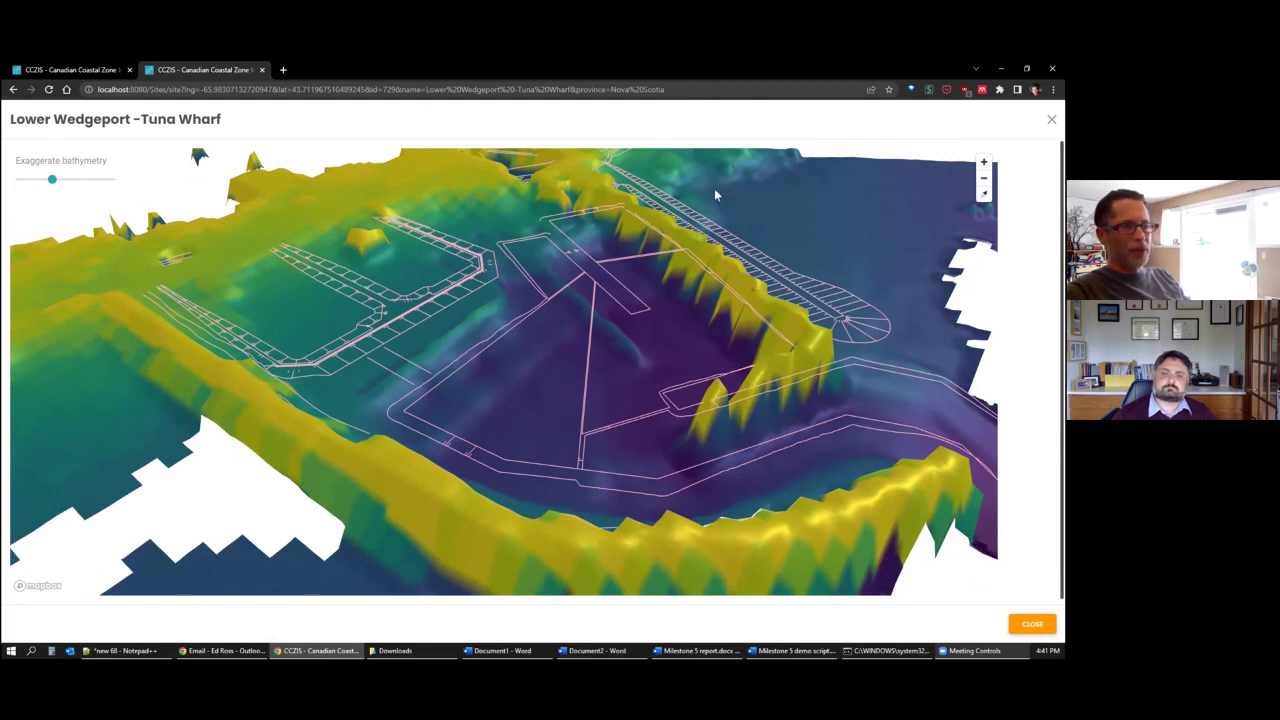
drag(650, 381, 581, 386)
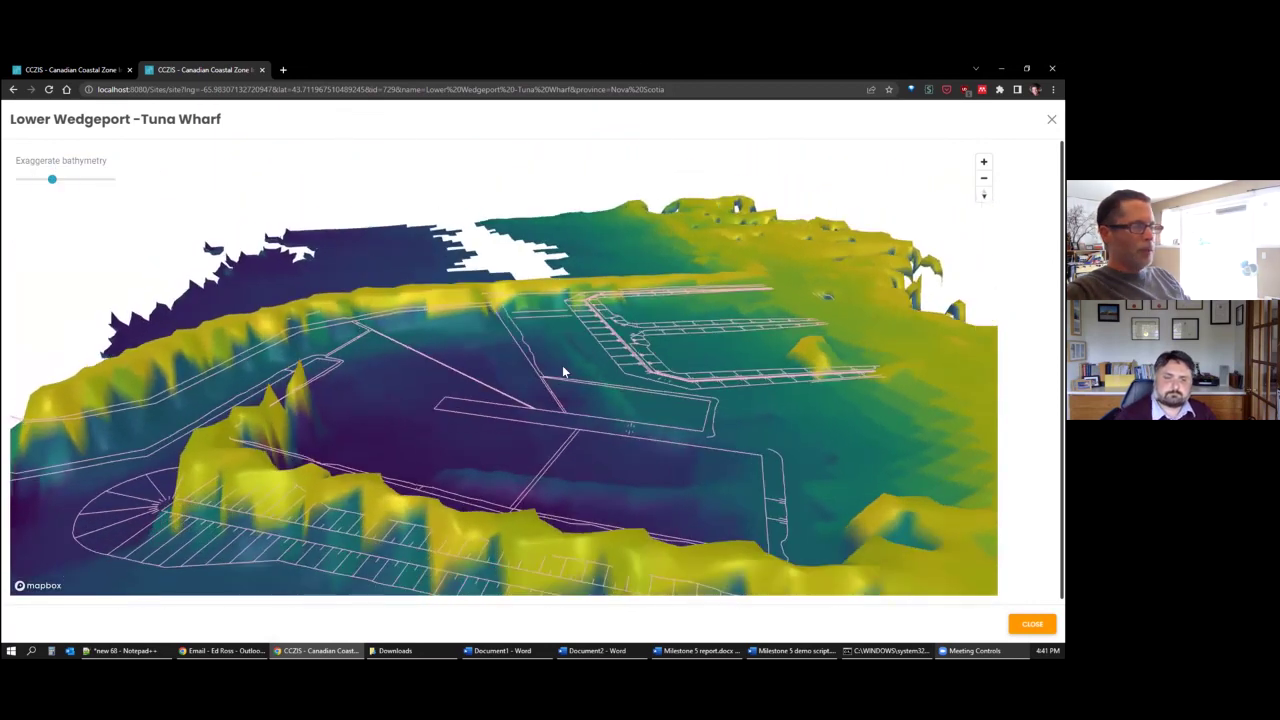